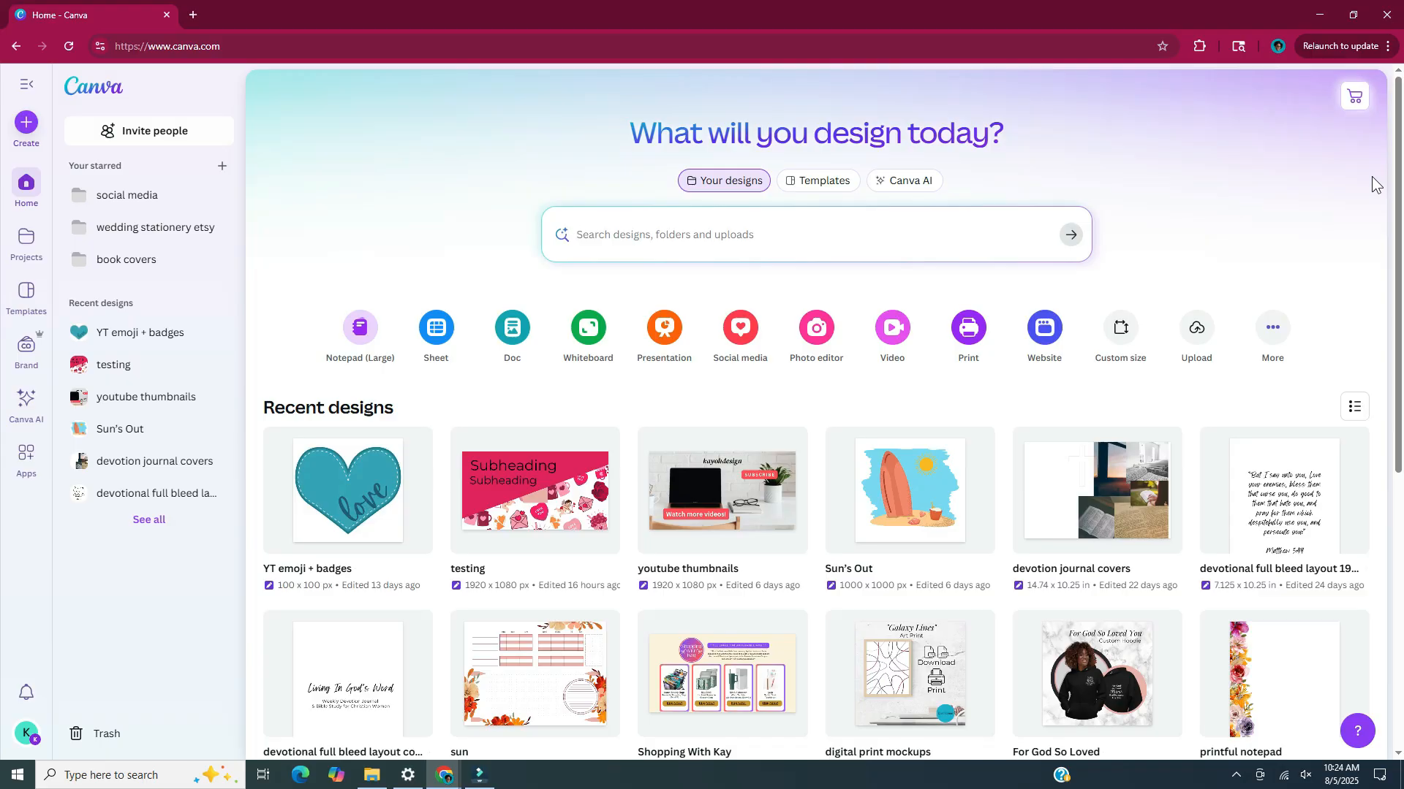
Create a new custom-size design measuring 1000 × 1000 px
left_click(26, 123)
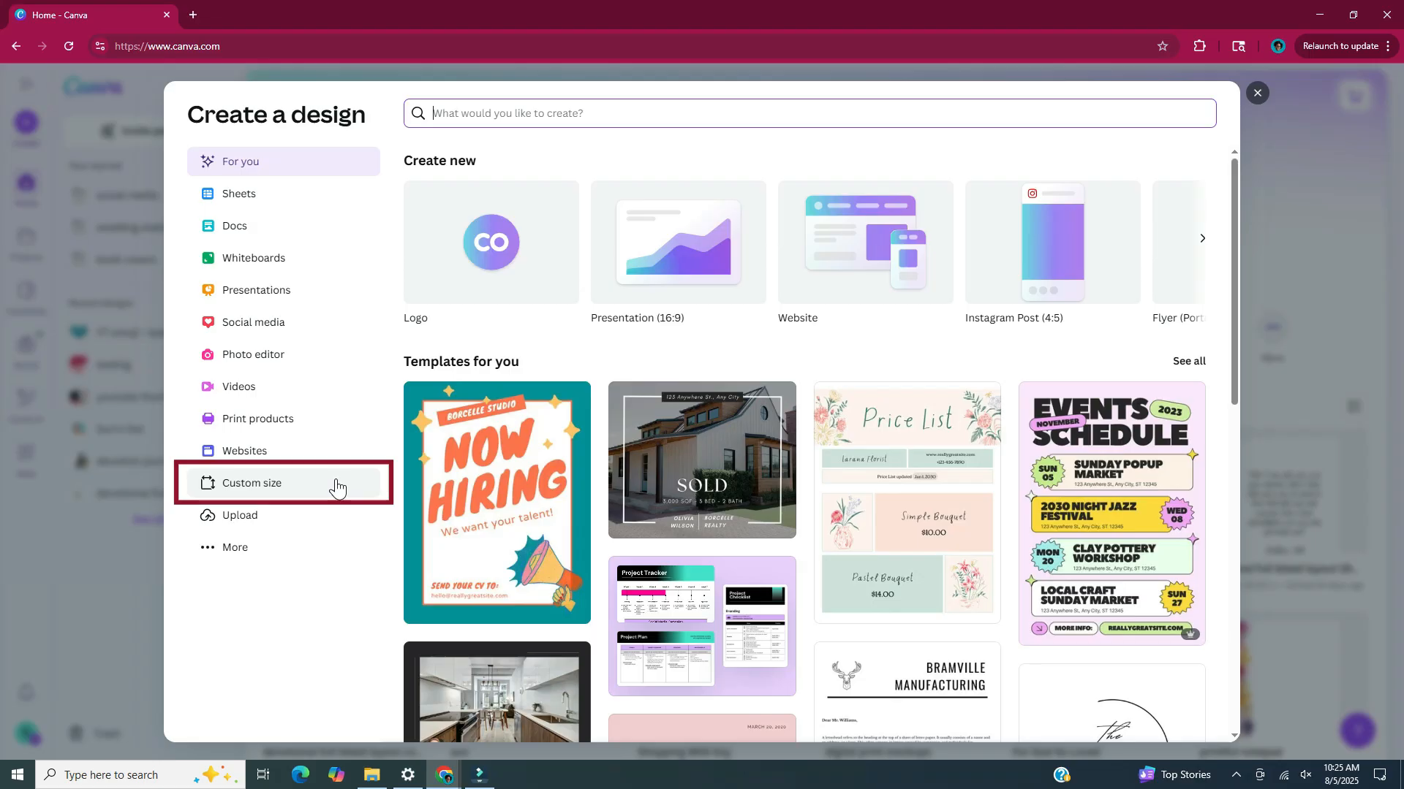
left_click(337, 488)
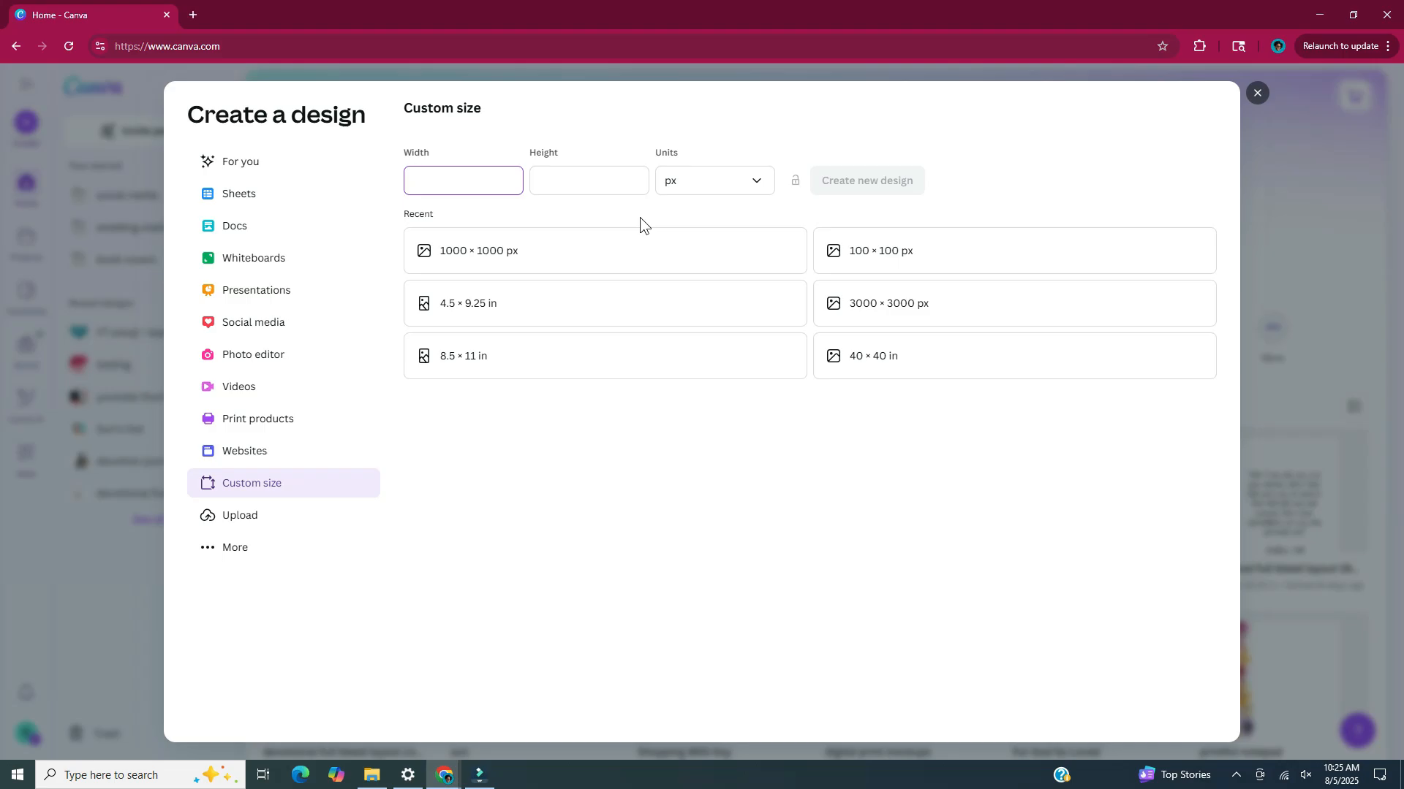
type("1000")
left_click(574, 177)
type("1000")
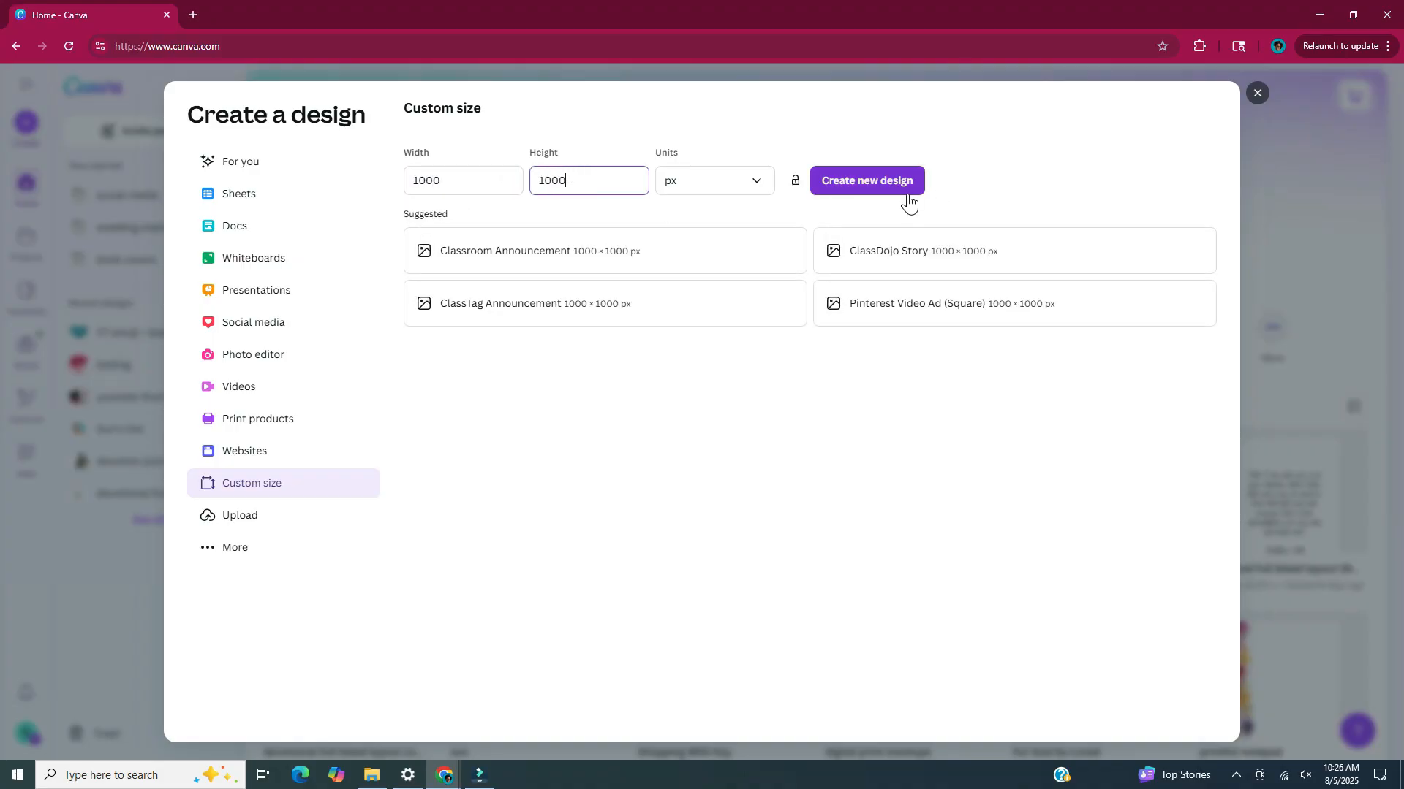
left_click(906, 195)
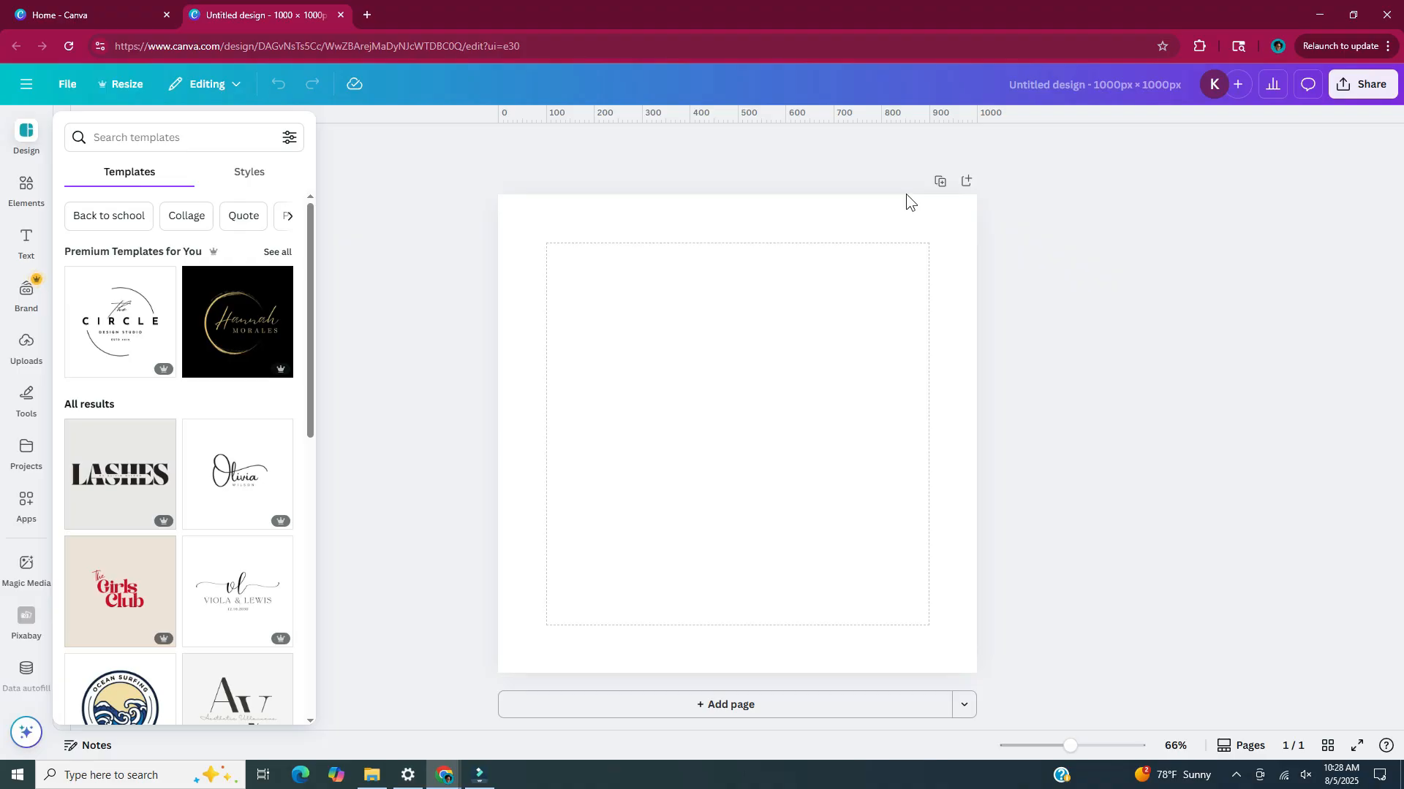
Add a square stretched into a portrait rectangle about 300 × 385 px, and switch its fill to a gradient
key("r")
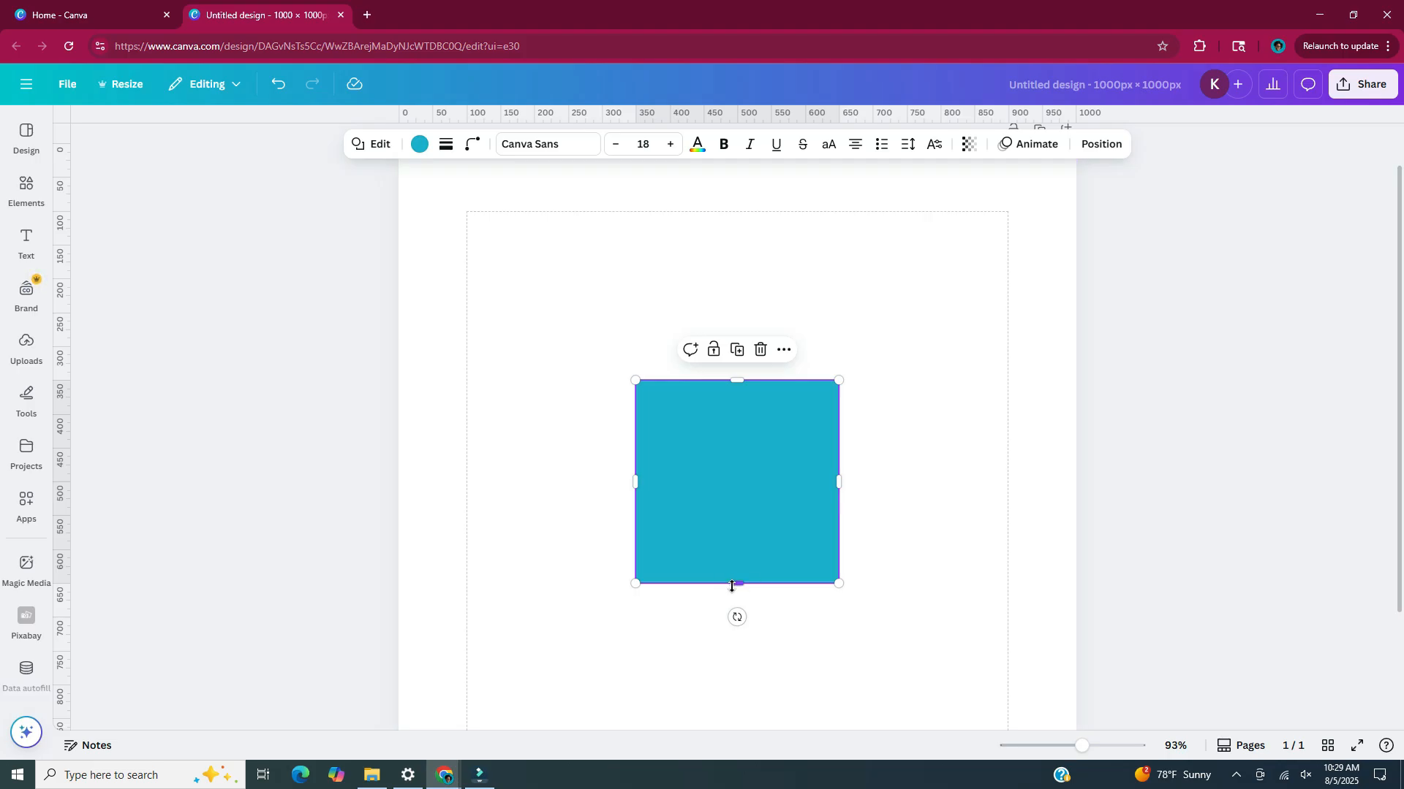
left_click_drag(737, 583, 733, 644)
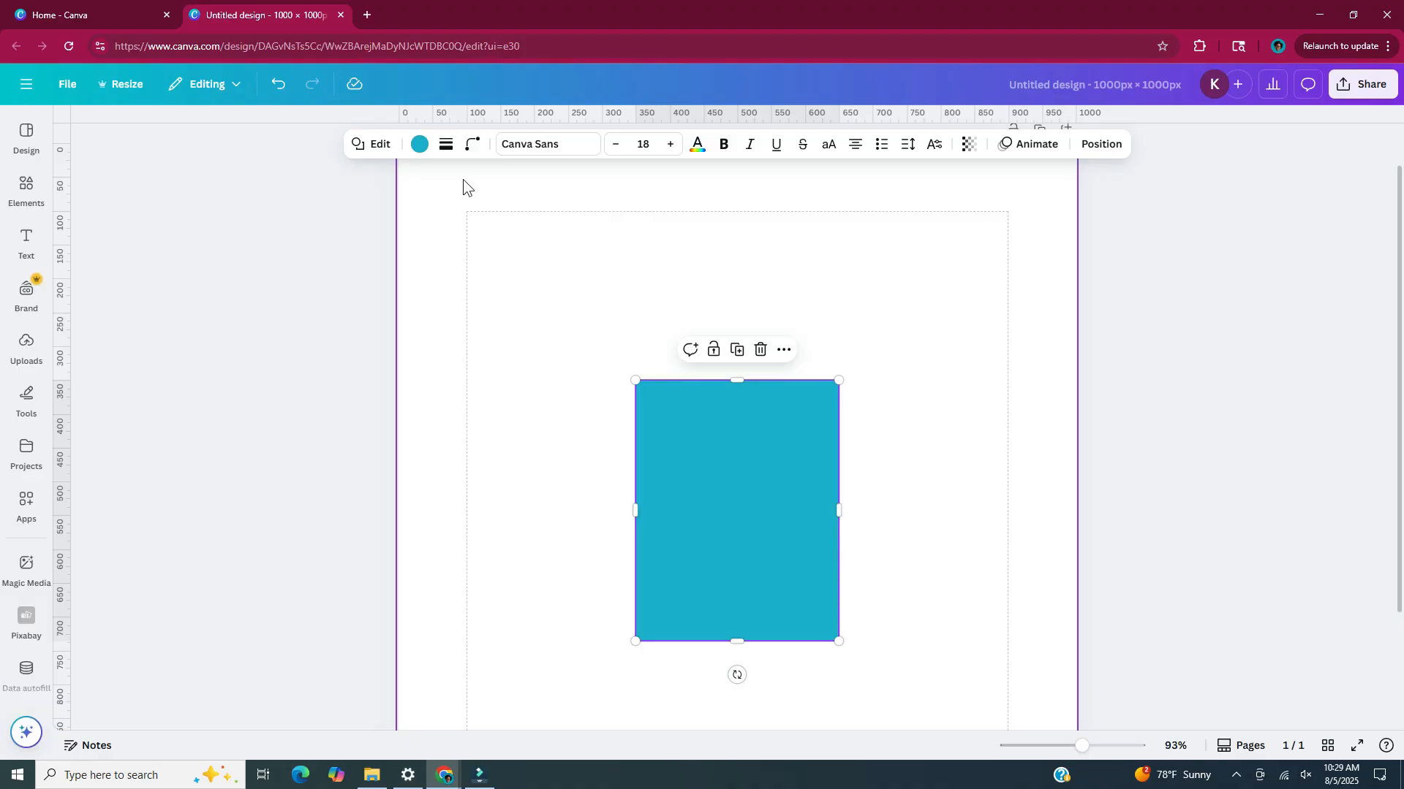
left_click(427, 156)
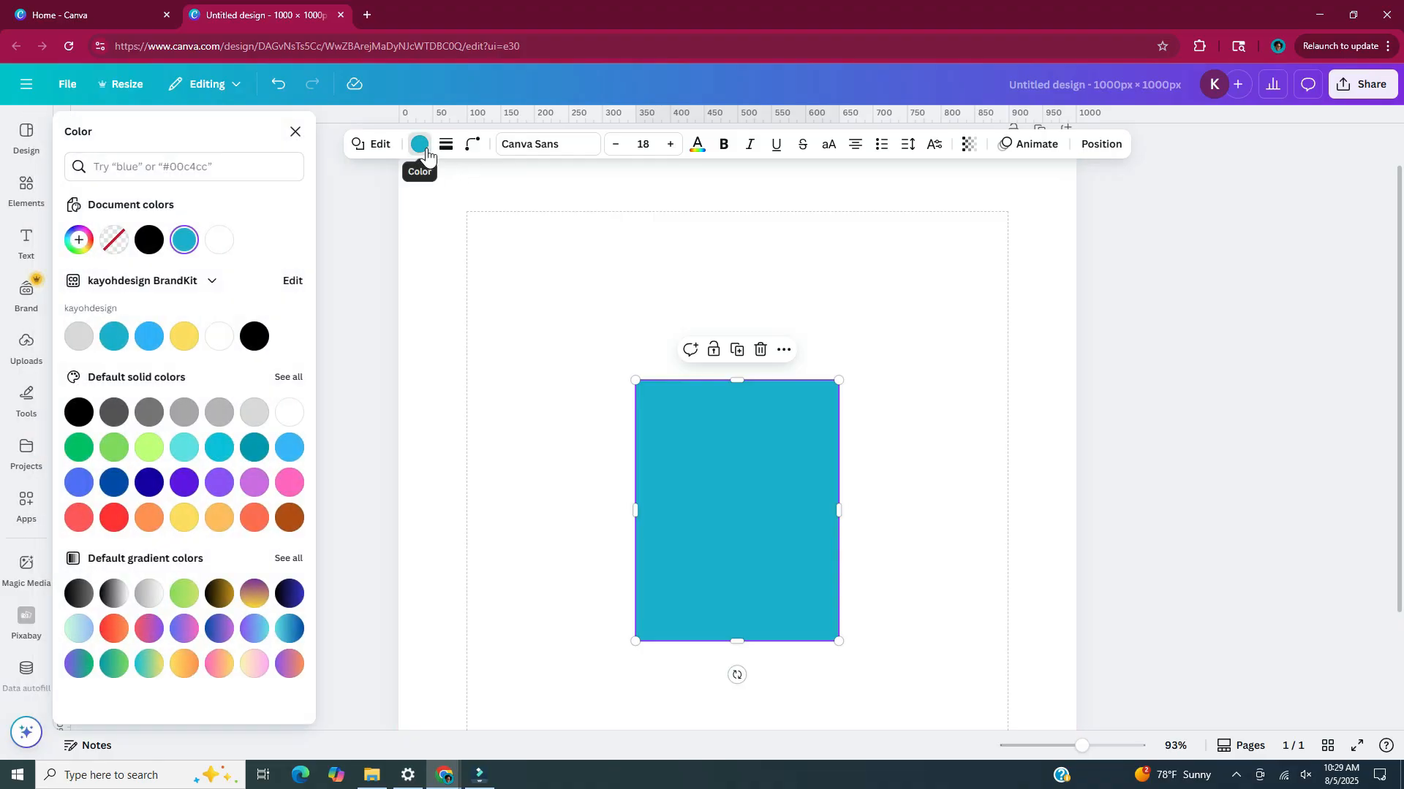
left_click(79, 242)
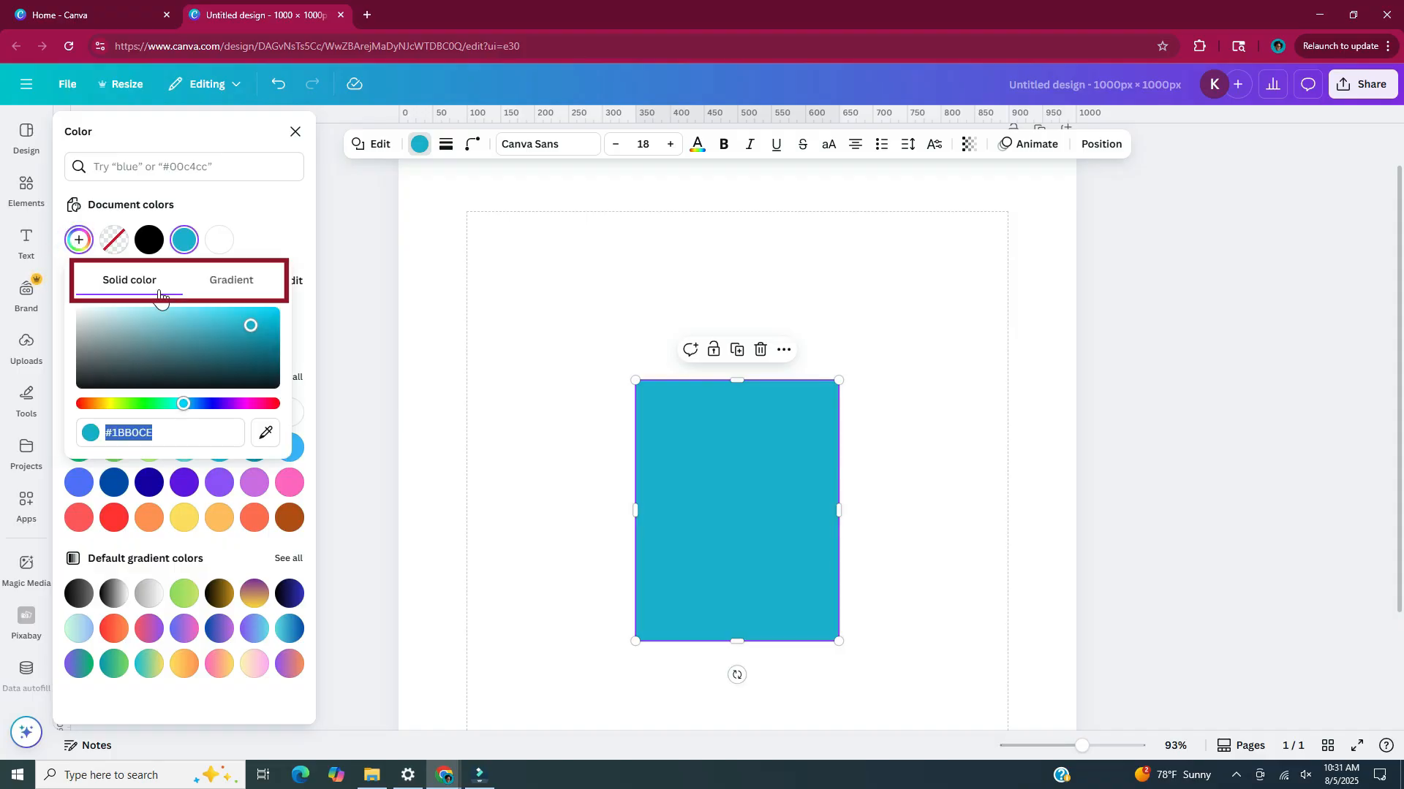
left_click(261, 290)
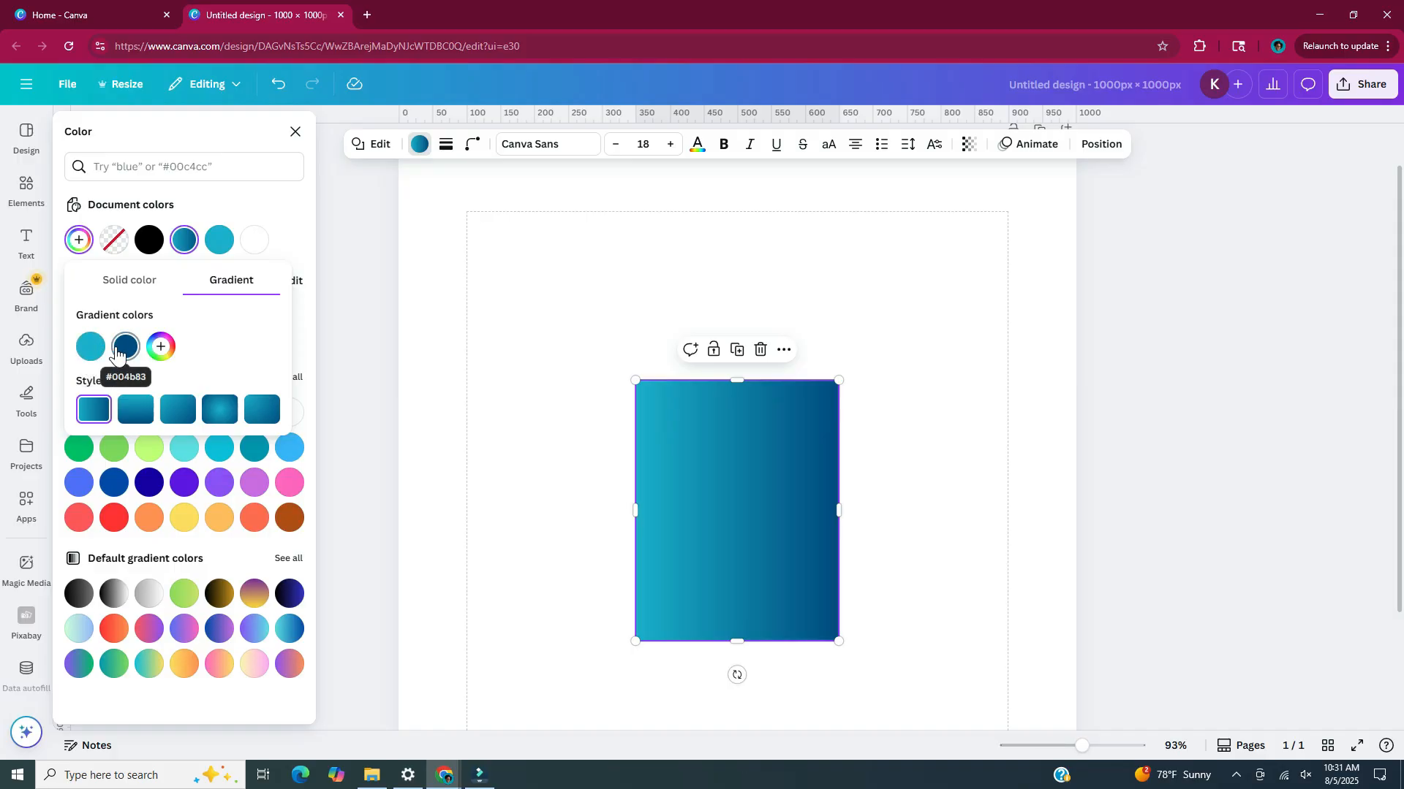
Set the rectangle's gradient colors to bright pink on the left and pale yellow on the right
left_click(94, 345)
left_click_drag(195, 475, 274, 476)
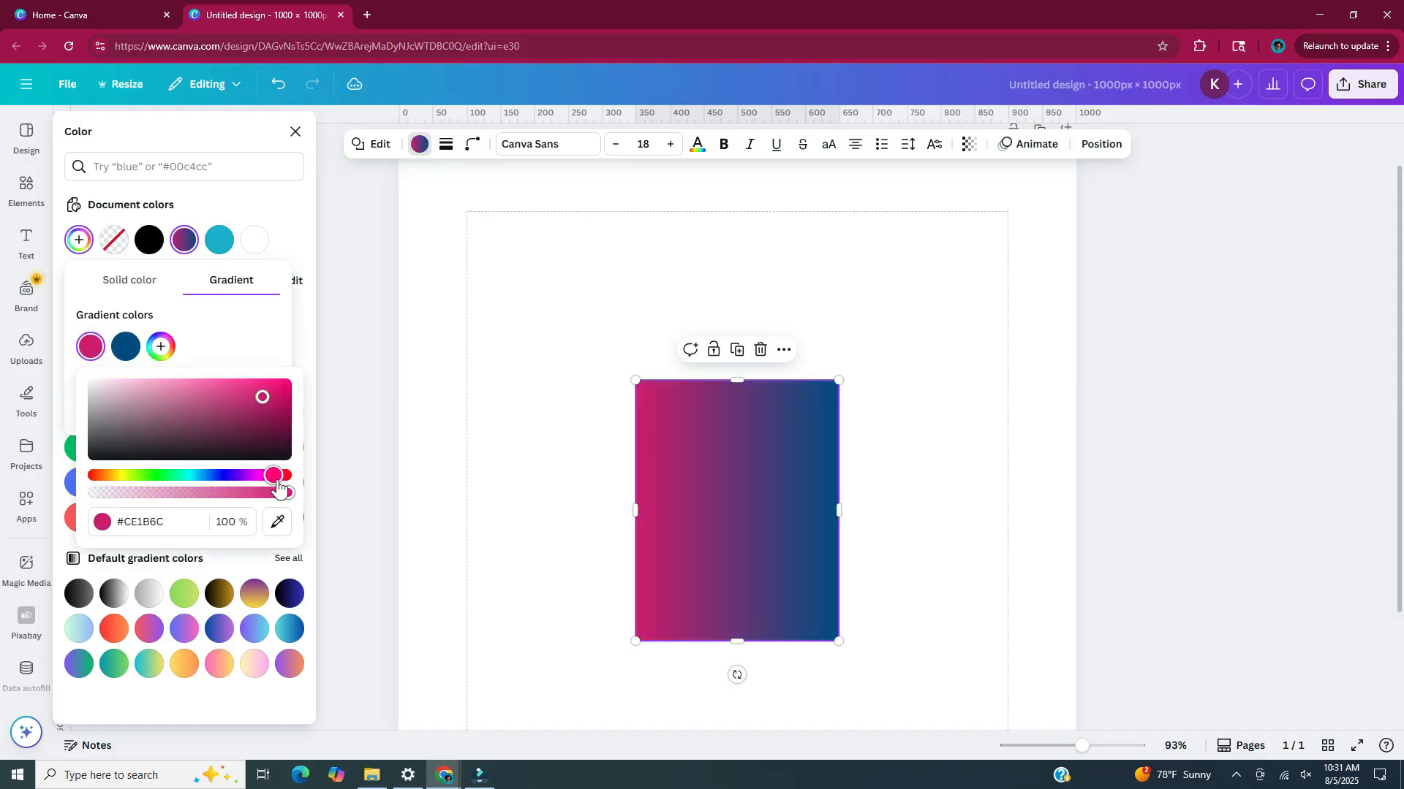
left_click_drag(263, 399, 237, 387)
left_click(126, 345)
left_click_drag(326, 419, 174, 383)
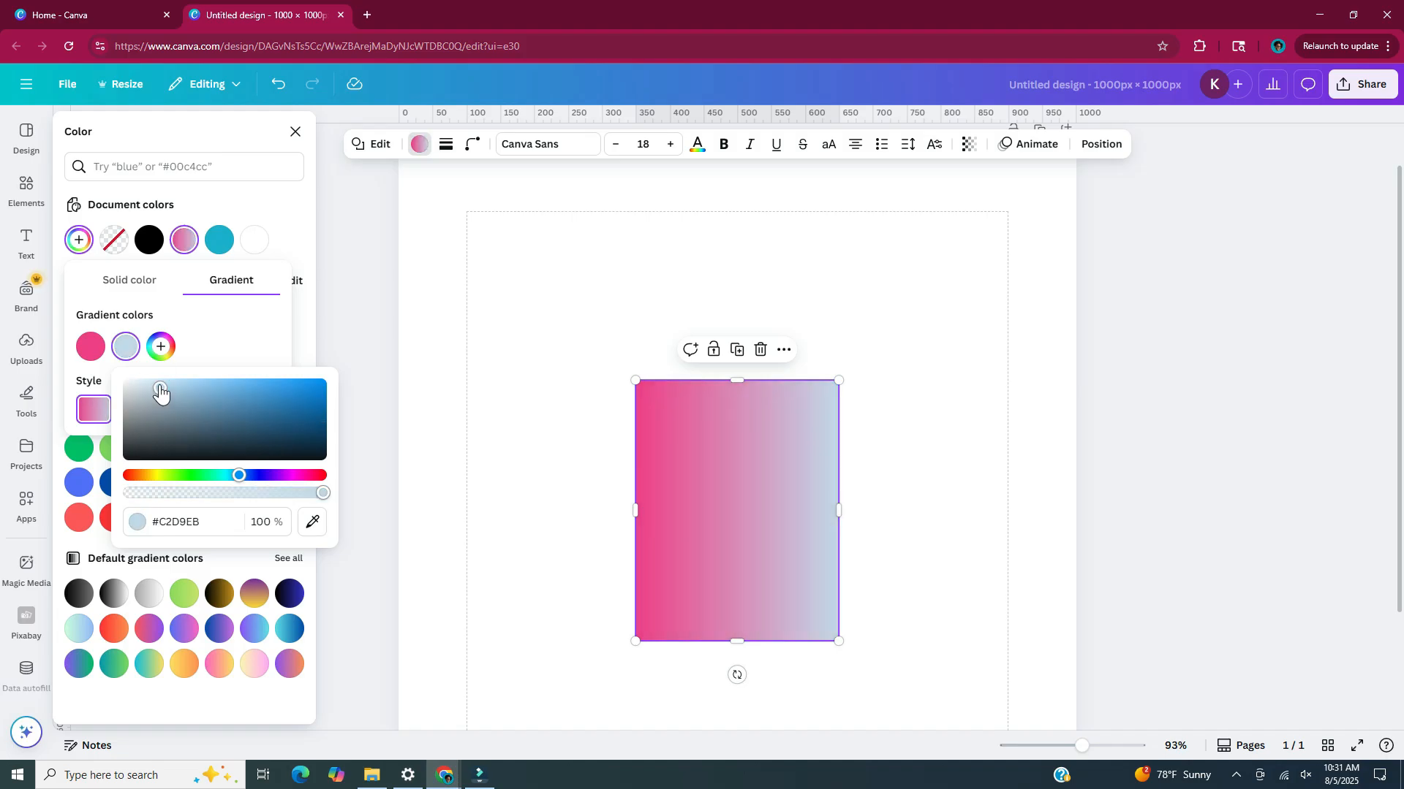
left_click_drag(235, 475, 152, 475)
left_click(339, 362)
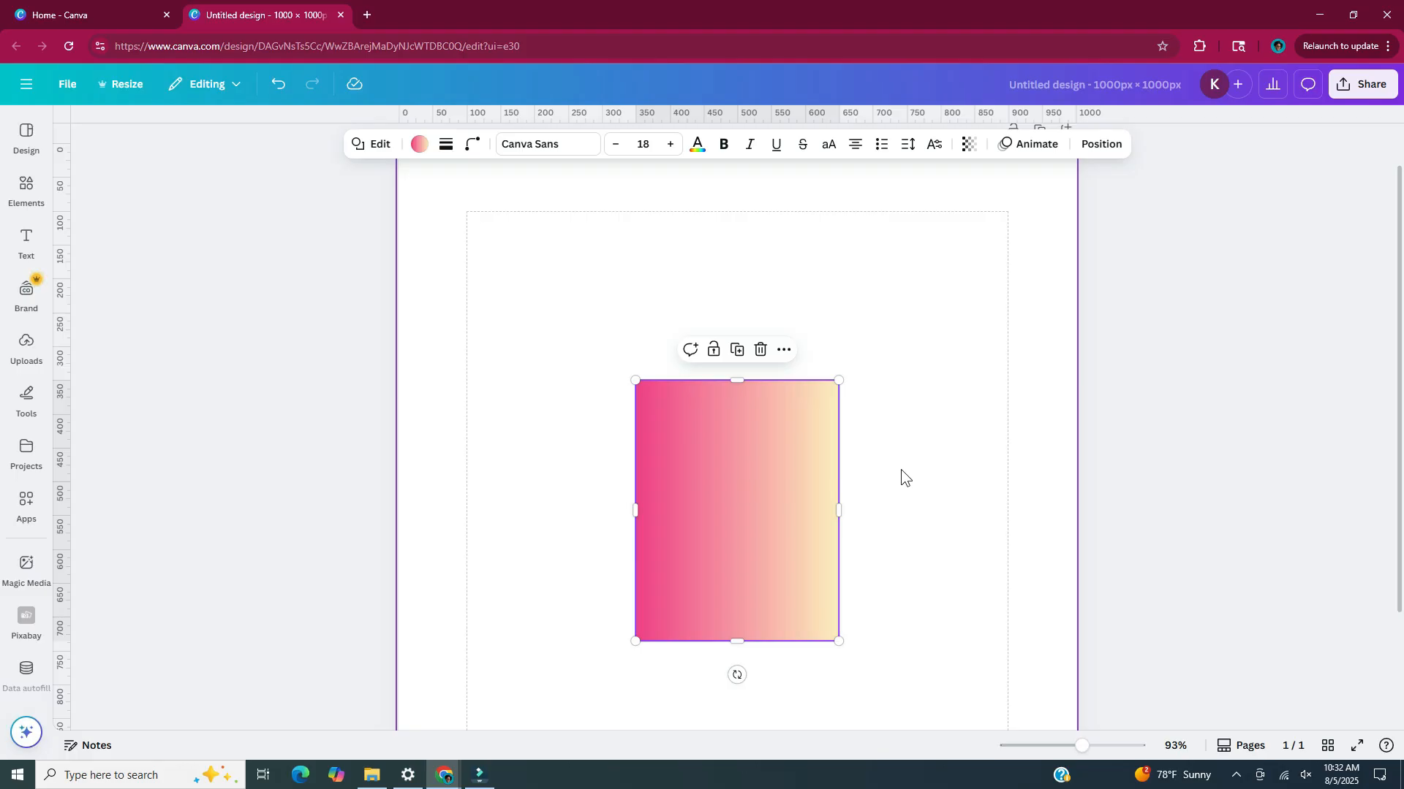
Duplicate the gradient rectangle and narrow the copy to a vertical strip about 30 px wide beside the original
key("ctrl+d")
left_click_drag(783, 520, 544, 350)
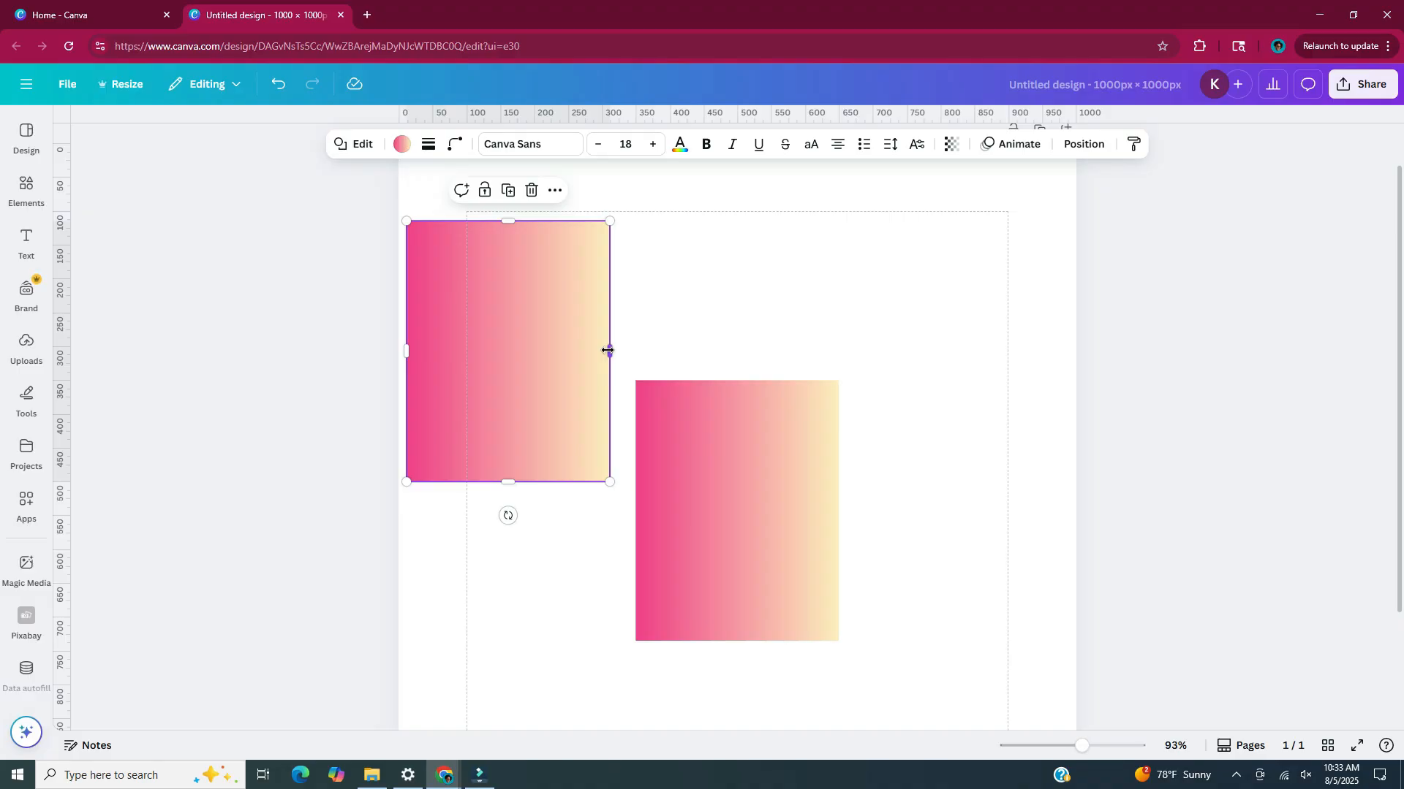
left_click_drag(607, 351, 587, 532)
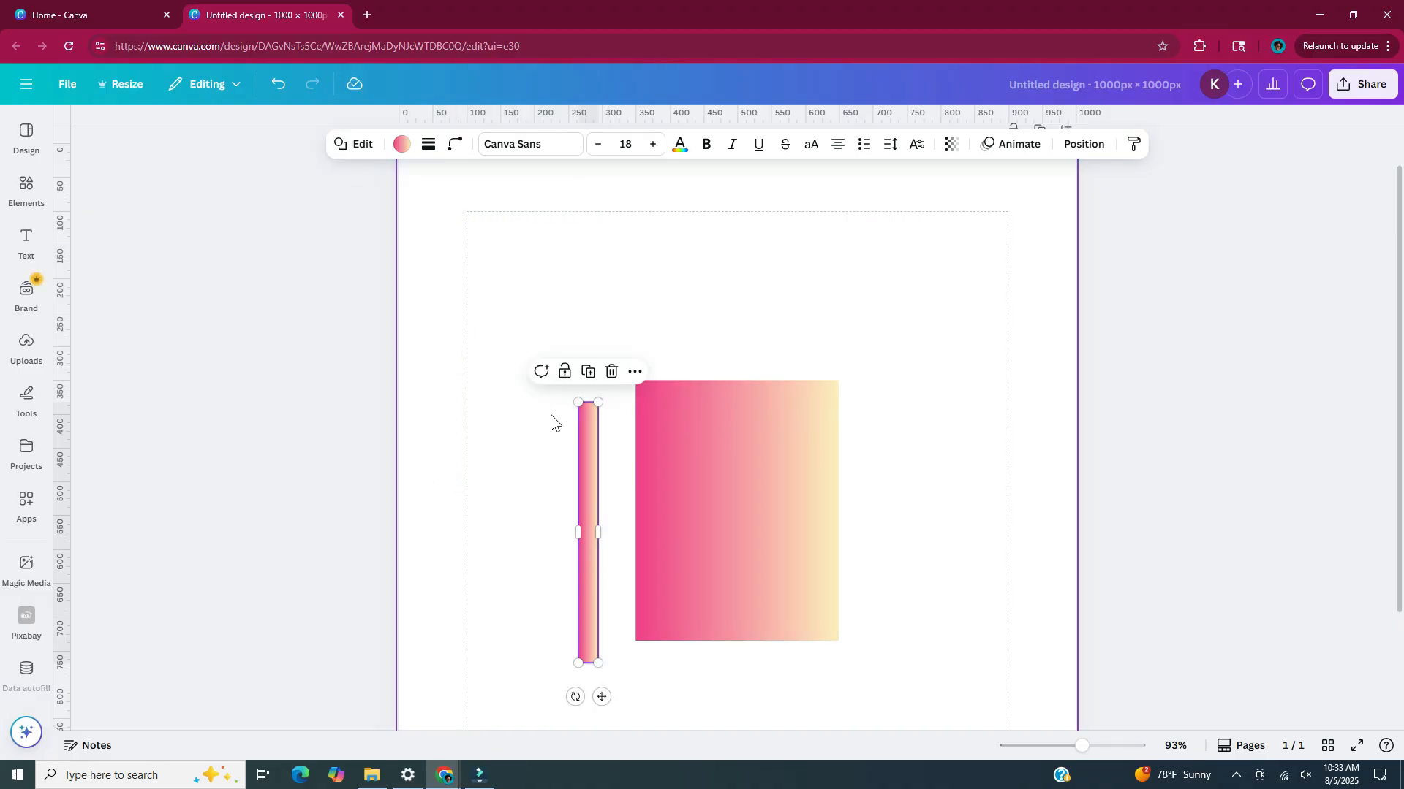
Fill the narrow strip with solid navy #19195D and align it along the gradient rectangle's left edge as a spine
left_click(403, 146)
left_click(80, 242)
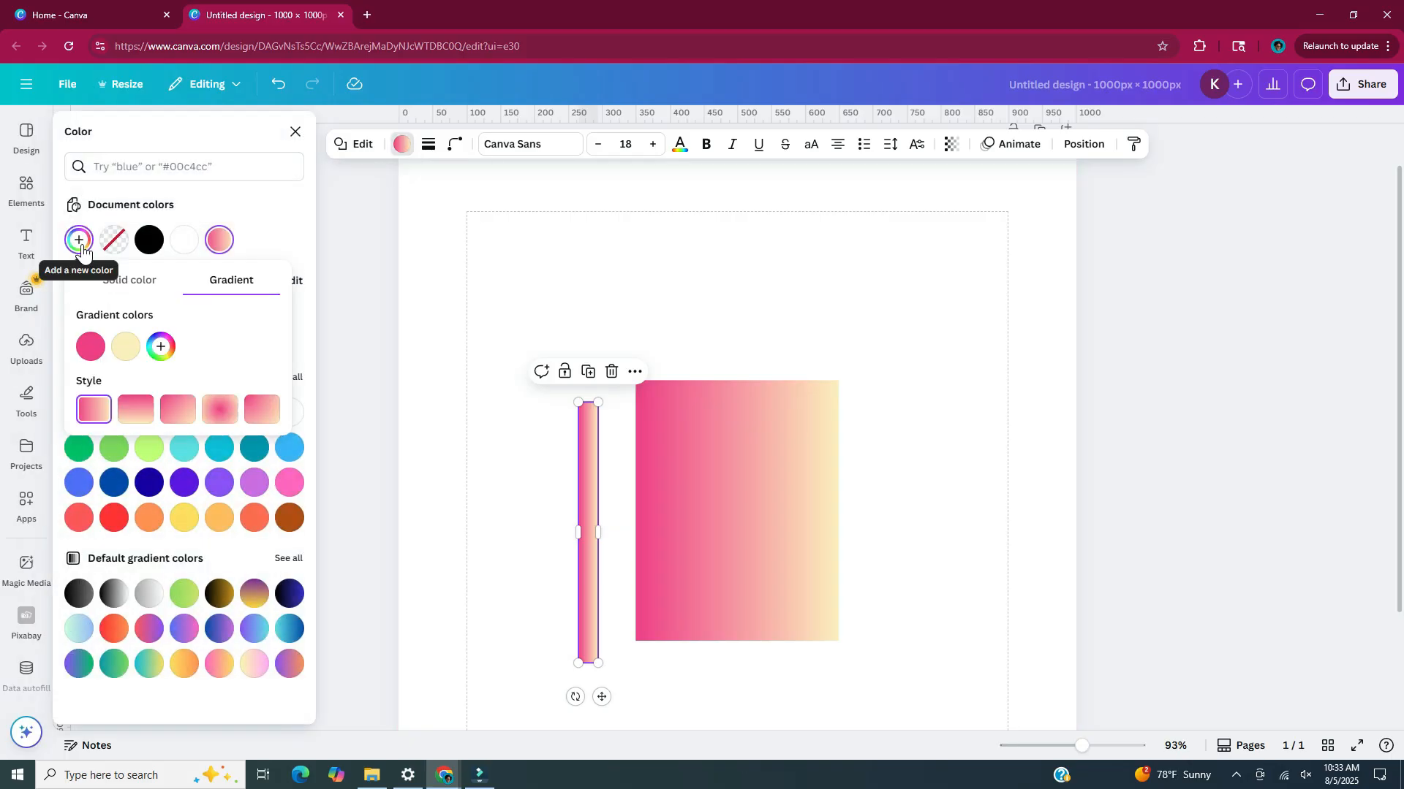
left_click(167, 289)
left_click(210, 402)
left_click(224, 356)
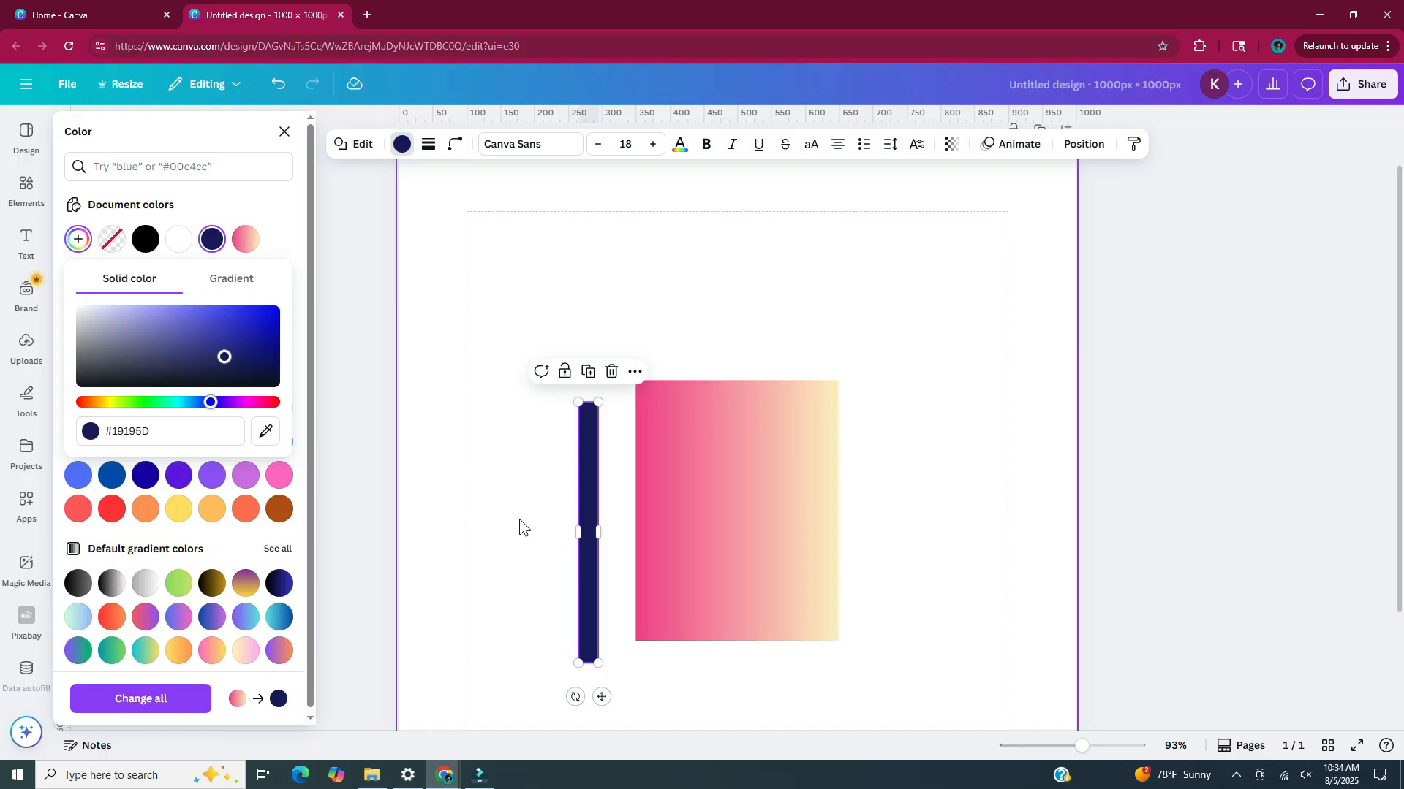
left_click_drag(586, 525, 645, 507)
left_click(597, 410)
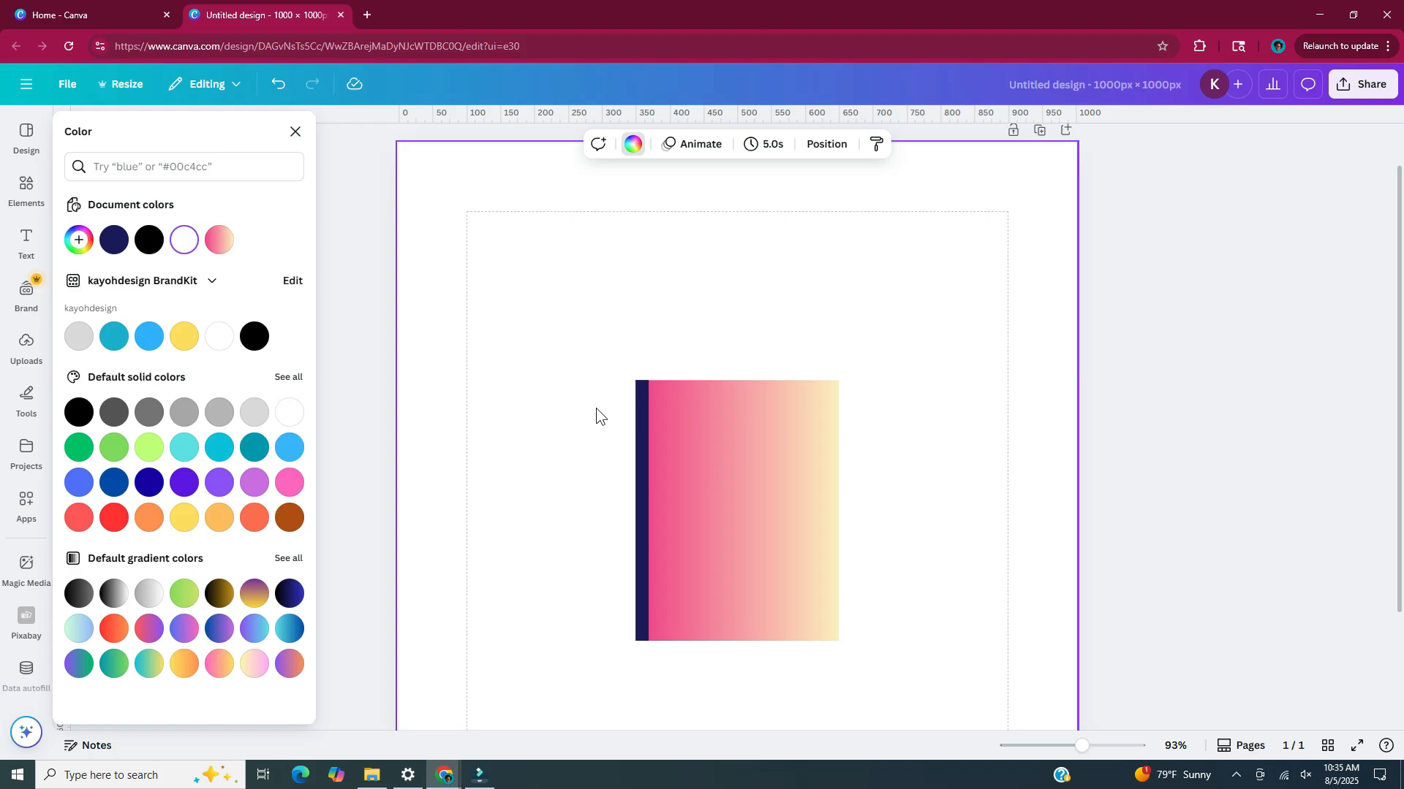
Add another square near the page's upper right and shrink it to a rectangle about 225 × 115 px
key("r")
left_click_drag(796, 548, 969, 378)
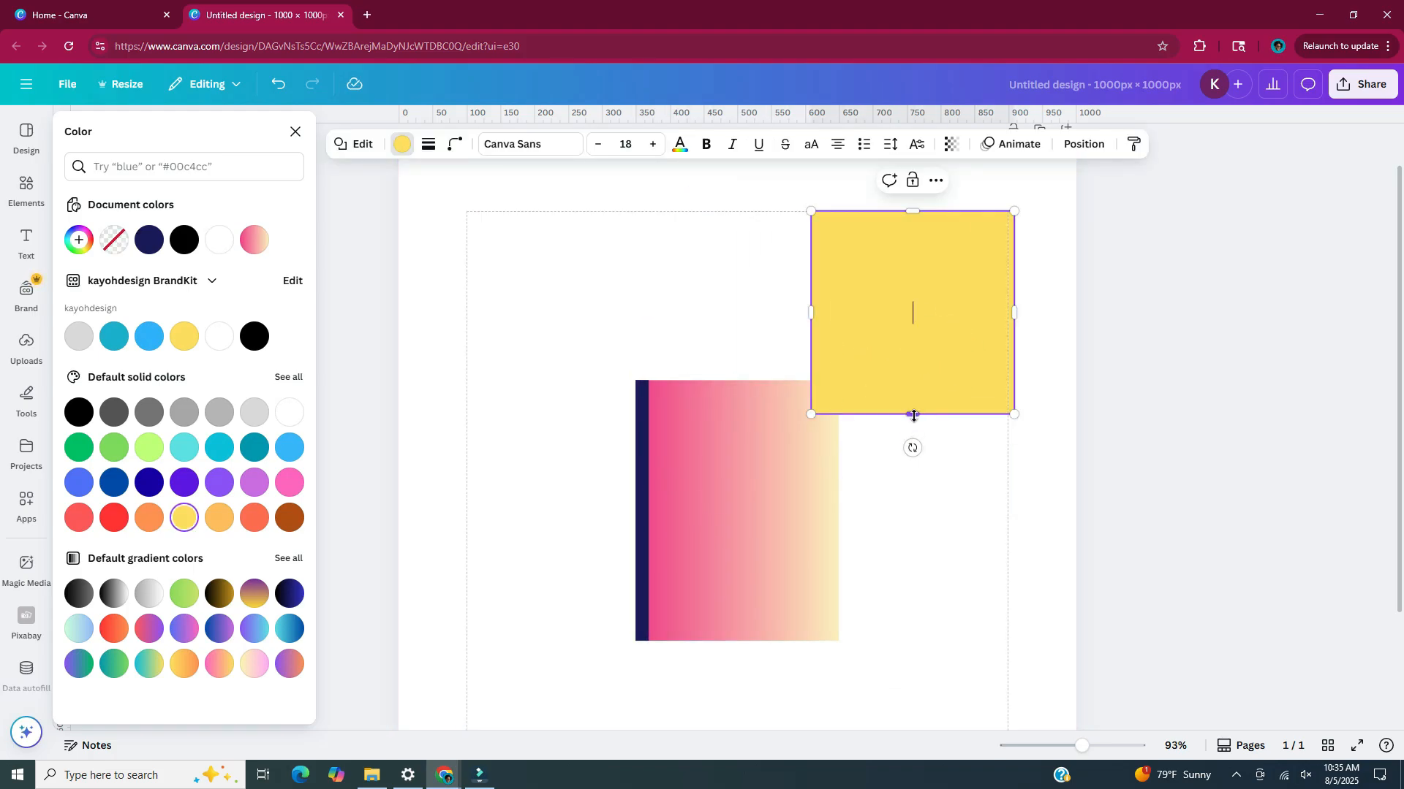
key("Return")
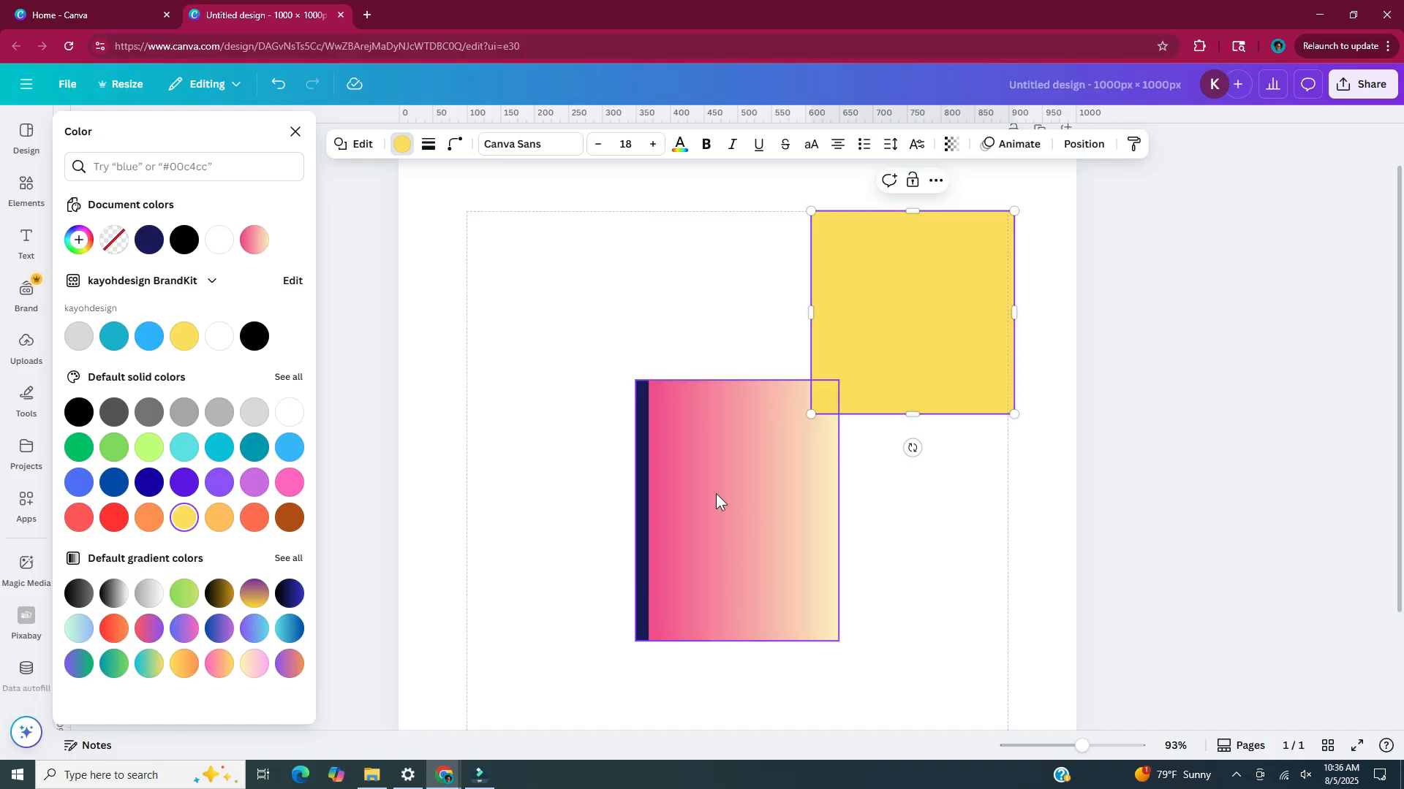
left_click_drag(913, 415, 914, 291)
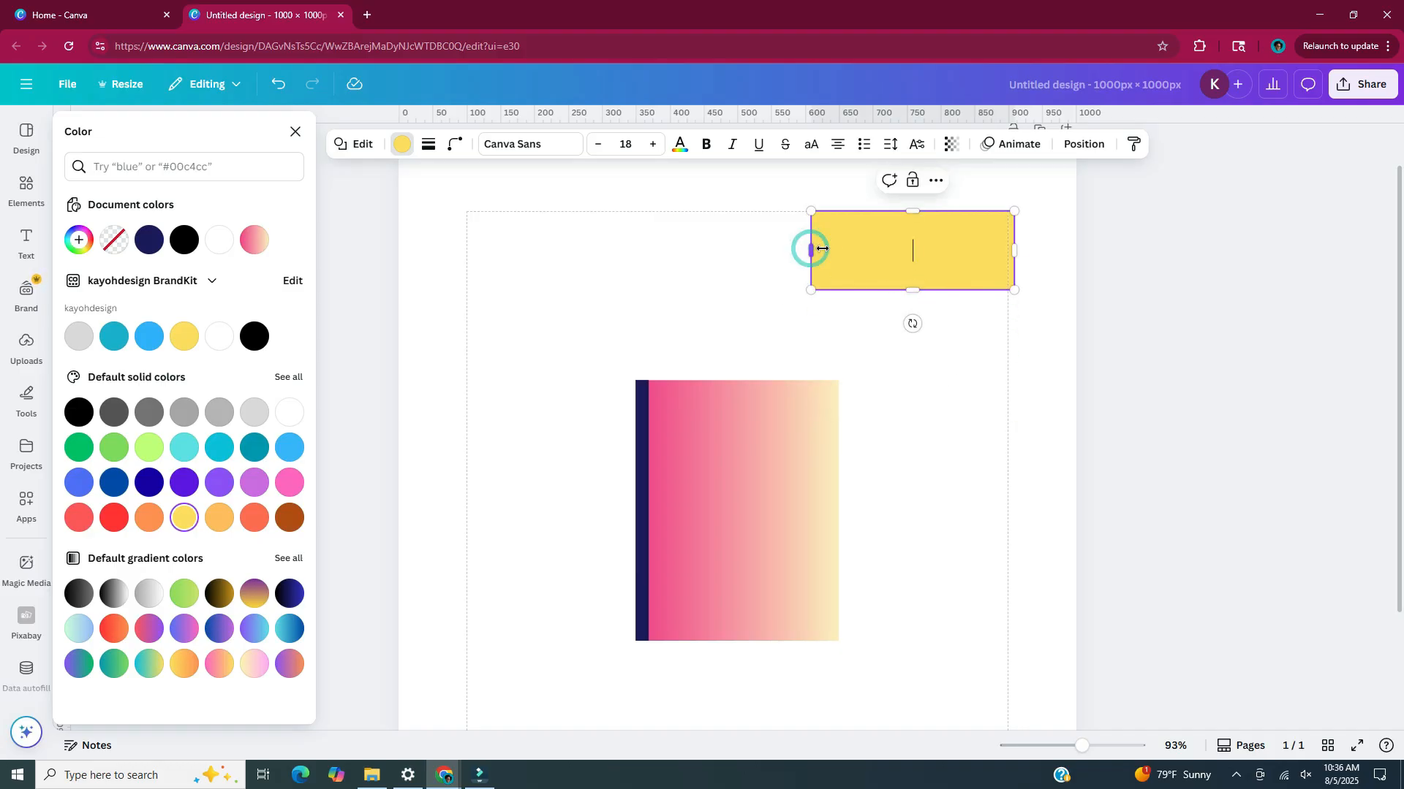
left_click_drag(809, 250, 862, 250)
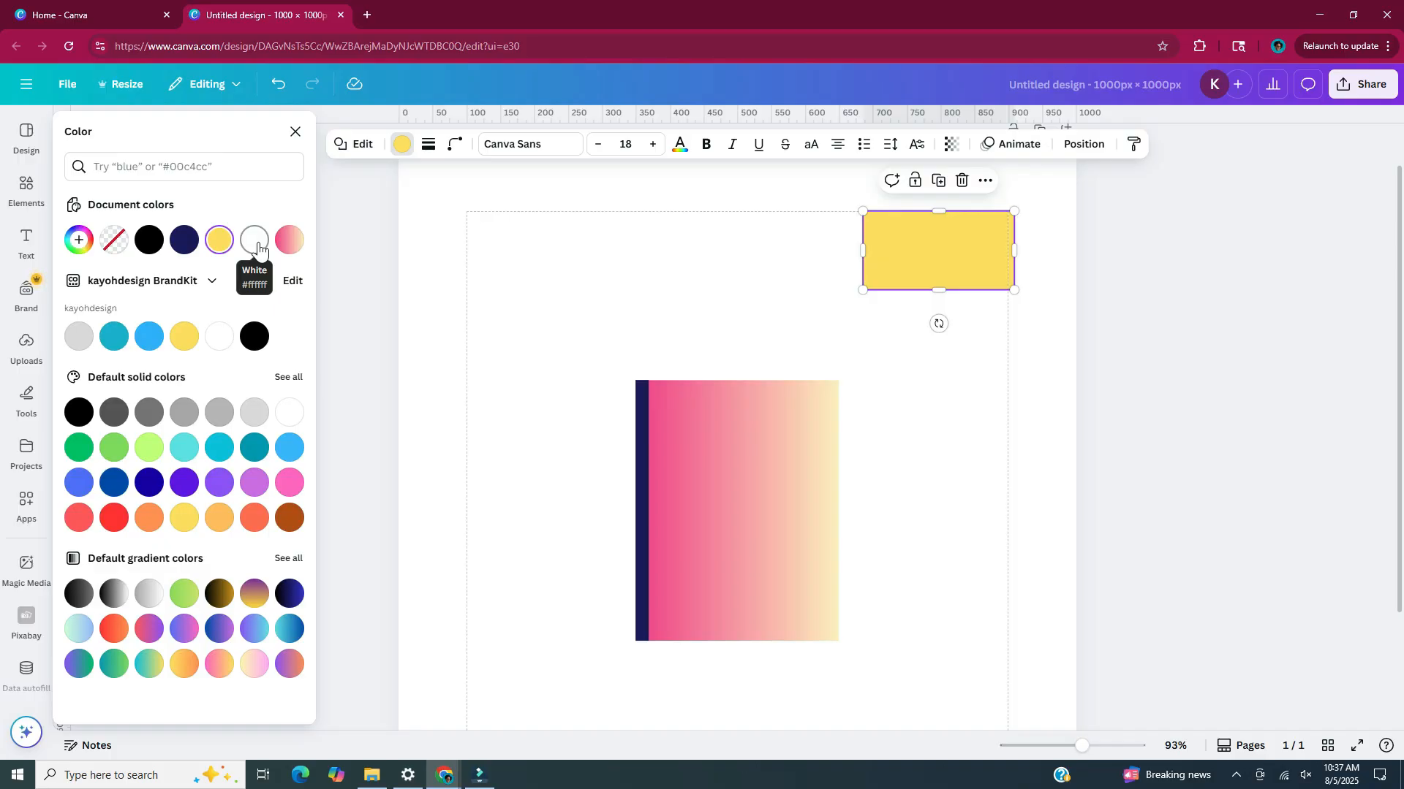
Fill the small rectangle with white and place it on the upper half of the gradient cover as a label
left_click(255, 240)
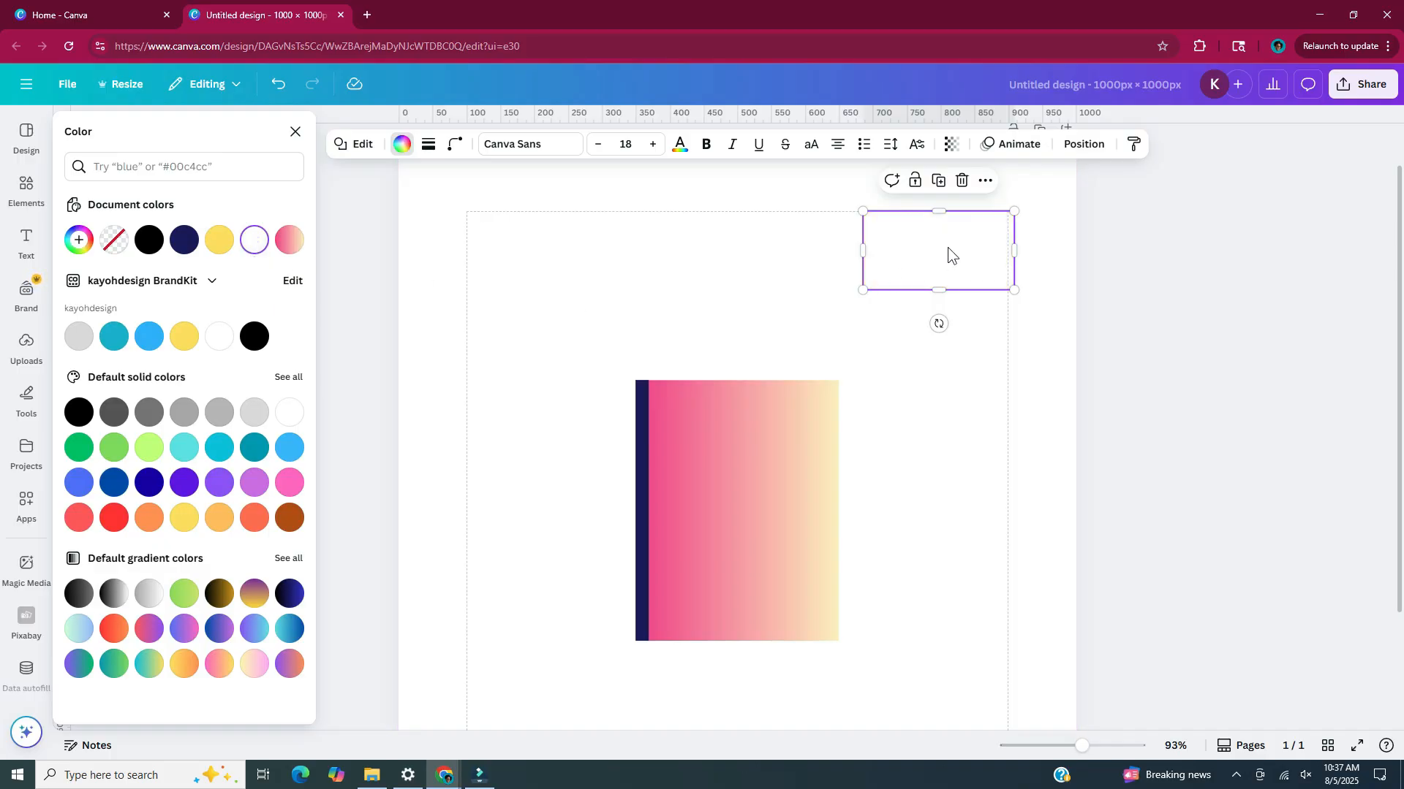
left_click_drag(947, 248, 753, 460)
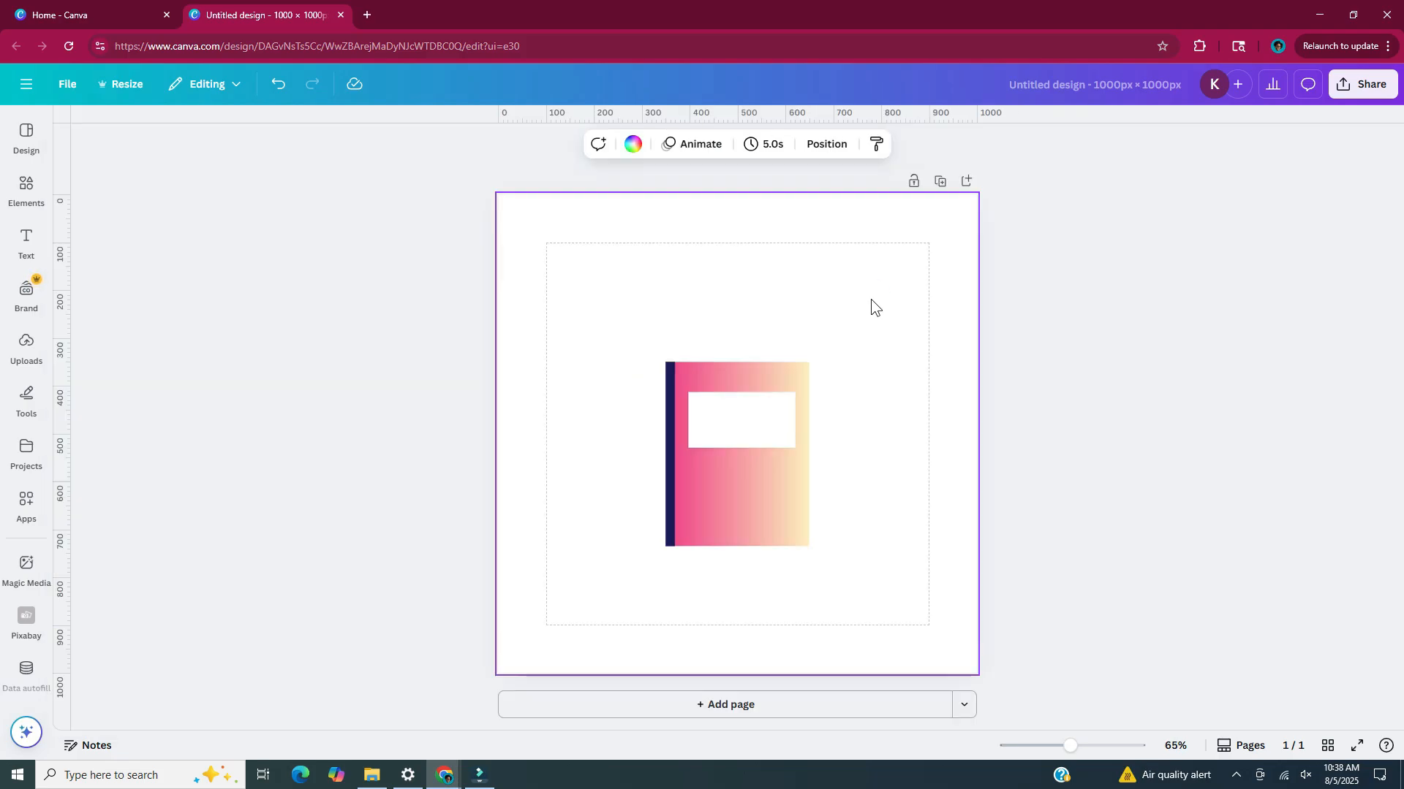
Enlarge the cover, spine and label together until the cover is about 645 × 830 px, and center them on the page
left_click_drag(871, 299, 586, 596)
left_click_drag(810, 547, 950, 730)
left_click_drag(802, 579, 703, 432)
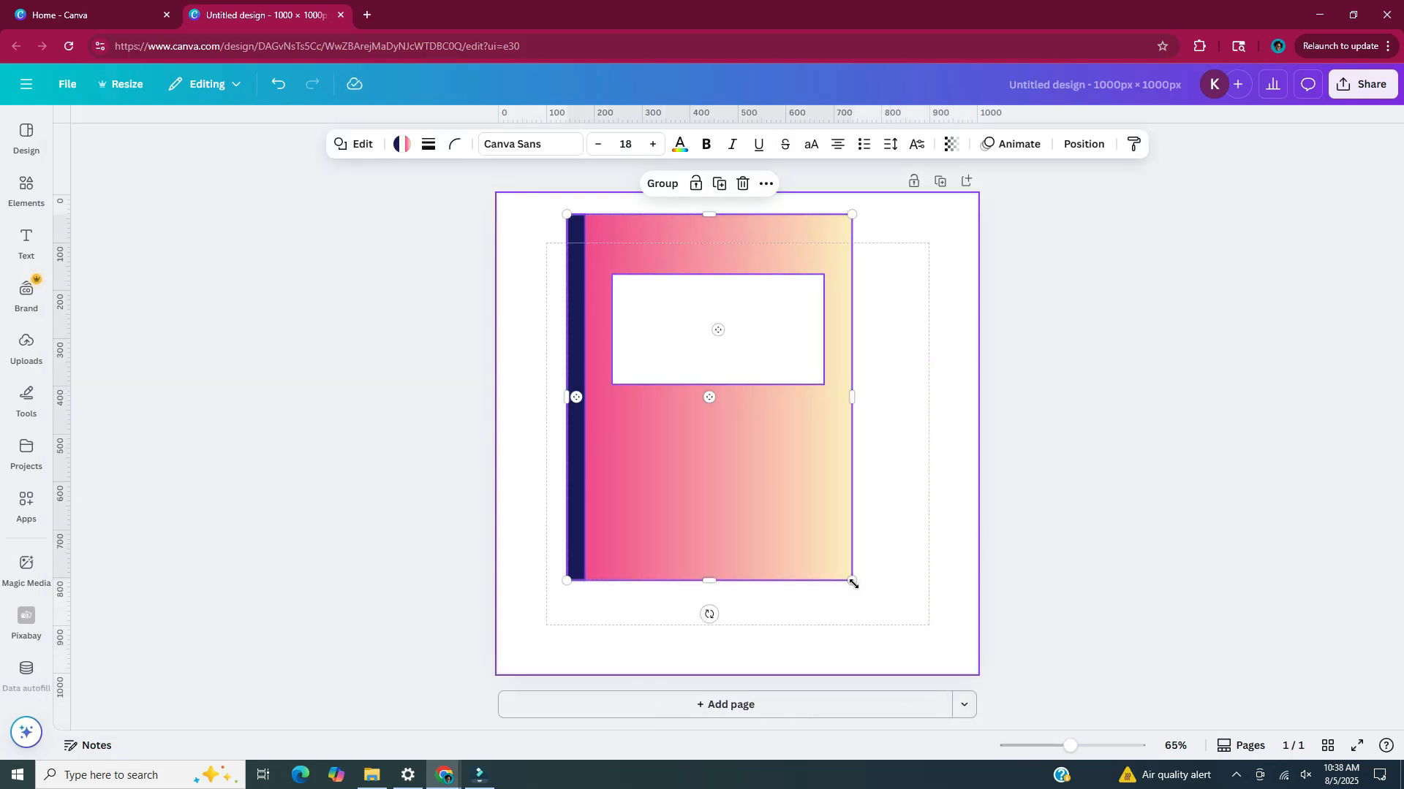
left_click_drag(853, 584, 878, 615)
left_click_drag(761, 343, 778, 367)
left_click(938, 411)
Reduce the white label on the cover to about 390 × 185 px
scroll(802, 369, "up", 4)
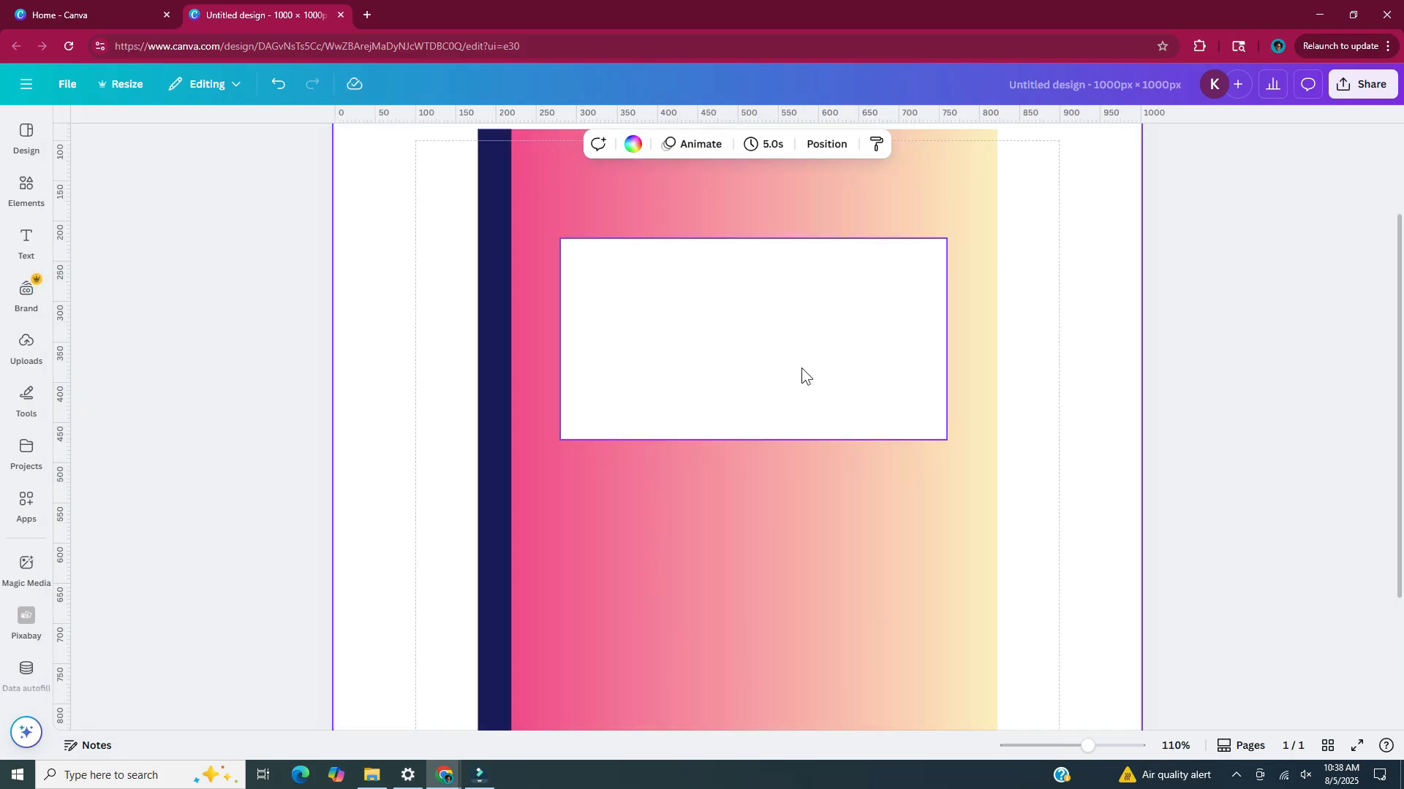
scroll(801, 367, "up", 2)
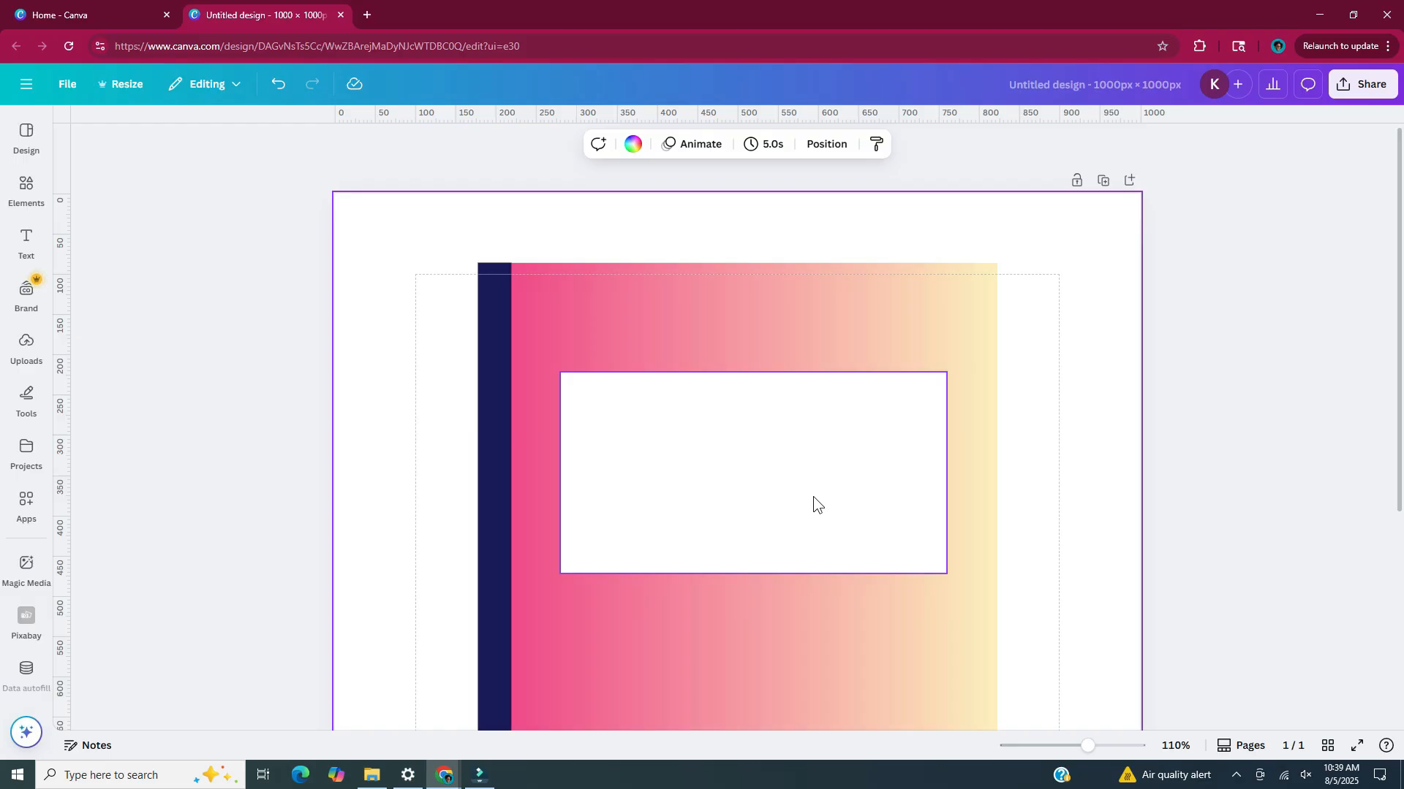
left_click(812, 497)
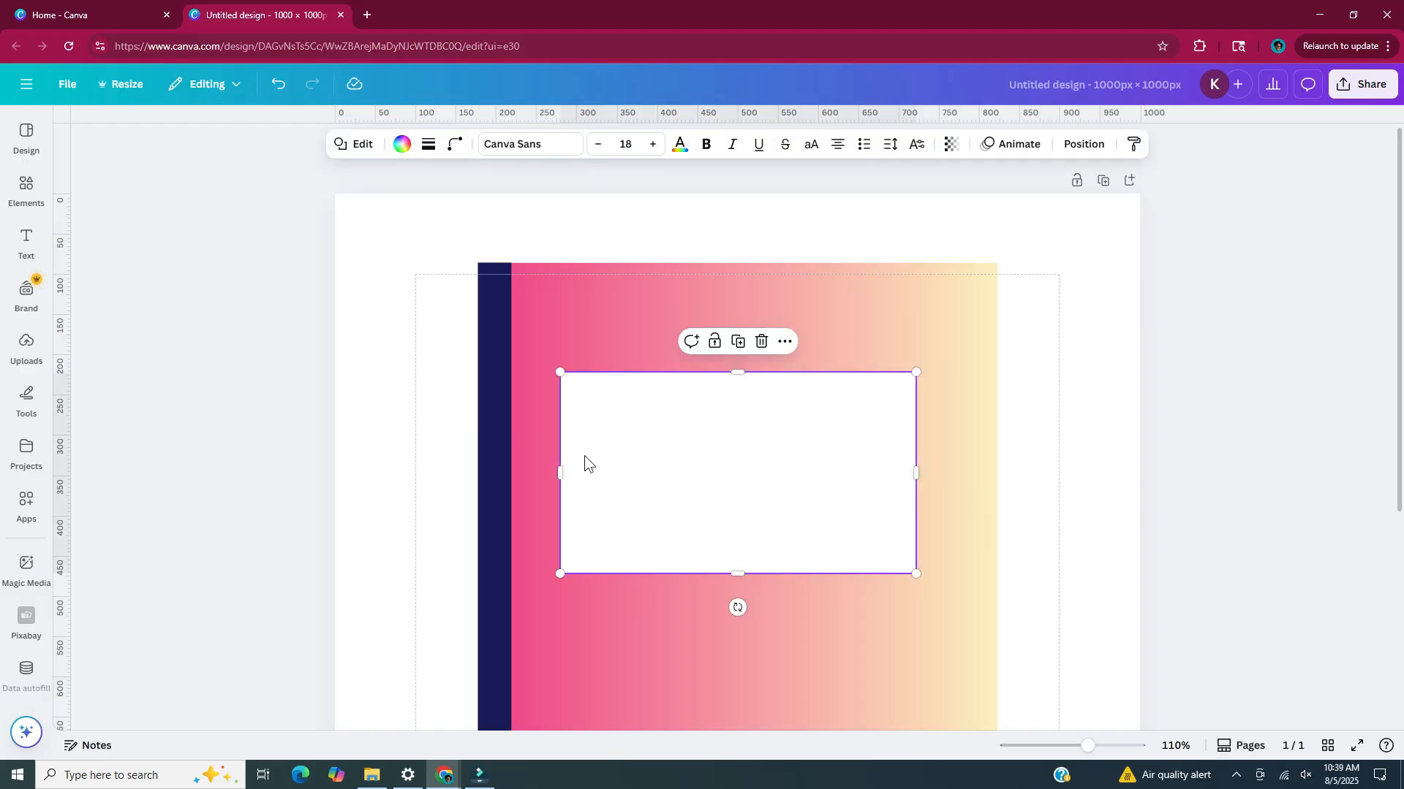
left_click_drag(560, 473, 602, 473)
left_click_drag(759, 372, 758, 424)
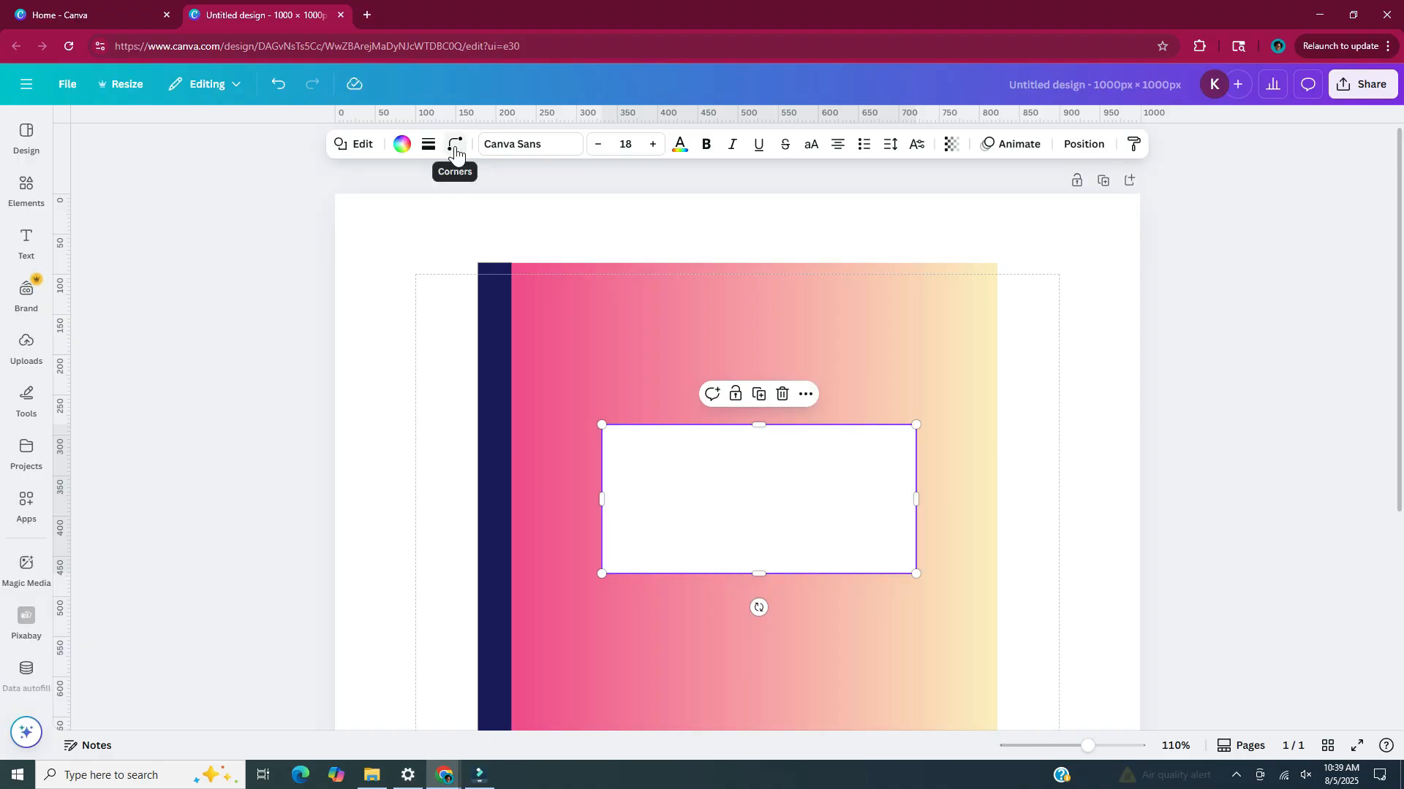
Round the white label's corners to 16 and give it a solid stroke
left_click(455, 149)
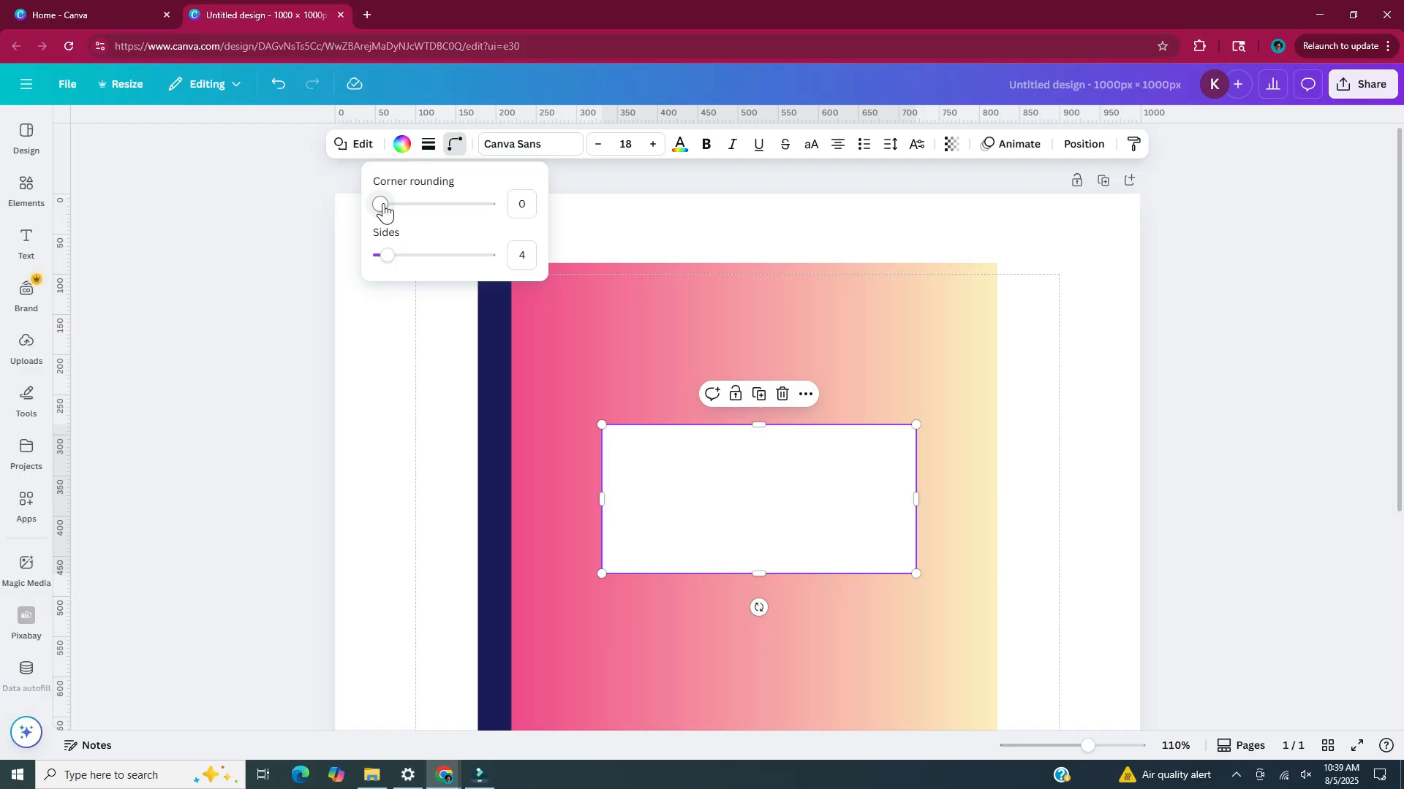
left_click_drag(383, 209, 398, 208)
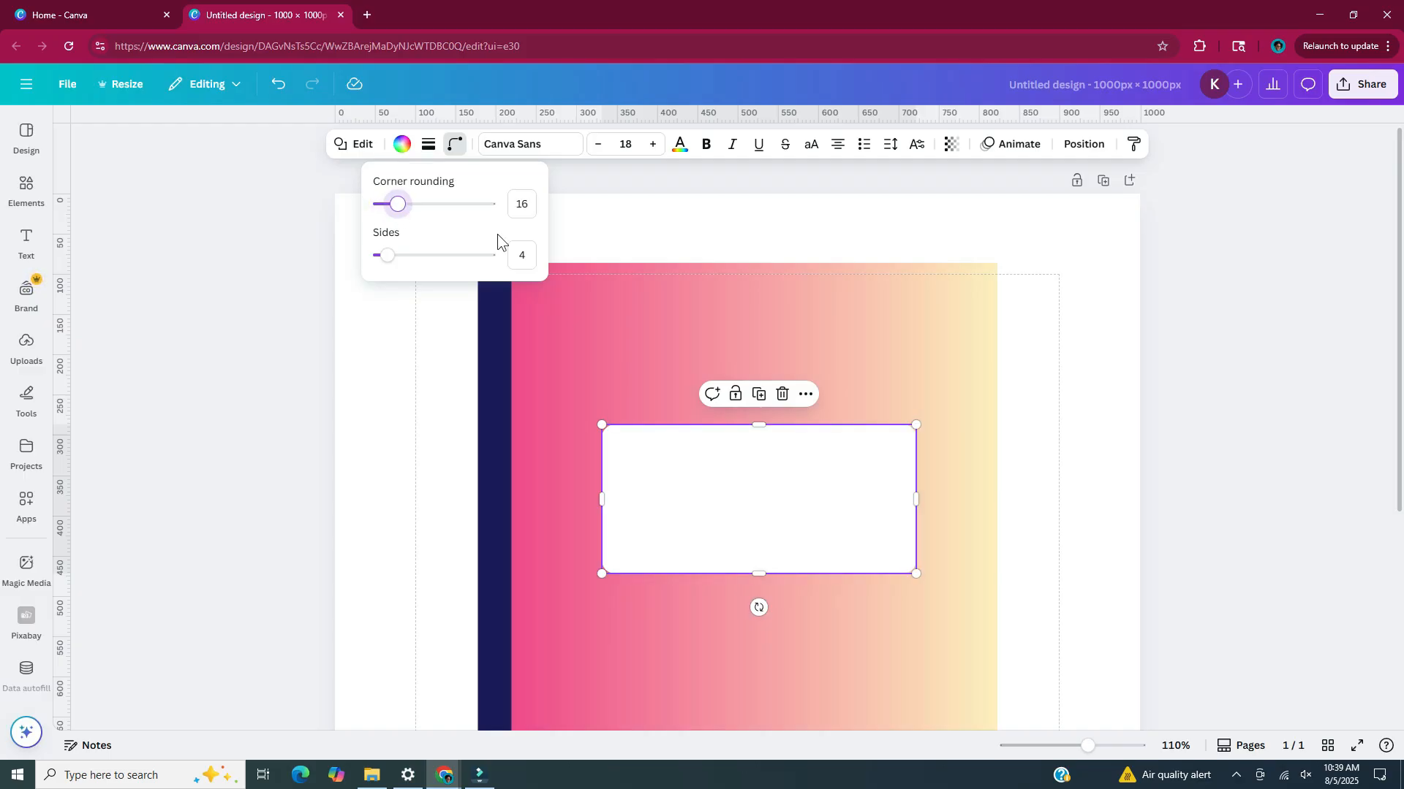
left_click(428, 146)
left_click(383, 197)
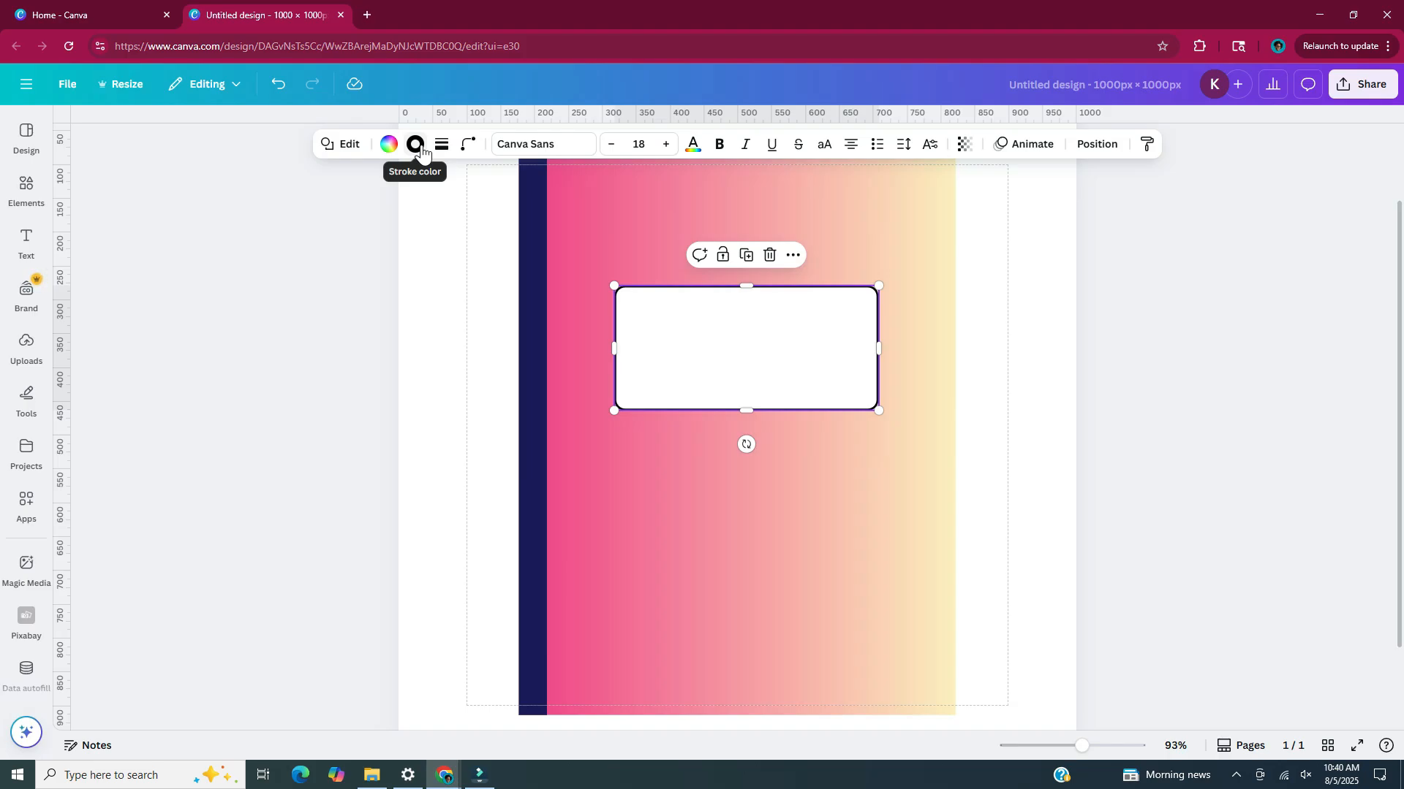
Set the label's stroke color to pink #EF3F89 and darken it to #A21D55
left_click(415, 145)
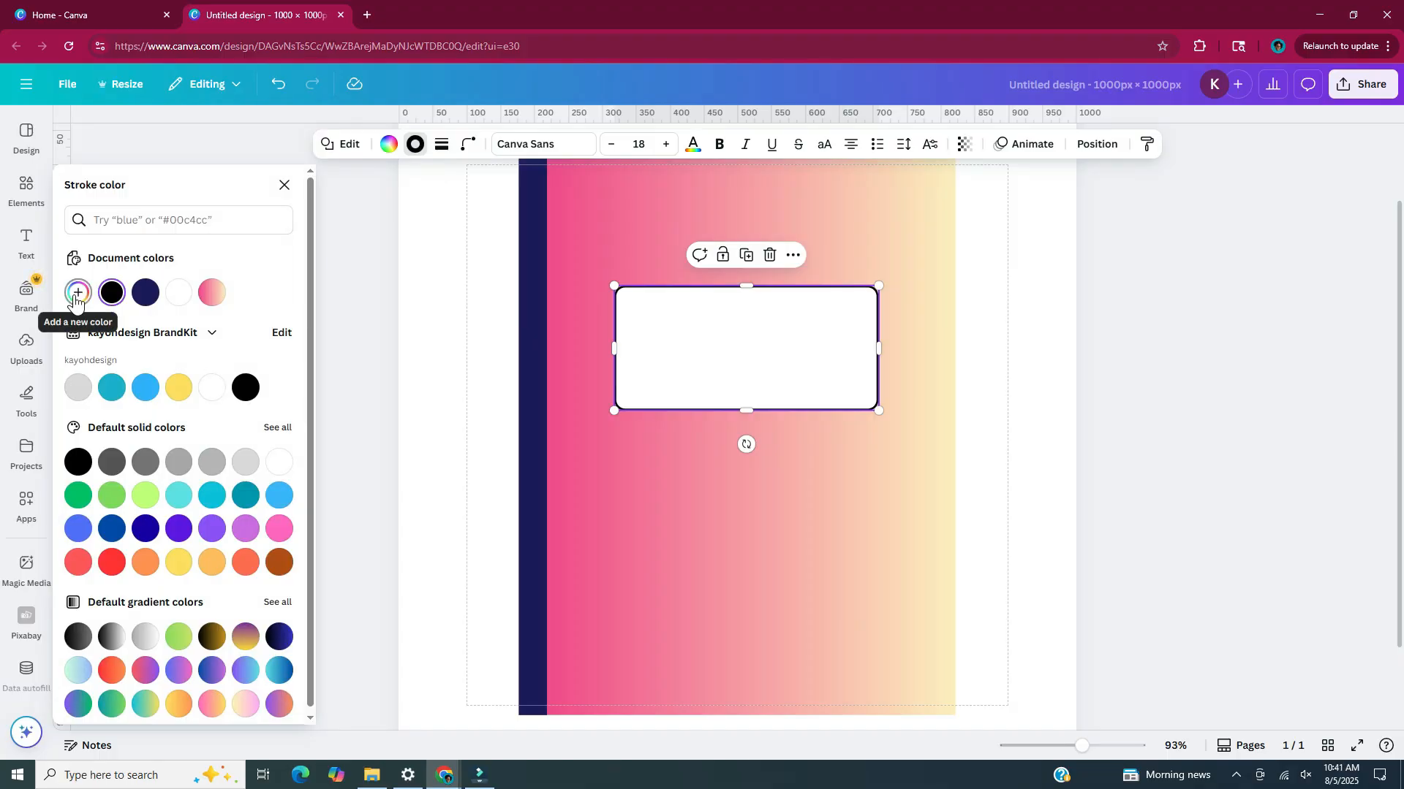
left_click(77, 293)
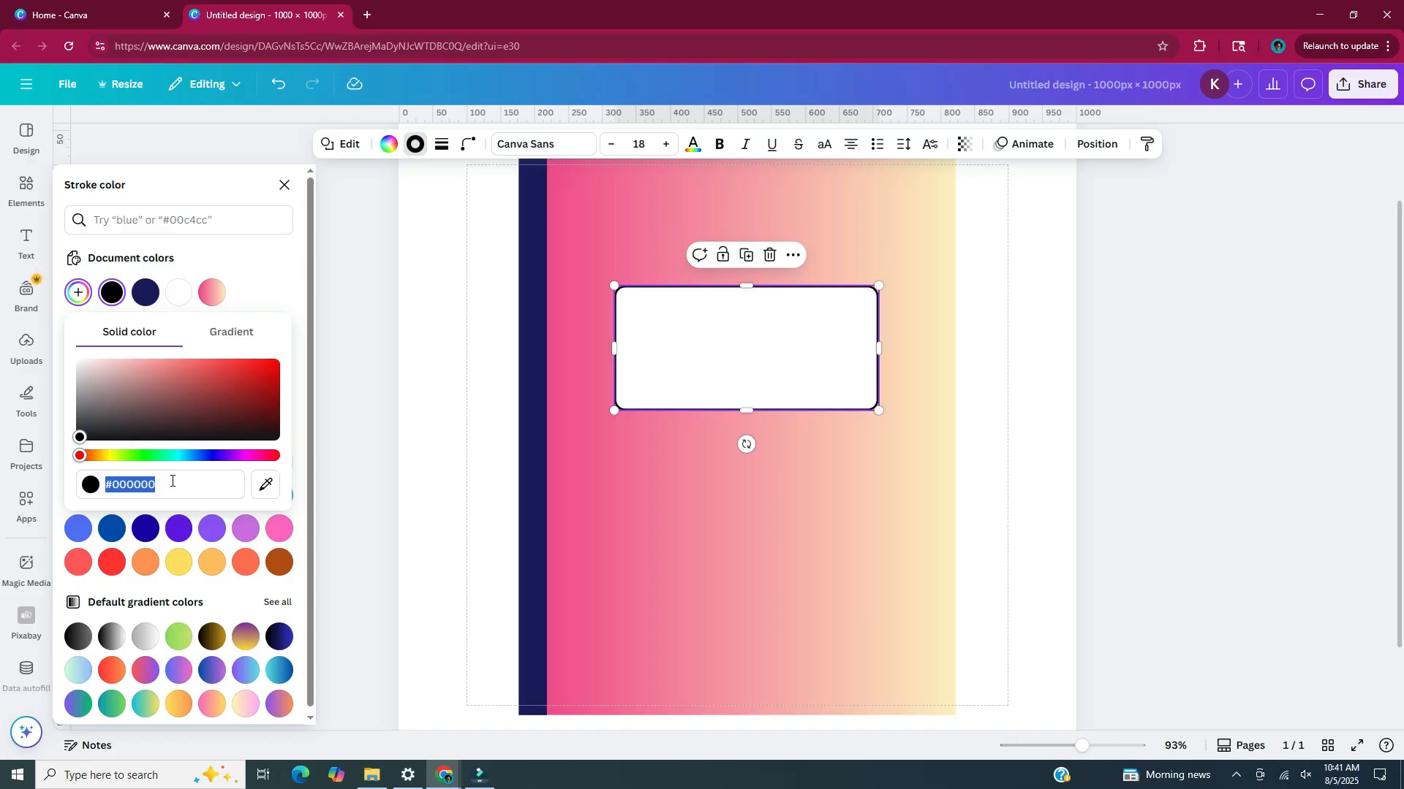
type("#EF3F89")
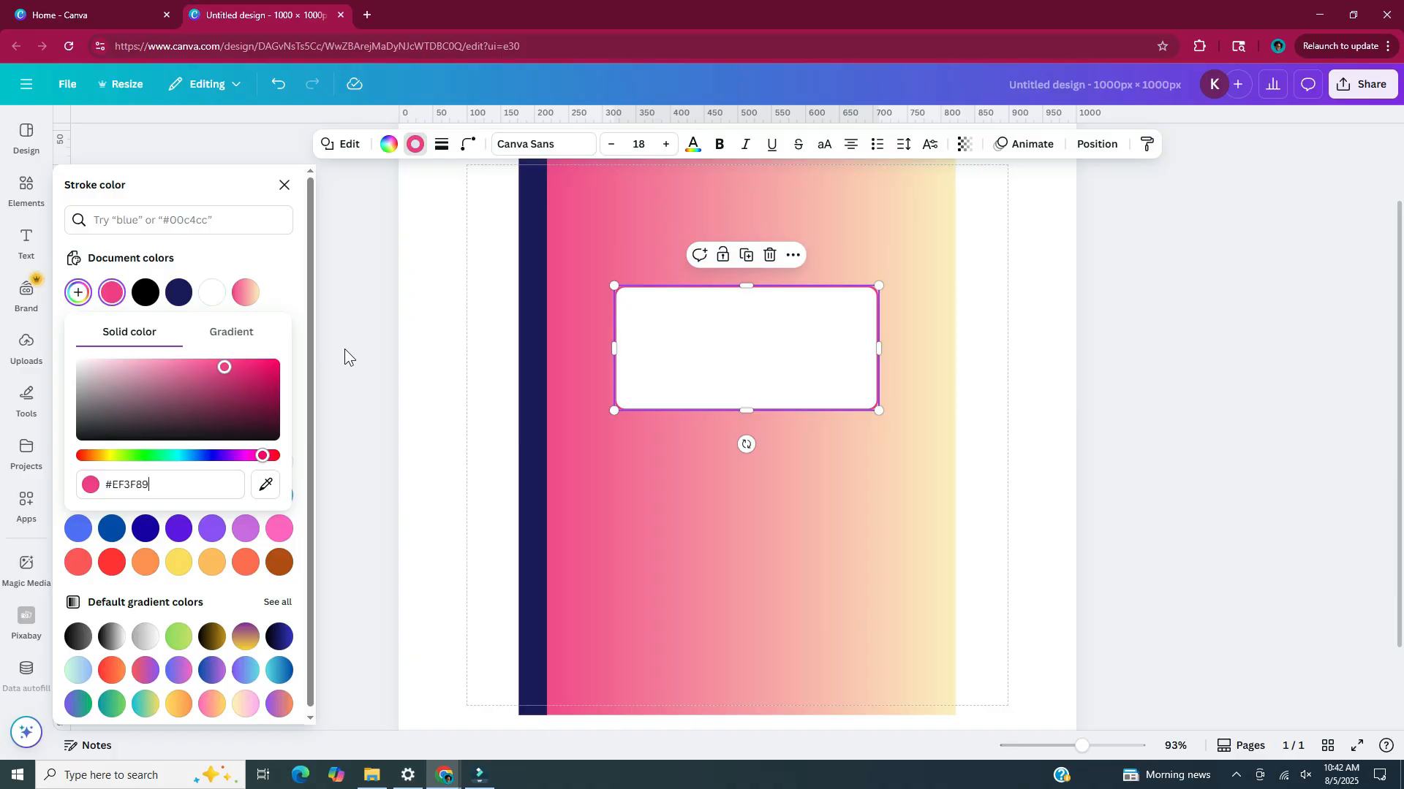
left_click_drag(225, 367, 224, 370)
left_click_drag(241, 384, 241, 389)
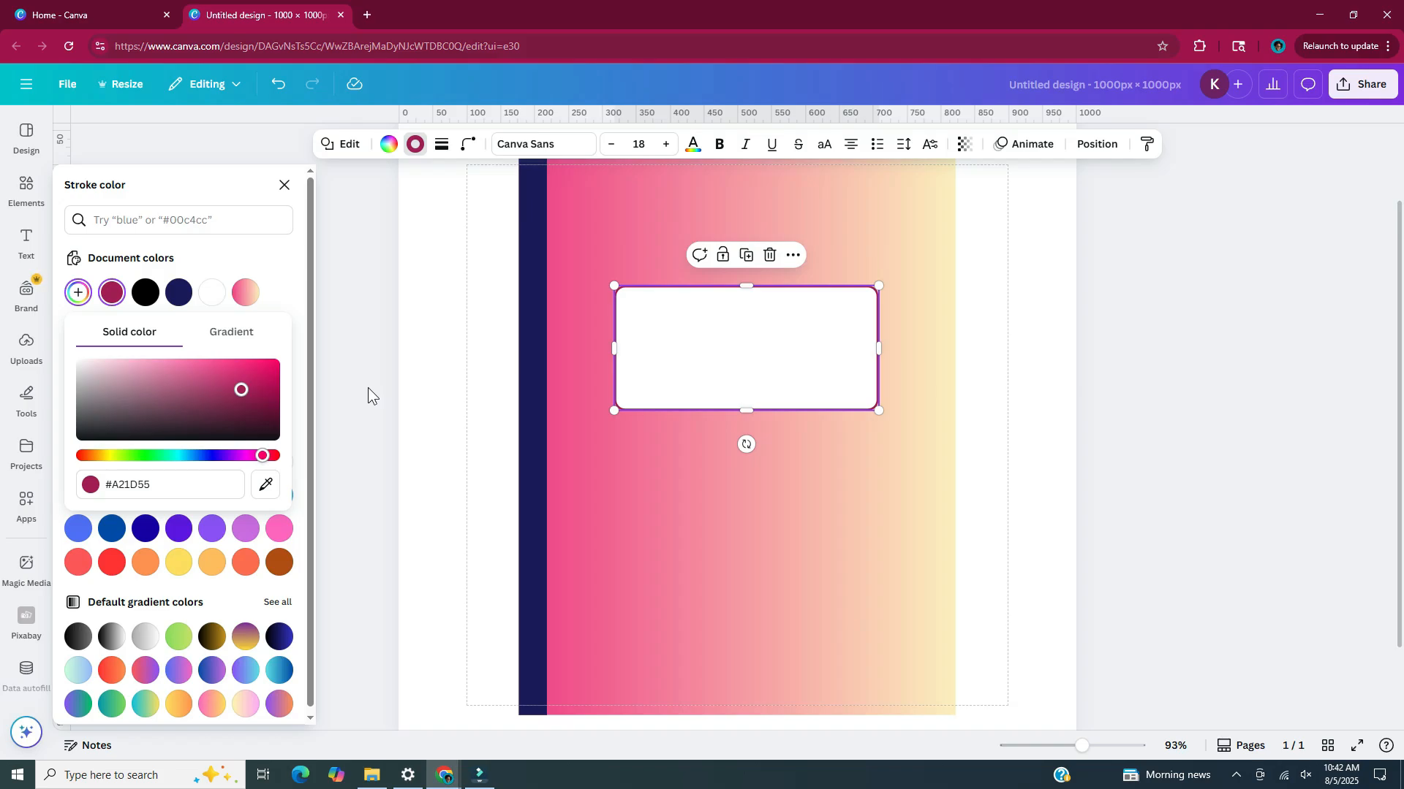
Add a straight horizontal line and place it near the top edge inside the white label
key("Escape")
left_click(990, 397)
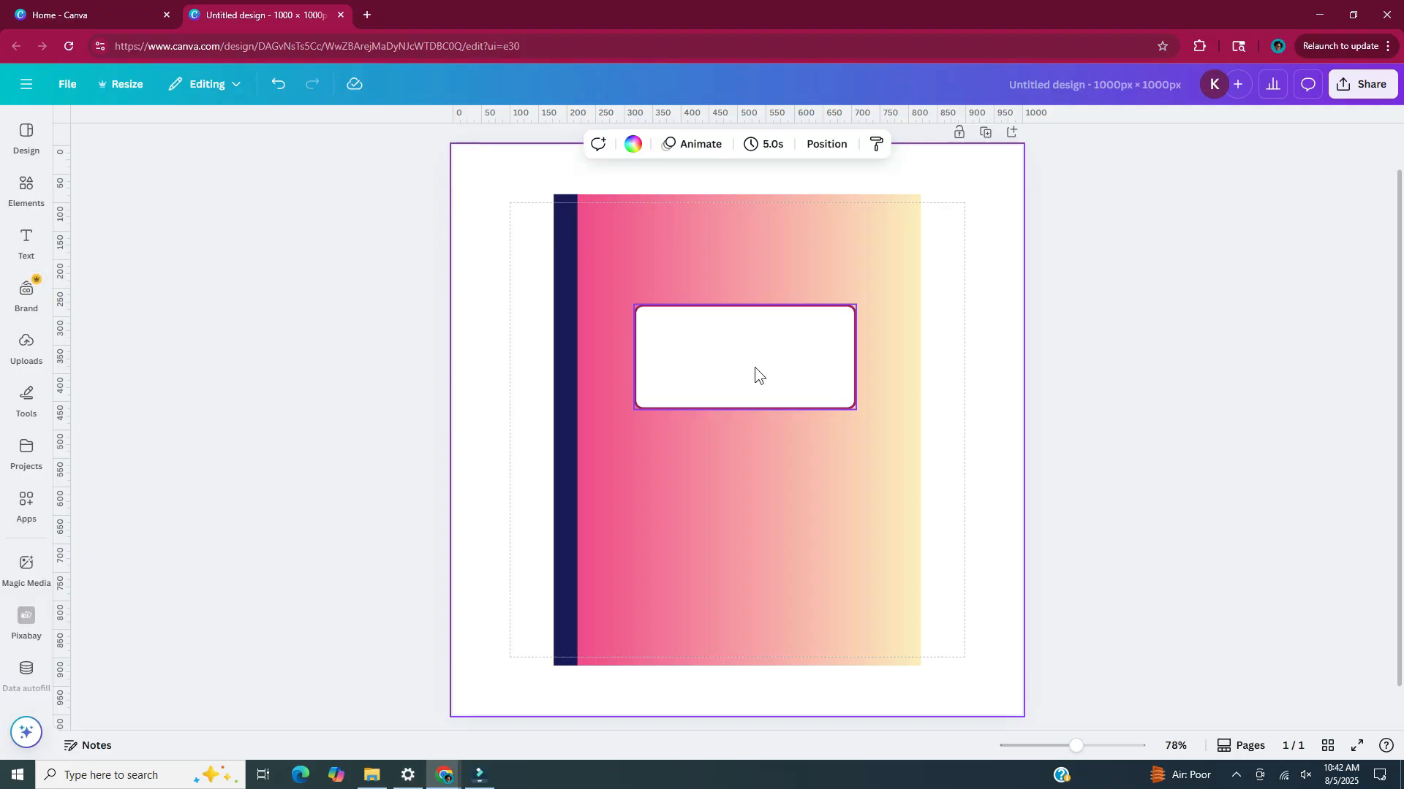
key("l")
left_click_drag(758, 465, 758, 358)
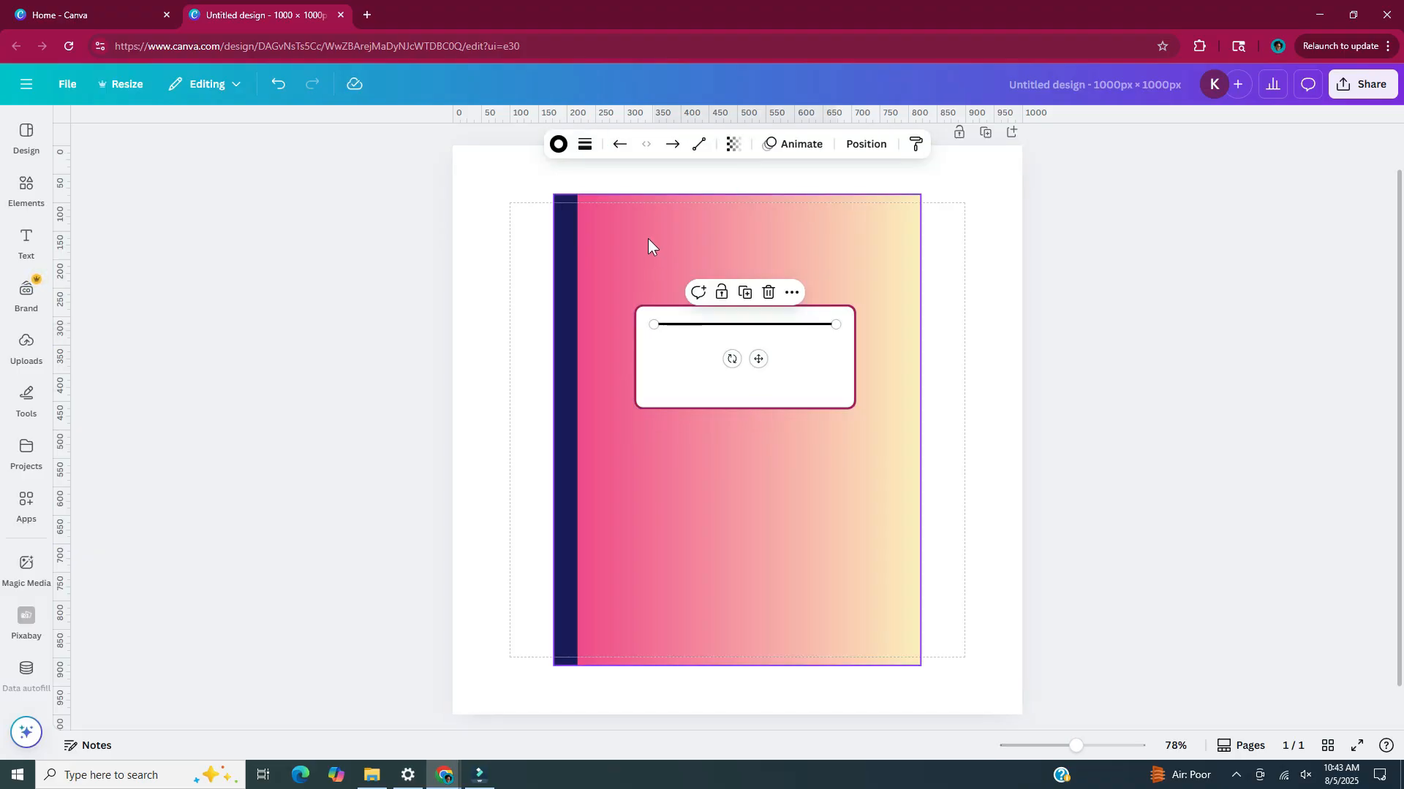
Set the label line's stroke weight to 2 and its color to the outline's pink #A21D55
left_click(594, 148)
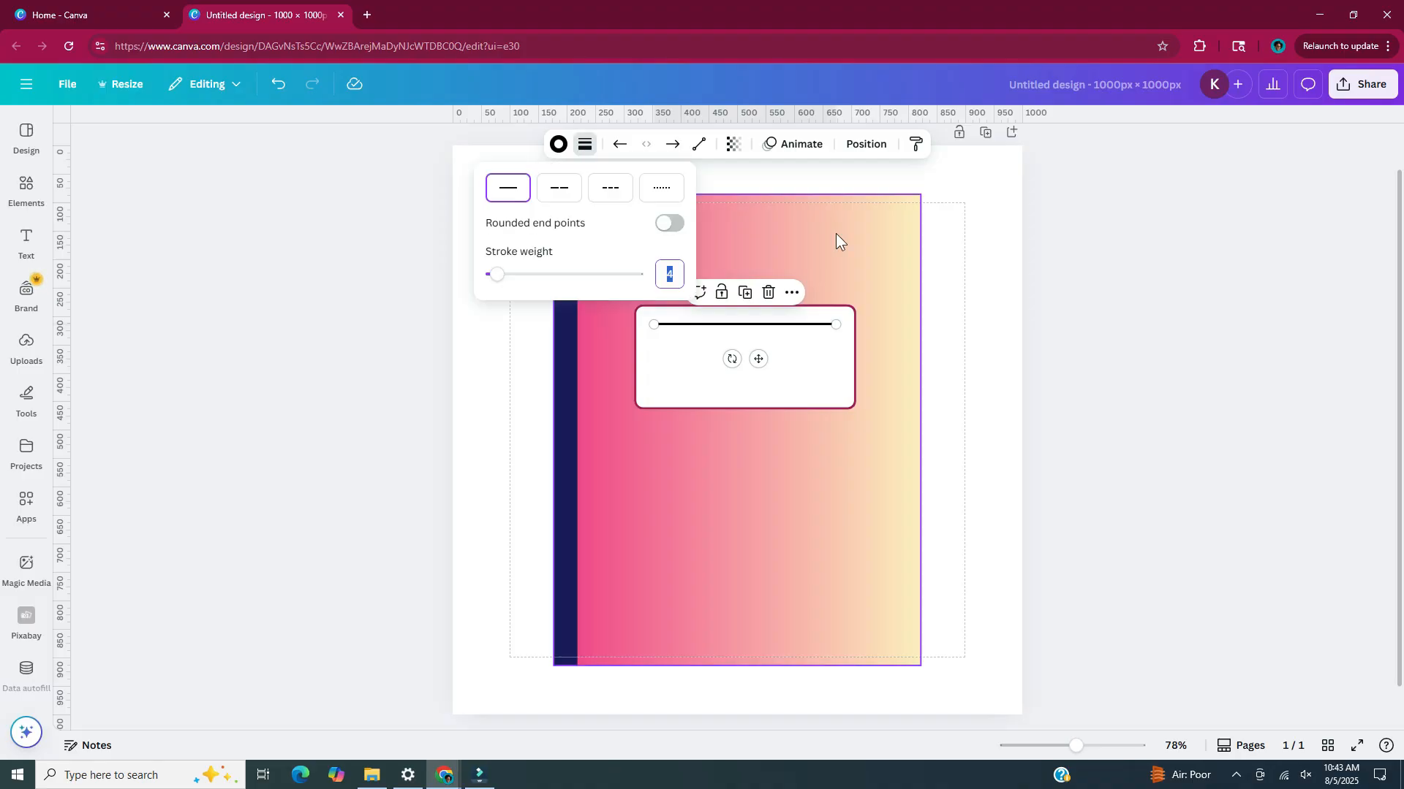
type("2")
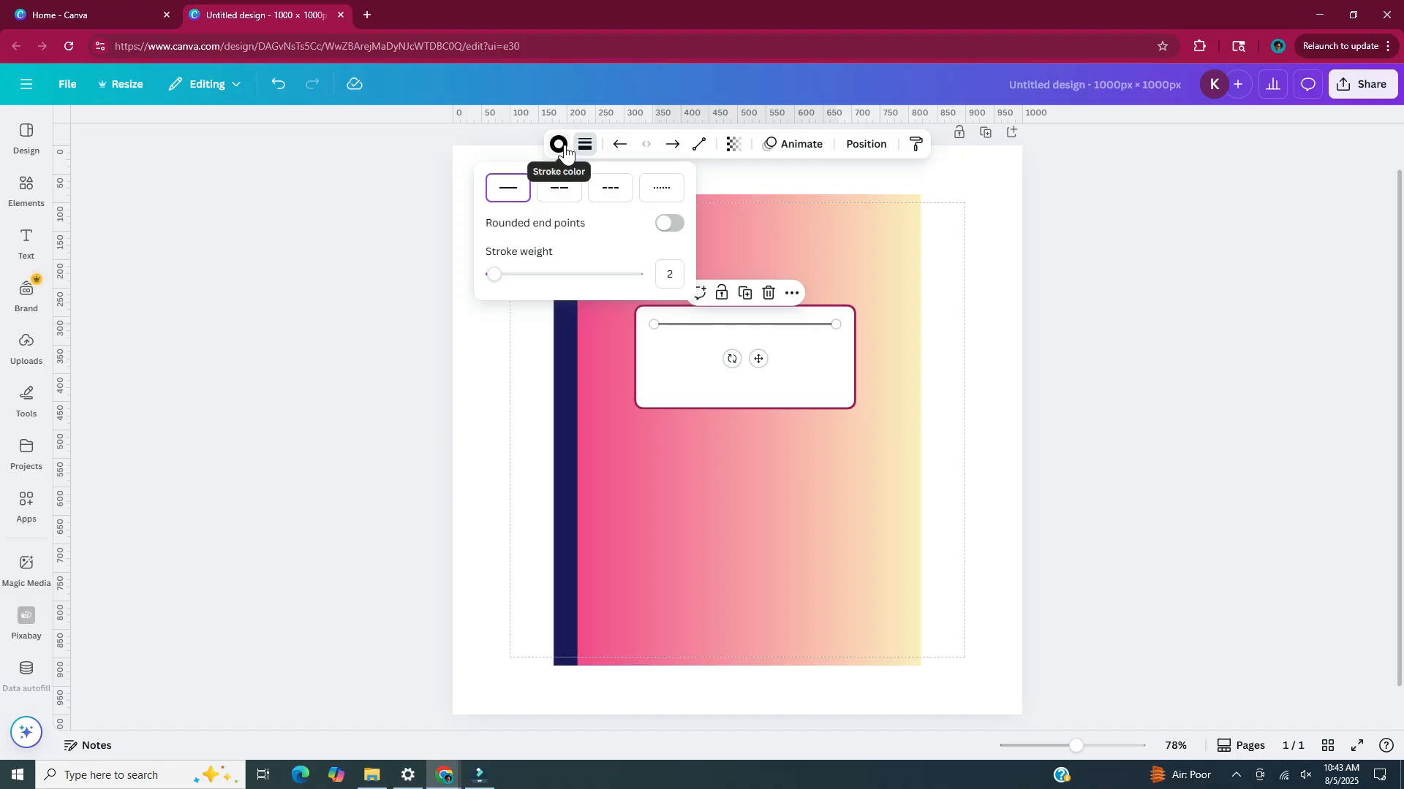
left_click(559, 146)
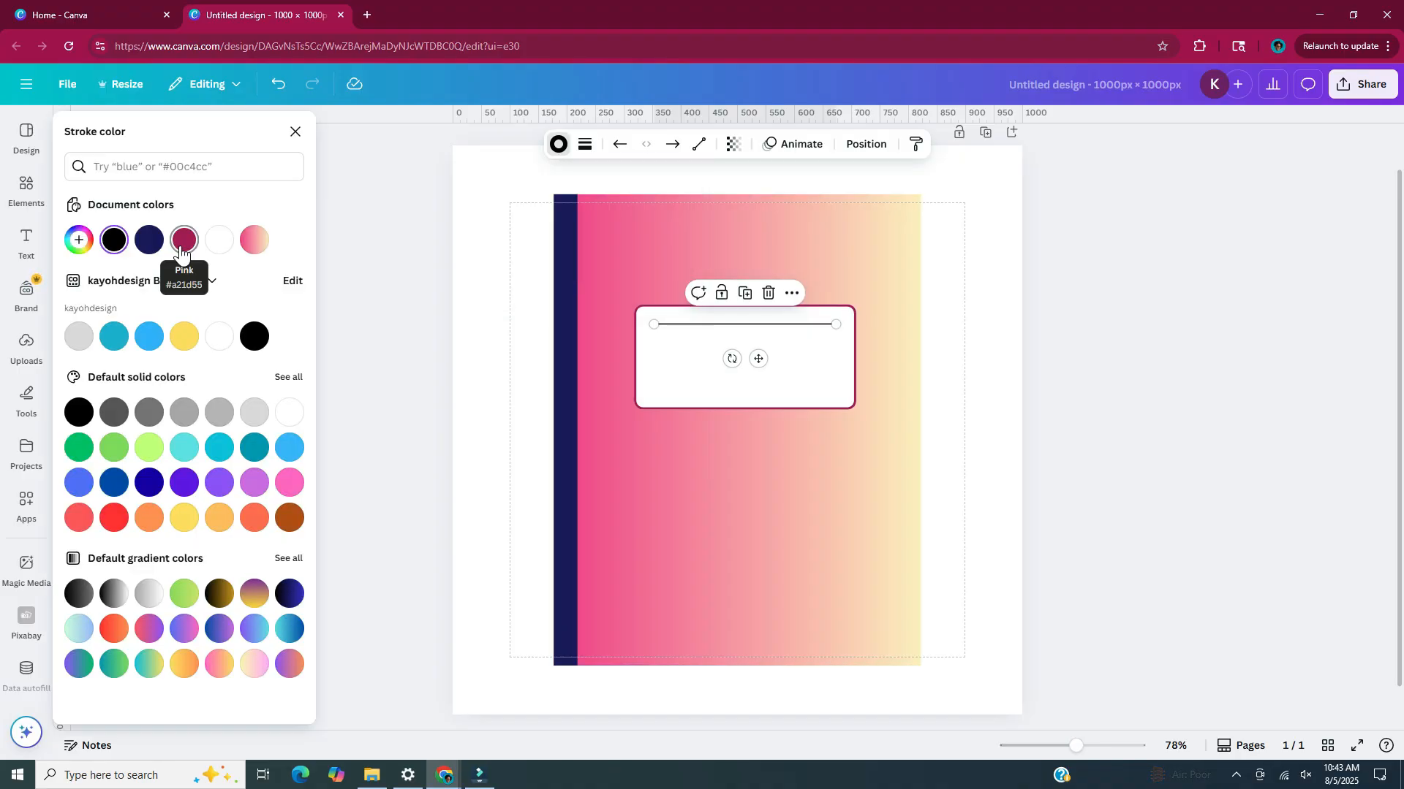
left_click(183, 241)
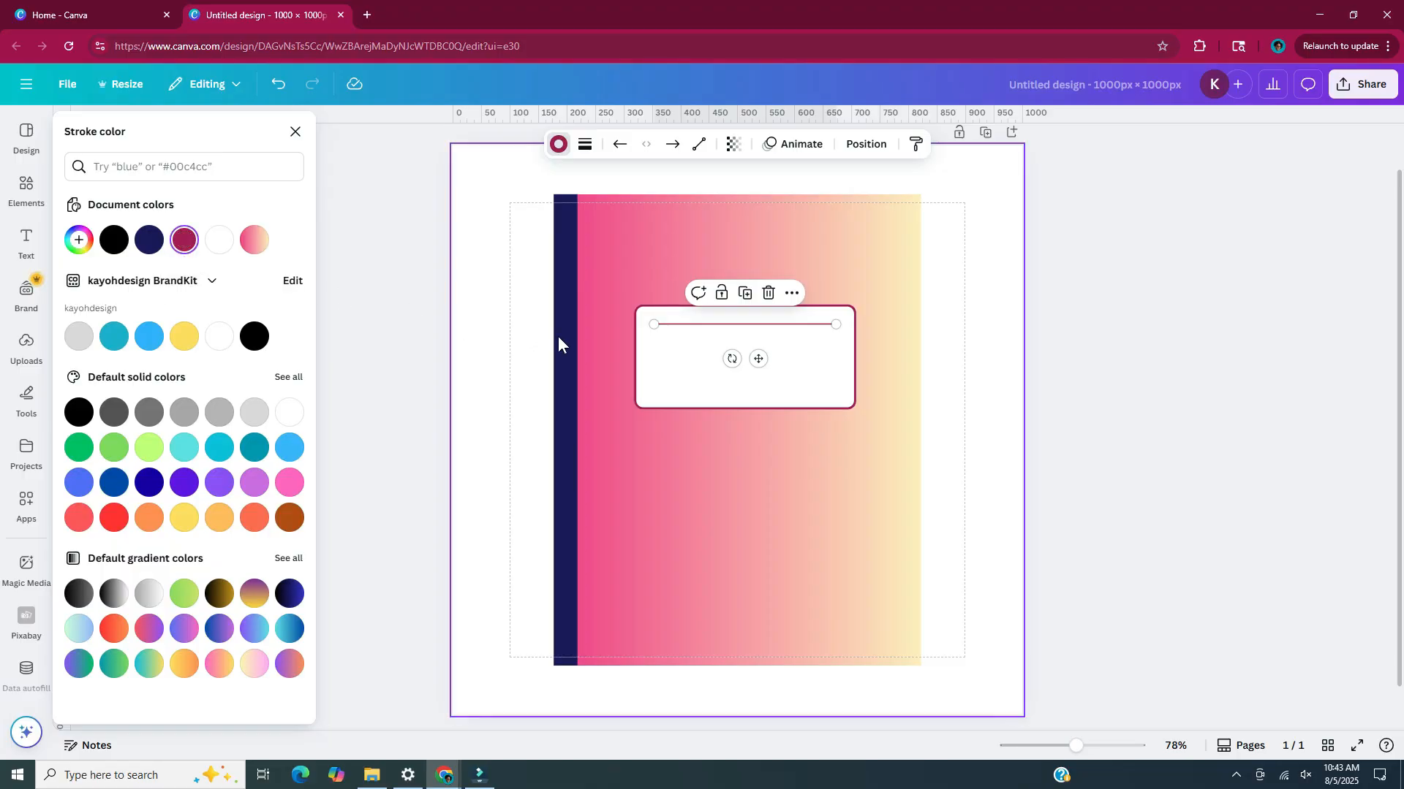
key("Escape")
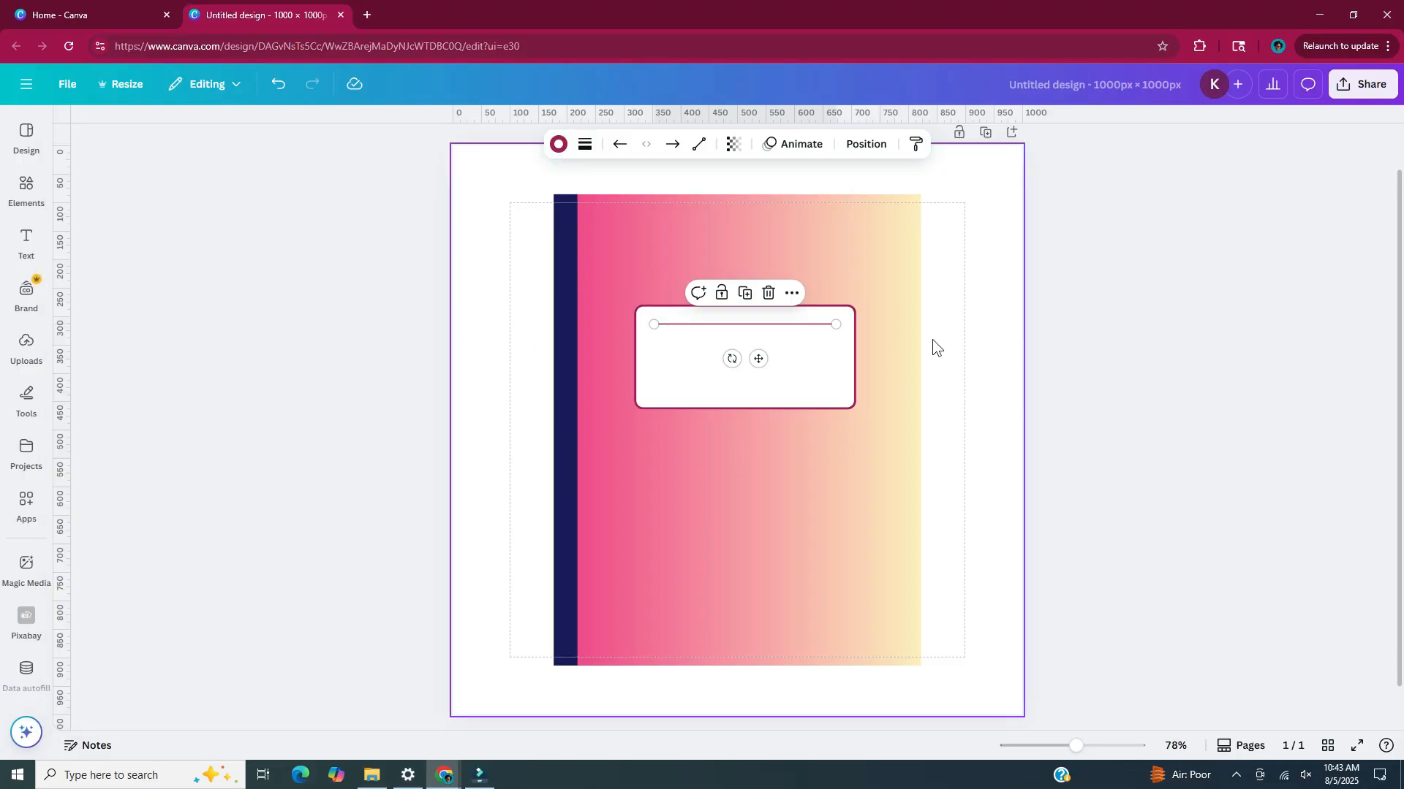
Duplicate the label line three times, stacking the copies below it at even spacing to make four lines
key("ctrl+d")
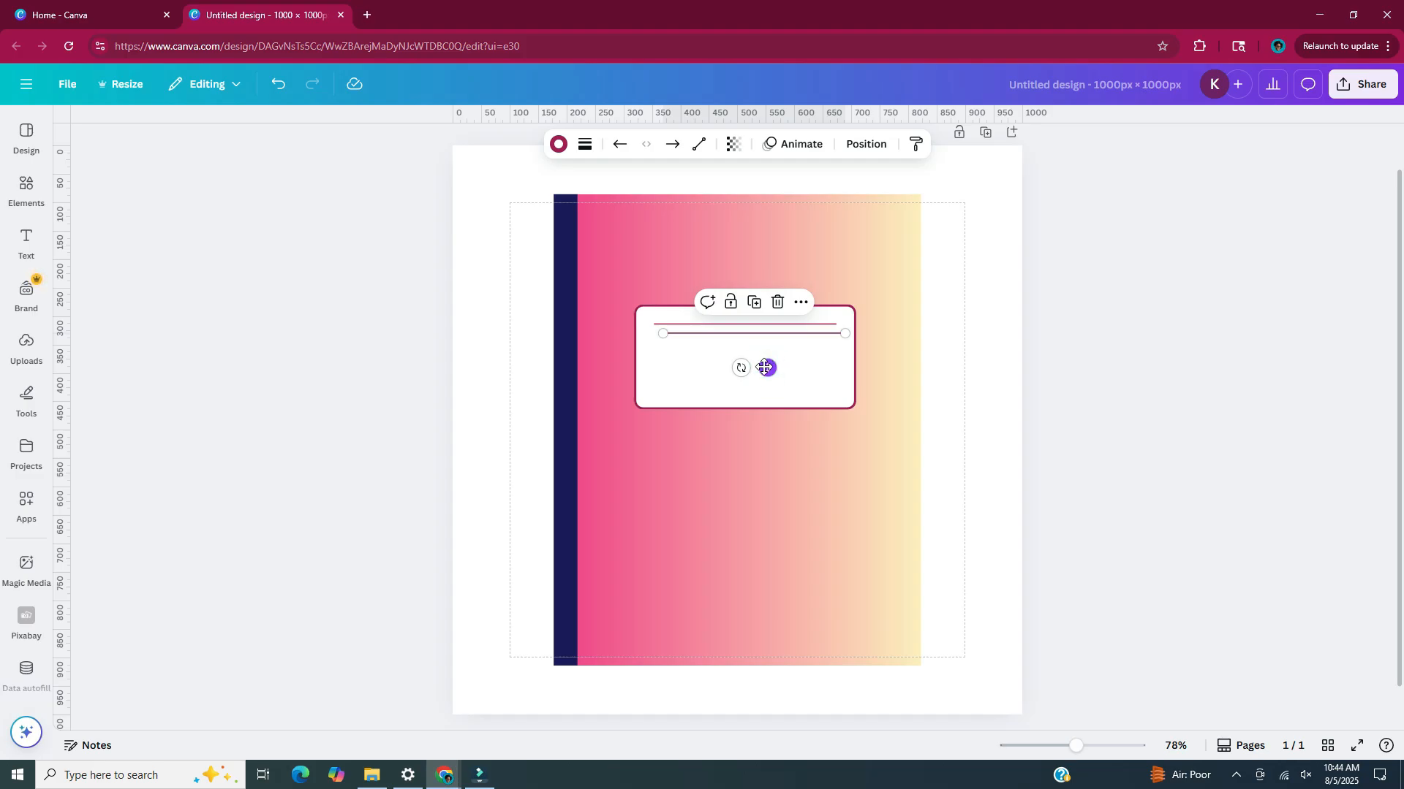
left_click_drag(767, 365, 758, 378)
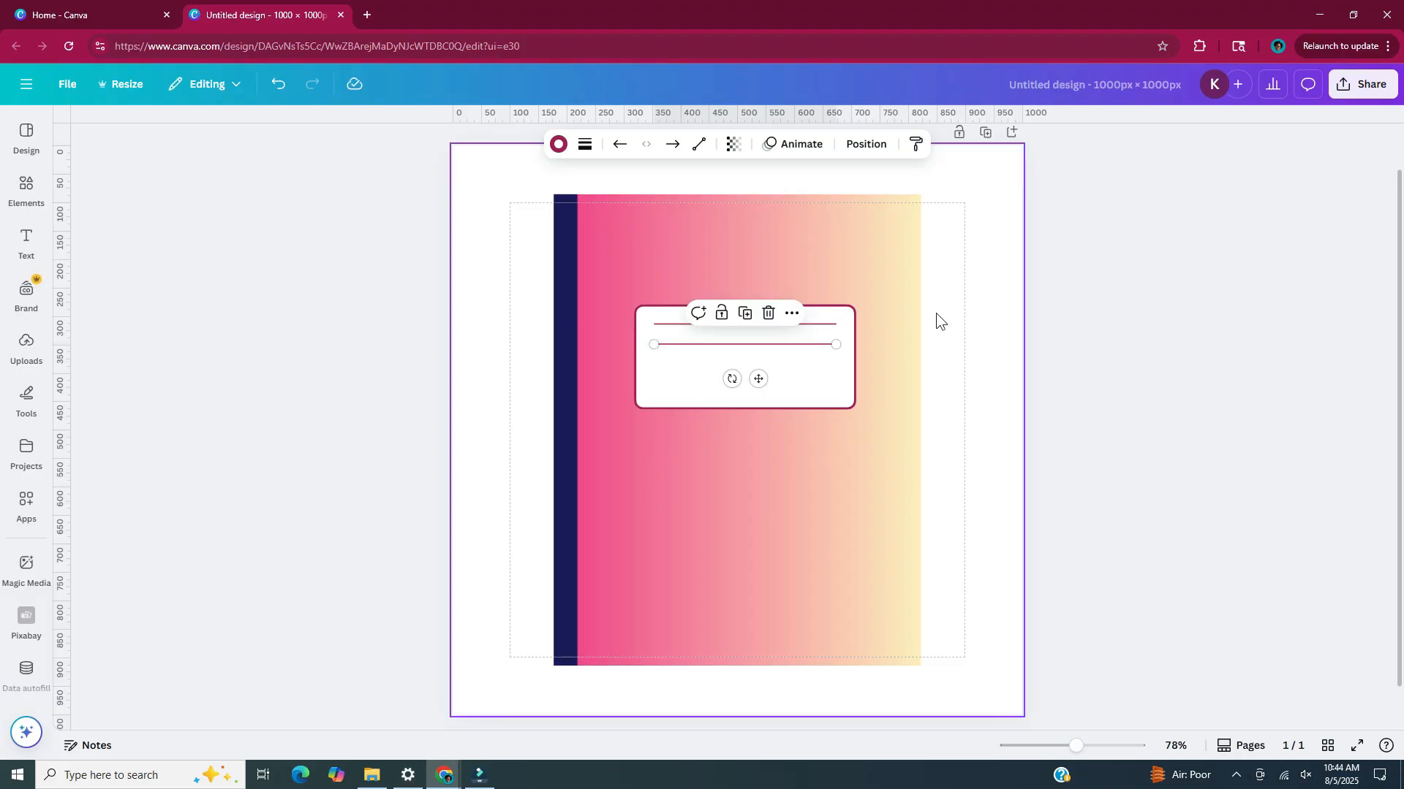
key("ctrl+d")
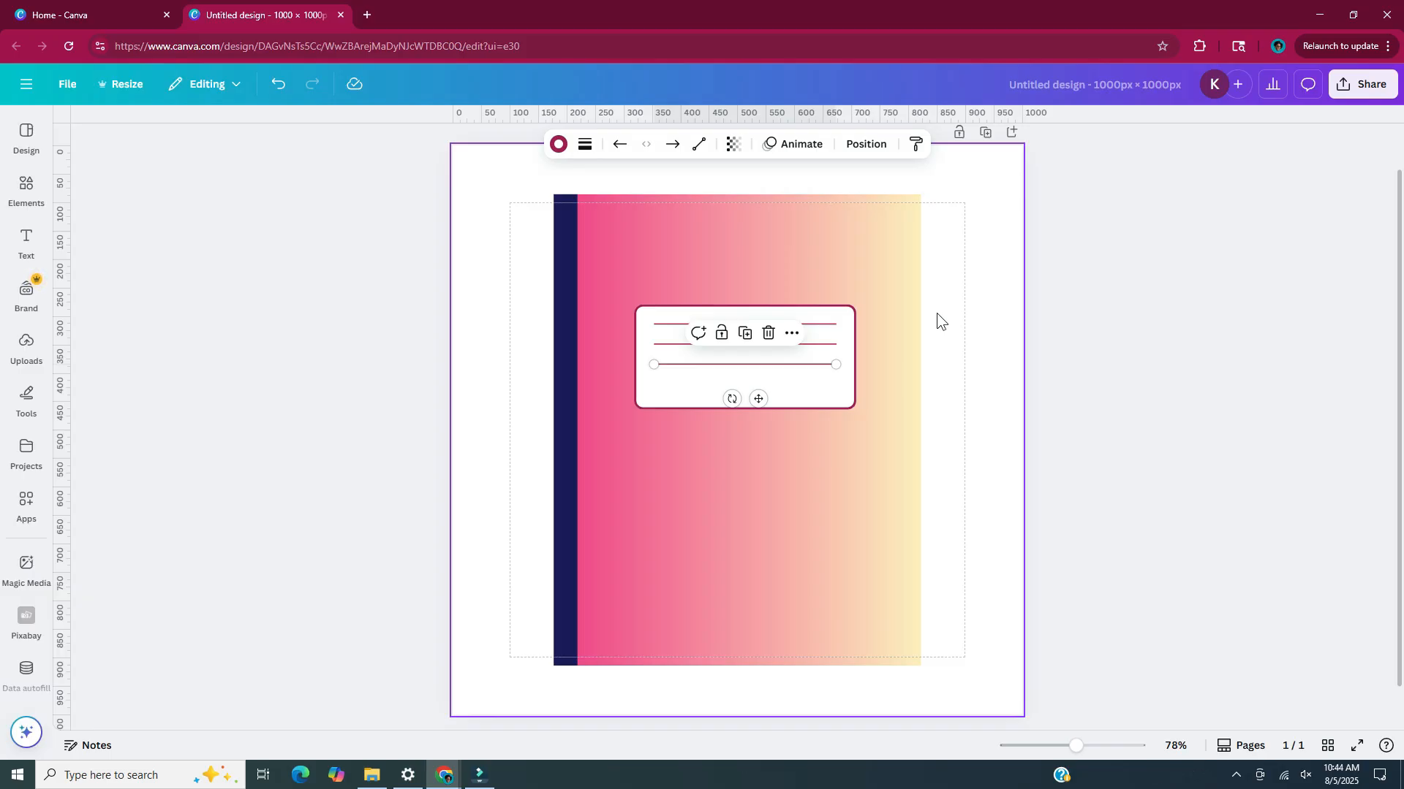
key("ctrl+d")
key("ctrl+d")
key("ctrl+d")
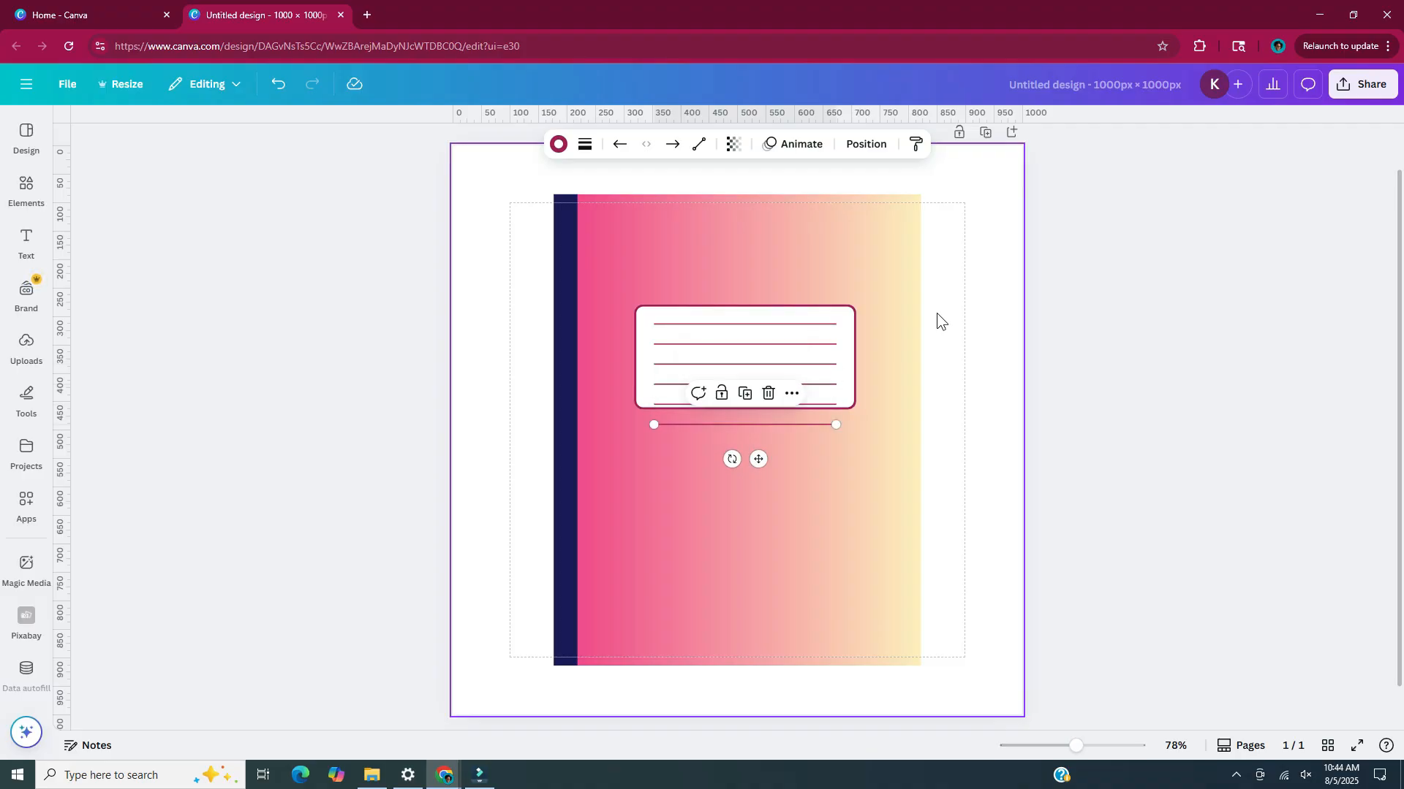
key("ctrl+d")
key("ctrl+d")
key("ctrl+d")
key("ctrl+d")
left_click(984, 316)
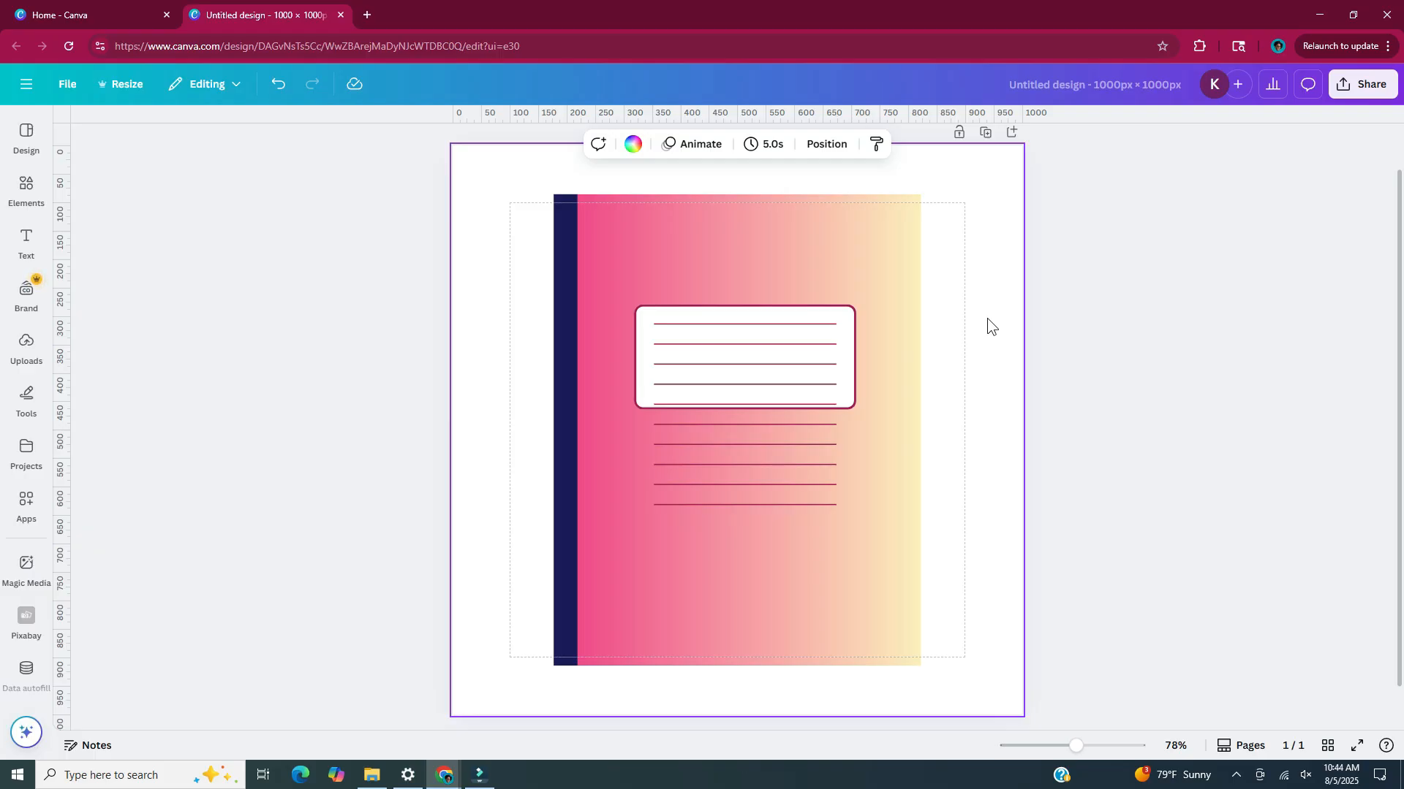
key("ctrl+z")
key("ctrl+z")
key("ctrl+z")
key("ctrl+z")
key("ctrl+z")
key("ctrl+z")
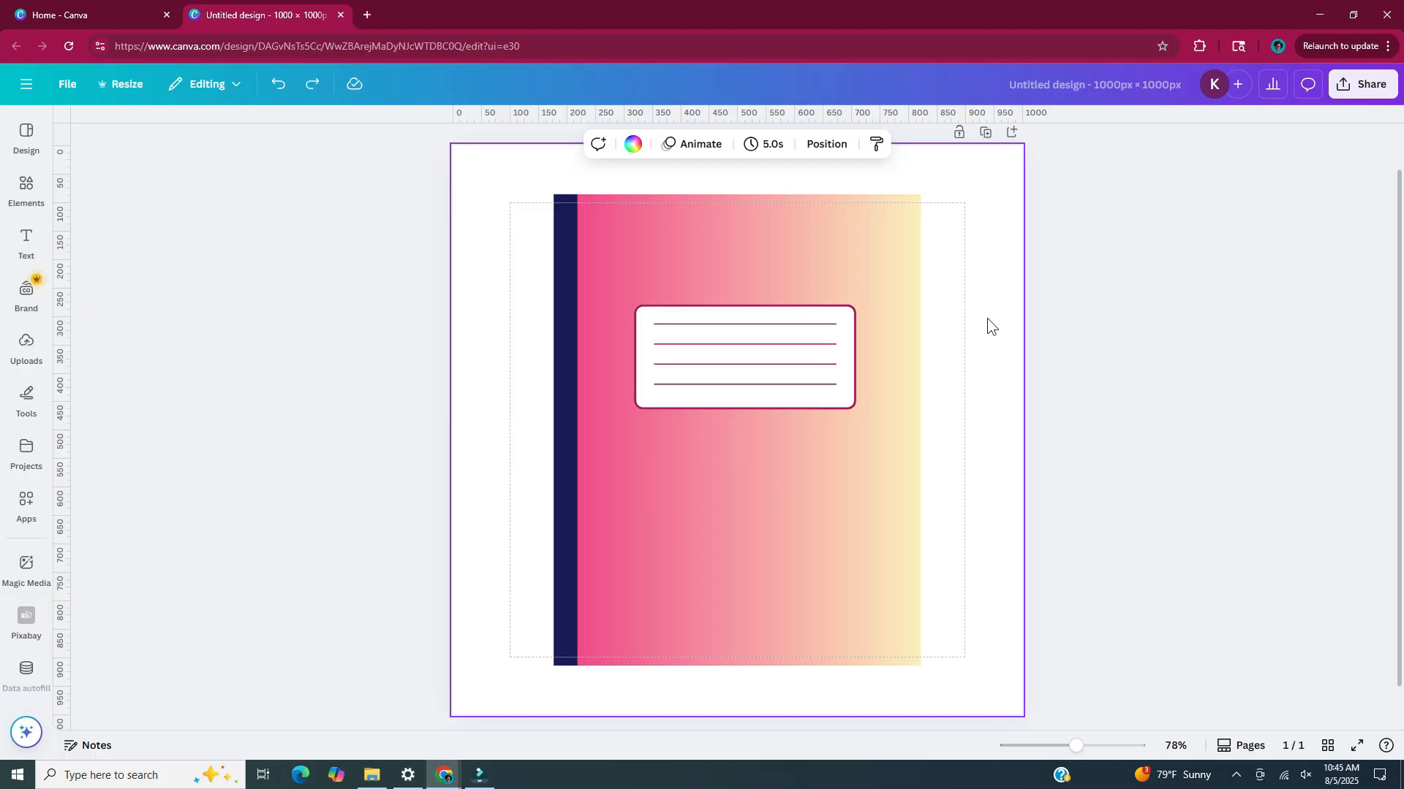
Select all four label lines and center them together inside the white label
left_click(826, 324)
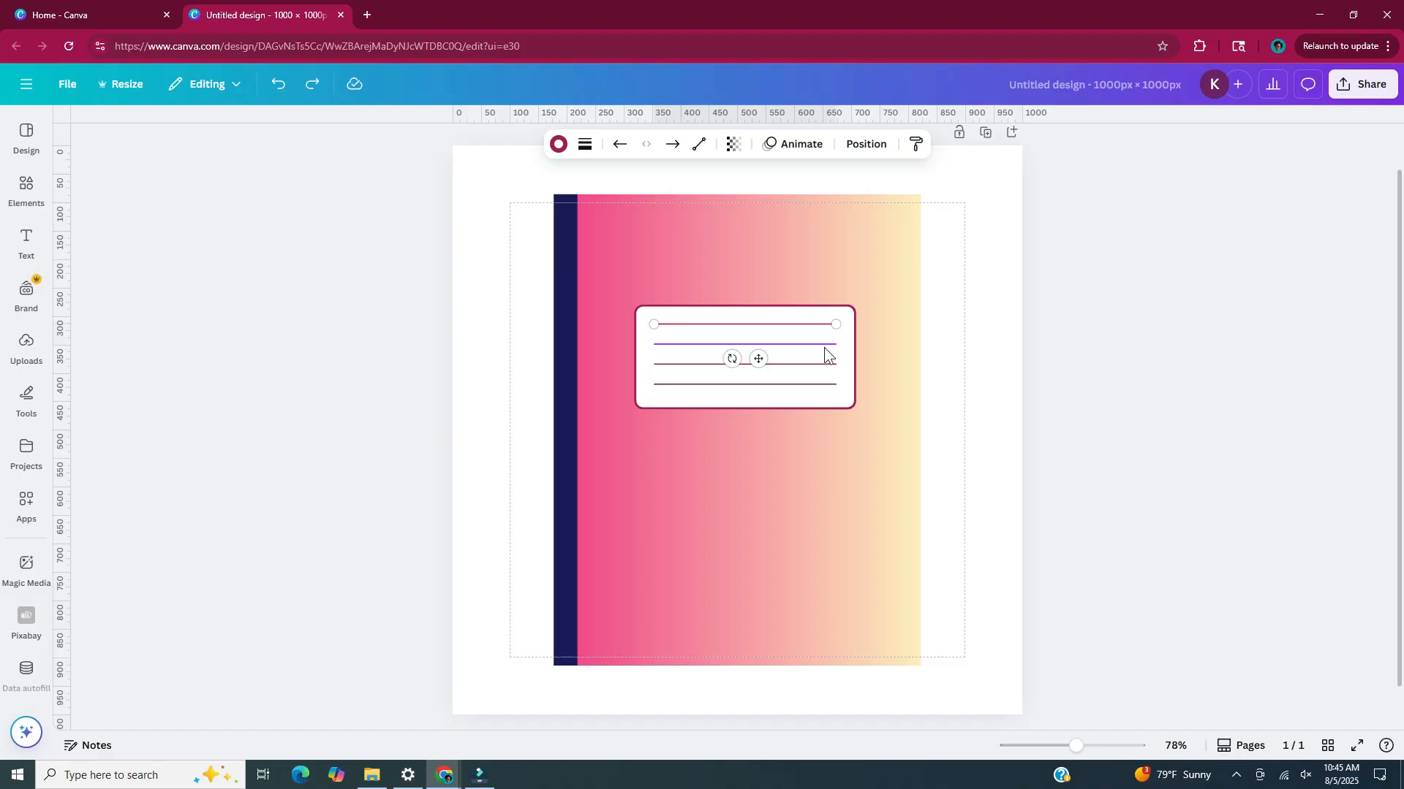
left_click(824, 346, "shift")
left_click(824, 364, "shift")
left_click(824, 384, "shift")
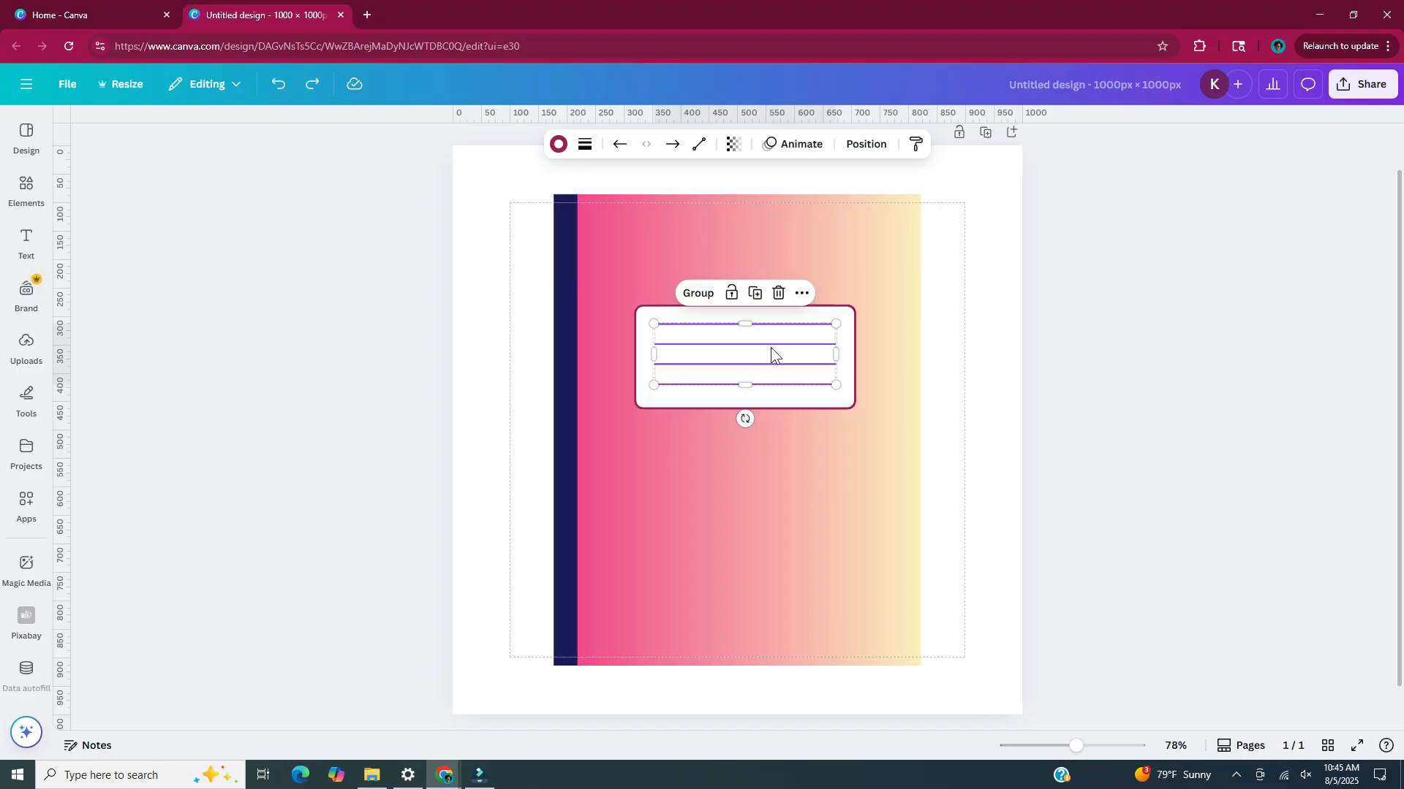
left_click_drag(770, 348, 759, 352)
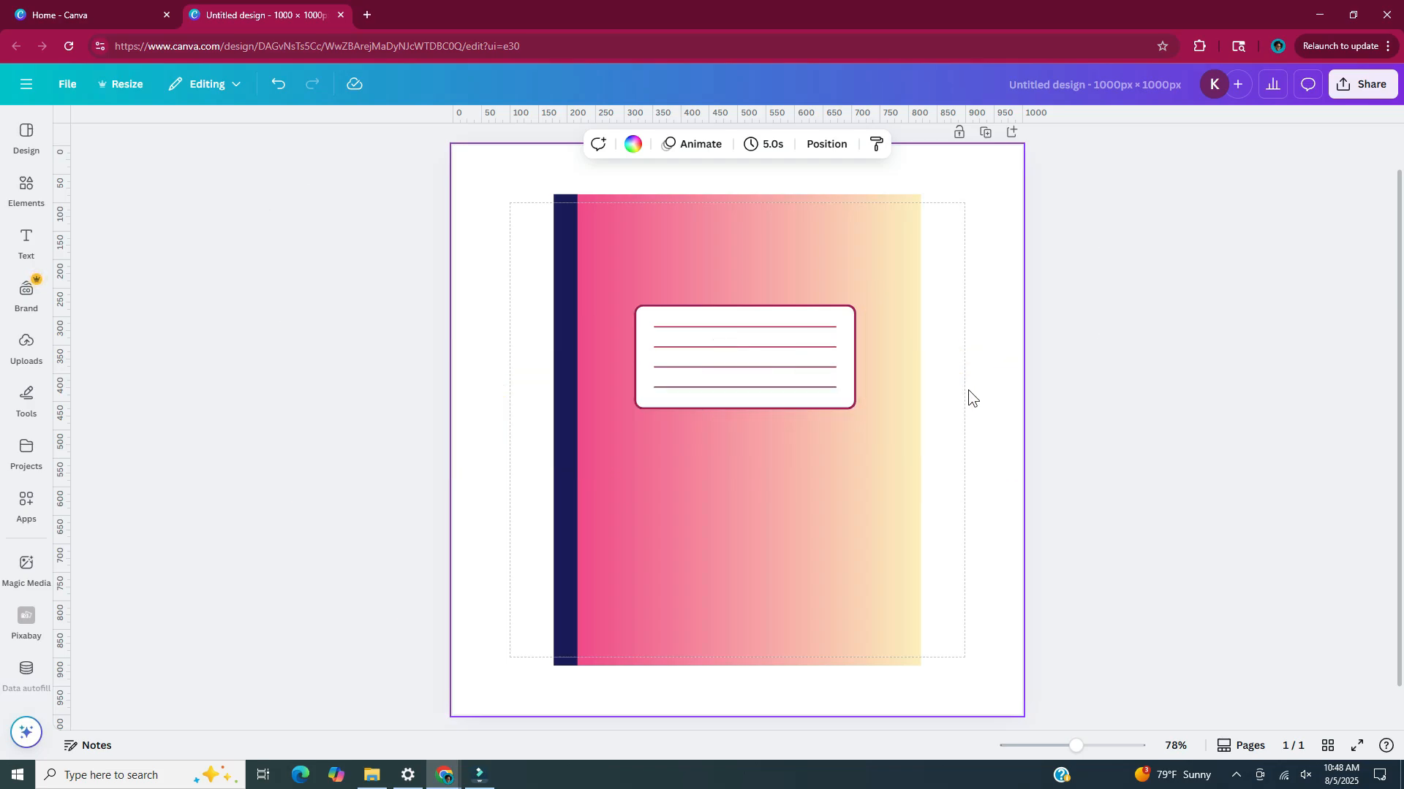
On a new second page, draw a yellow rectangle about 800 × 150 px spanning the margins in the upper part
scroll(849, 709, "down", 1)
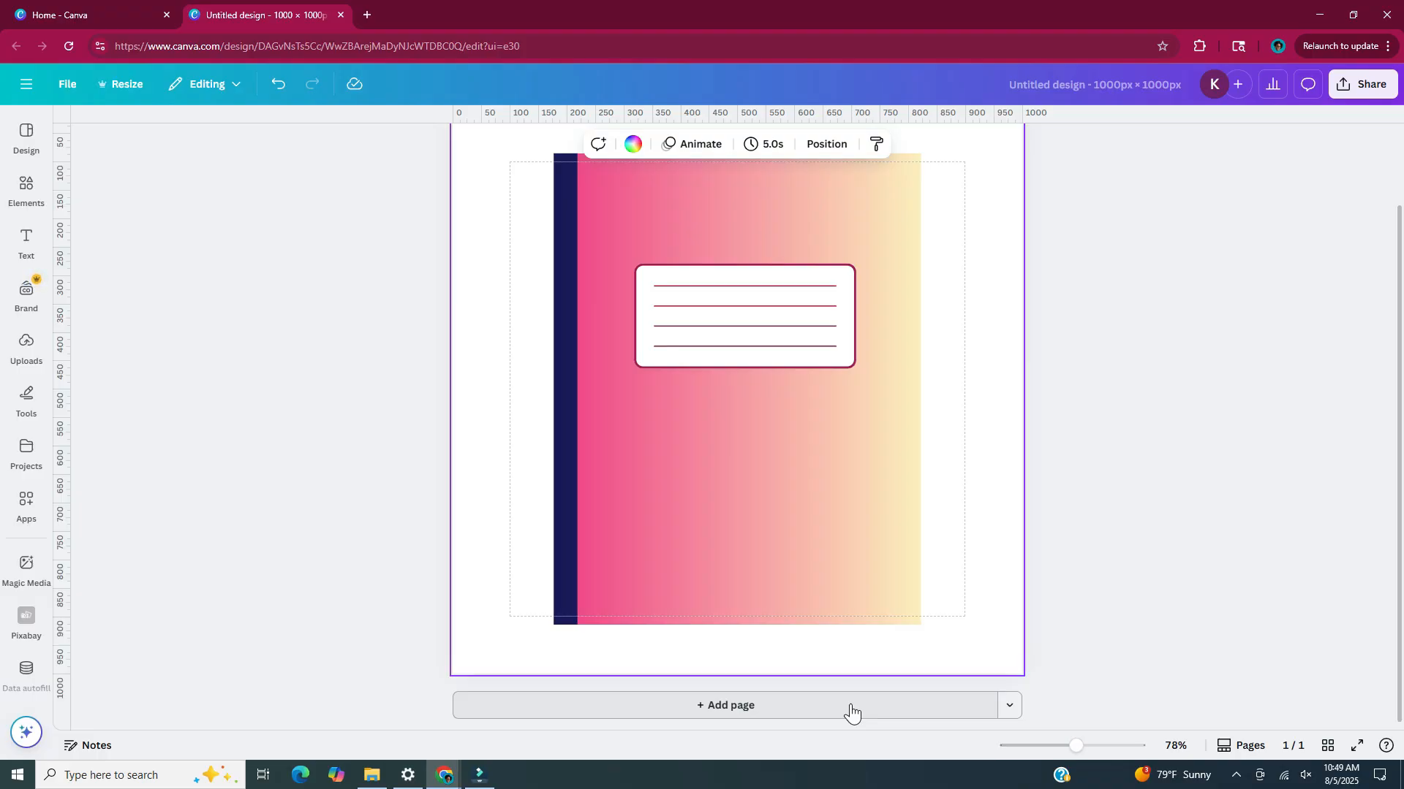
left_click(852, 710)
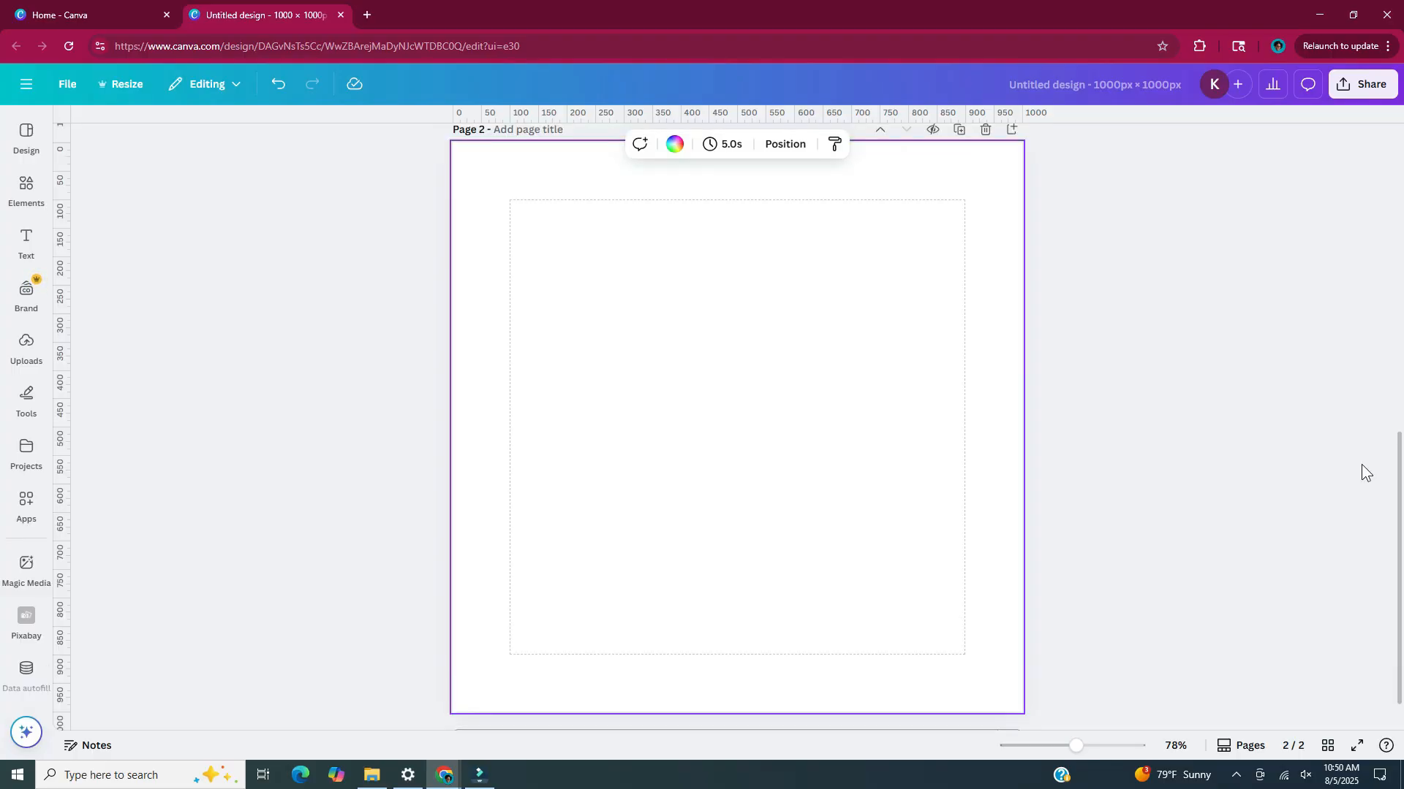
key("r")
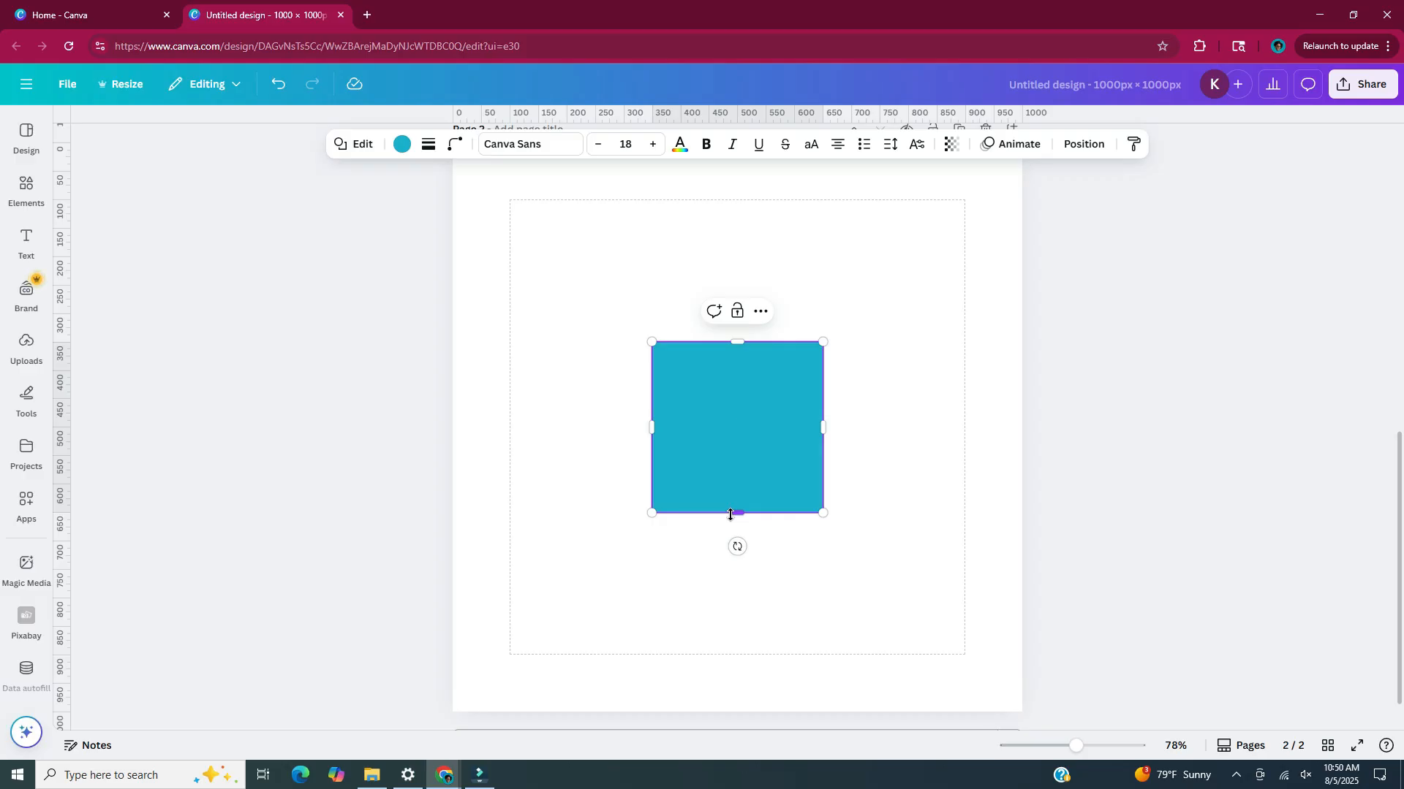
left_click_drag(731, 514, 736, 427)
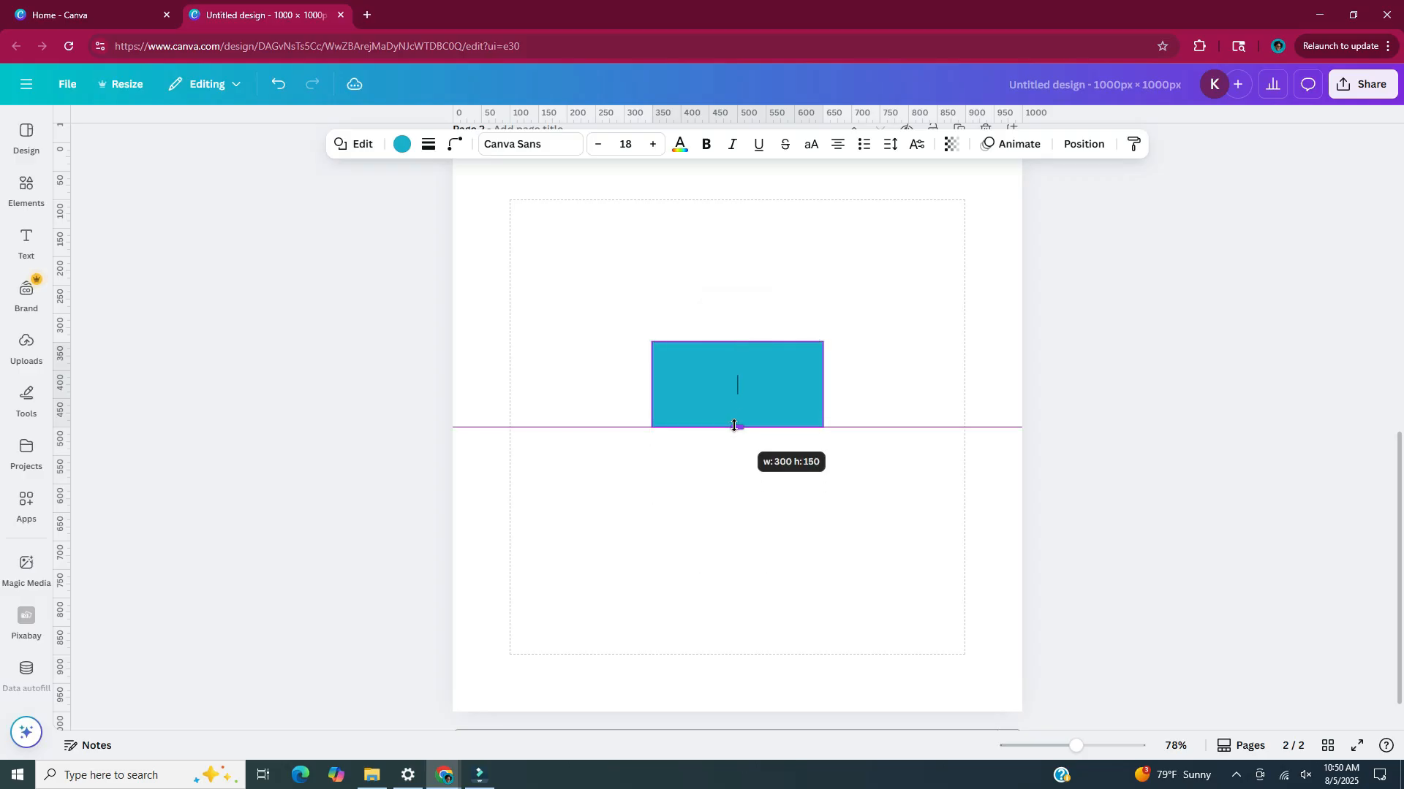
left_click_drag(652, 383, 511, 384)
left_click_drag(824, 384, 803, 279)
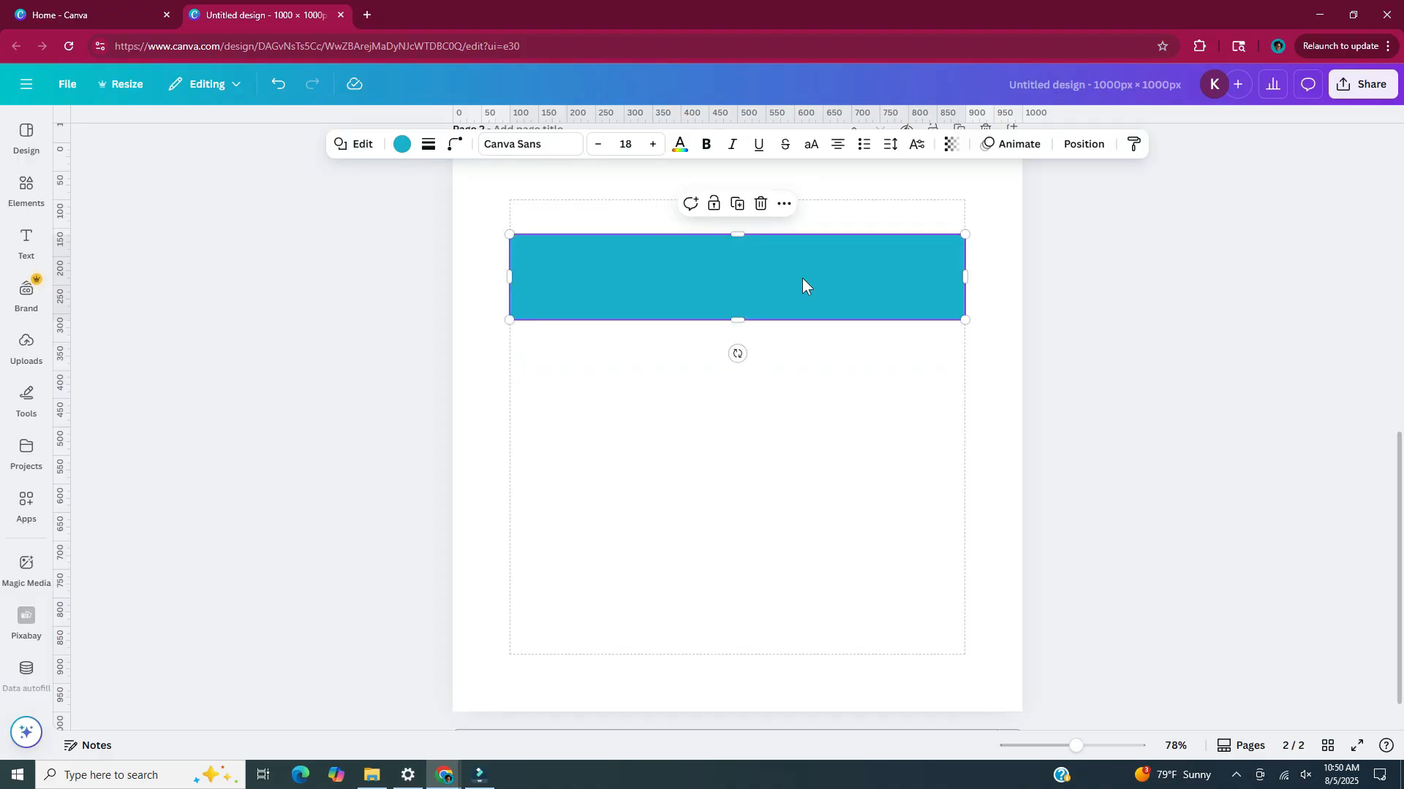
left_click(402, 146)
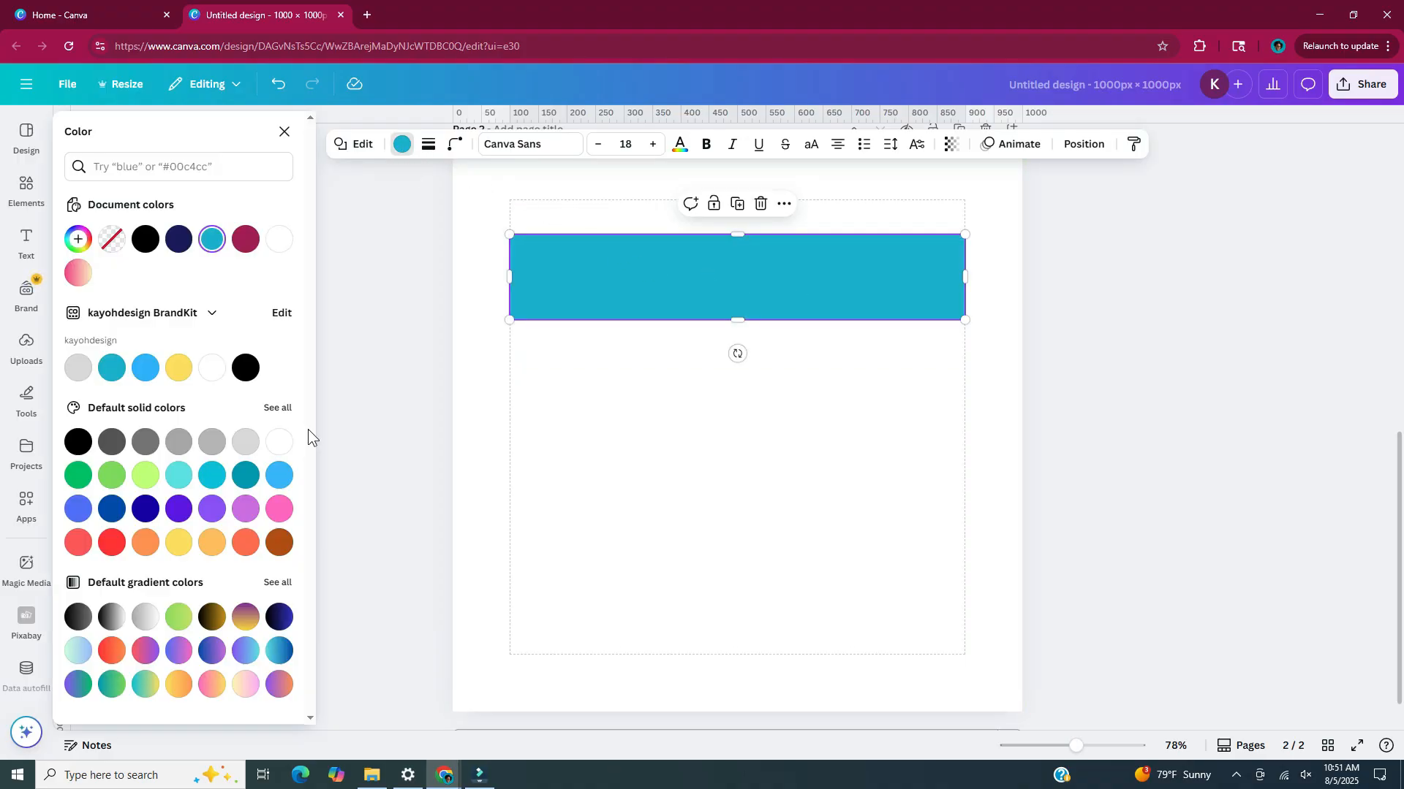
left_click(179, 543)
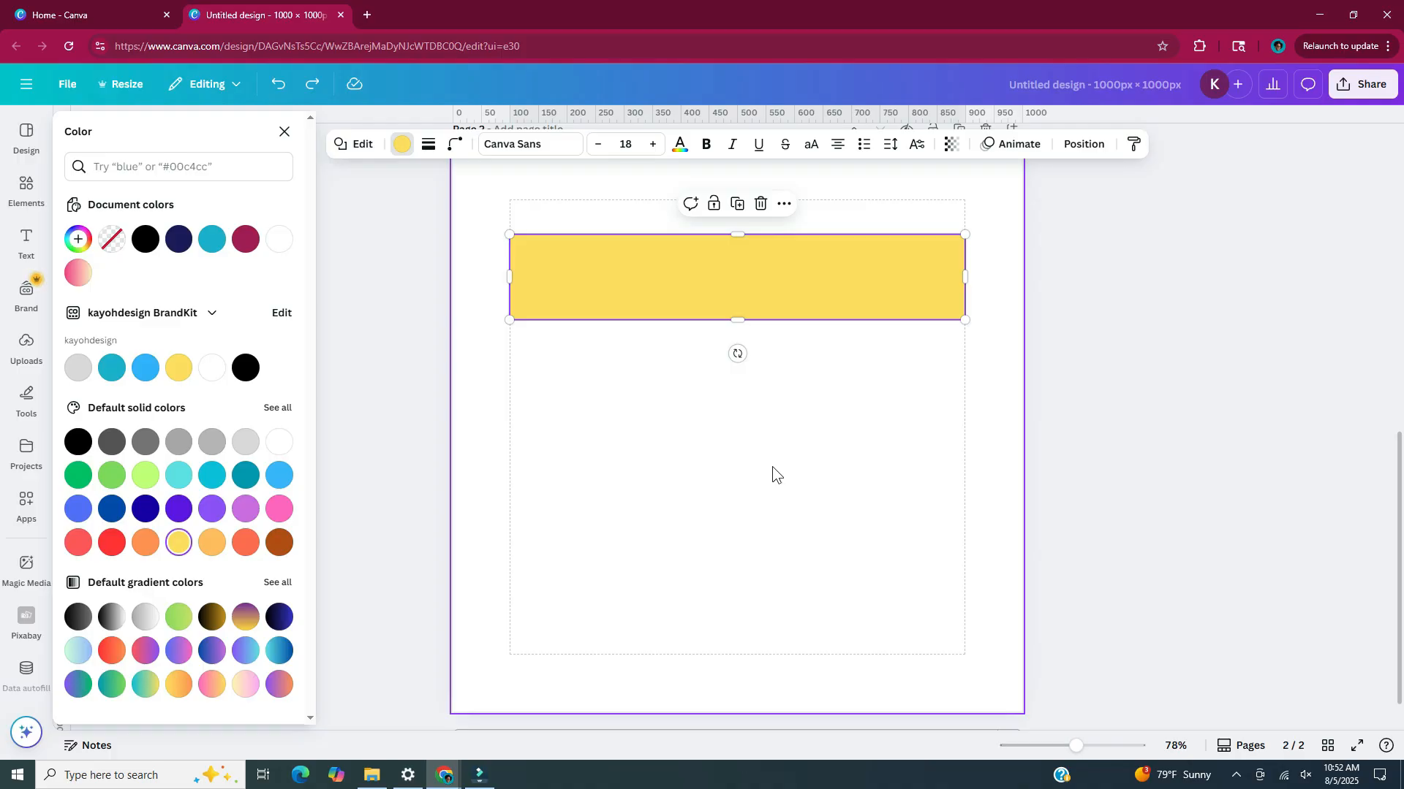
Add a black line below the yellow rectangle and rotate it to vertical
key("l")
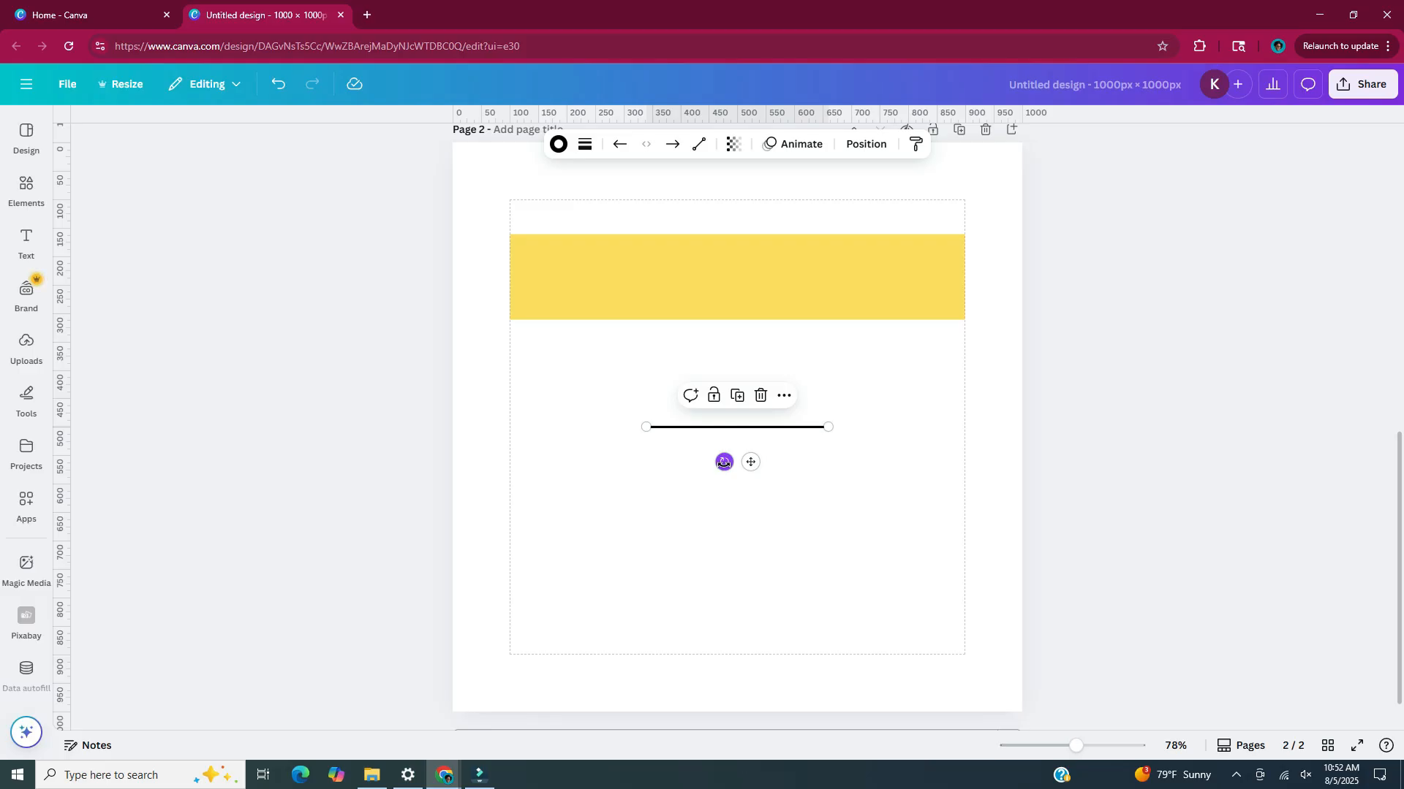
left_click_drag(723, 462, 771, 427)
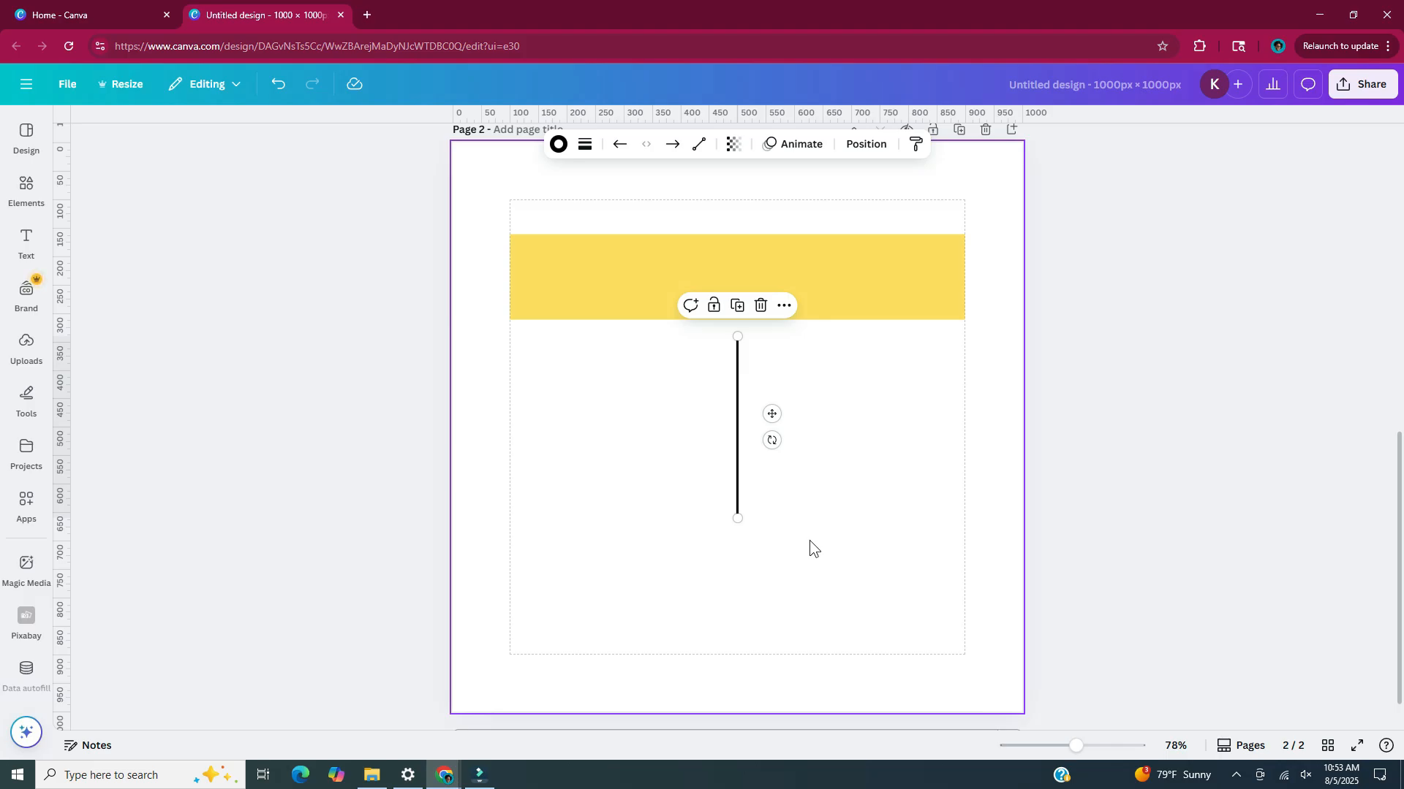
scroll(809, 541, "up", 3, "ctrl")
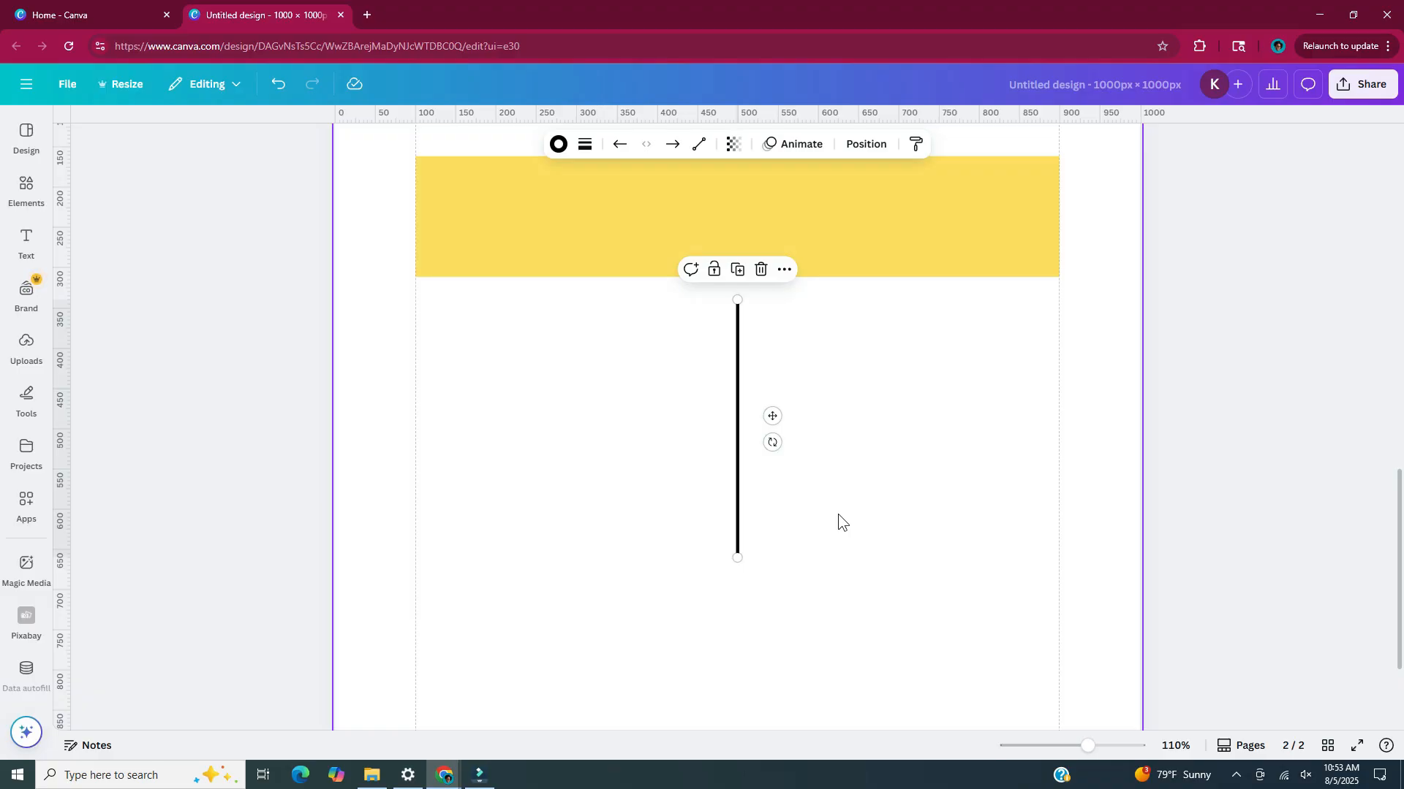
Duplicate the vertical line three times and arrange the four lines level with each other, 25 px apart
key("ctrl+d")
key("ctrl+d")
key("ctrl+d")
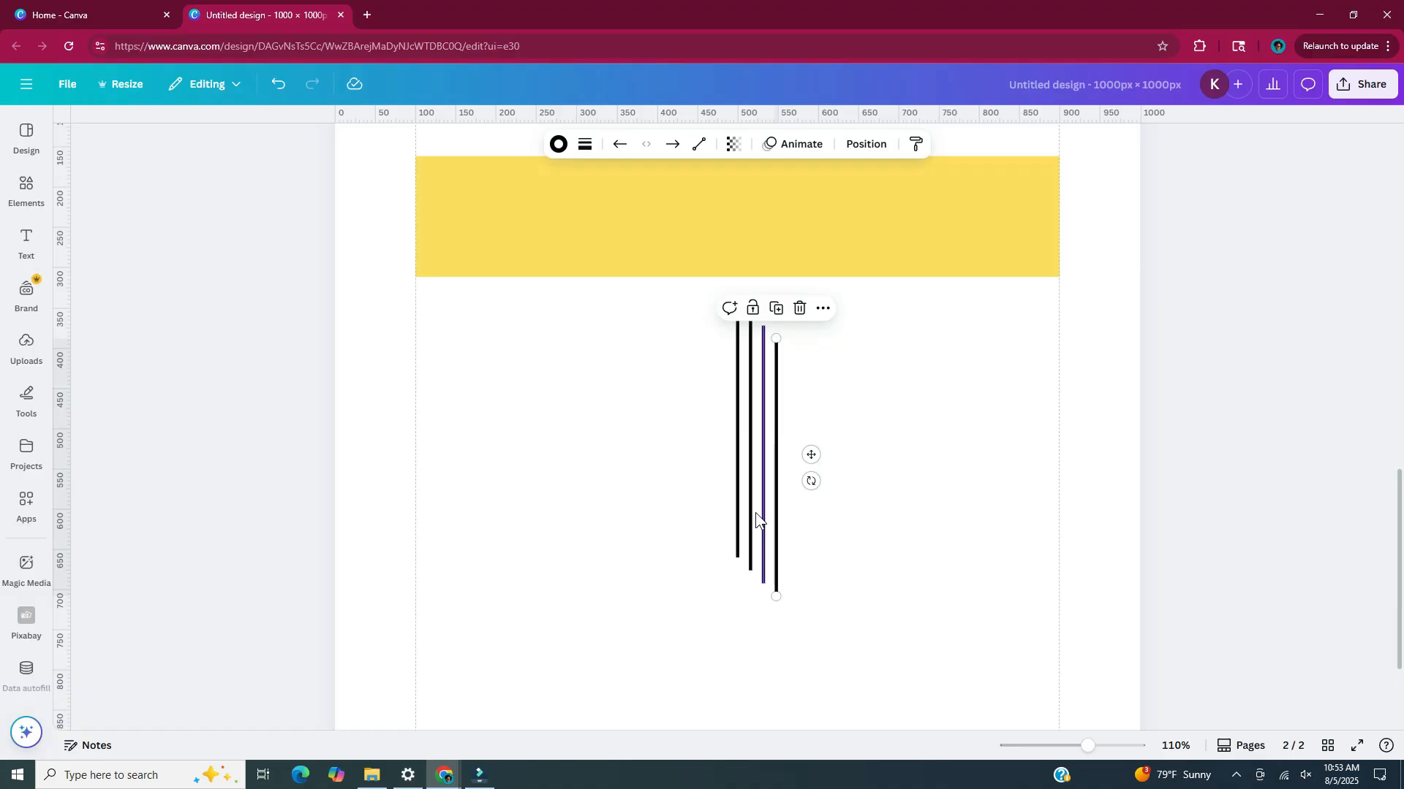
left_click_drag(792, 532, 769, 515)
left_click_drag(774, 517, 786, 504)
mouse_move(809, 516)
left_mouse_down()
mouse_move(796, 517)
mouse_move(804, 500)
left_mouse_up()
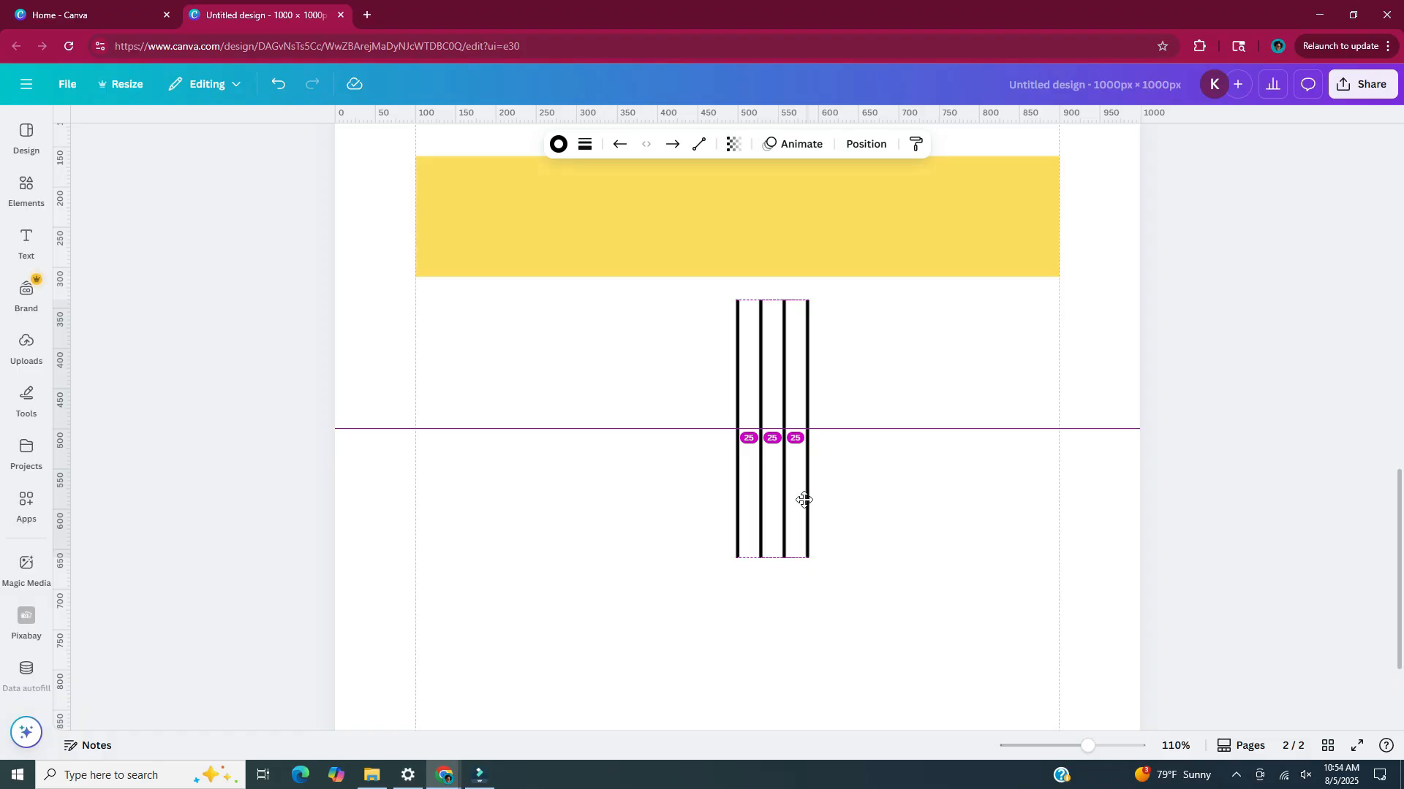
left_click_drag(804, 500, 805, 500)
Spread the four vertical lines to about twice their spacing and add a fifth copy at the same interval
left_click_drag(731, 467, 706, 467)
left_click_drag(822, 463, 851, 460)
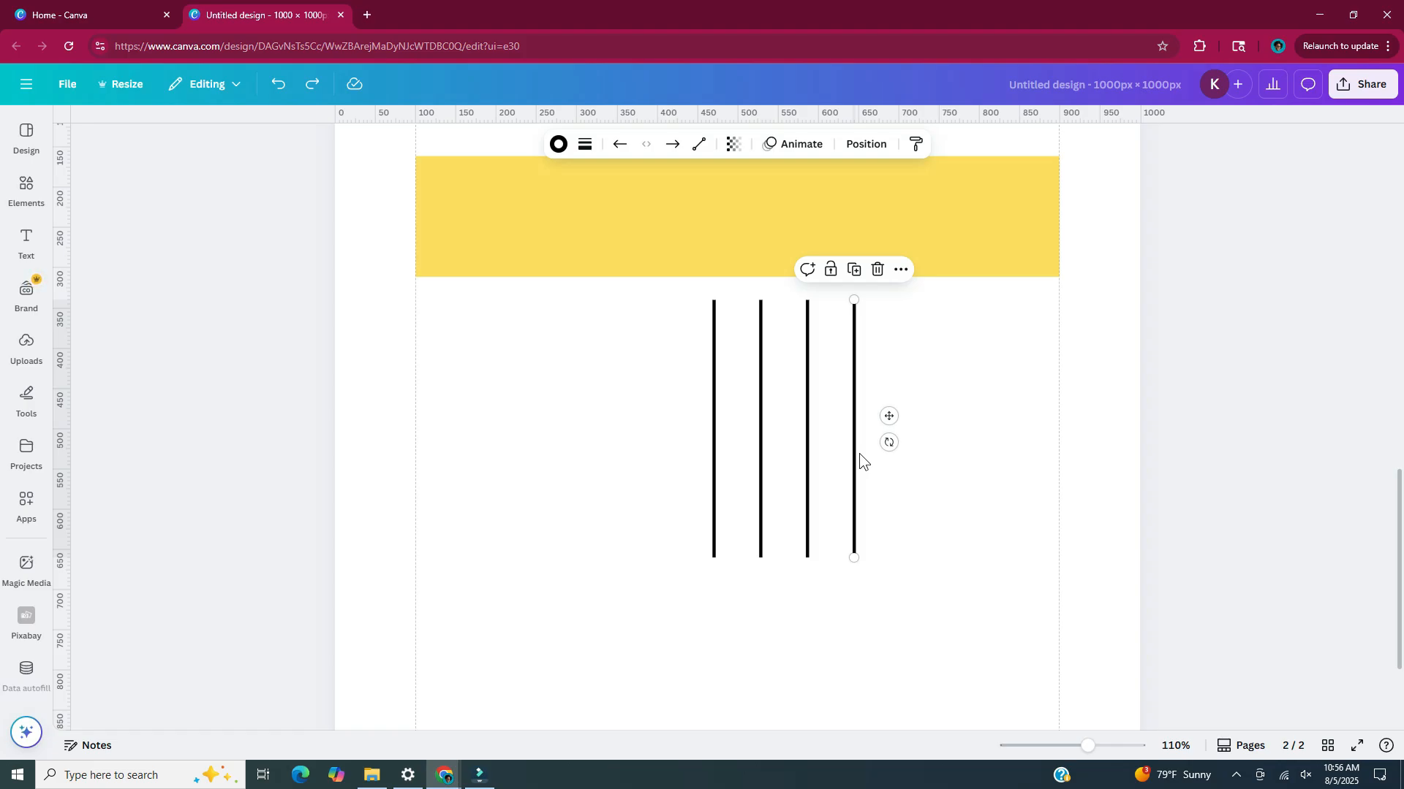
key("ctrl+d")
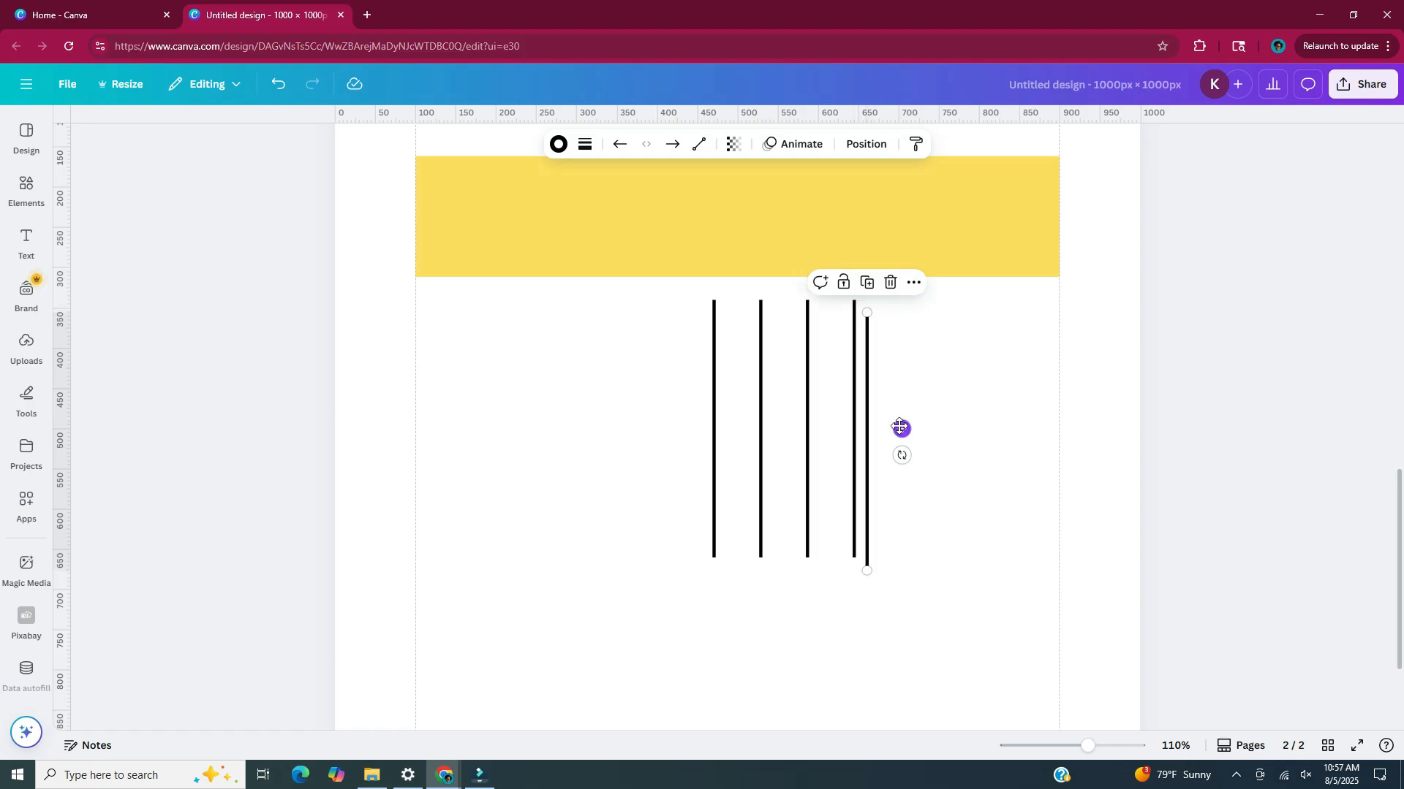
left_click_drag(900, 428, 934, 415)
Shorten all five vertical lines together to about 90 px tall, keeping their top ends aligned
left_click(591, 447)
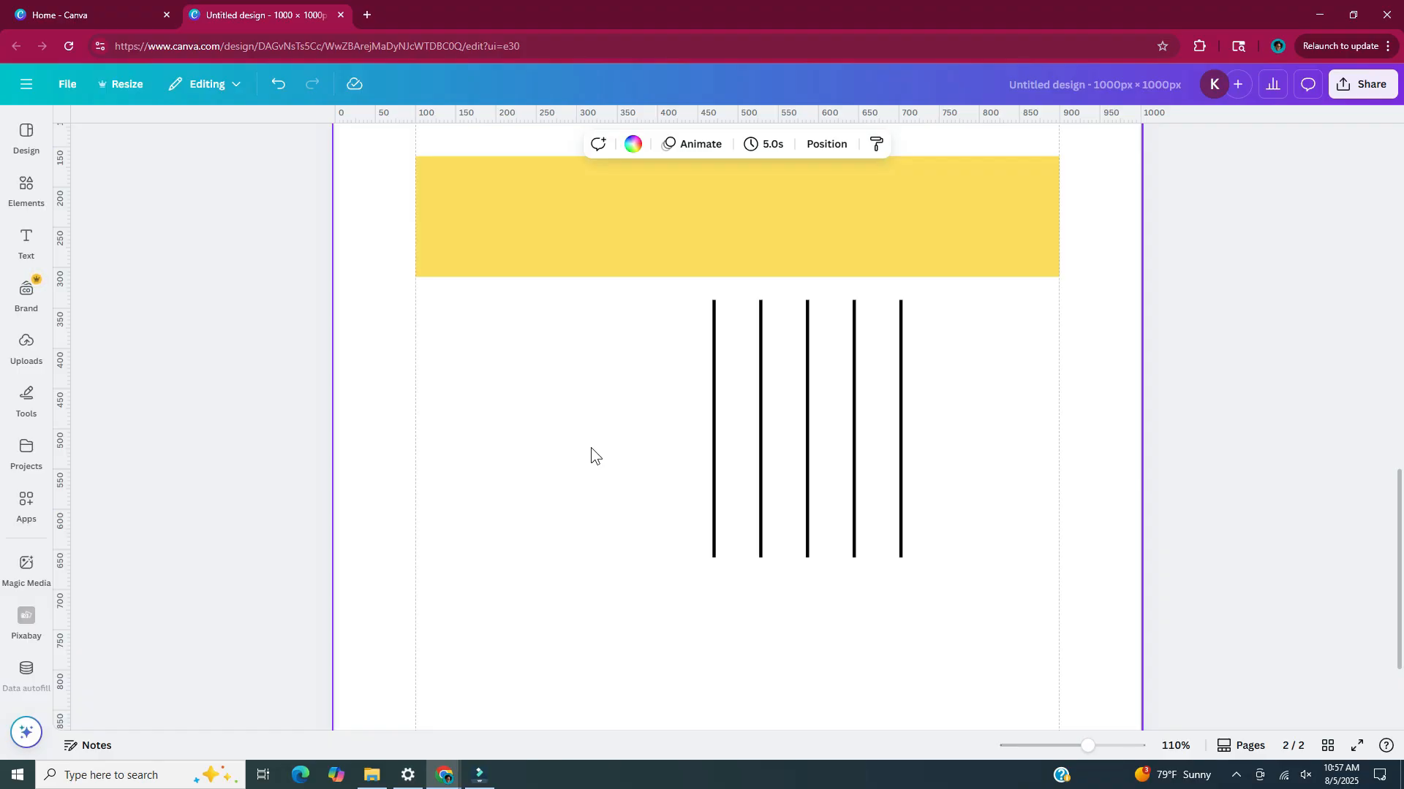
left_click_drag(591, 448, 972, 599)
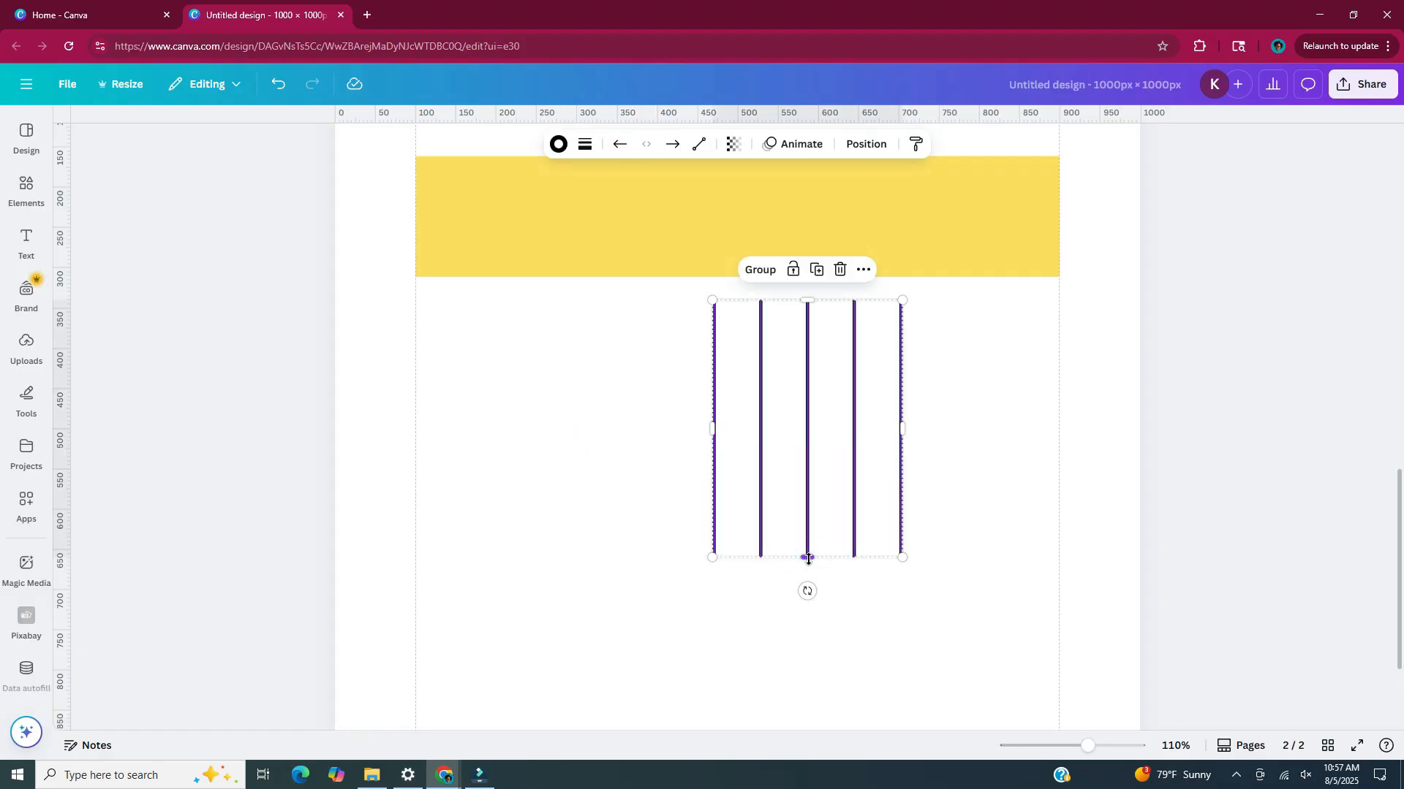
left_click_drag(808, 559, 797, 376)
left_click(865, 506)
Shorten the three middle vertical lines to about 50 px, leaving the two outer lines longer
scroll(865, 507, "up", 3)
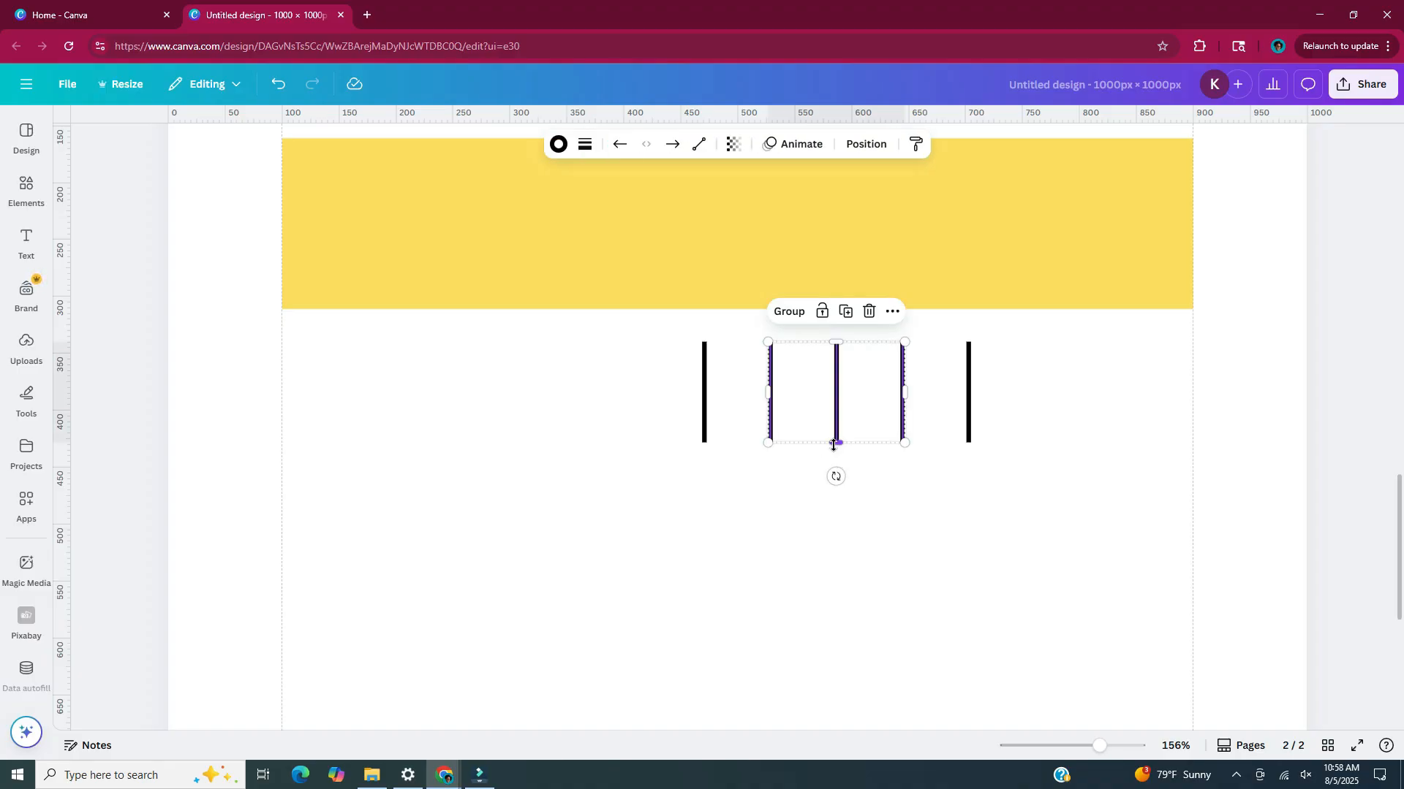
left_click_drag(833, 444, 833, 403)
left_click(819, 392)
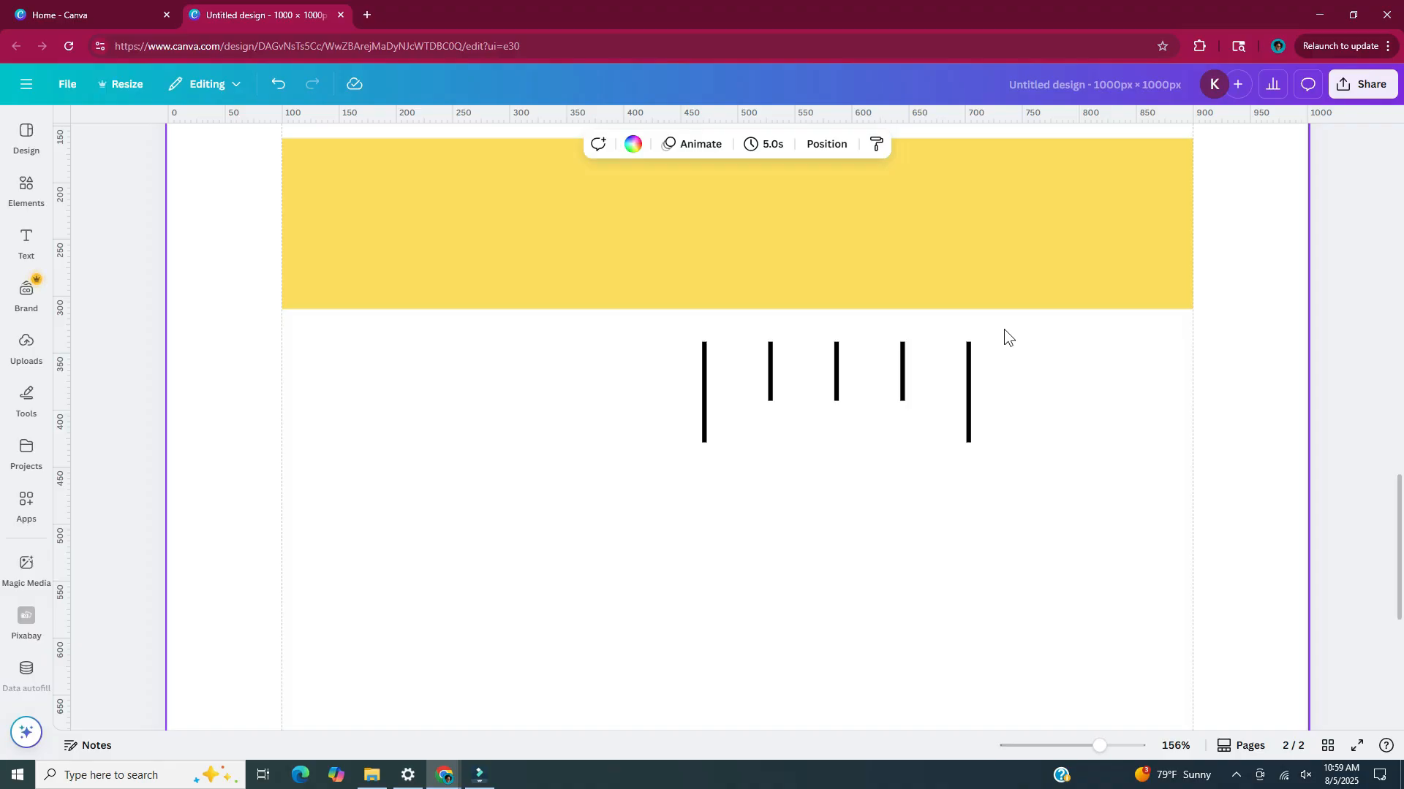
Move all five vertical lines together so the first one lines up with the yellow rectangle's left edge, just below it
left_click_drag(1003, 329, 541, 473)
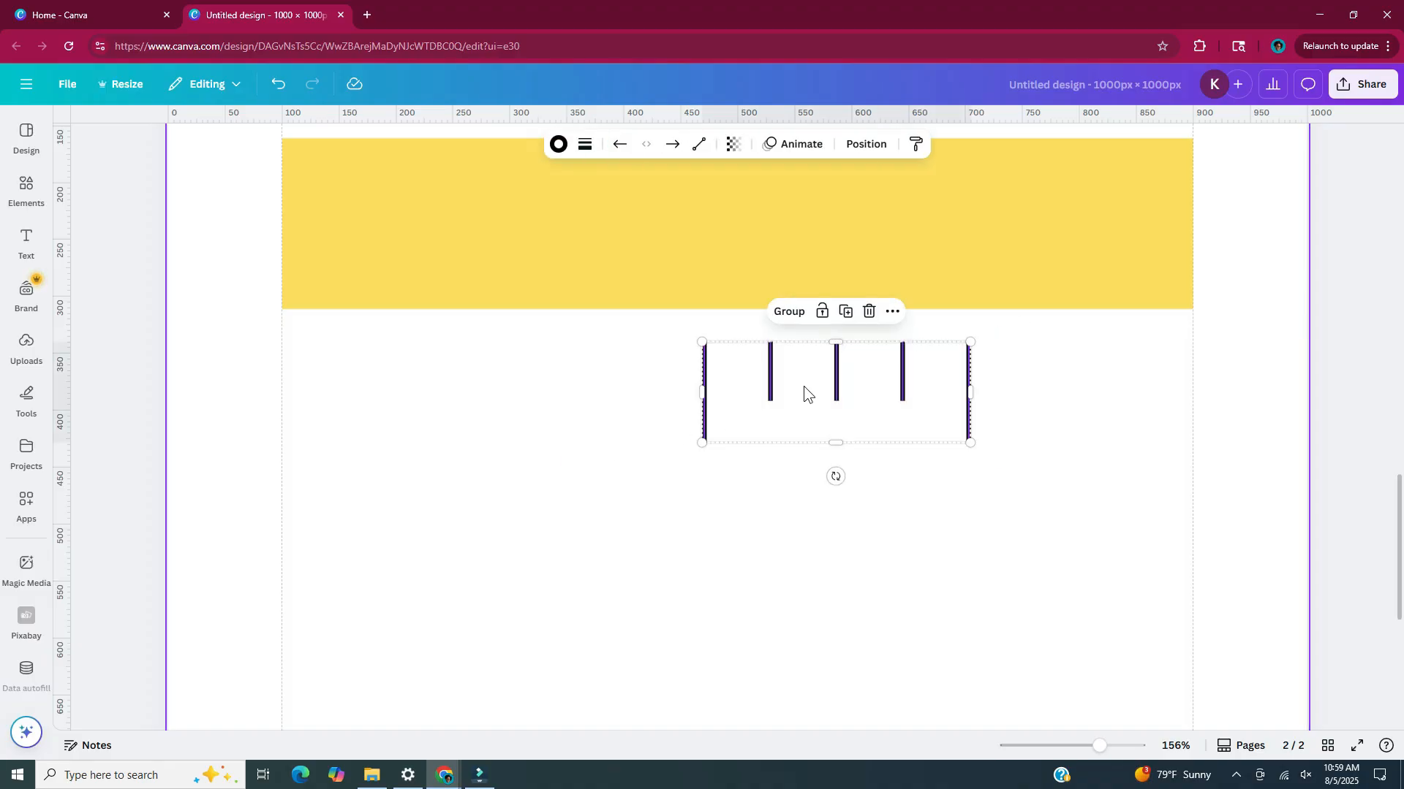
left_click_drag(804, 386, 385, 382)
left_click(542, 502)
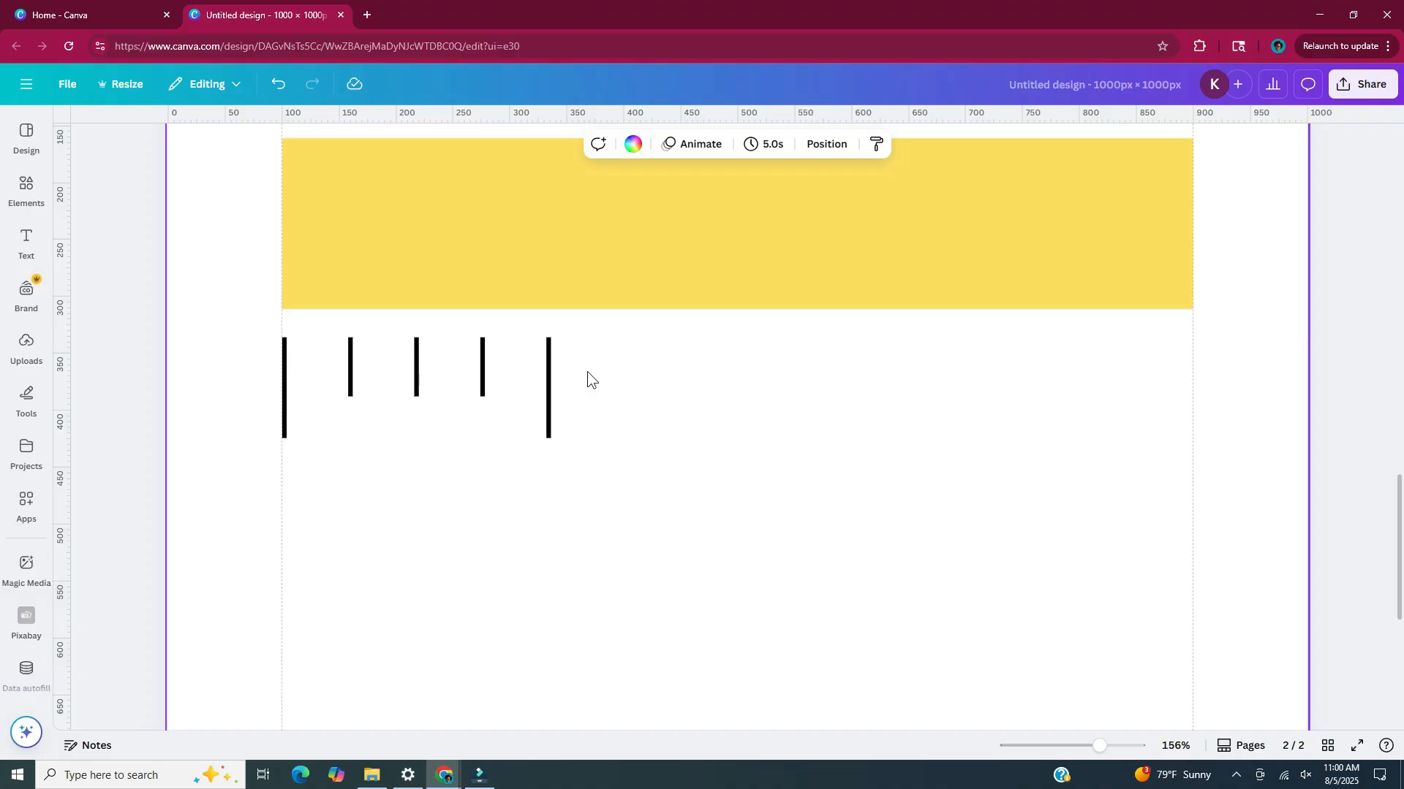
Duplicate the last four vertical lines and place the copies level with the row, continuing it at the same 54 px gap
left_click_drag(587, 372, 335, 366)
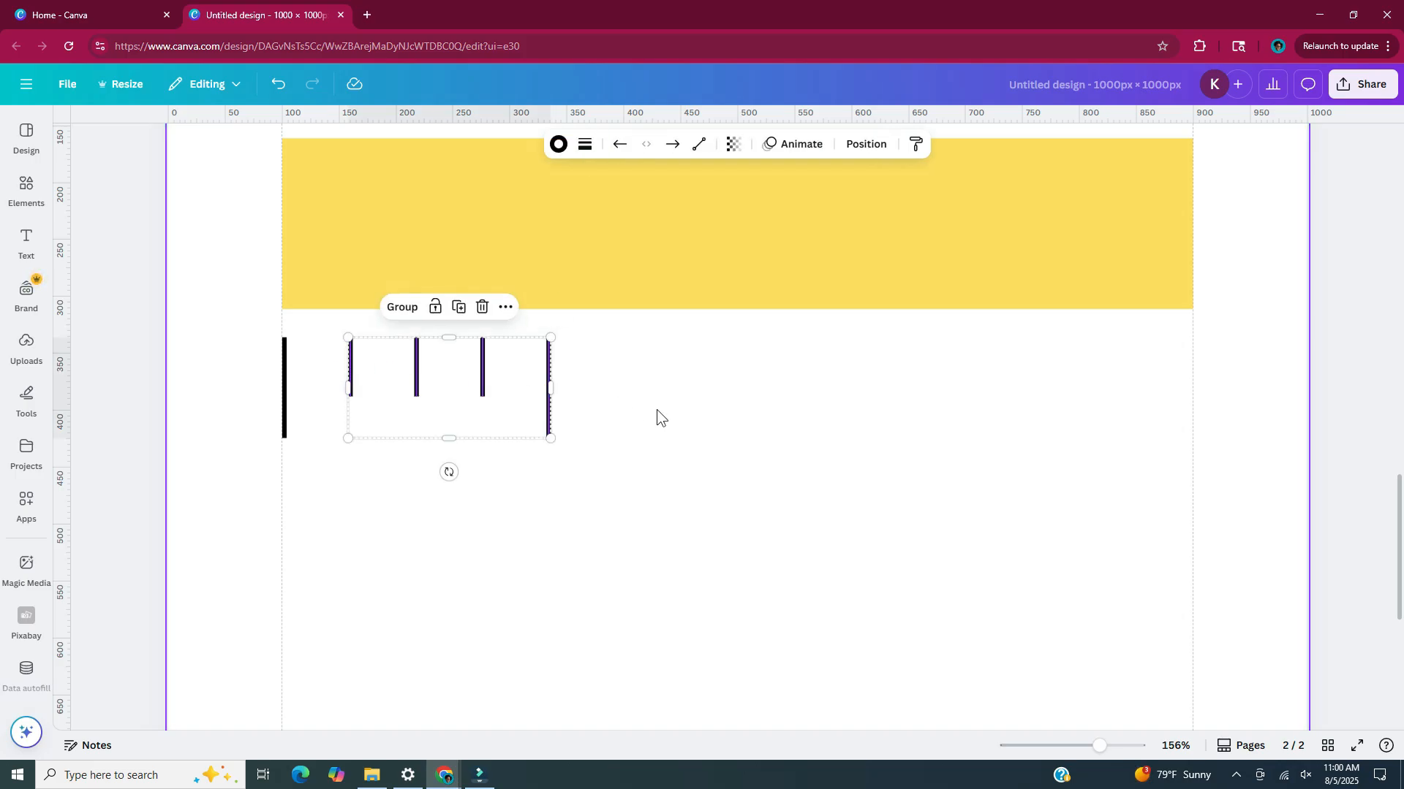
key("ctrl+d")
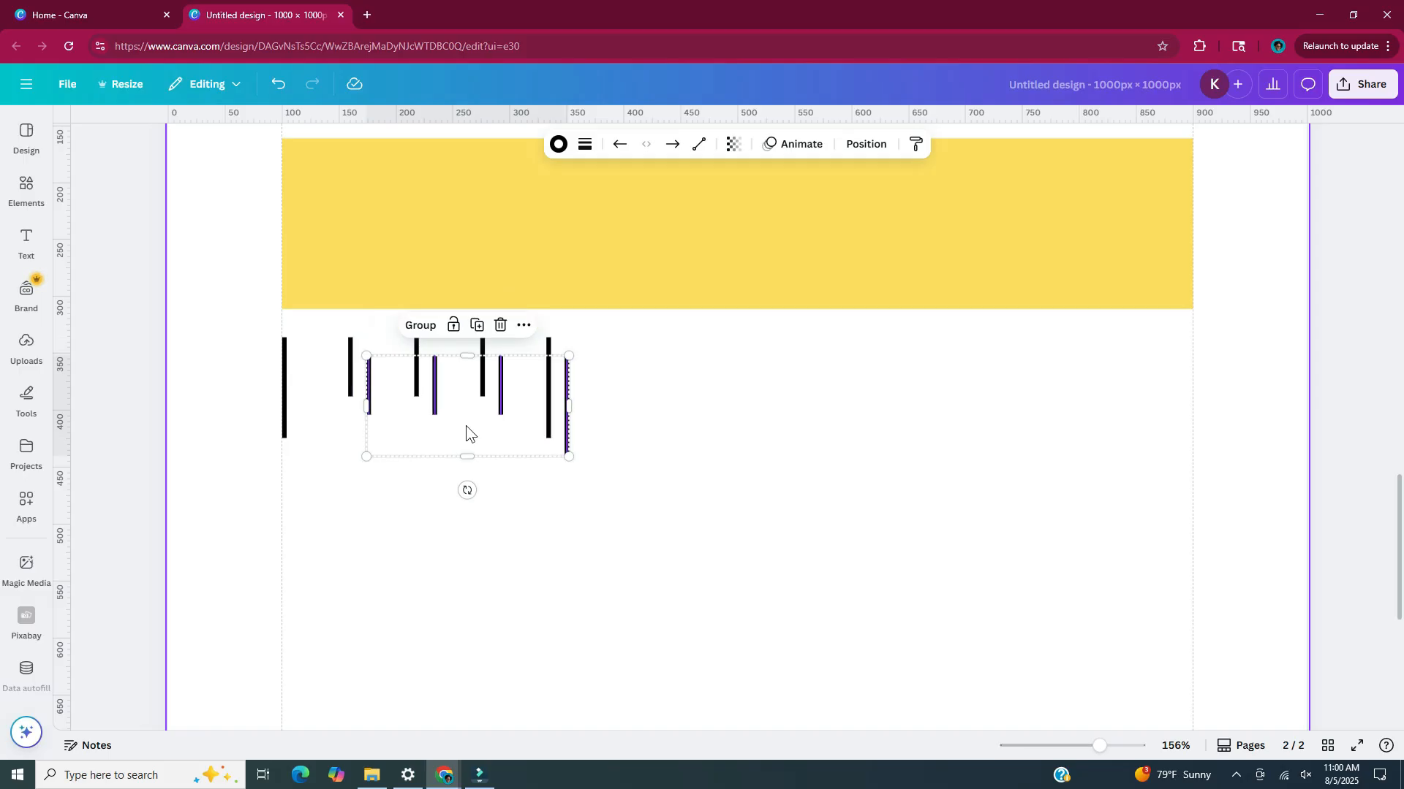
left_click_drag(579, 425, 714, 408)
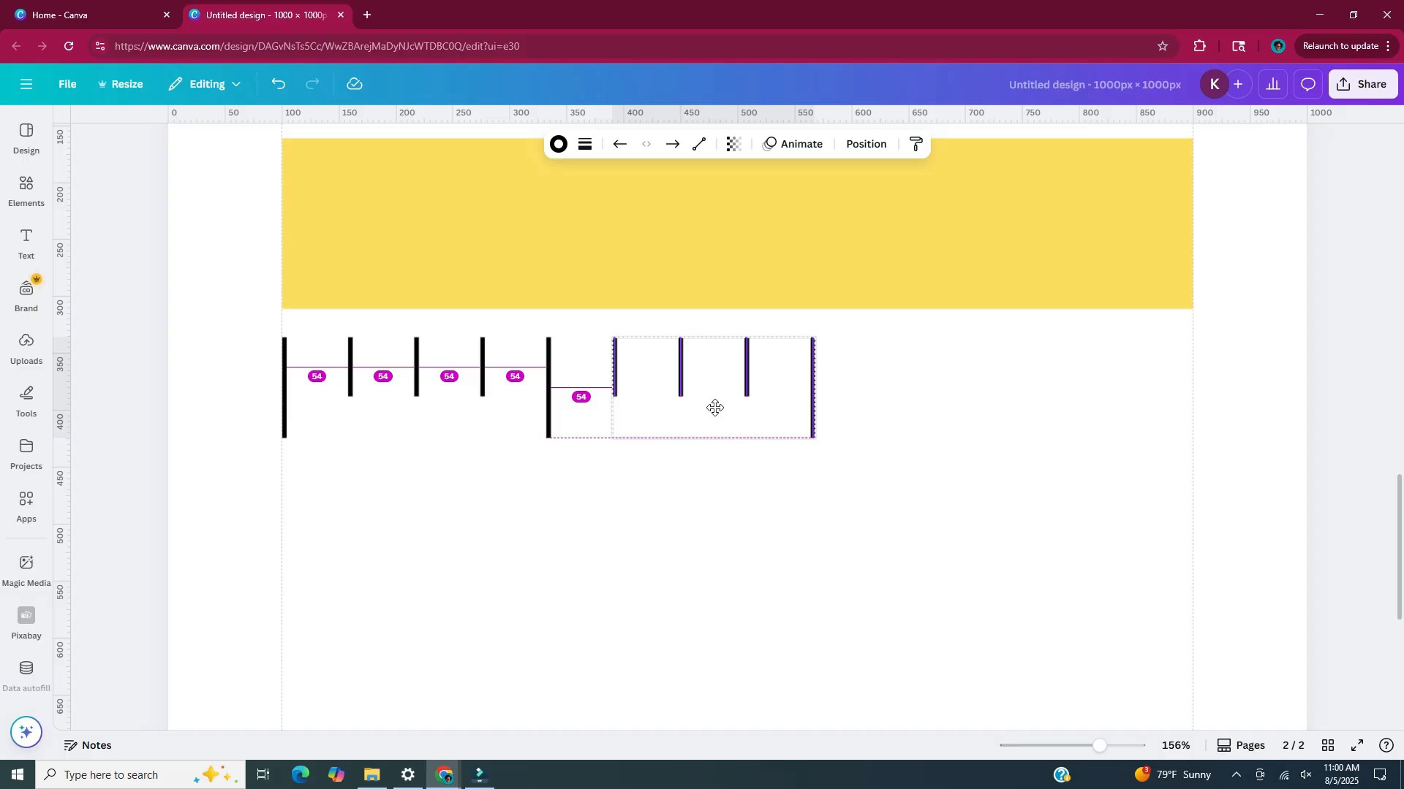
left_click_drag(715, 407, 714, 406)
left_click(666, 603)
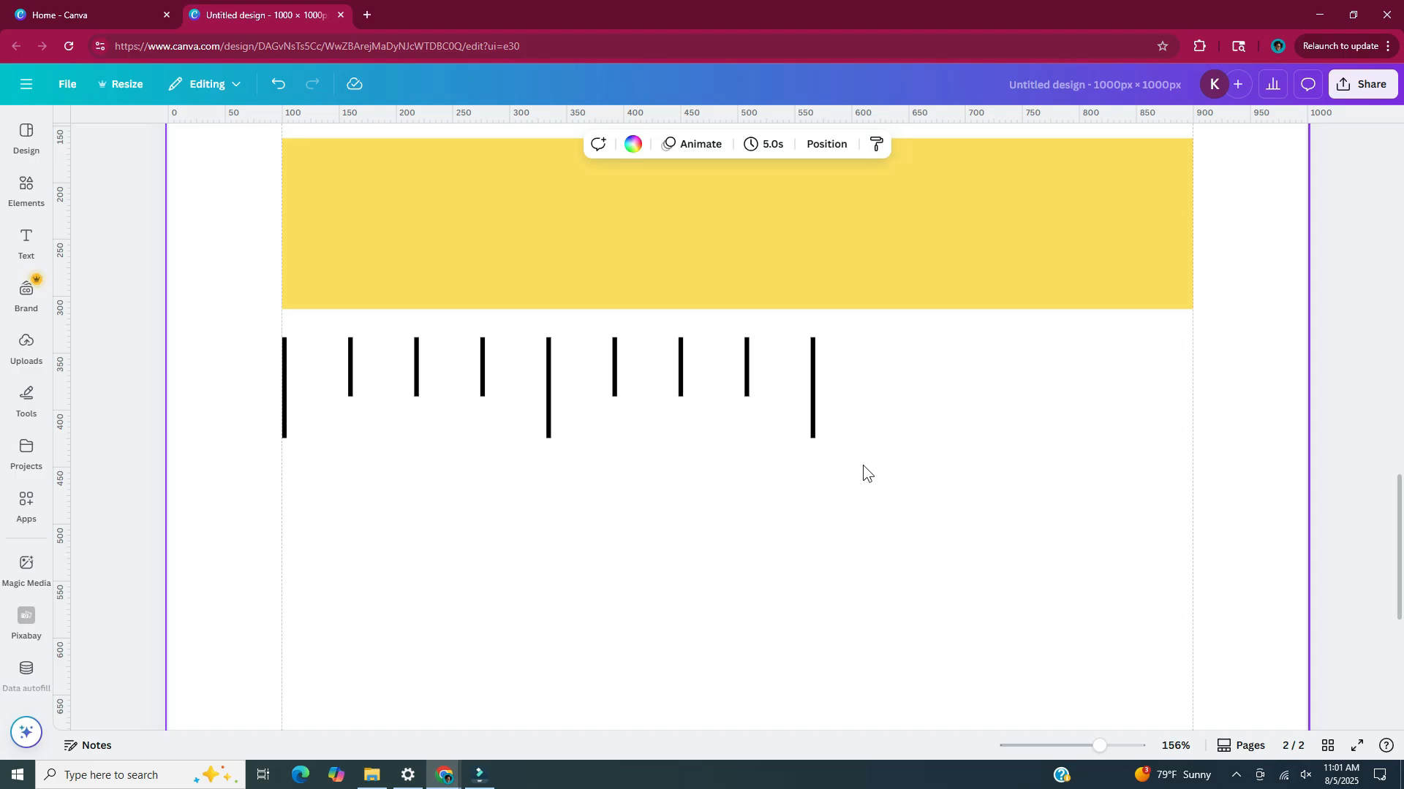
Duplicate the newest four lines and extend the row once more at the 54 px gap, ending with a fourth long line
left_click_drag(864, 459, 601, 361)
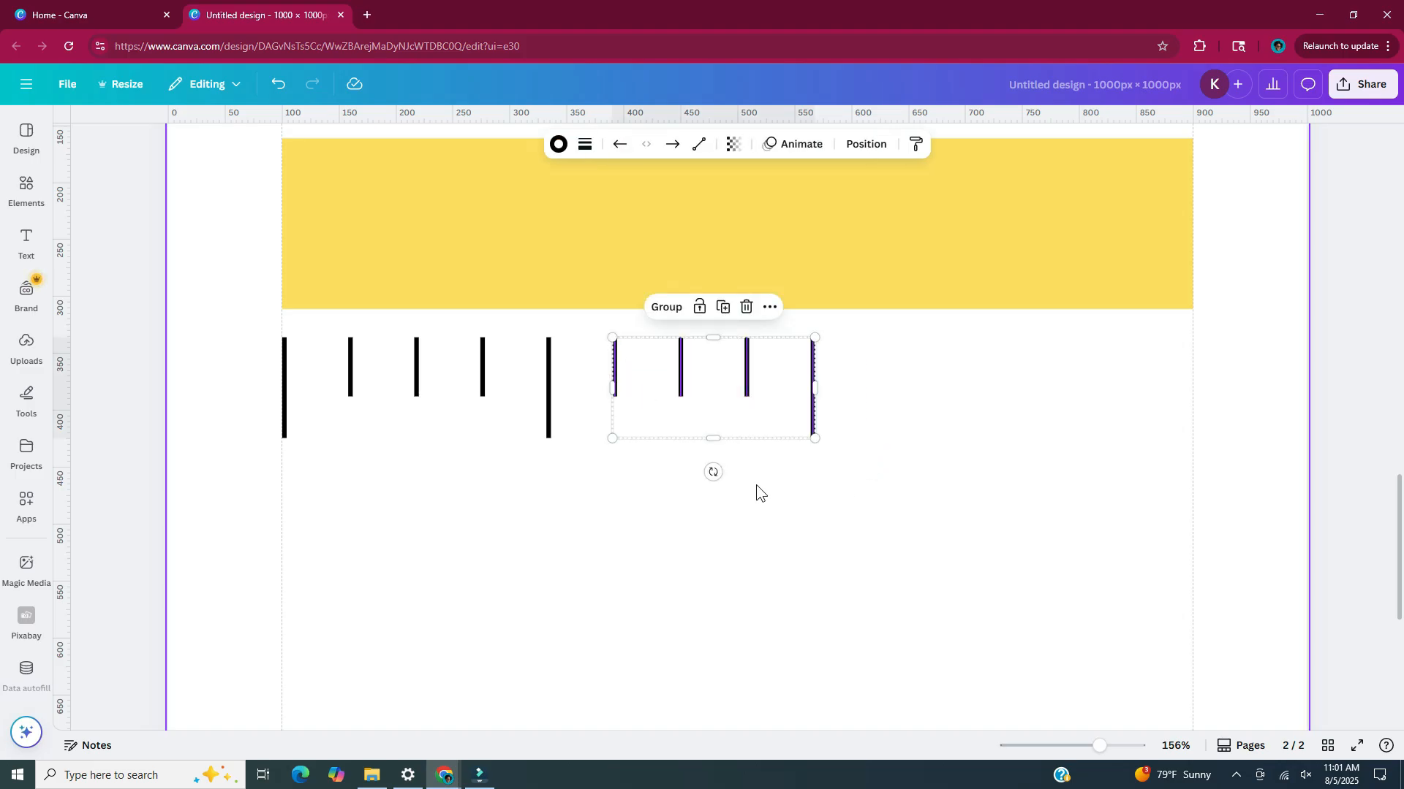
key("ctrl+d")
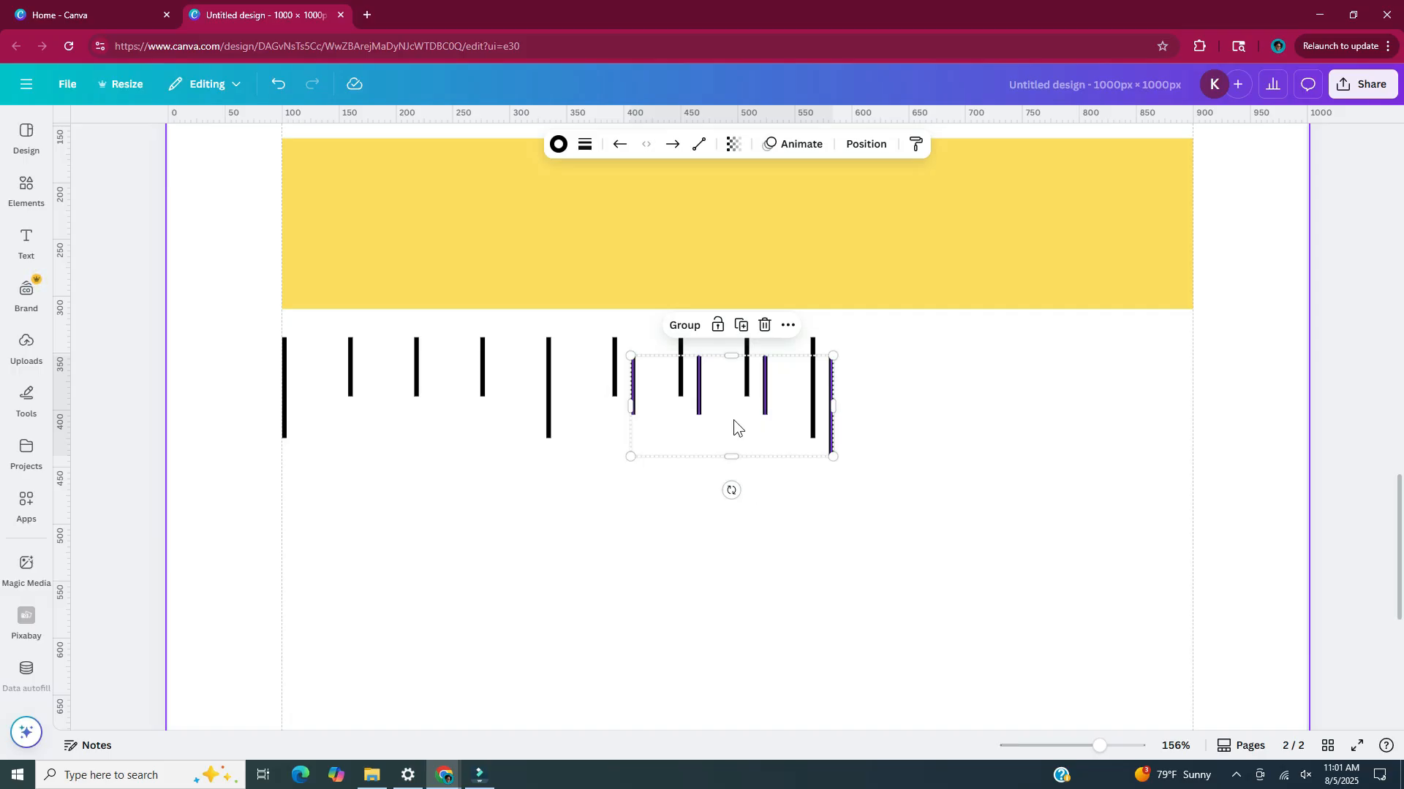
left_click_drag(734, 420, 980, 400)
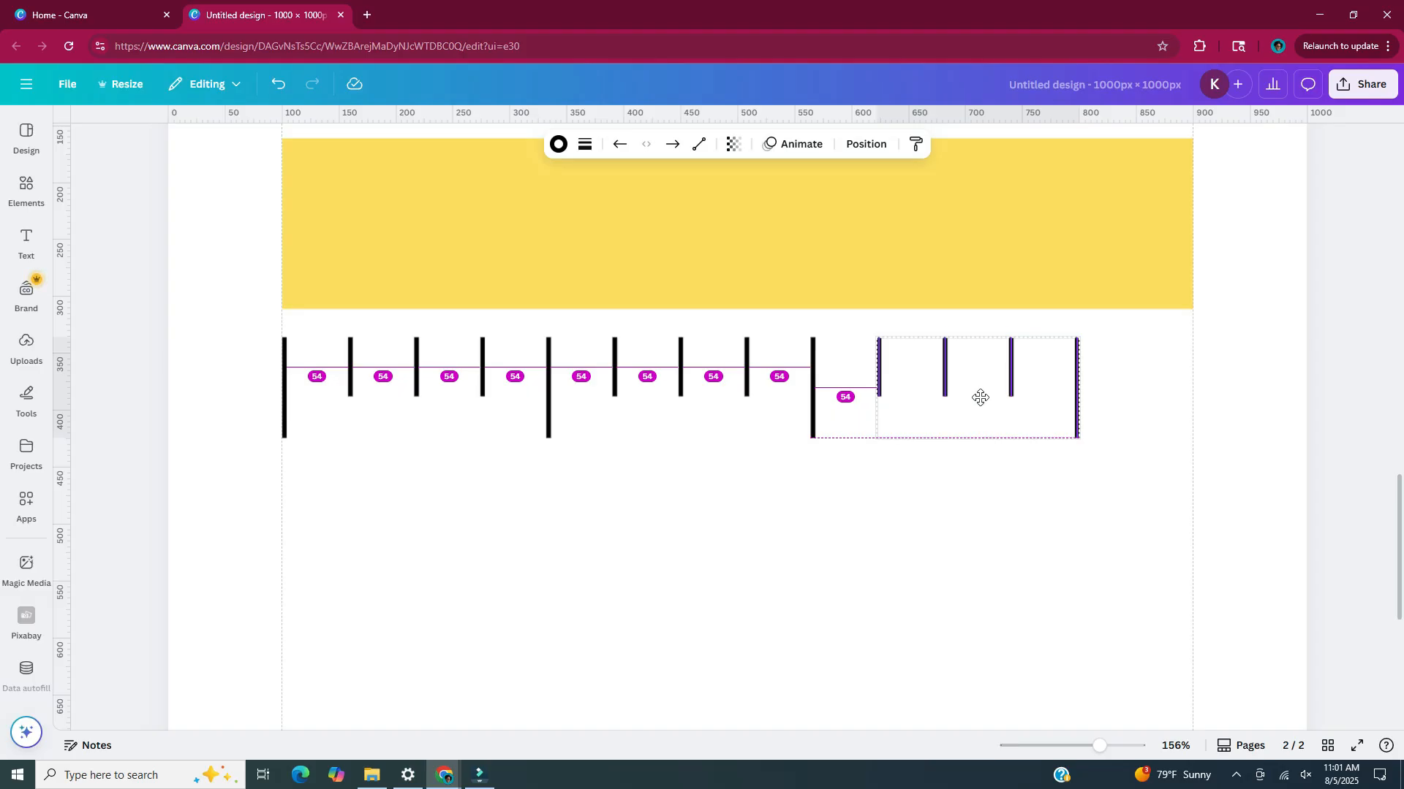
left_click(1147, 358)
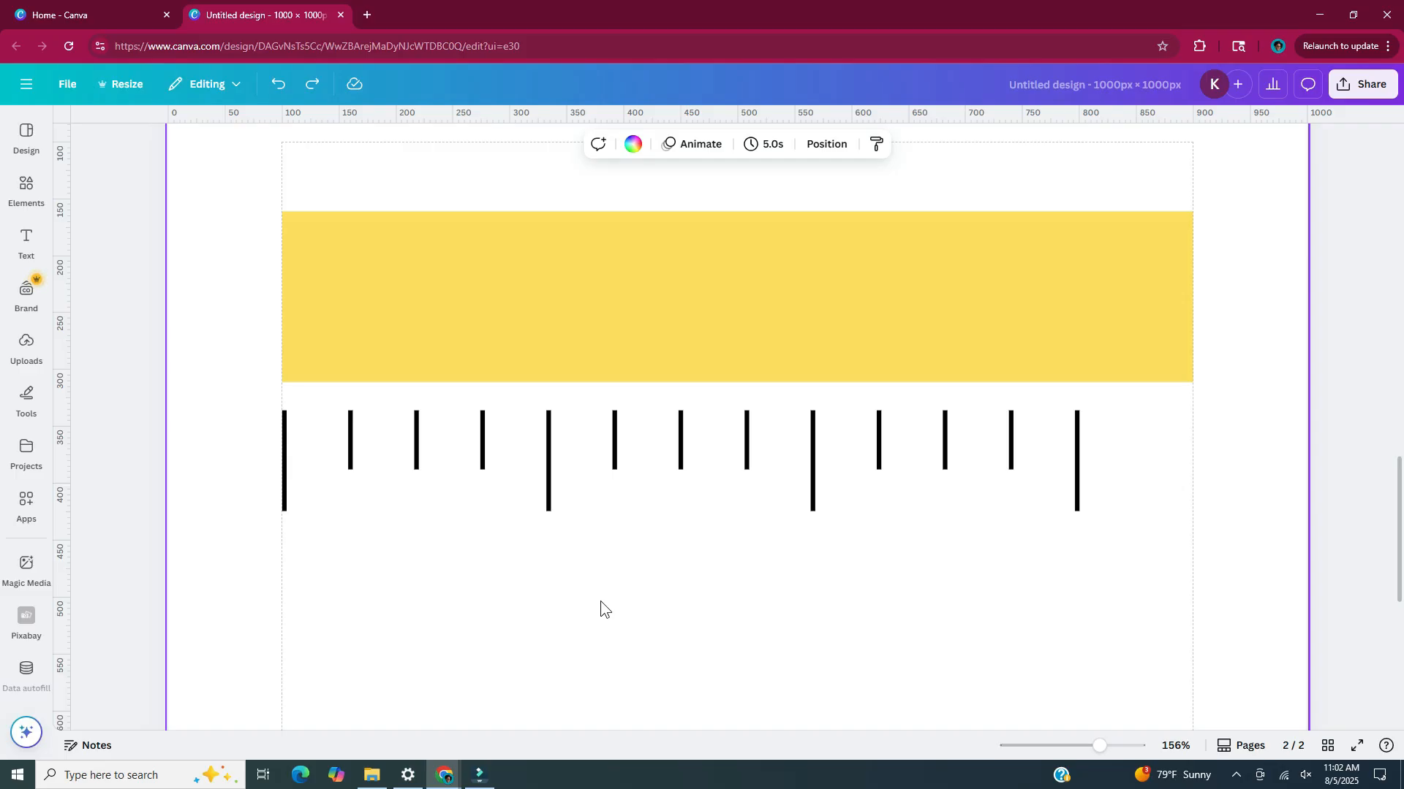
Add the text "0", centre it below the first long line and enlarge it to size 28.6
key("t")
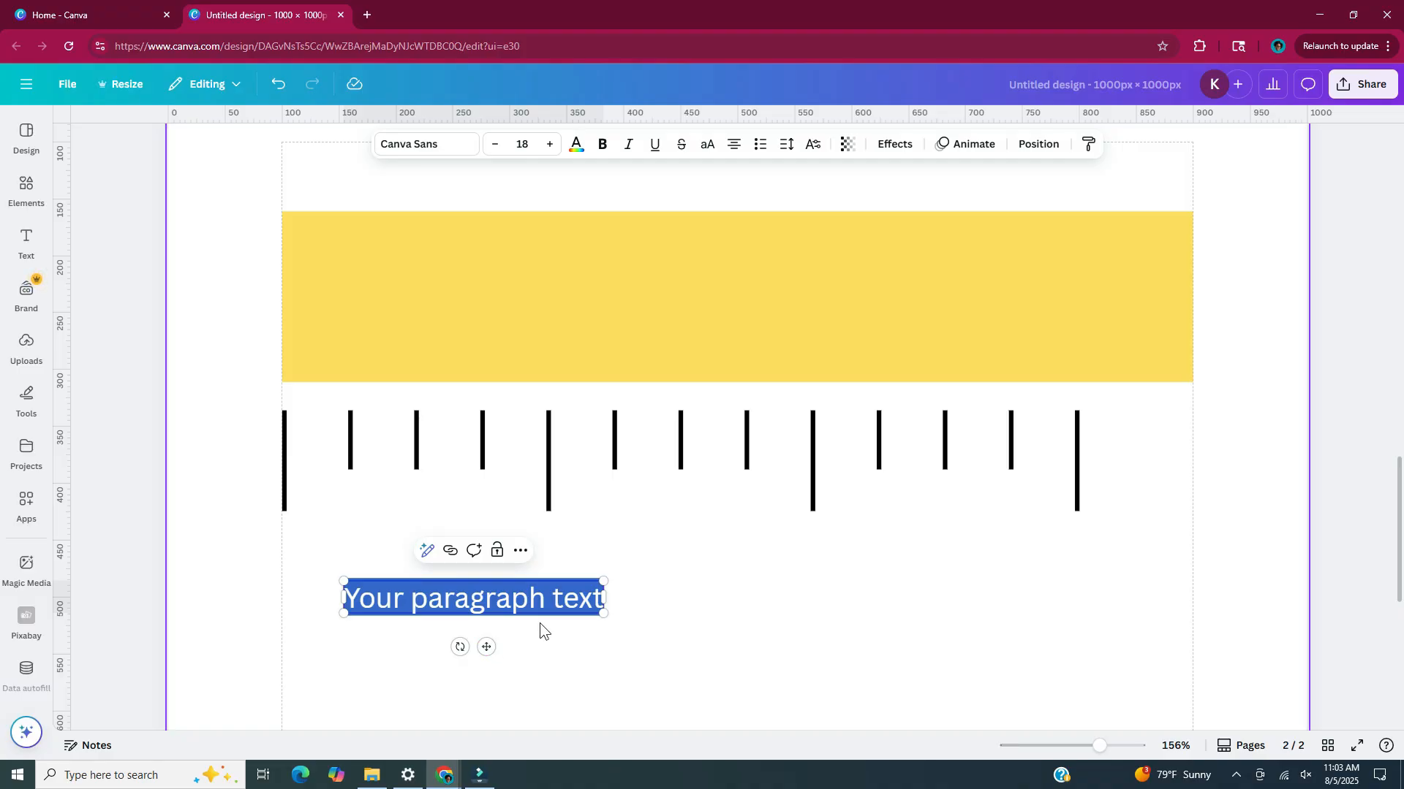
type("0")
left_click_drag(473, 598, 284, 568)
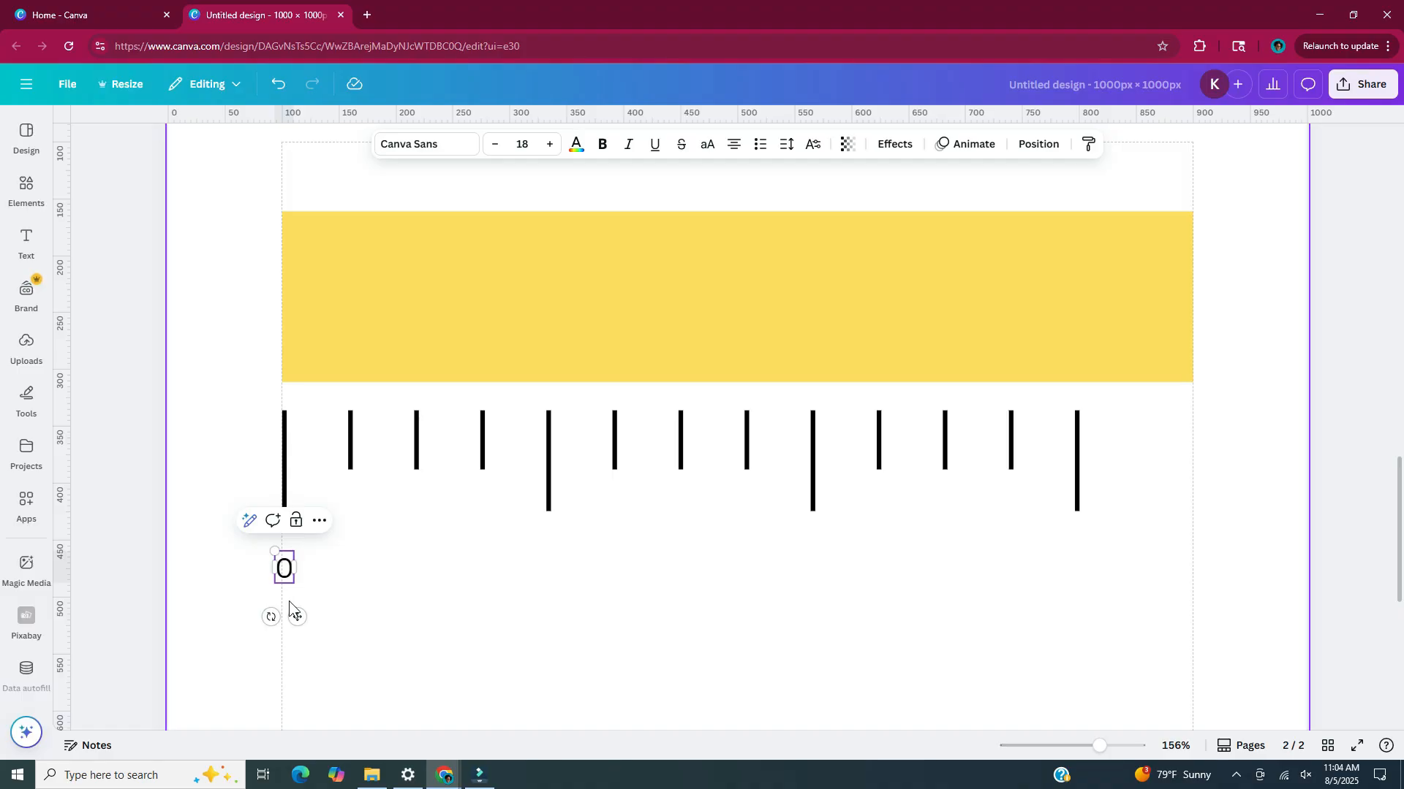
key("Escape")
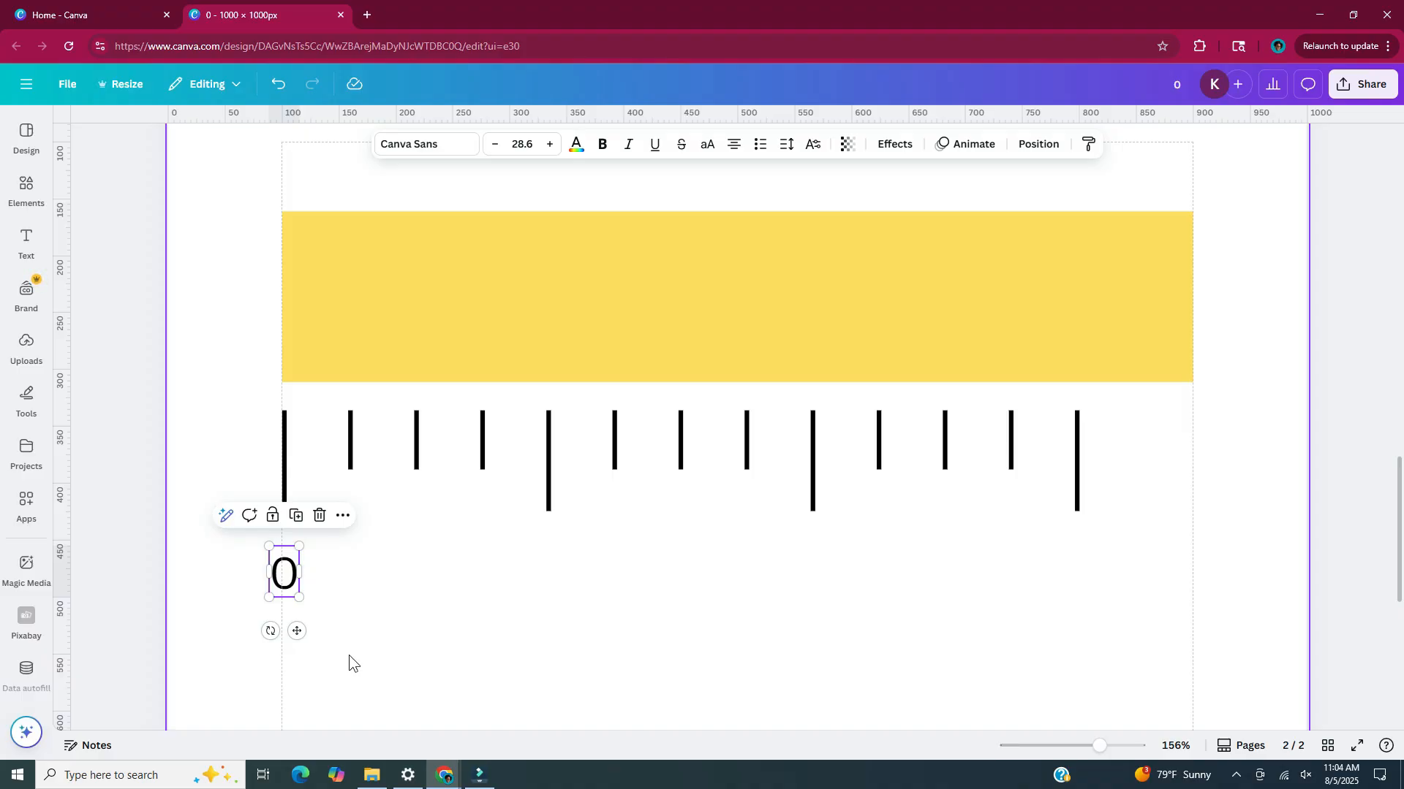
Copy the 0 below the second and third long lines, level with it, and change the copies to 1 and 2
left_click_drag(297, 631, 560, 632)
double_click(557, 576)
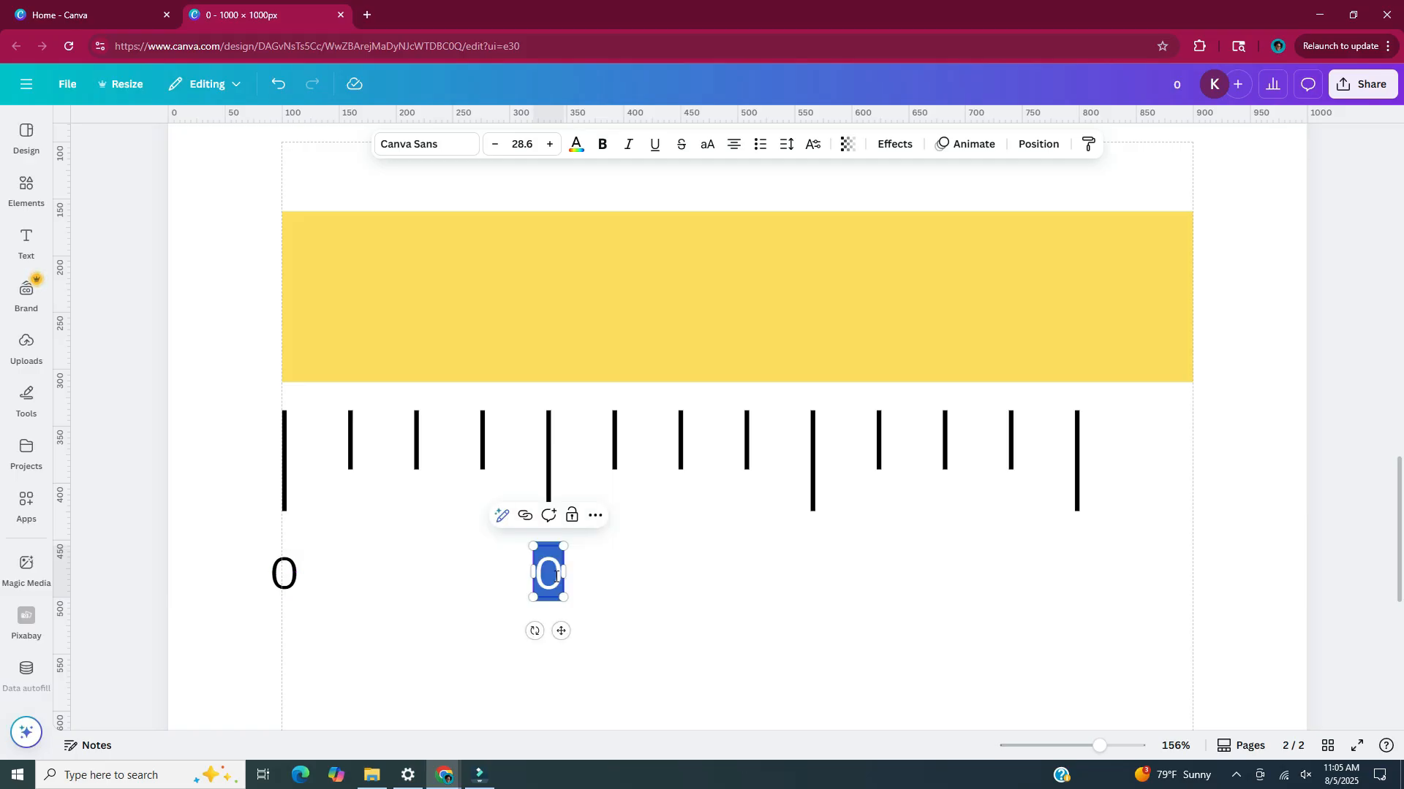
type("1")
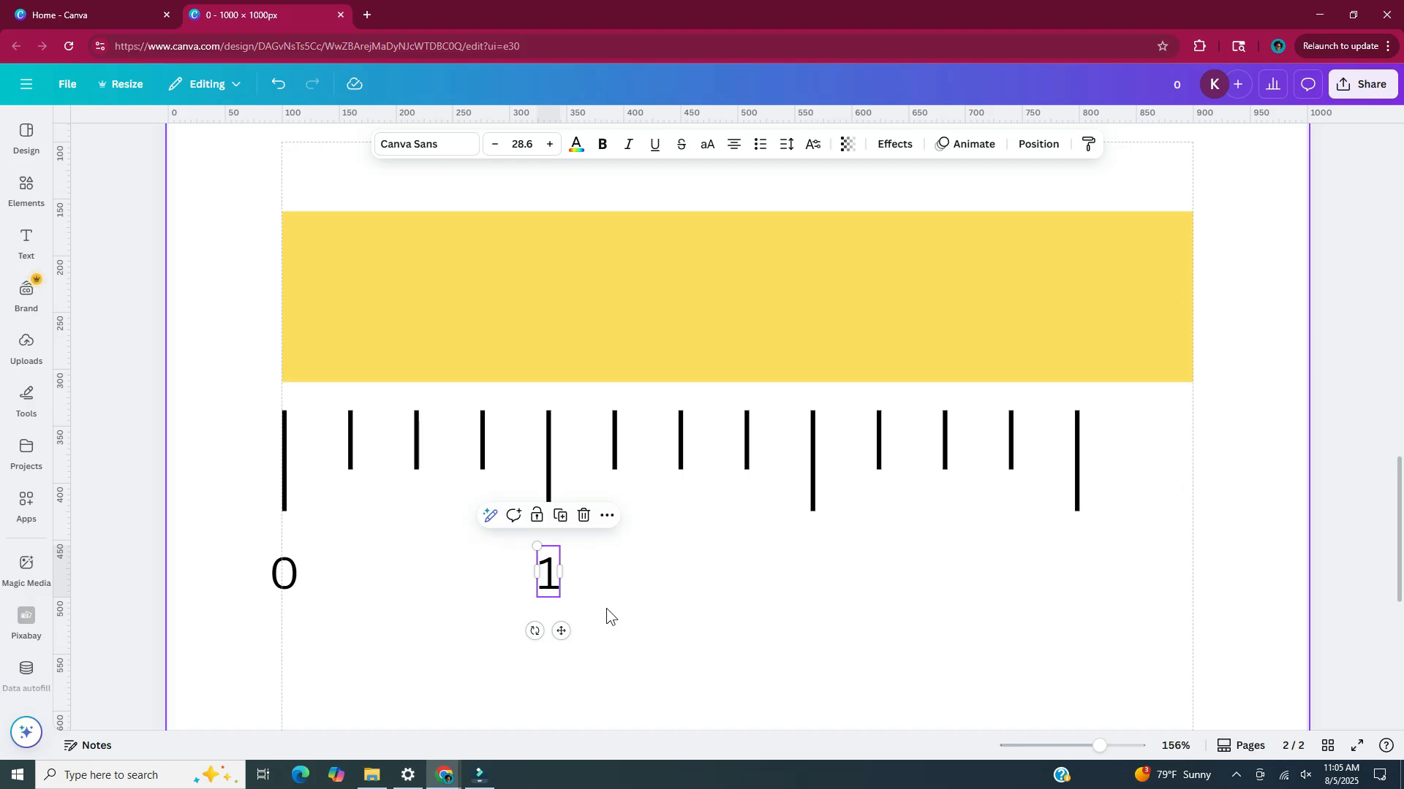
left_click_drag(560, 631, 826, 635)
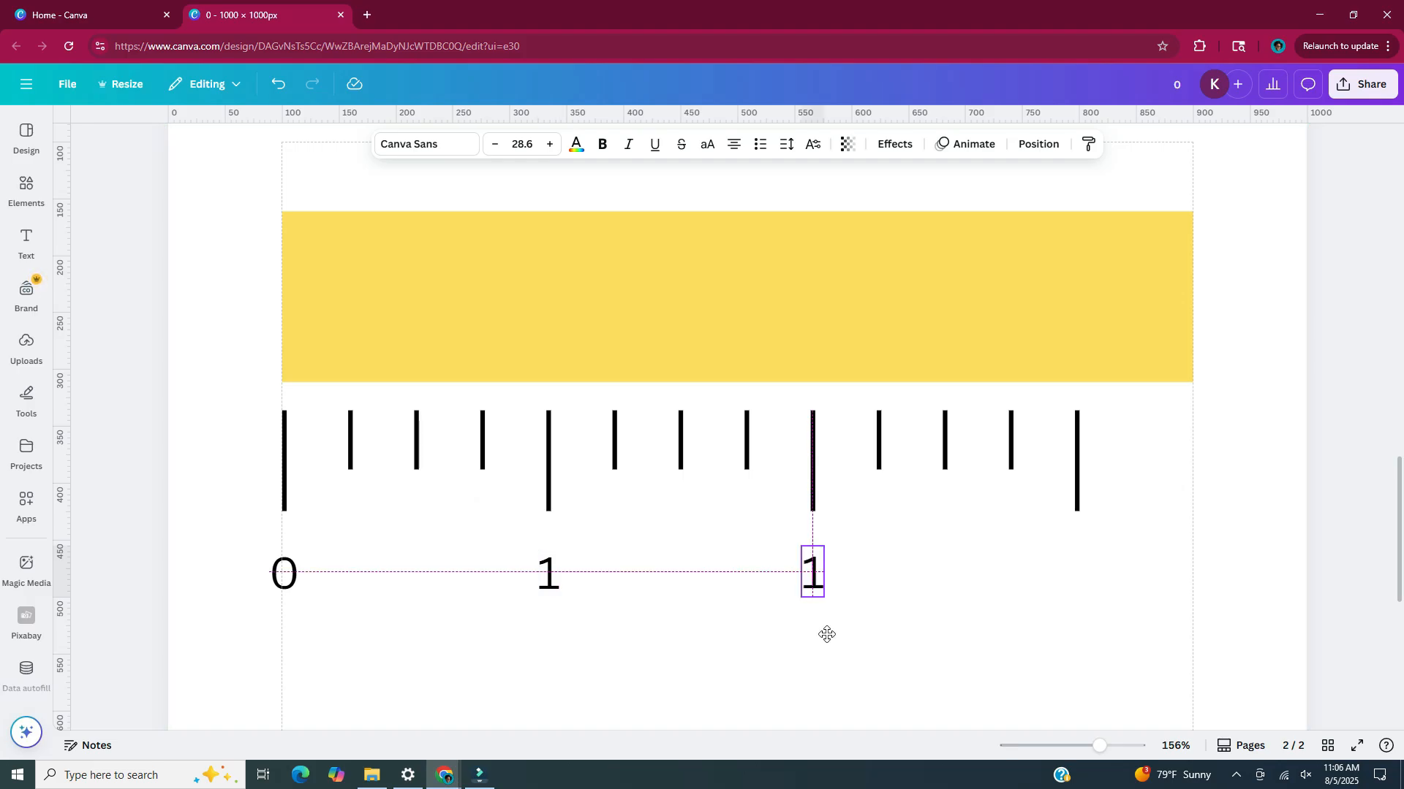
double_click(813, 577)
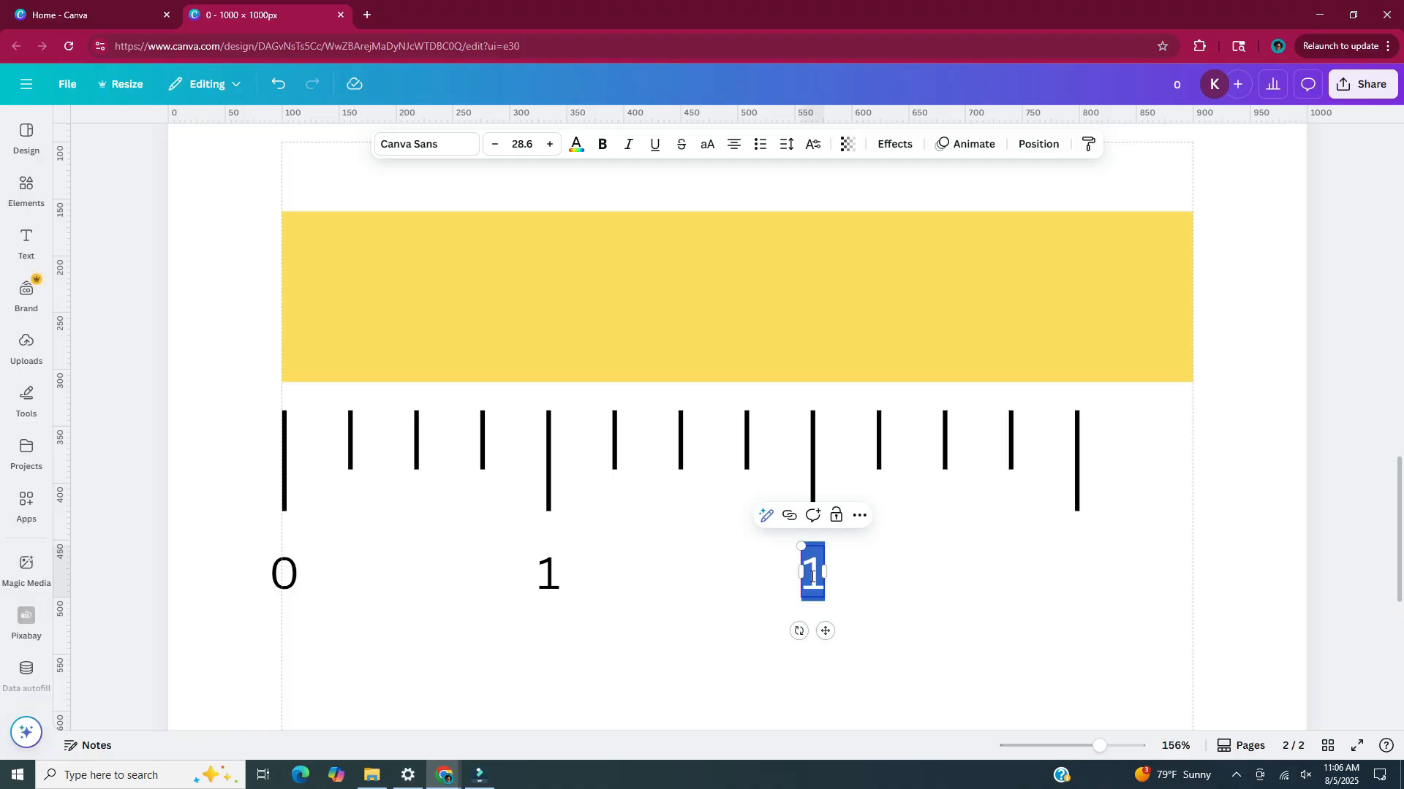
type("2")
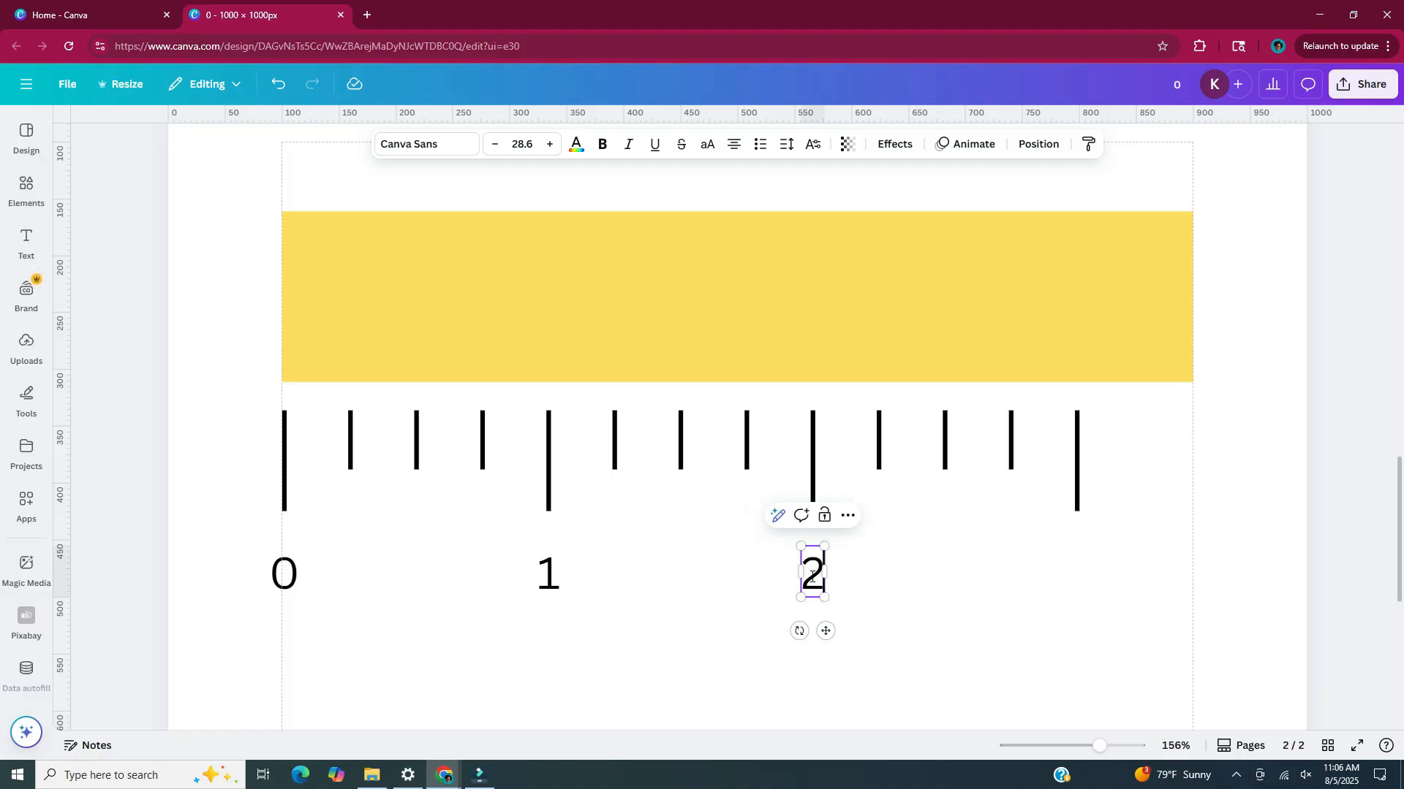
key("Escape")
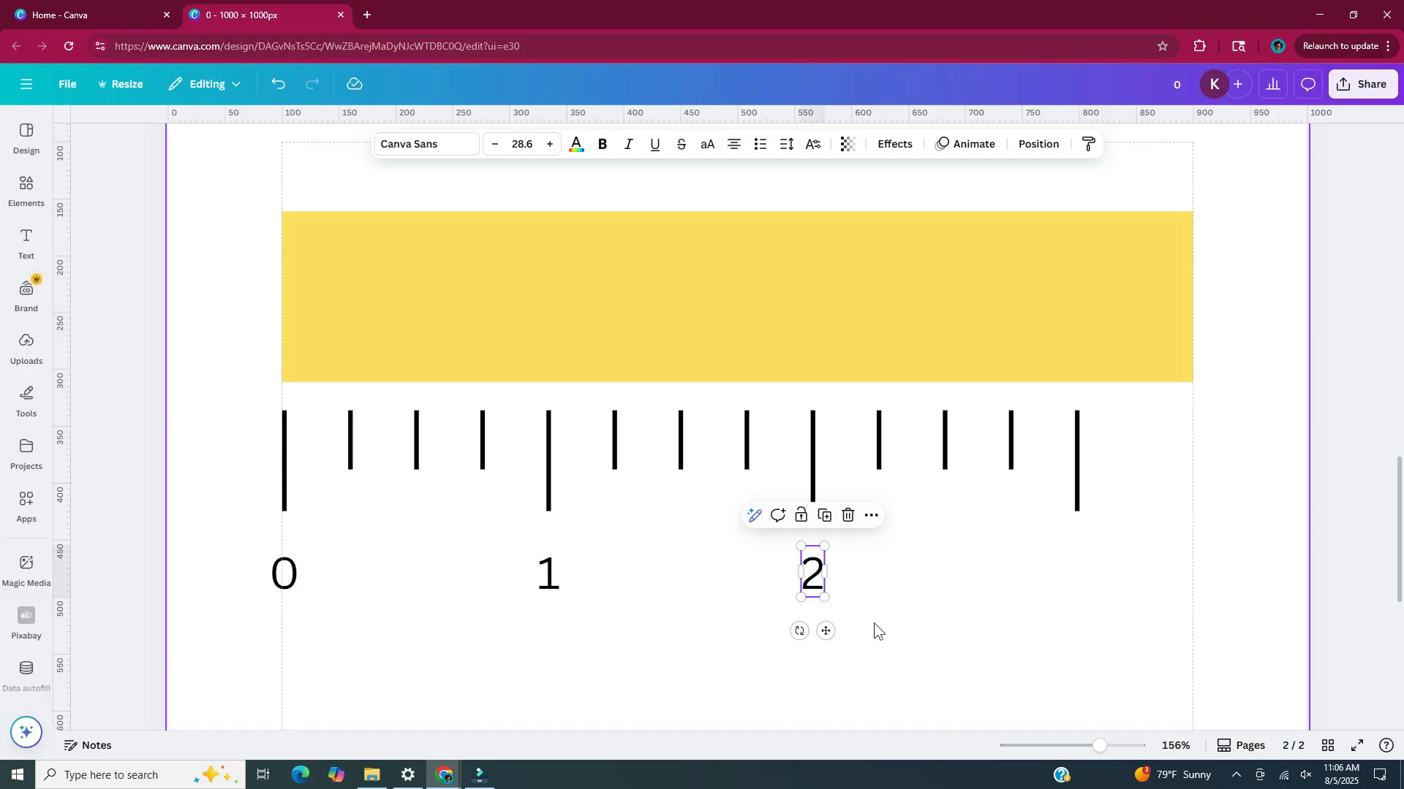
Duplicate the 2, centre the copy below the fourth long line and change it to 3
key("ctrl+d")
left_click_drag(843, 646, 1090, 630)
double_click(1077, 576)
type("3")
left_click(1169, 622)
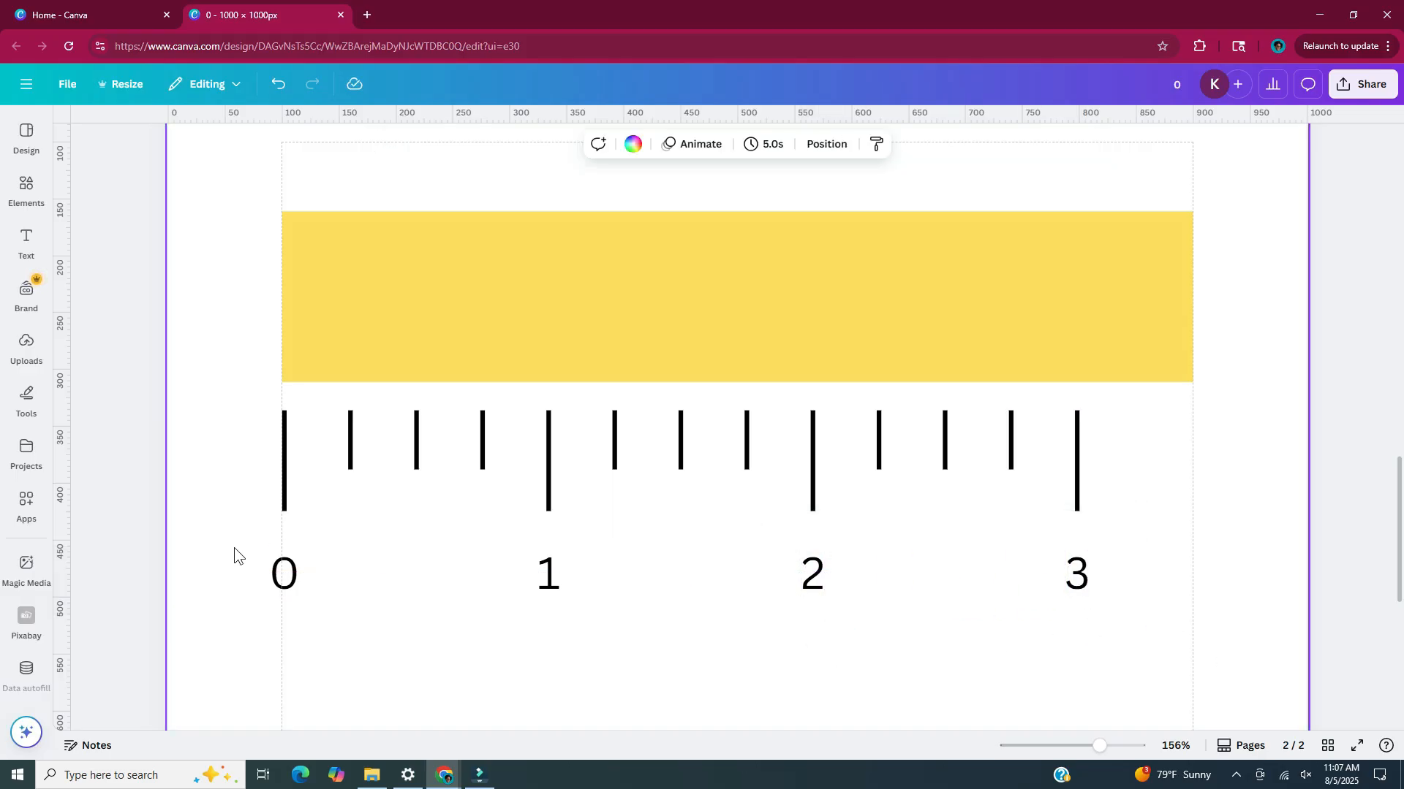
Move the four numbers together about 12 px up, closer to the long lines
left_click_drag(234, 547, 1219, 652)
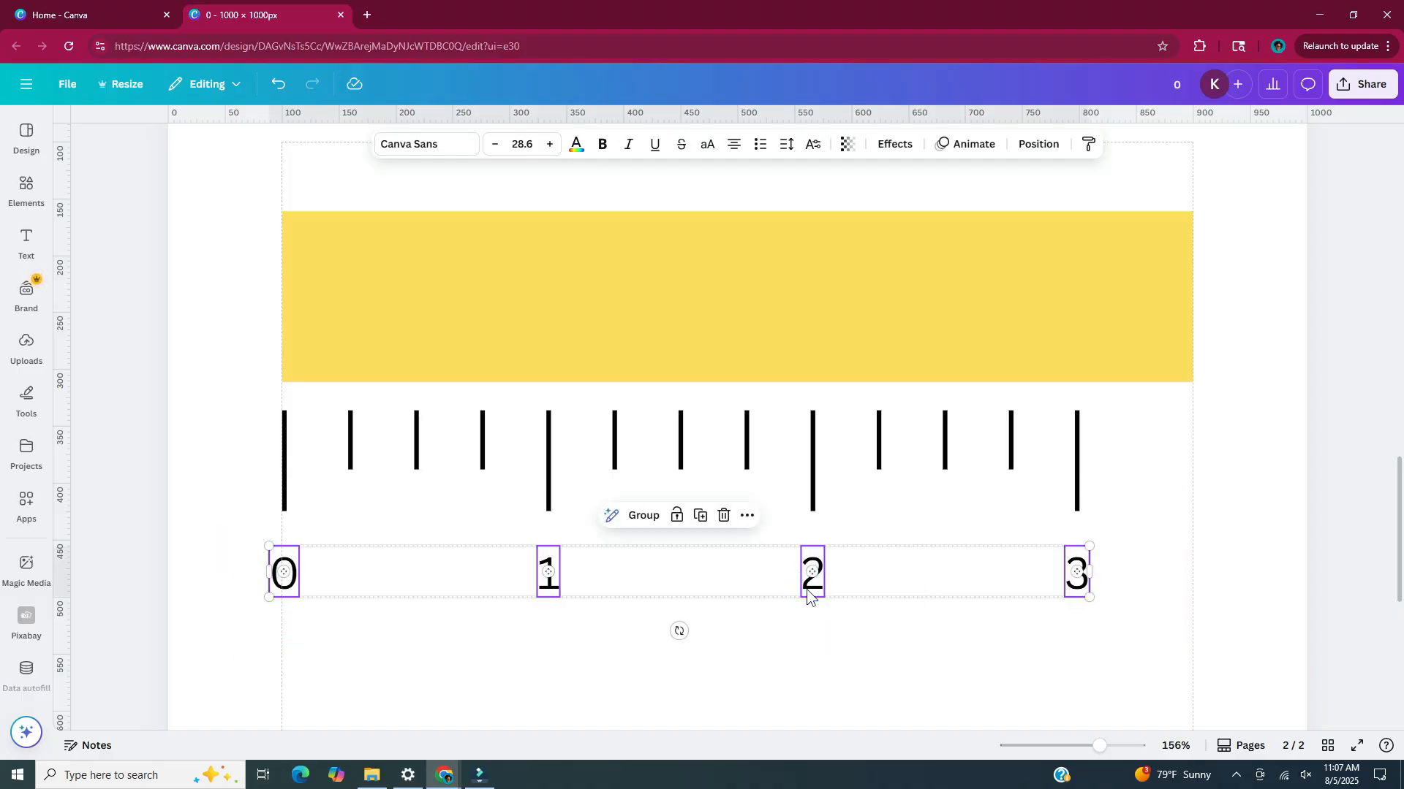
left_click_drag(808, 595, 810, 583)
left_click(1034, 622)
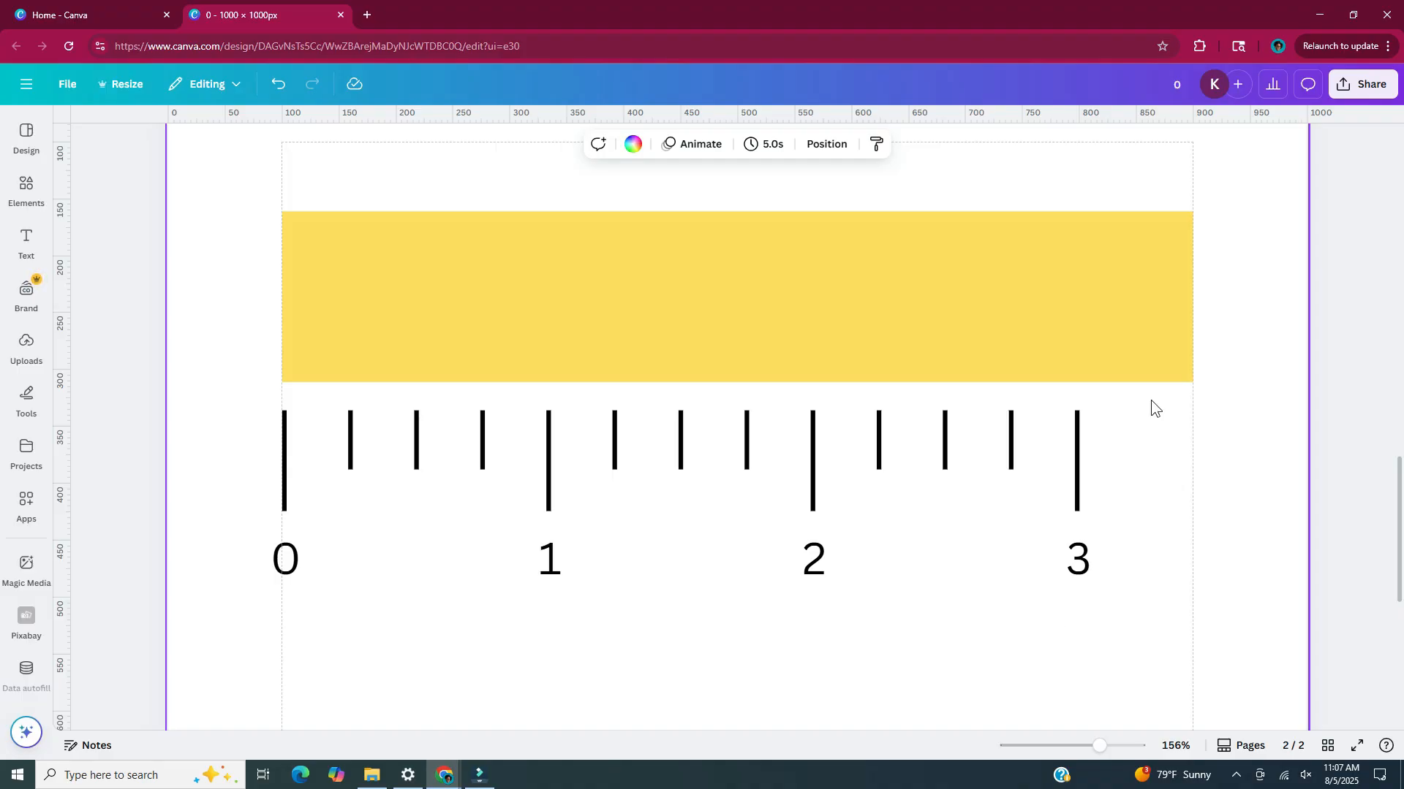
Group all the lines and numbers and place the group on the yellow rectangle, with the line tops flush with its upper edge
left_click_drag(1150, 400, 272, 656)
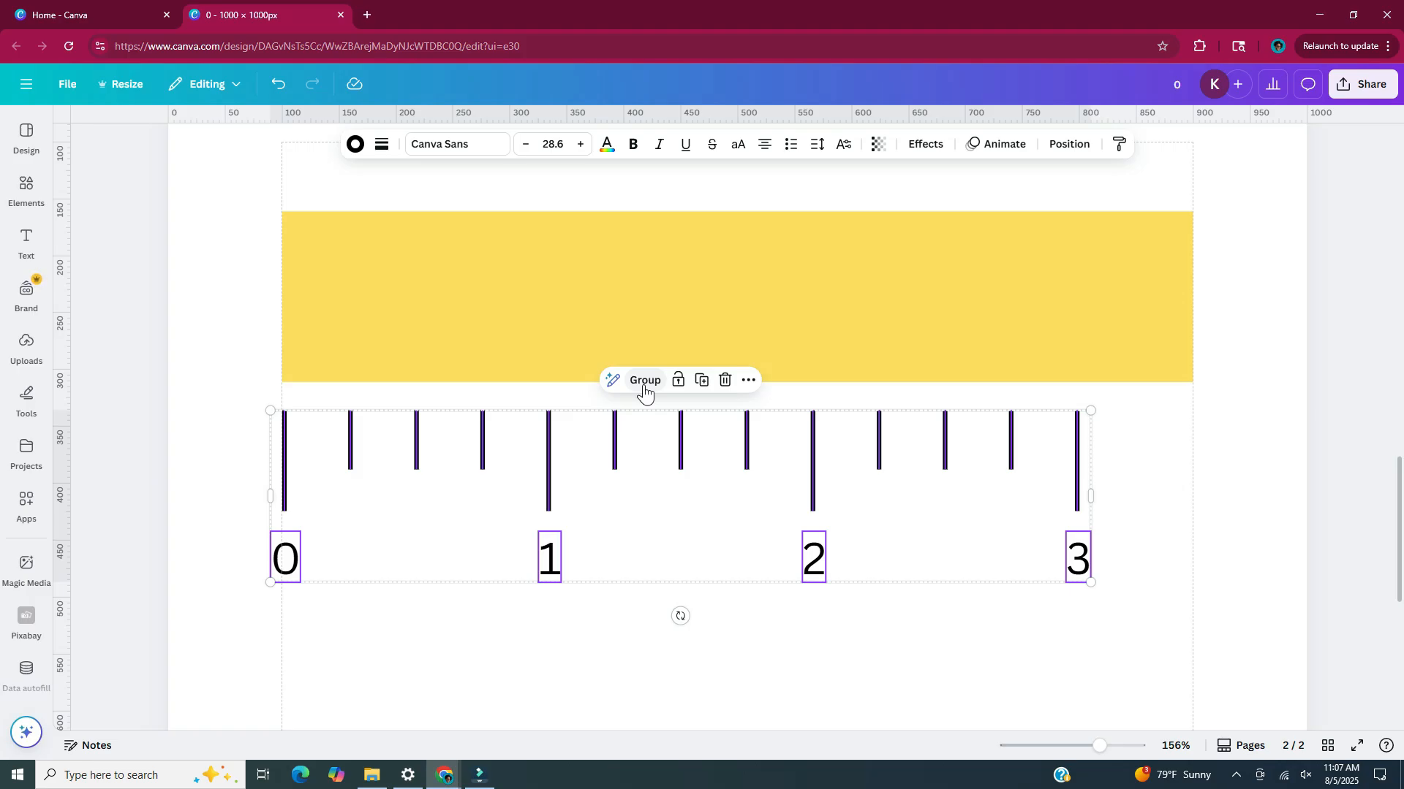
left_click(643, 382)
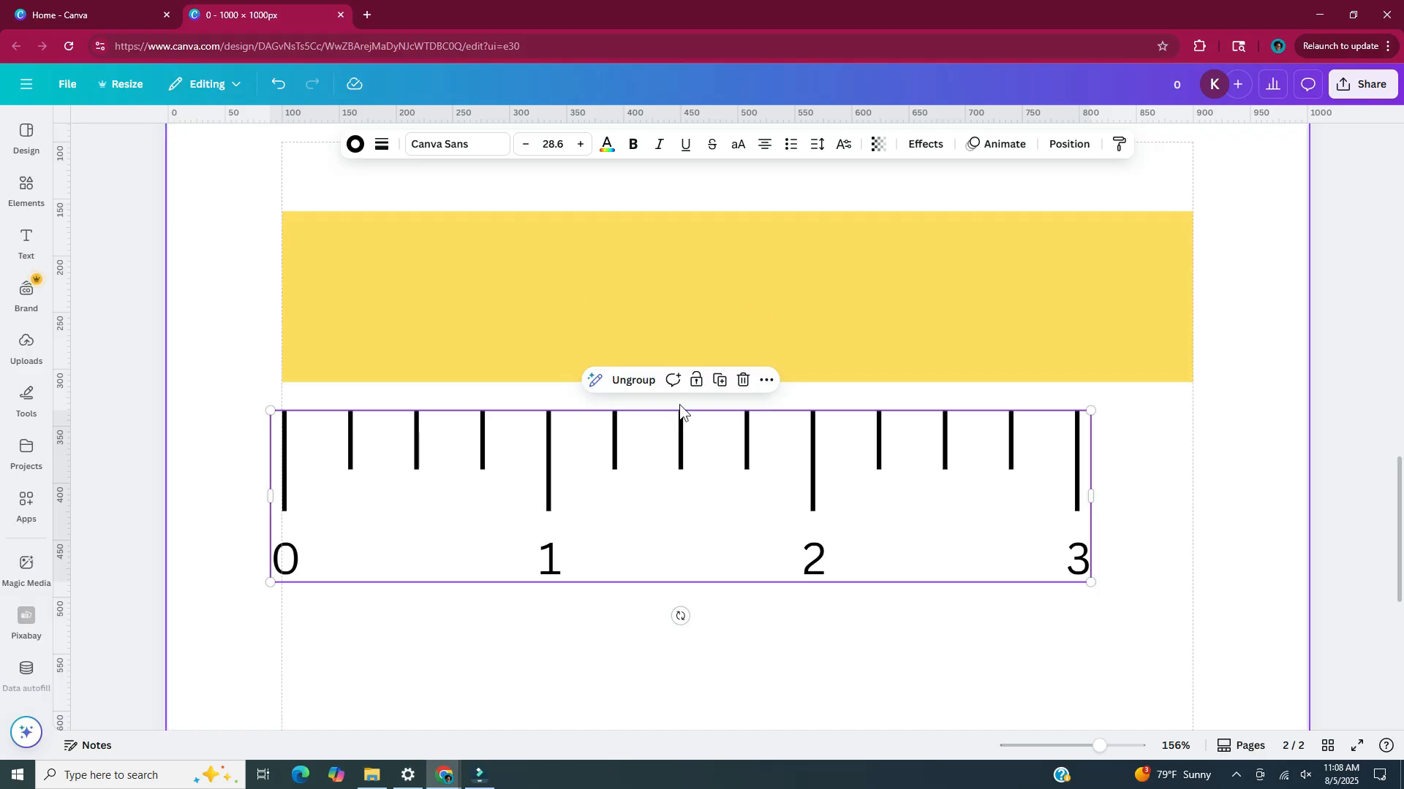
left_click_drag(638, 497, 665, 298)
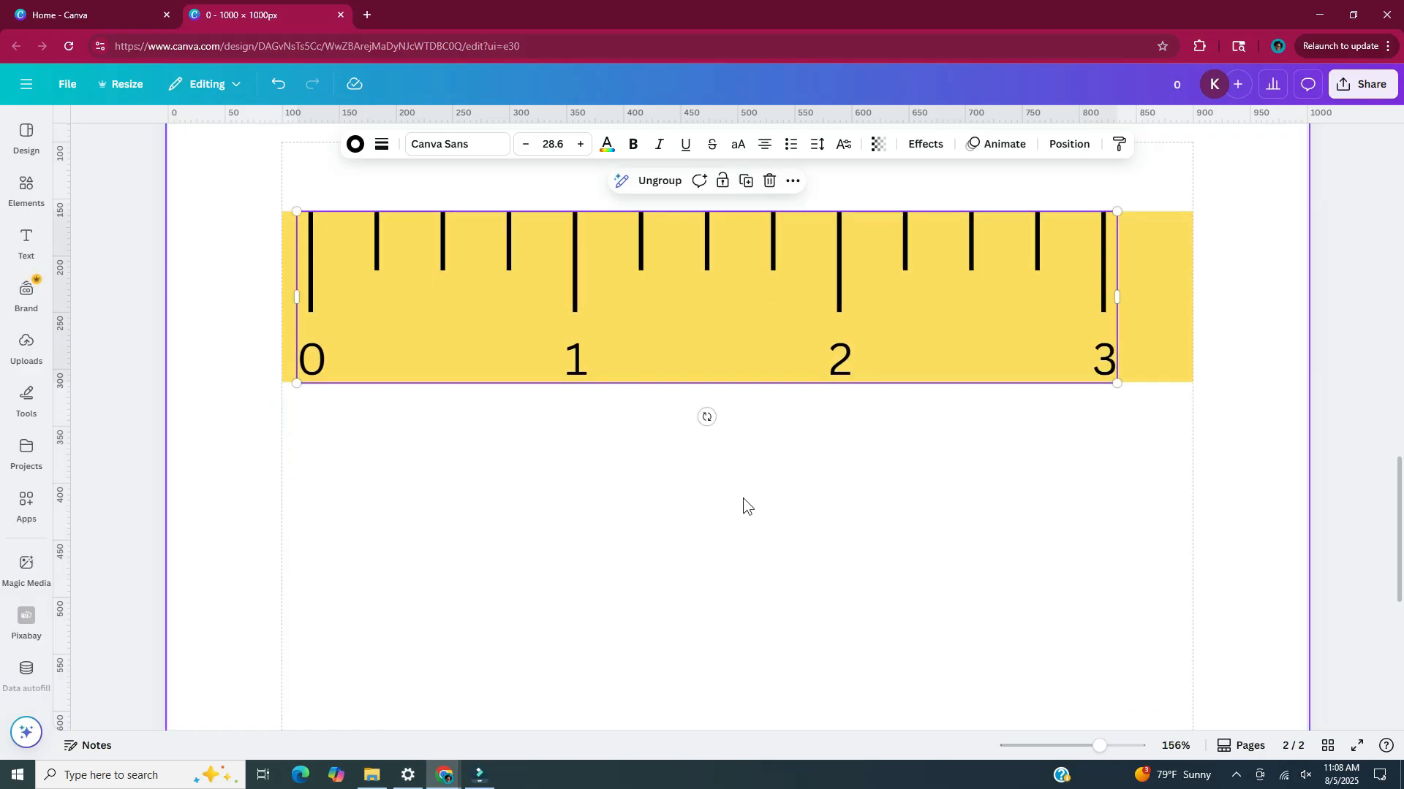
Resize the yellow rectangle to about 756 × 174 px, adding room below the numbers and trimming the excess past the 3
left_click(1177, 366)
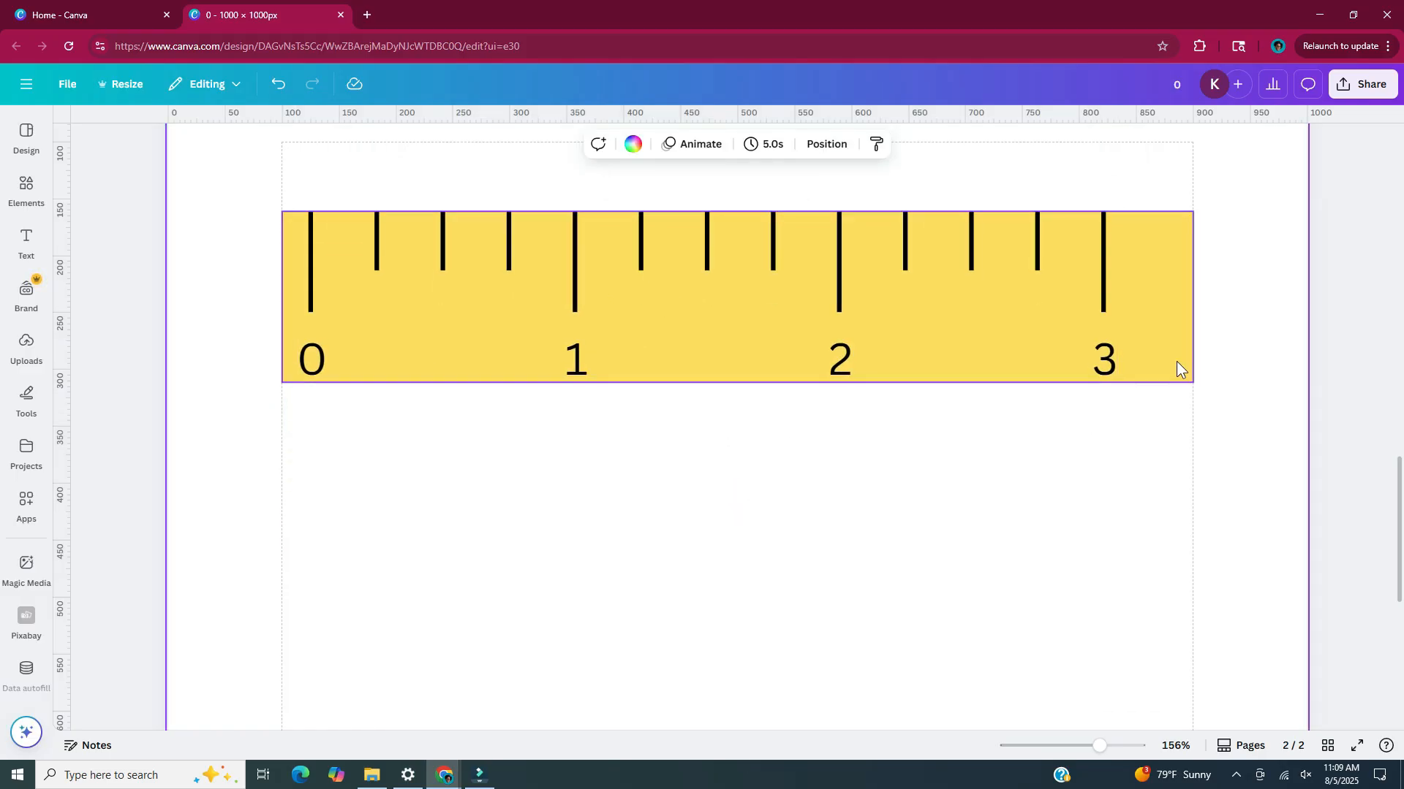
left_click(1177, 363)
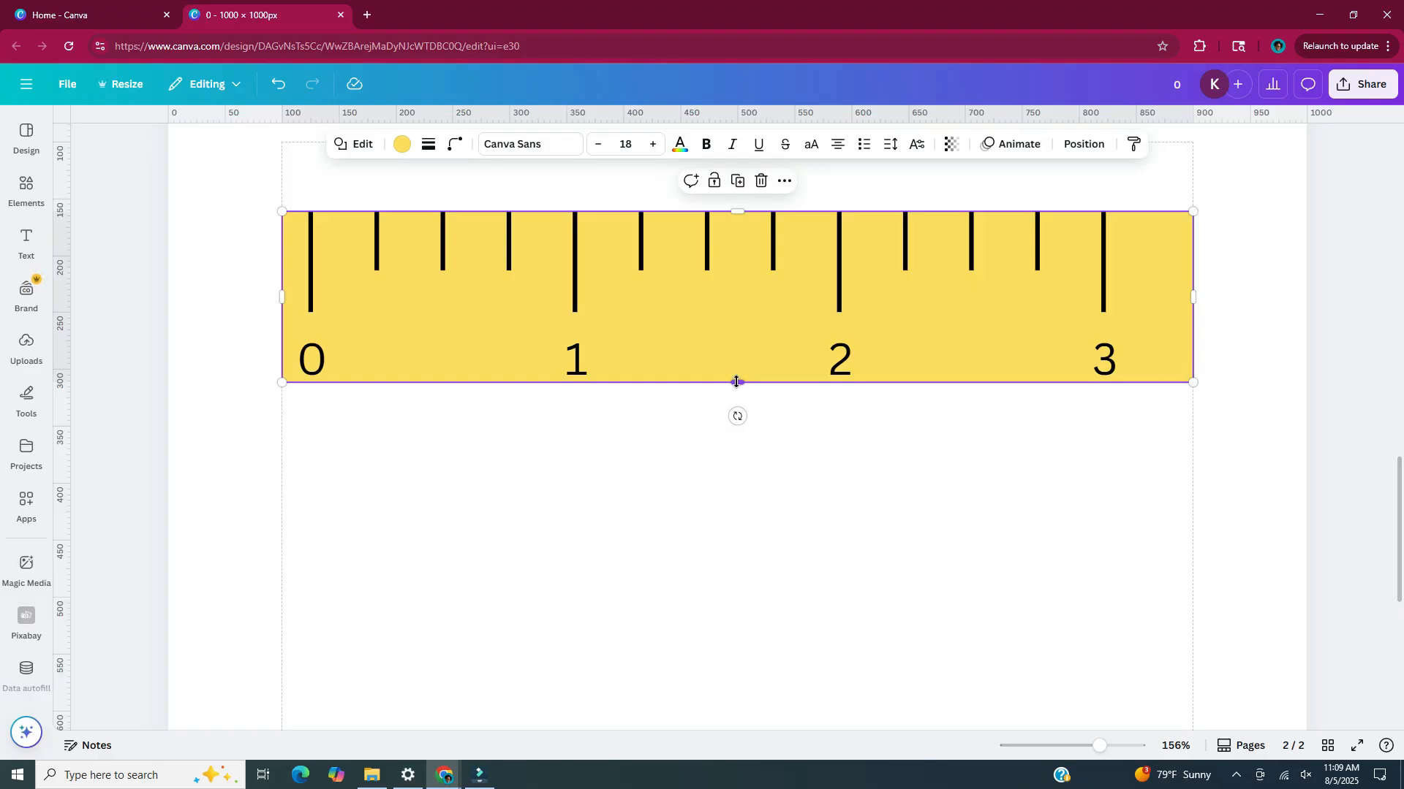
left_click_drag(736, 382, 736, 410)
left_click_drag(1193, 311, 1138, 312)
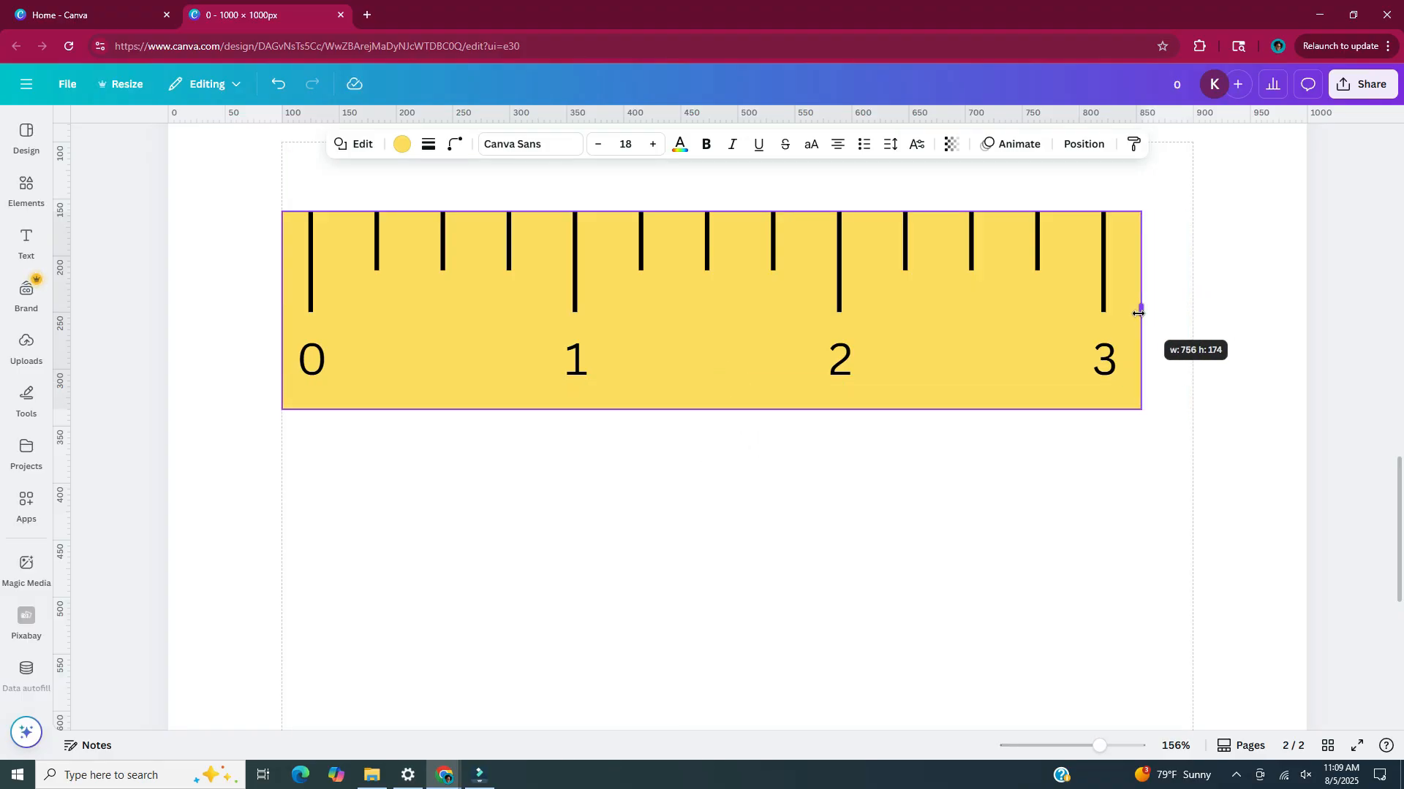
Select the yellow rectangle with its markings and centre the whole ruler on the page
scroll(954, 199, "down", 5)
left_click_drag(959, 197, 498, 427)
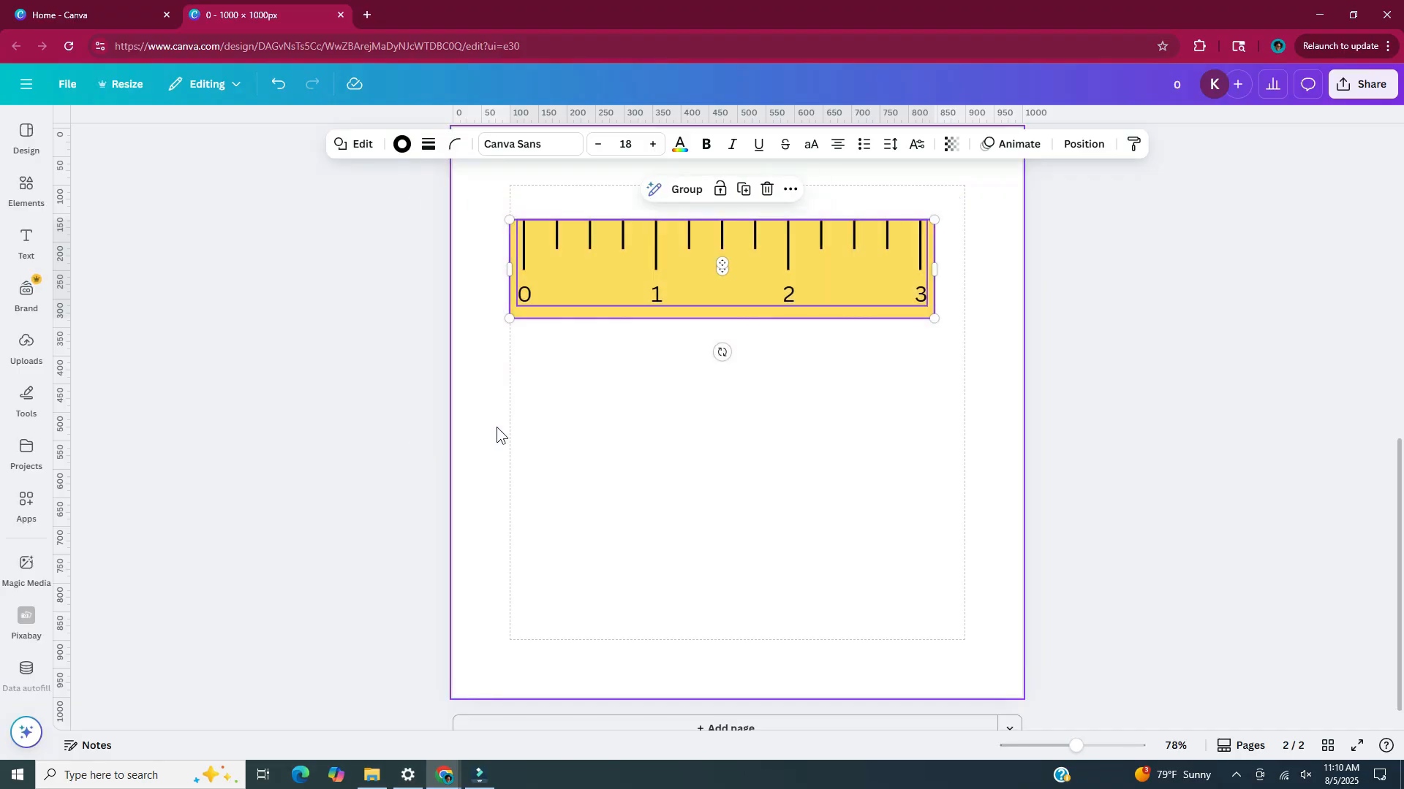
left_click_drag(761, 291, 777, 424)
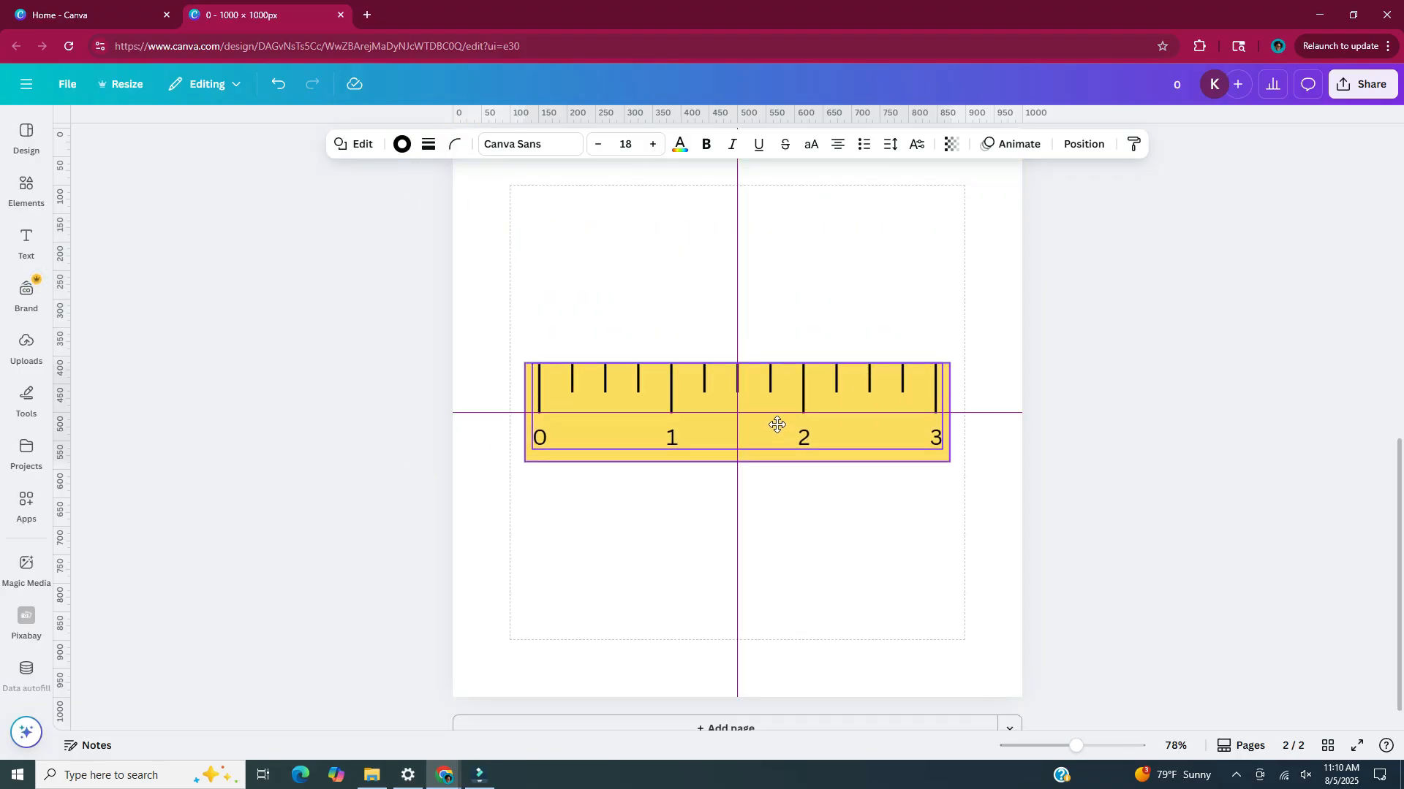
left_click(778, 526)
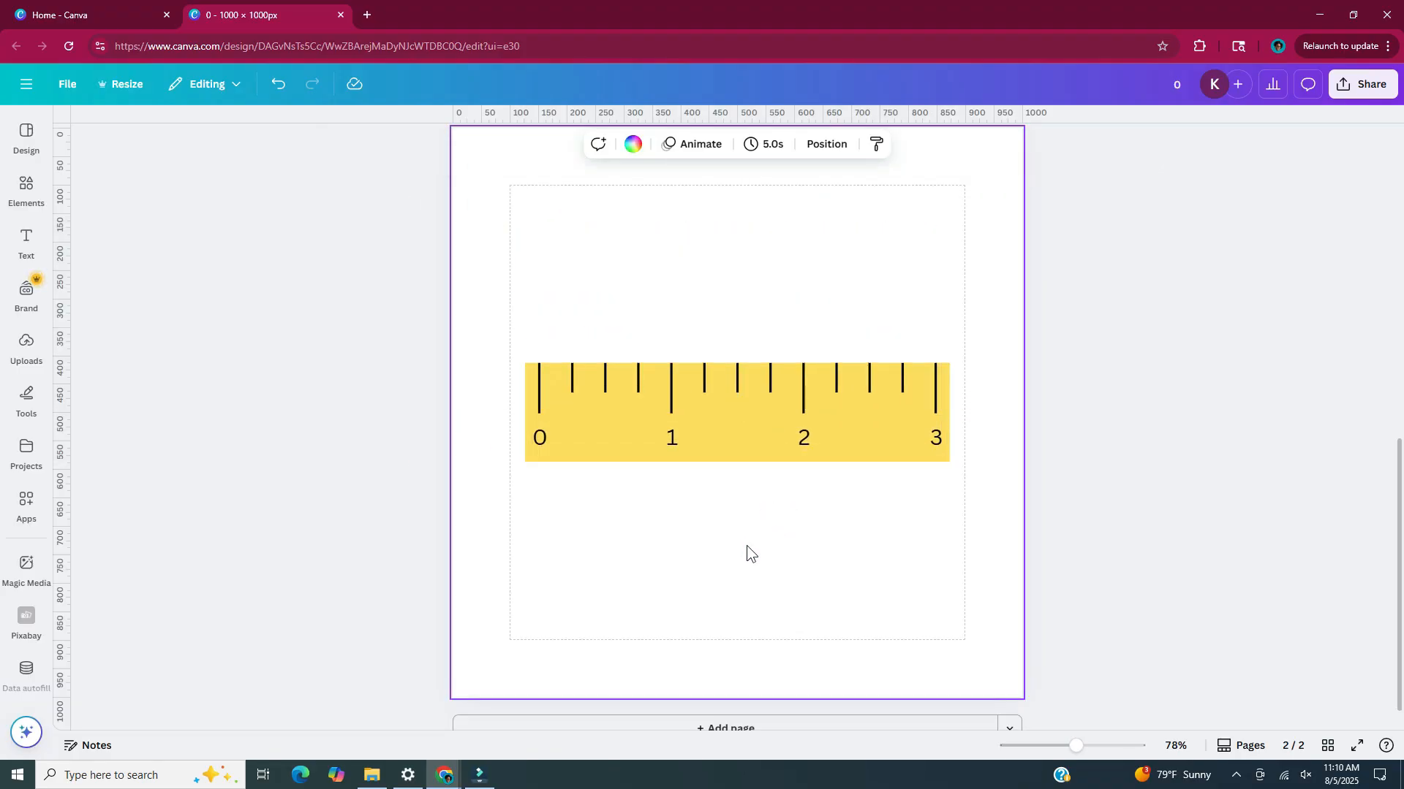
Add a third page and insert a rectangle on it, stretched to about 410 px wide and 465 px high
scroll(896, 709, "down", 1)
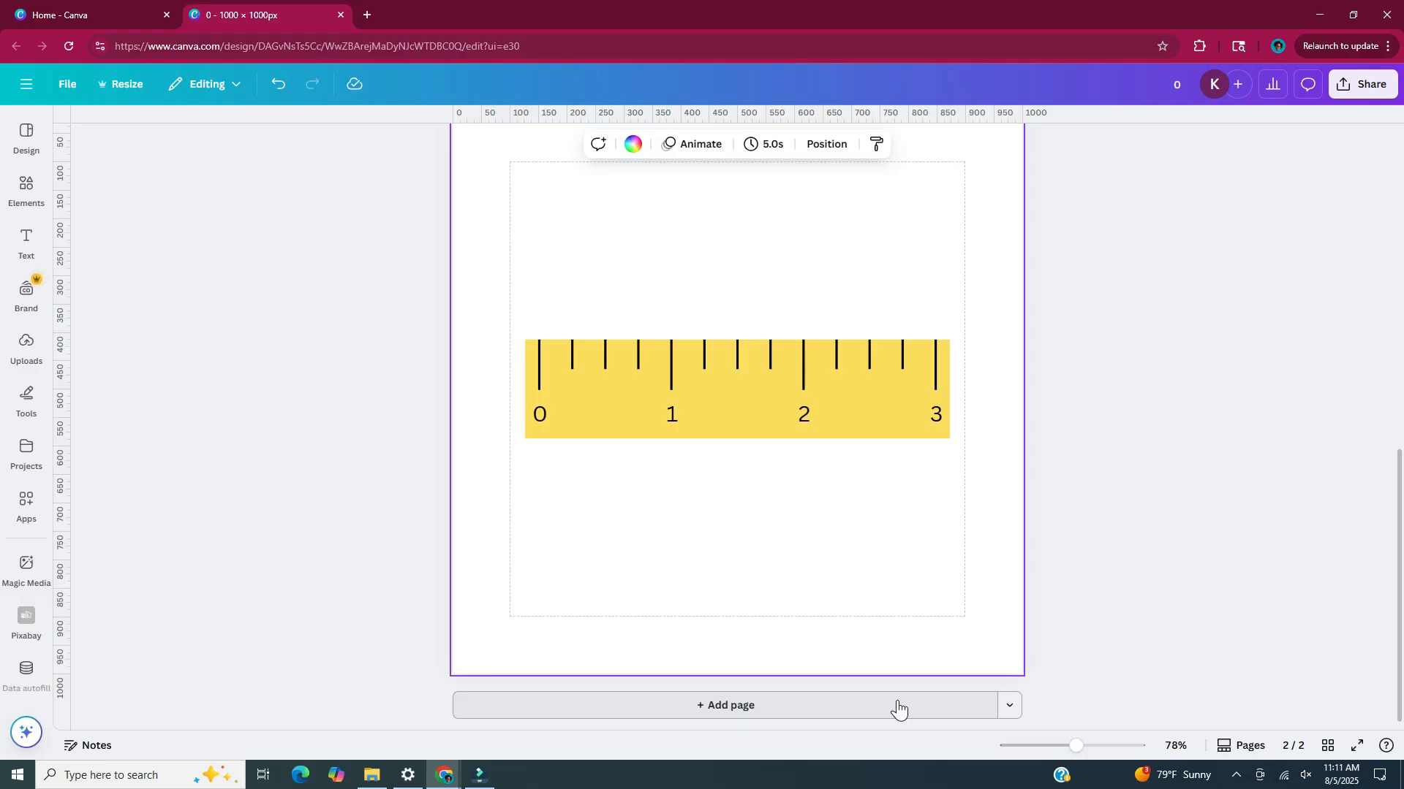
left_click(898, 708)
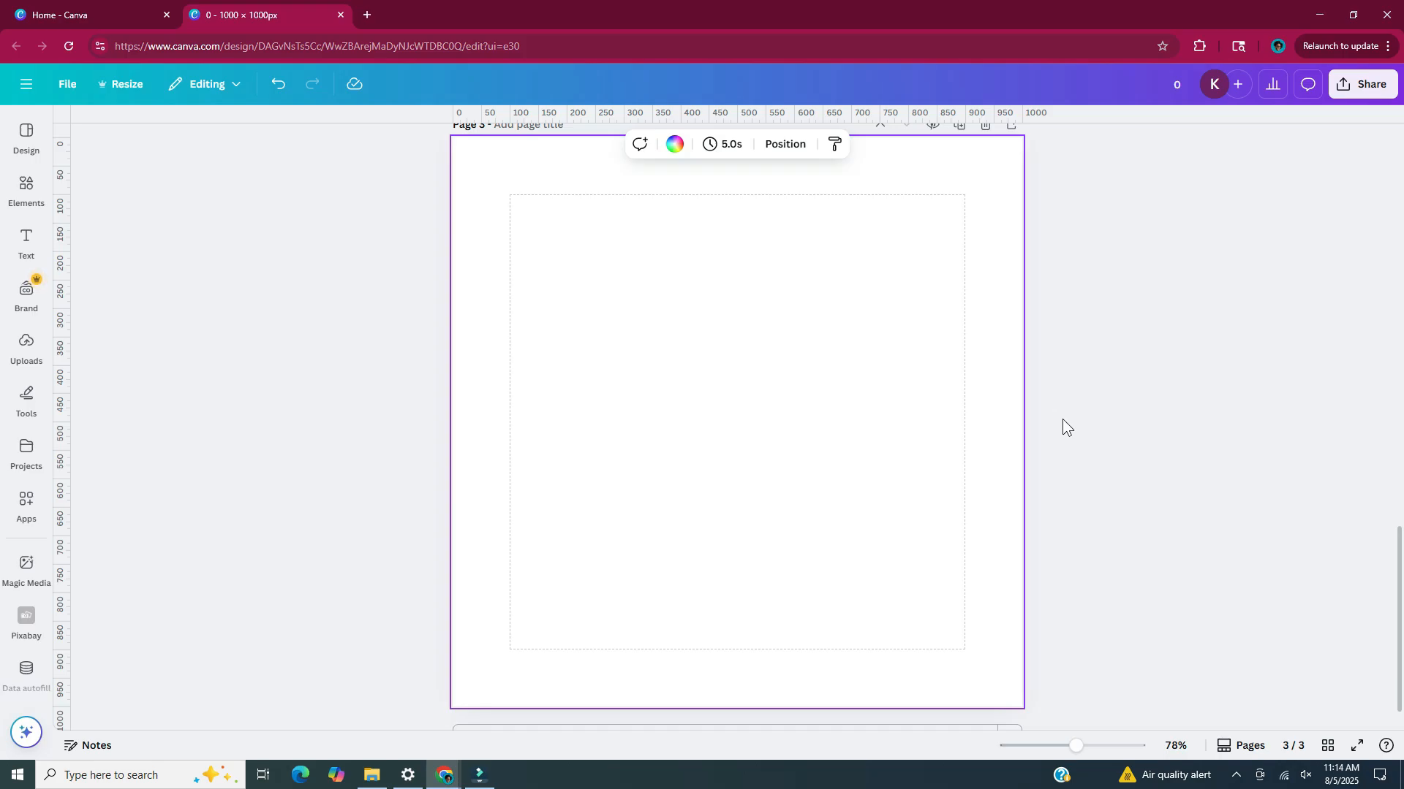
key("r")
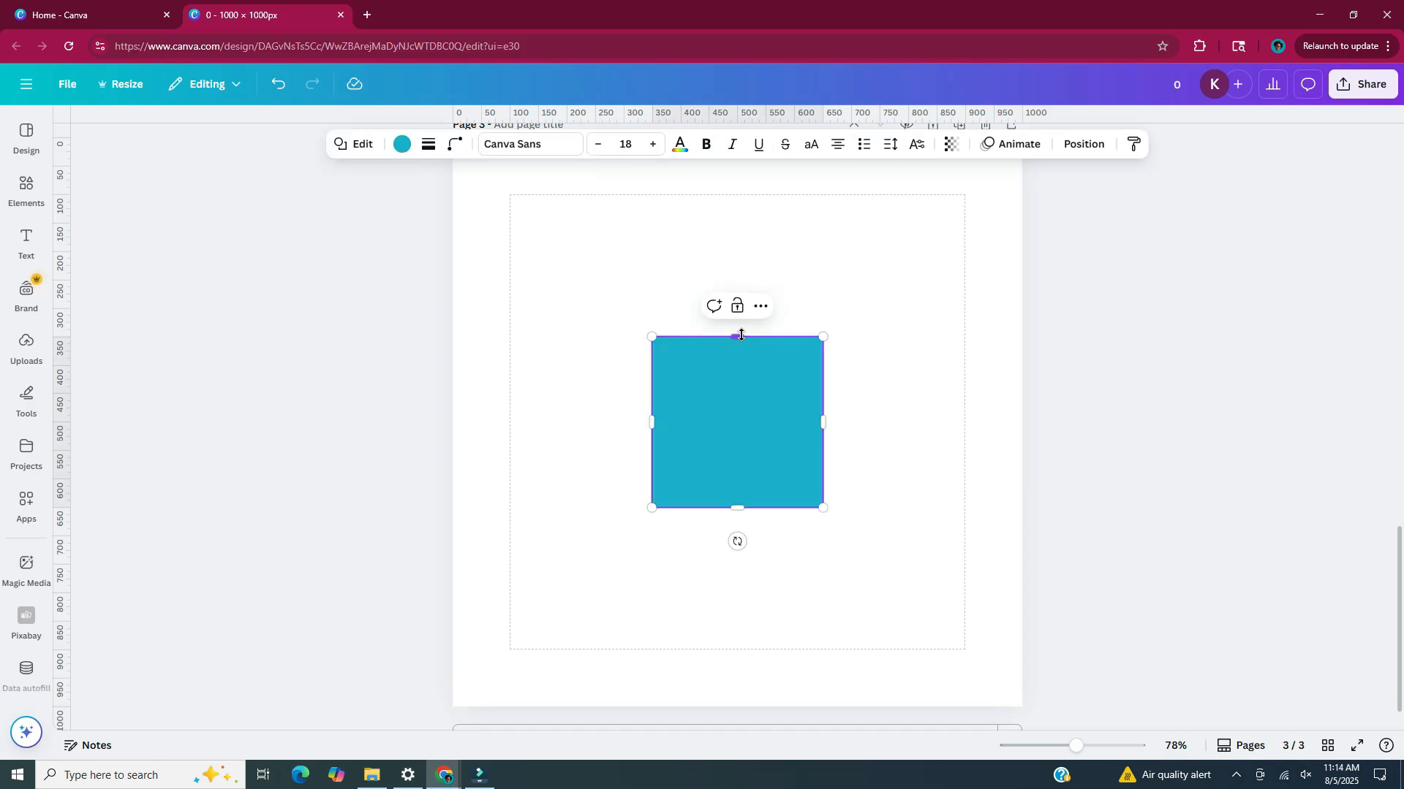
left_click_drag(741, 335, 741, 241)
left_click_drag(824, 374, 884, 375)
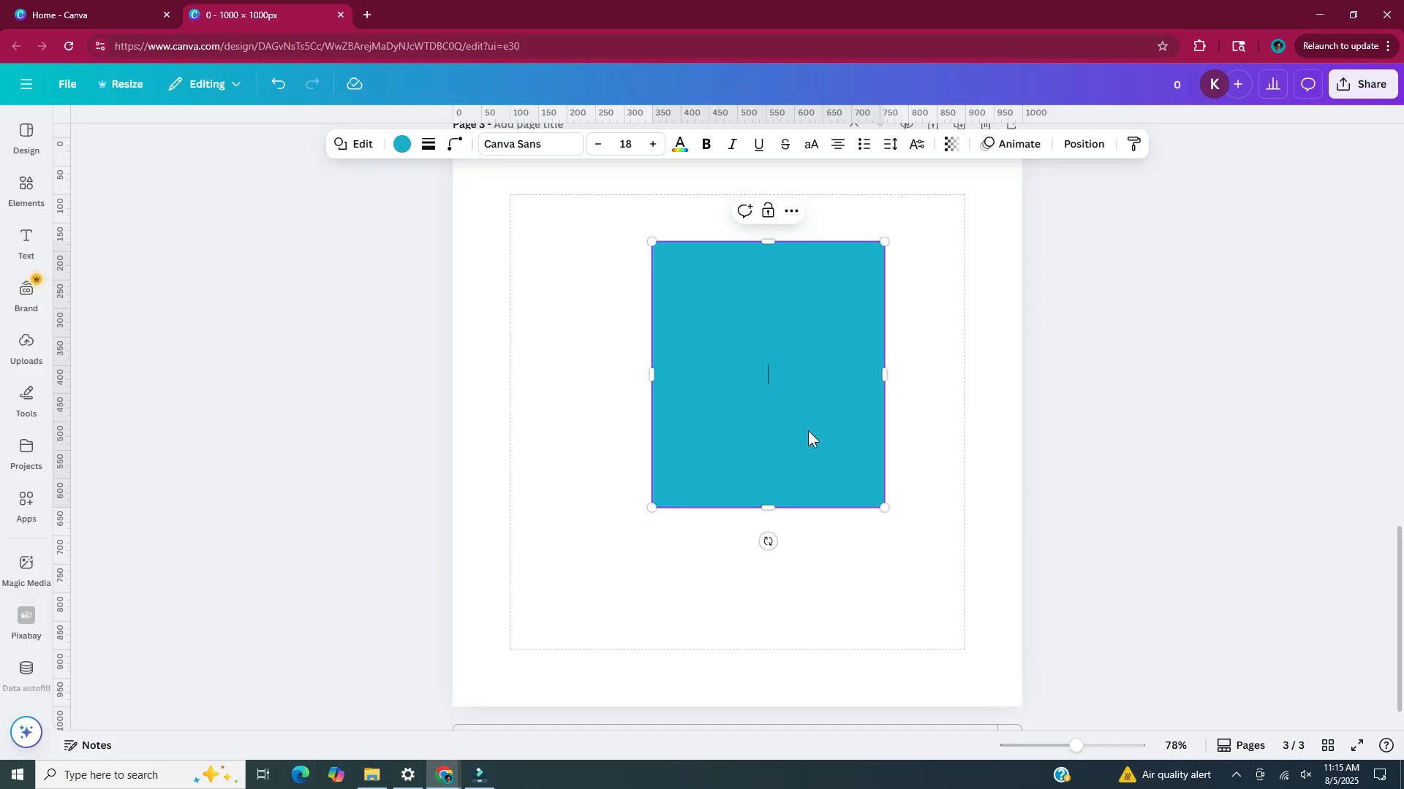
Move the blue rectangle to the page's upper-left corner, then duplicate it and shrink the copy beside it to about 69 × 56 px
double_click(808, 431)
left_click_drag(809, 432, 627, 351)
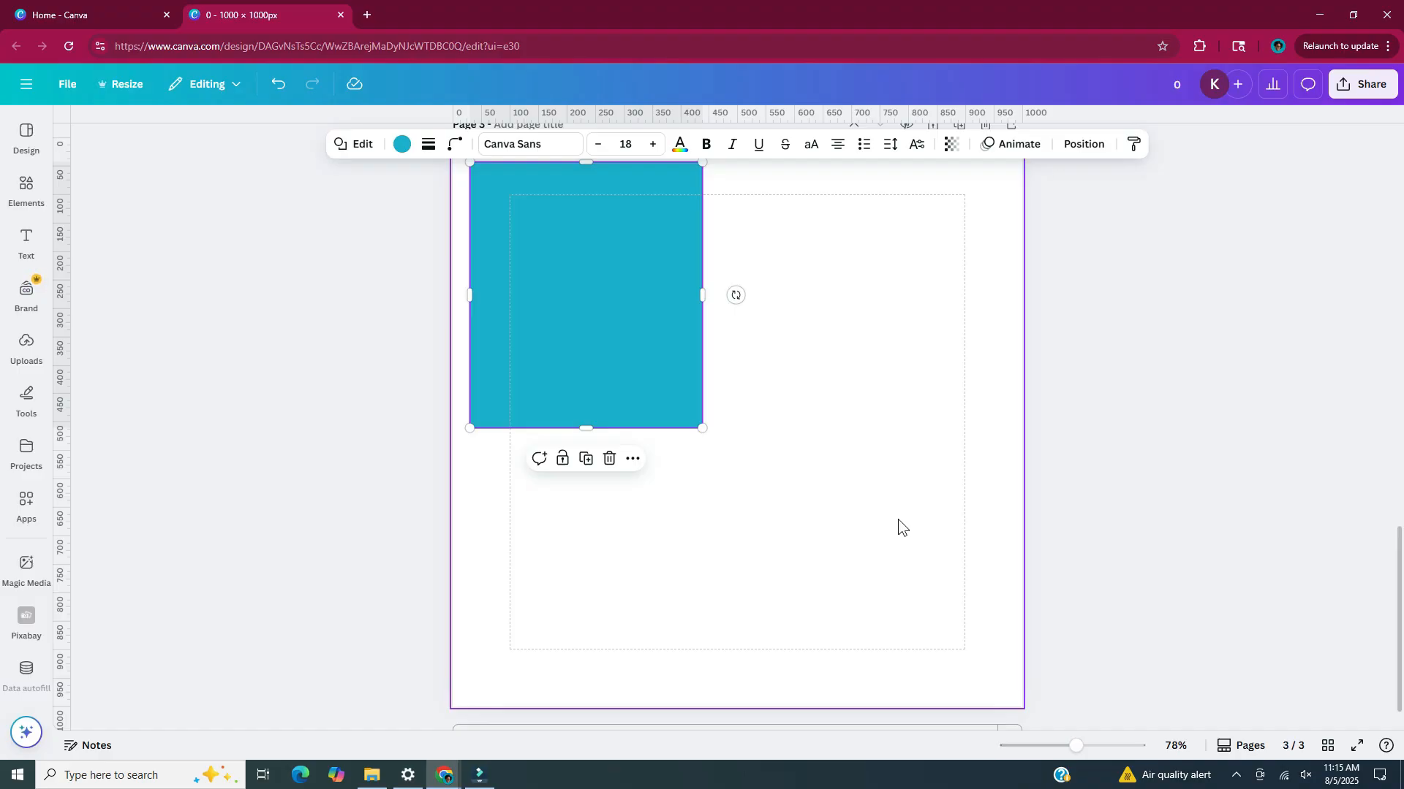
key("ctrl+d")
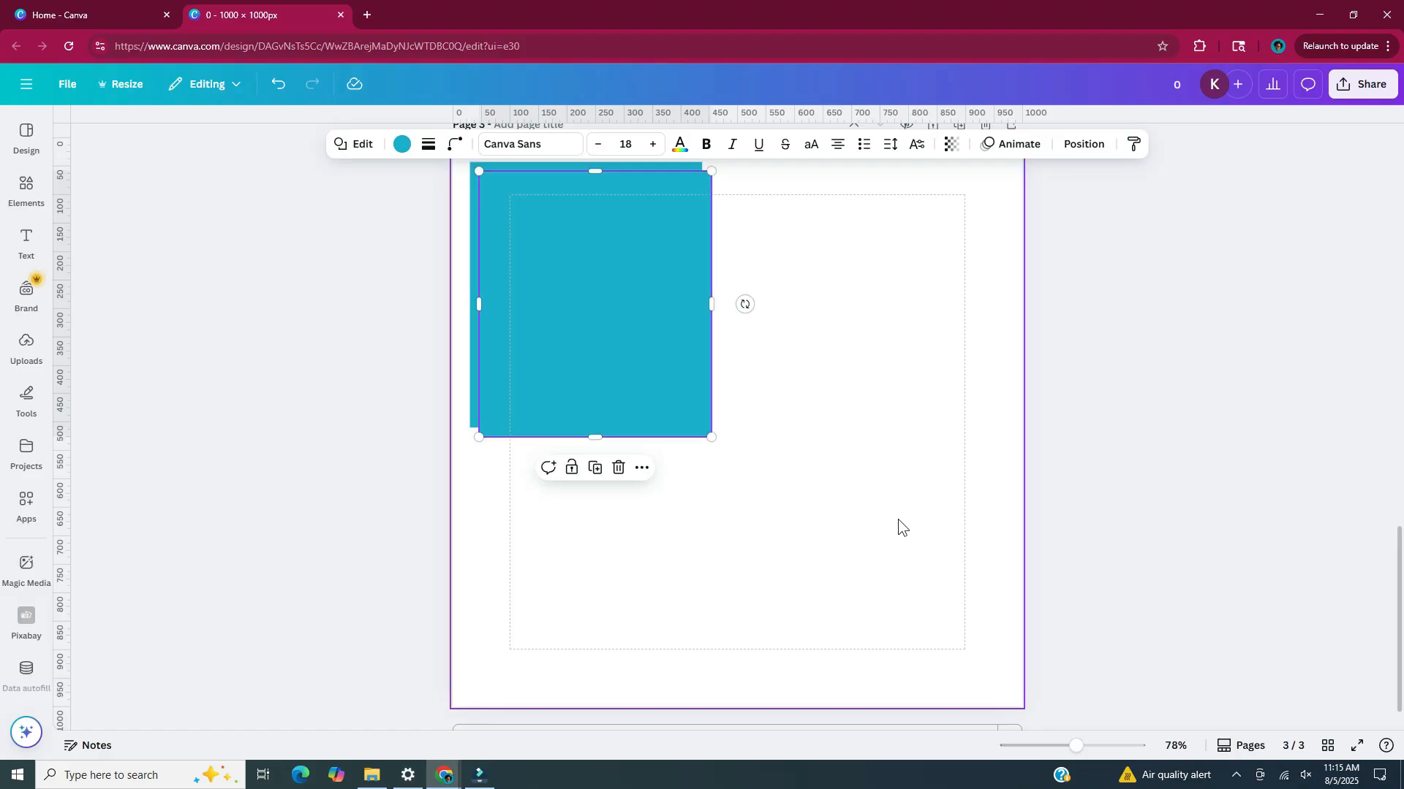
left_click_drag(699, 424, 962, 685)
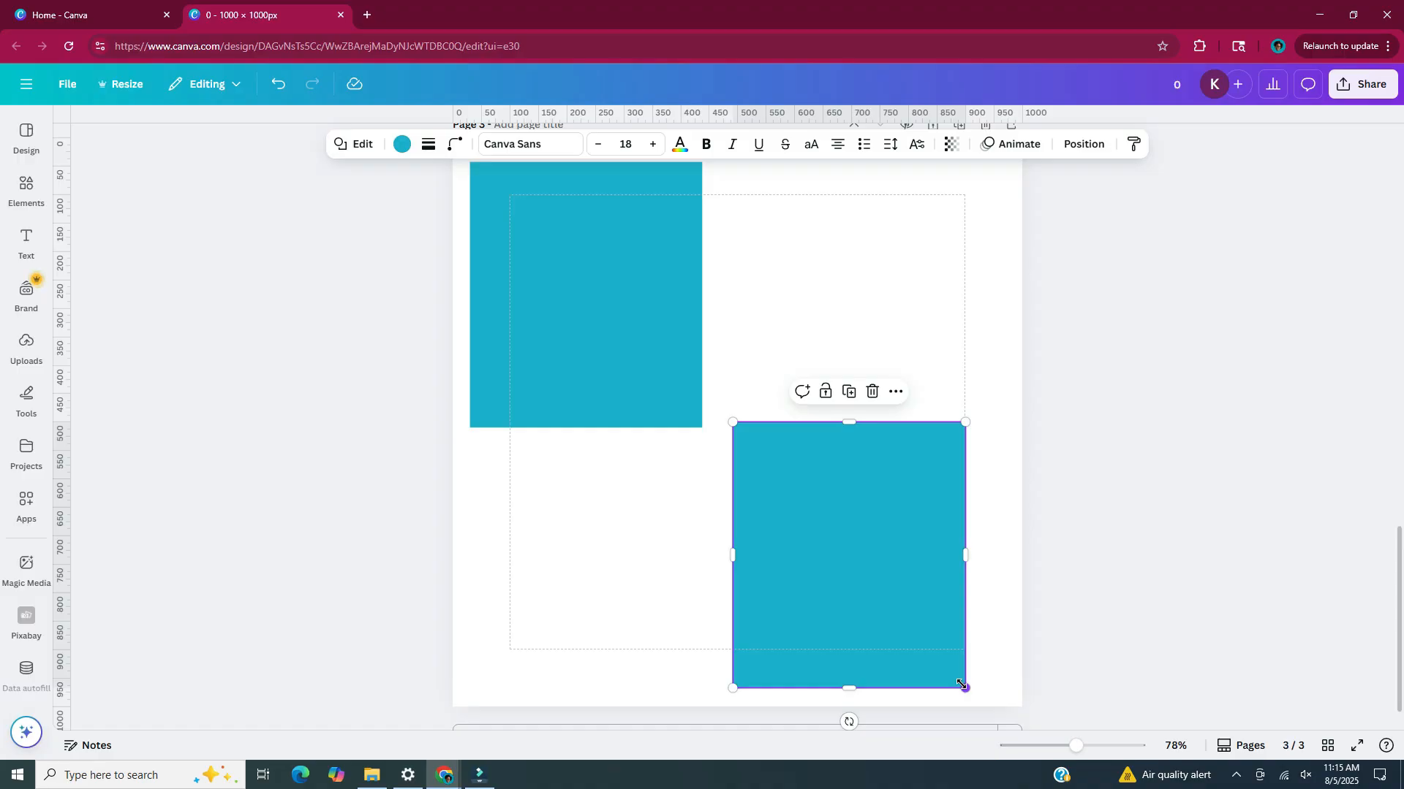
left_click_drag(962, 684, 774, 457)
Recolour the small rectangle with the default solid gray #737373
scroll(753, 453, "up", 5)
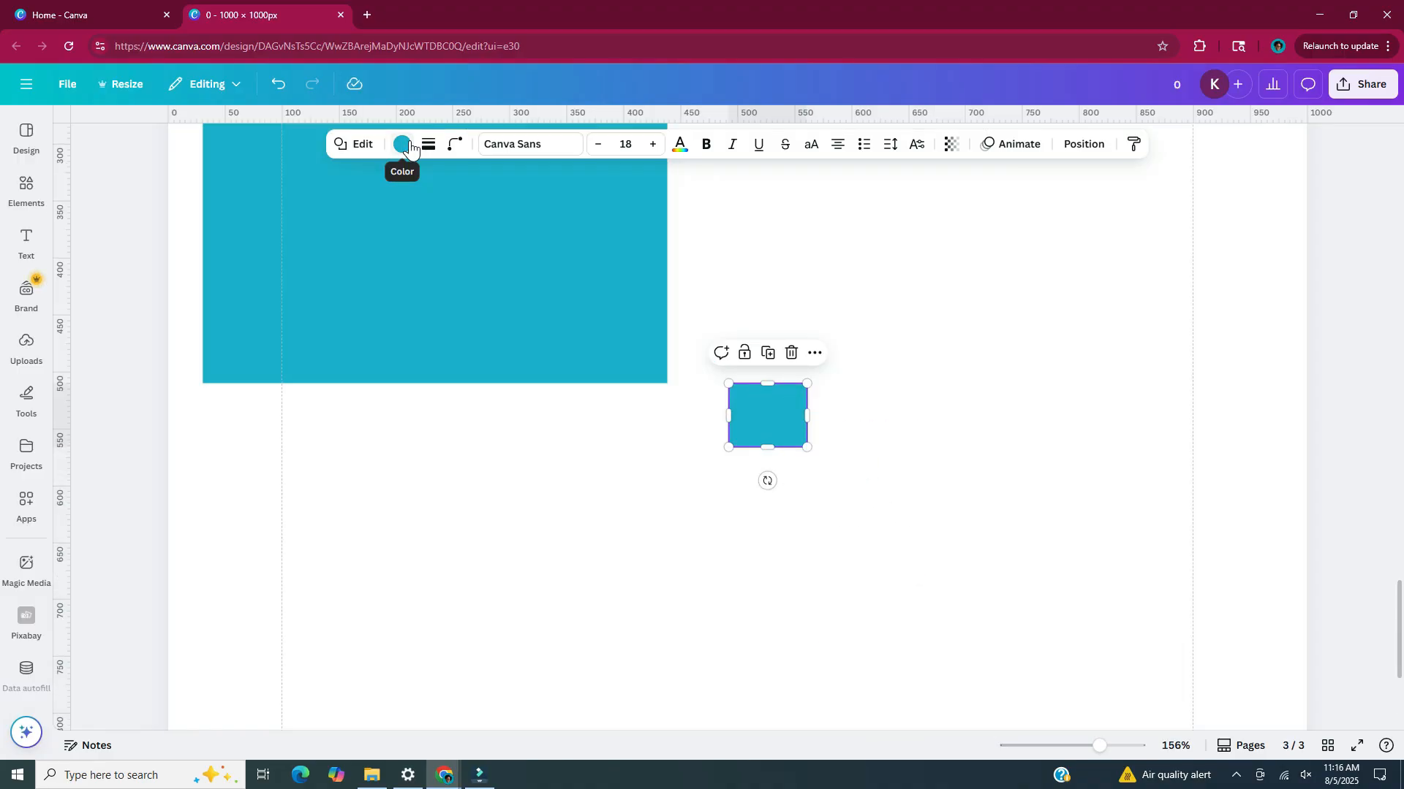
left_click(410, 146)
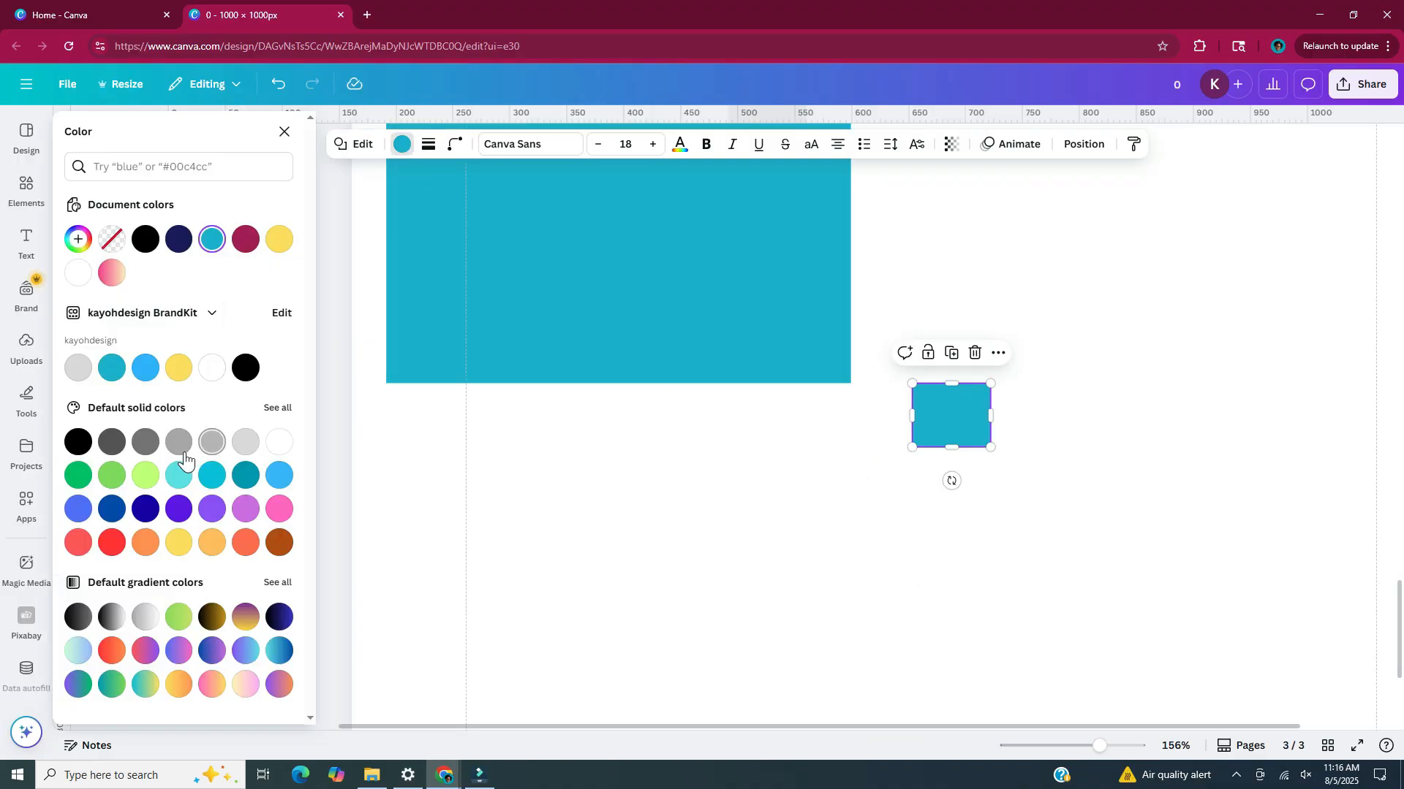
left_click(146, 442)
left_click(1101, 698)
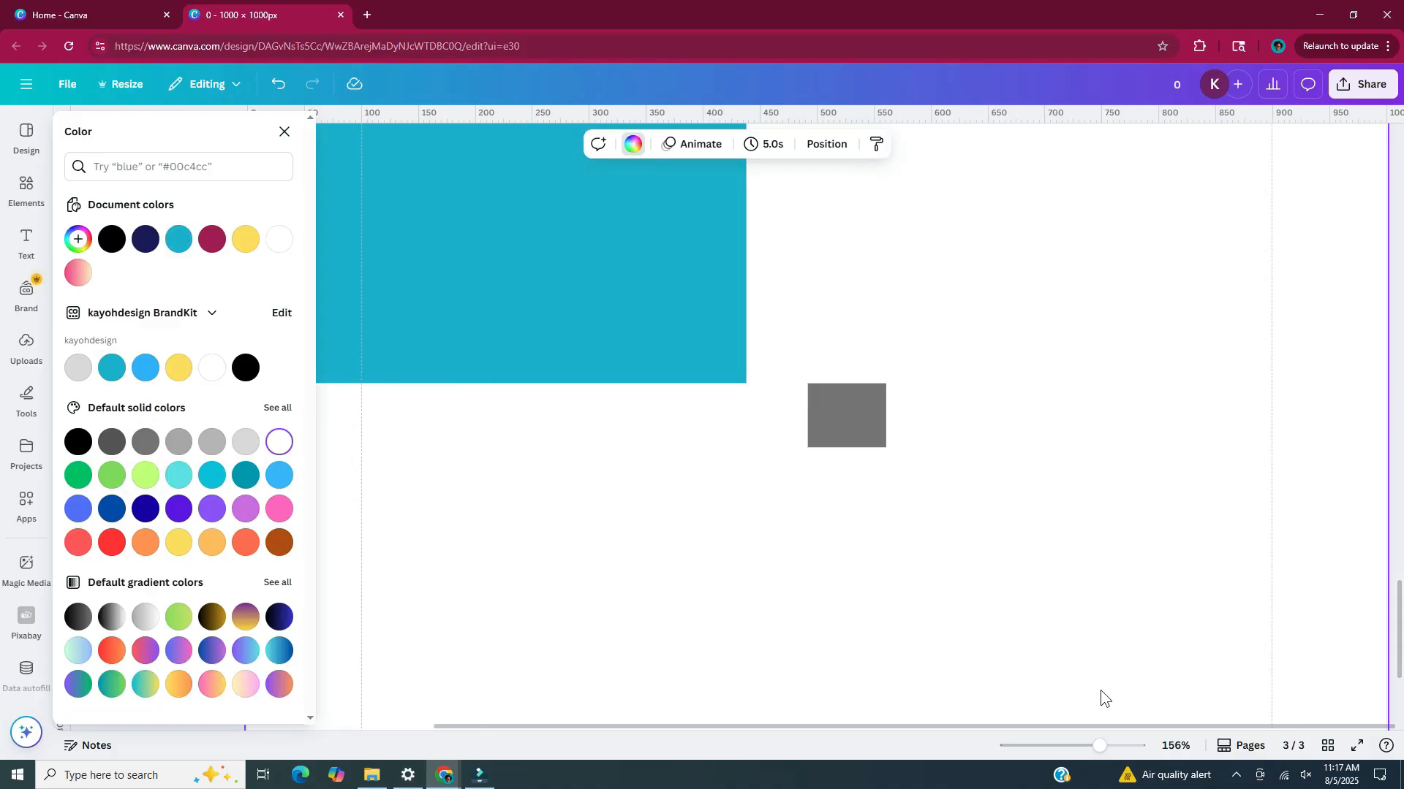
Duplicate the small gray rectangle twice and arrange the three keys in an evenly spaced horizontal row
left_click(810, 402)
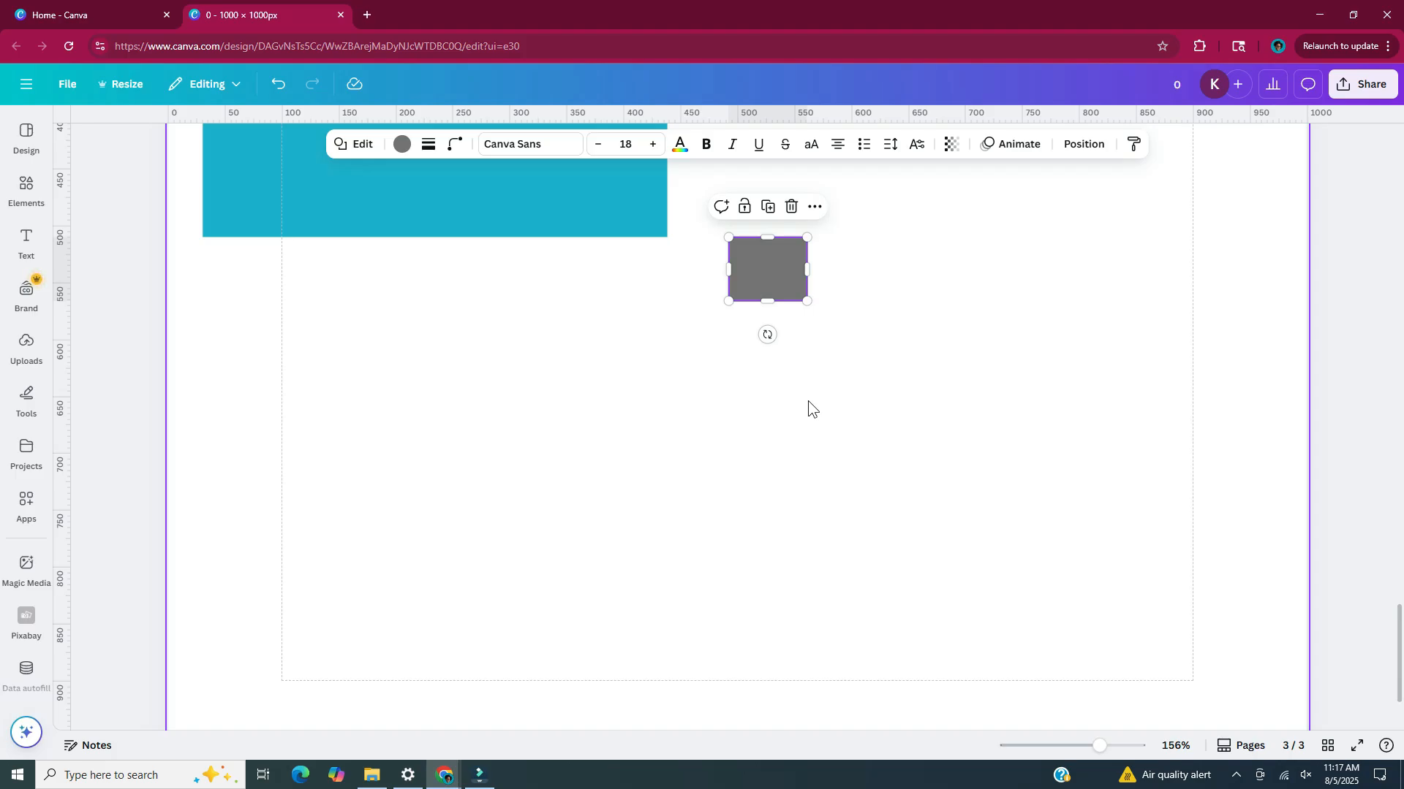
key("ctrl+d")
key("ctrl+d")
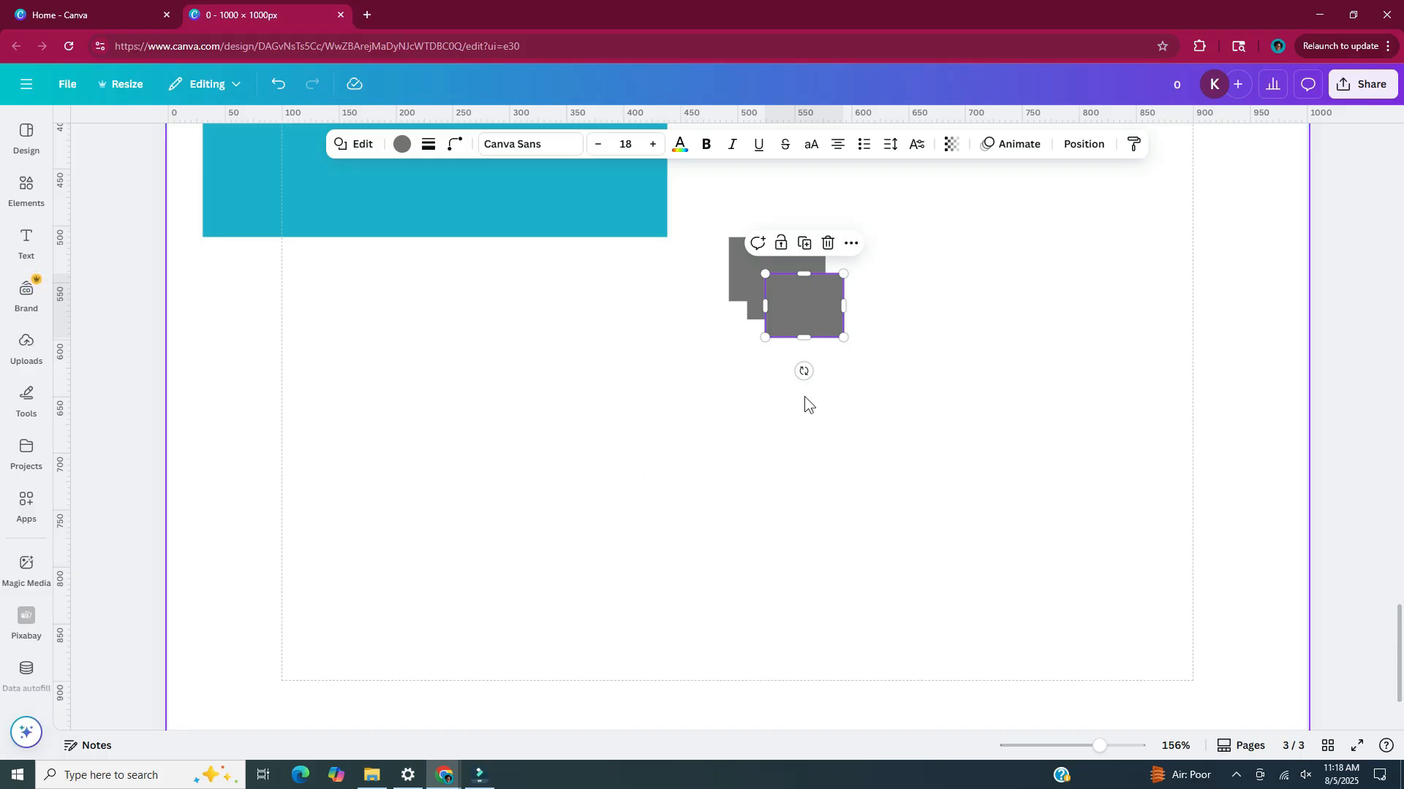
left_click_drag(812, 306, 1116, 285)
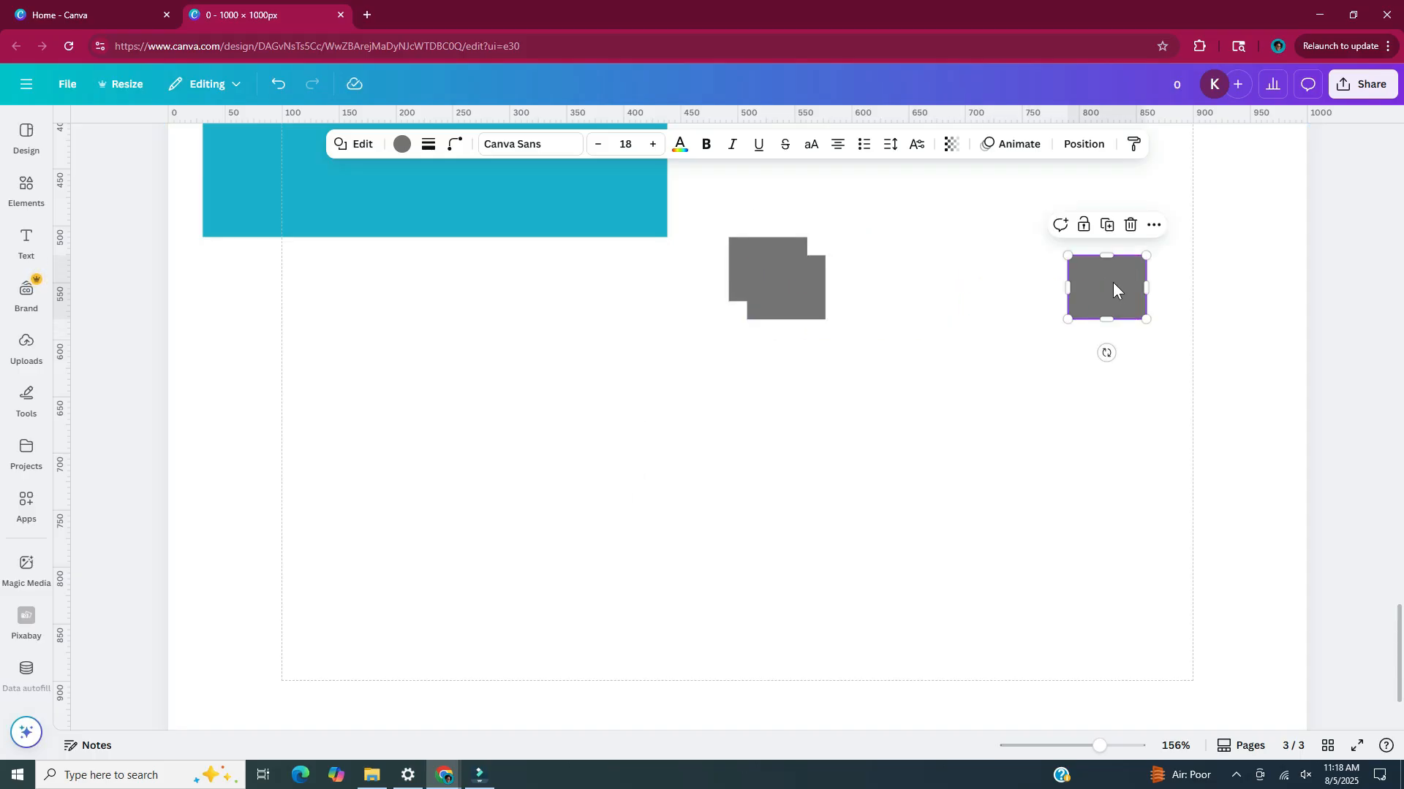
left_click_drag(789, 282, 880, 263)
left_click_drag(1090, 293, 989, 276)
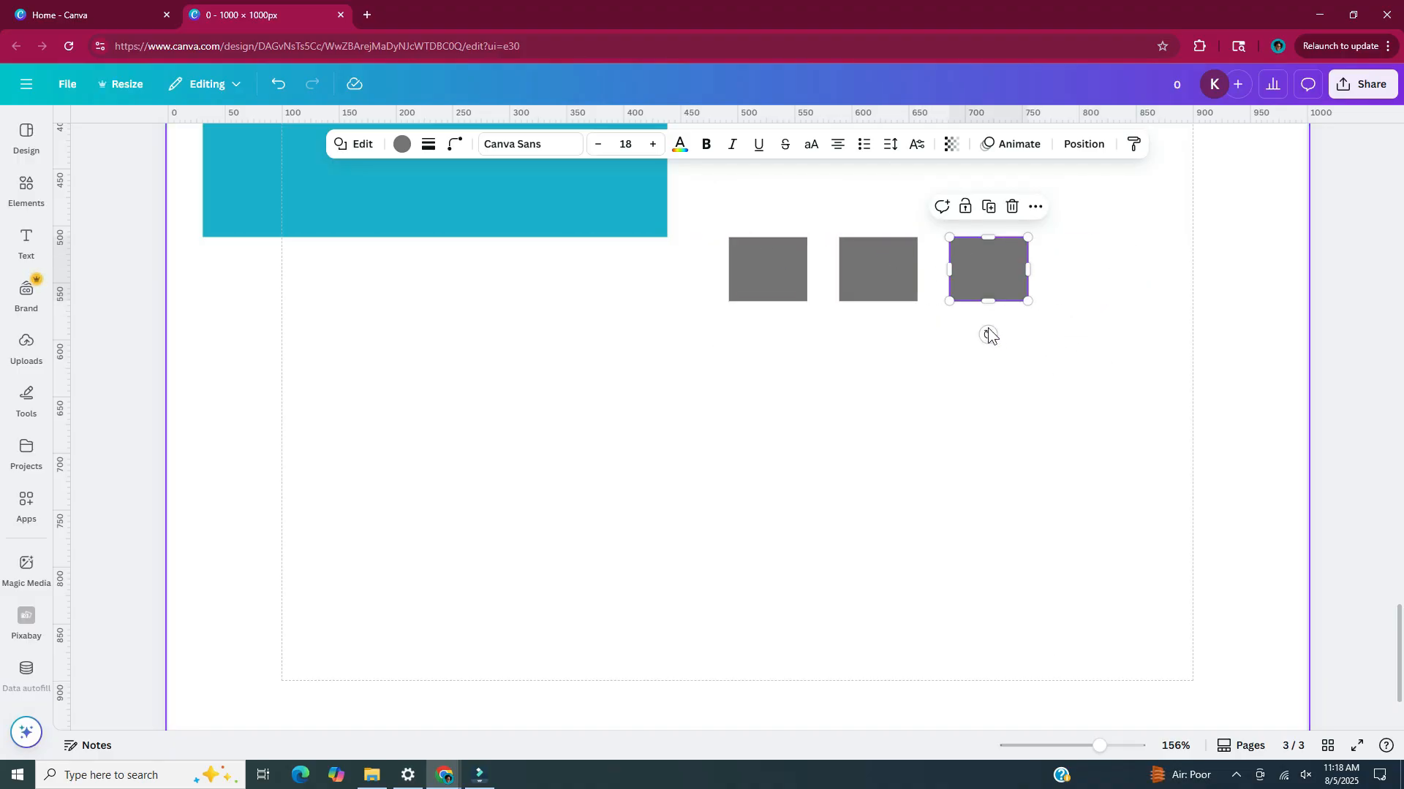
Select the row of three gray keys and duplicate it downward at equal spacing to make four rows
left_click(1042, 368)
left_click_drag(1061, 227, 719, 360)
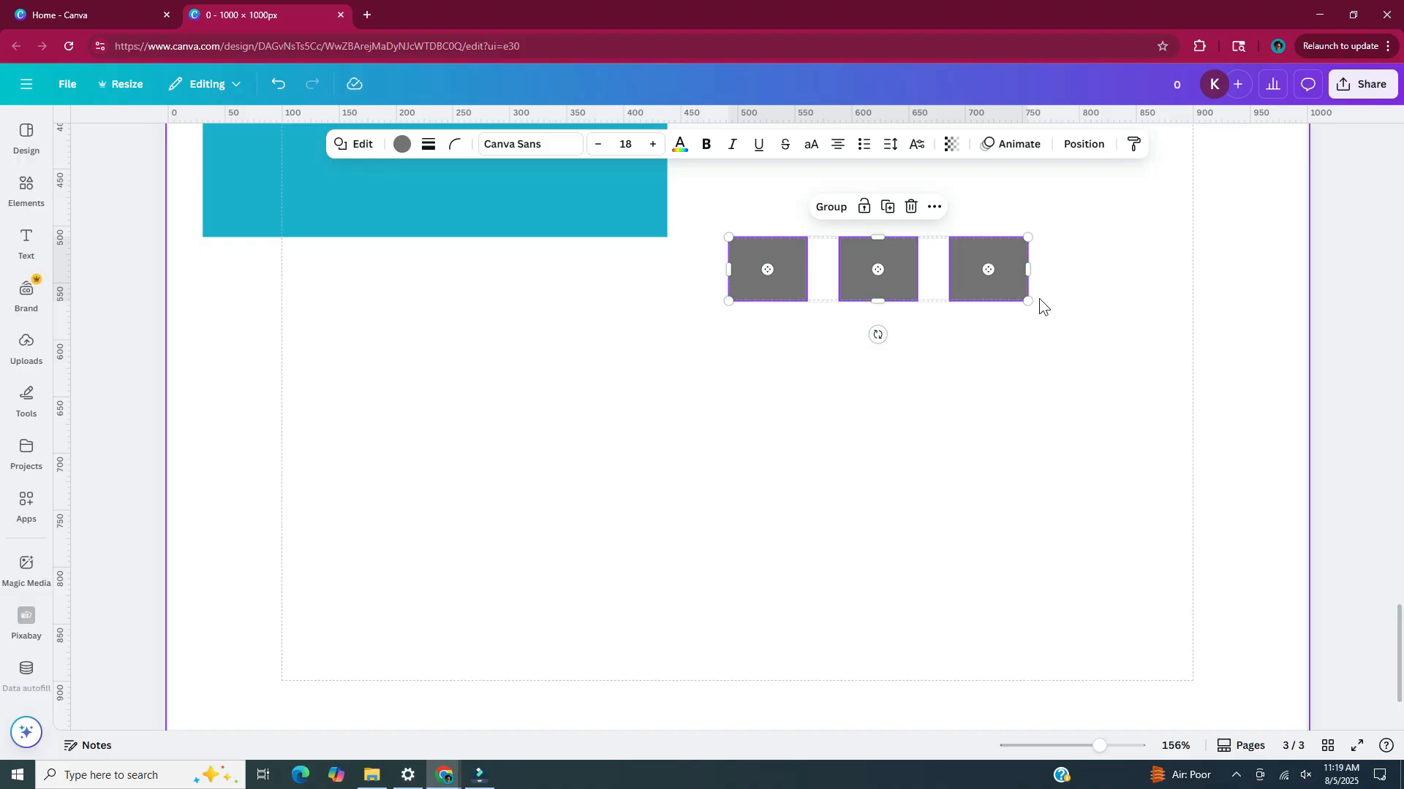
key("ctrl+d")
left_click_drag(1025, 326, 1009, 364)
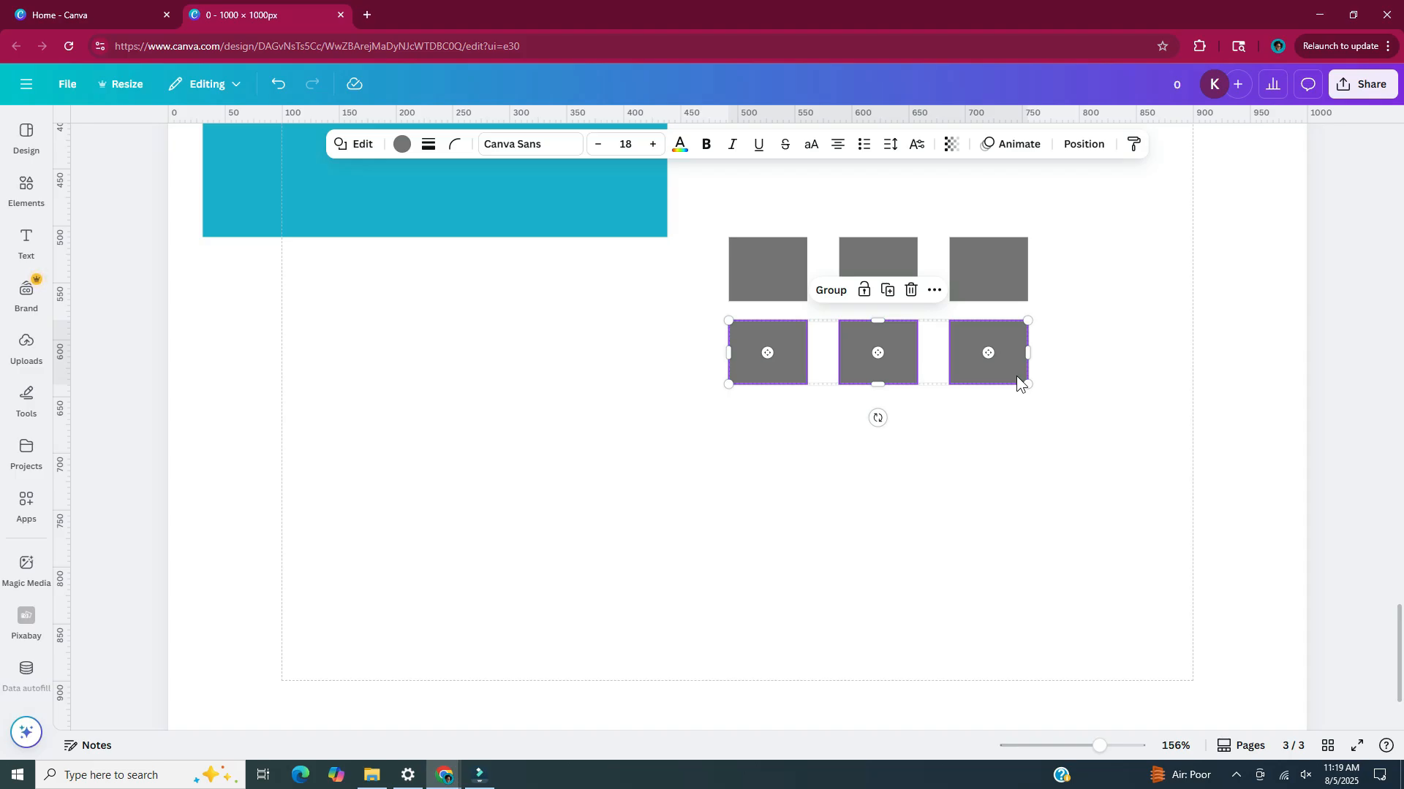
key("ctrl+d")
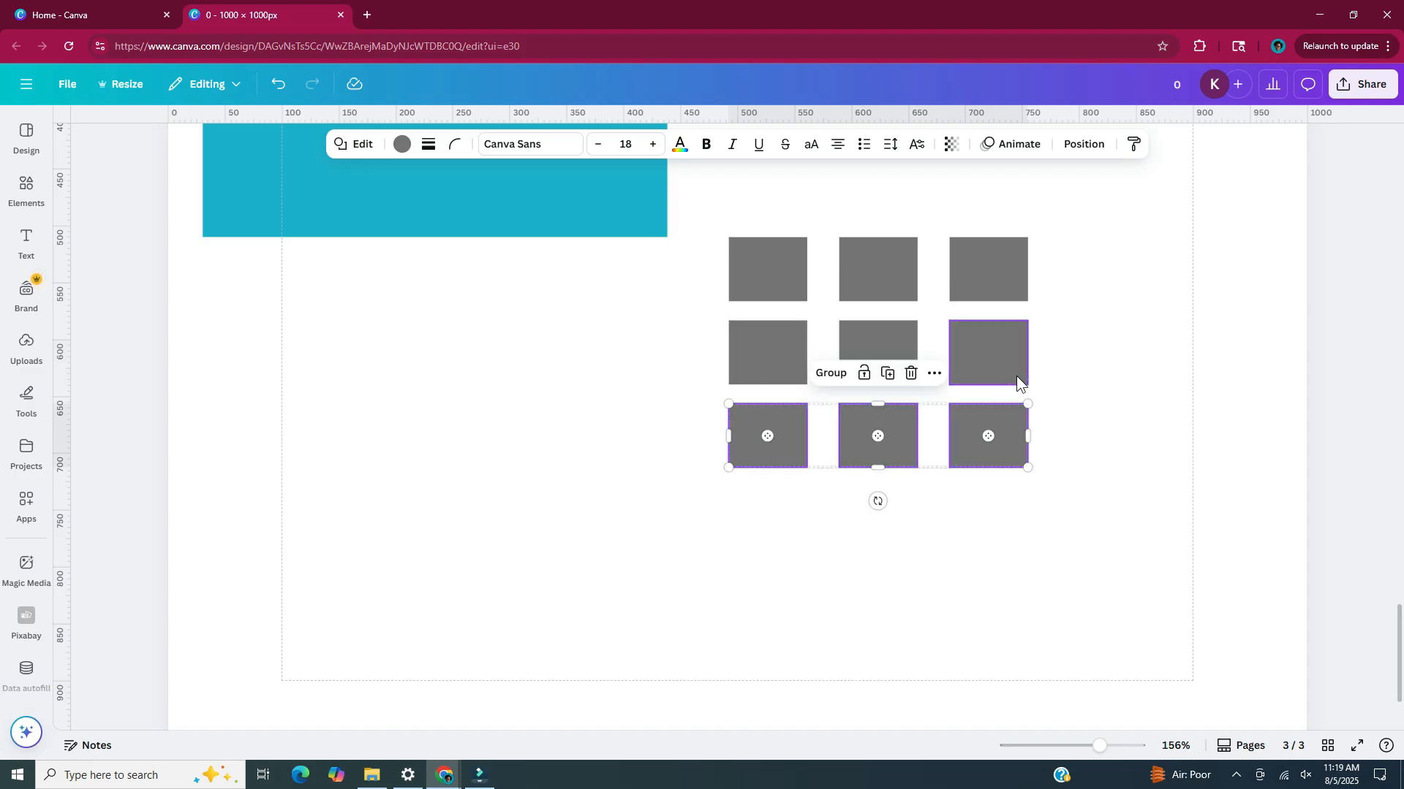
key("ctrl+d")
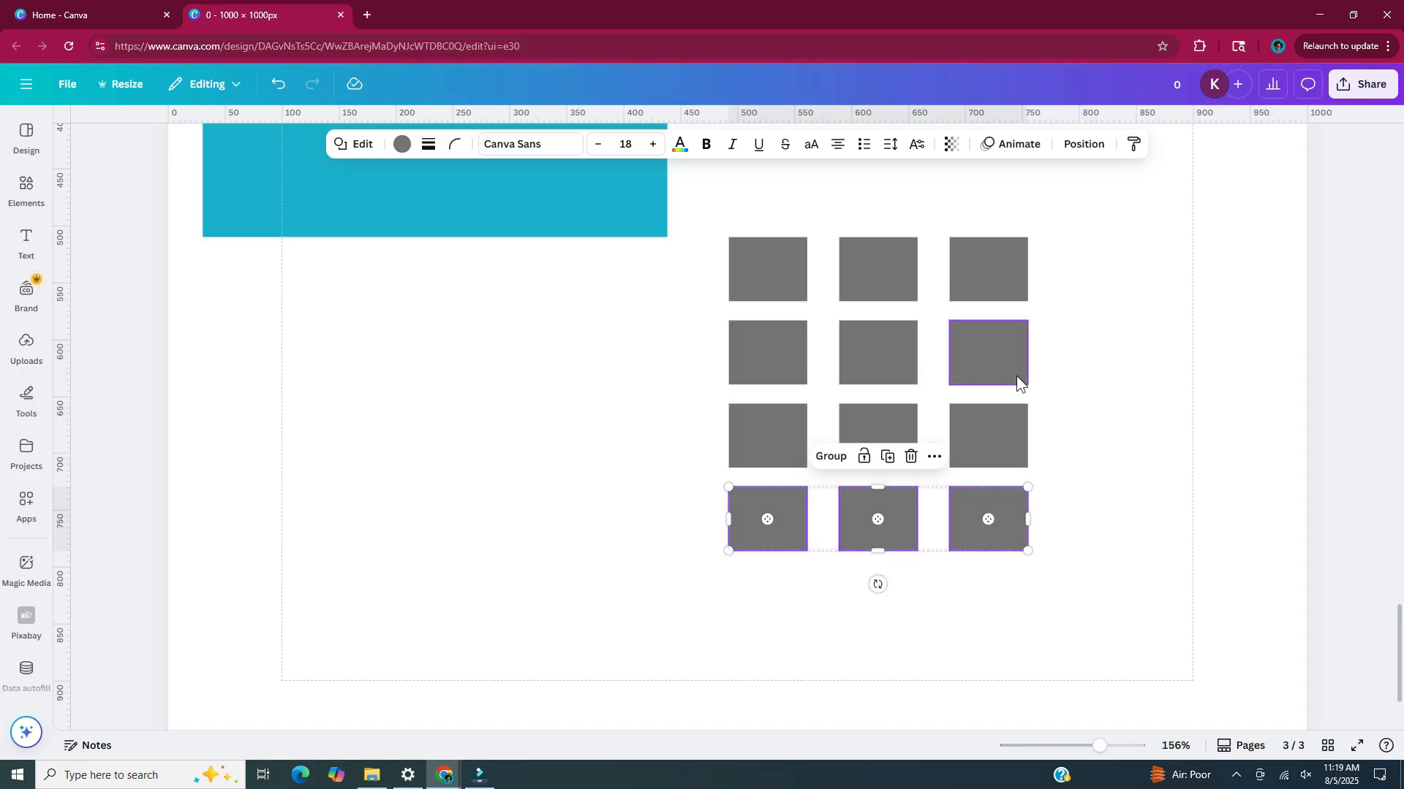
left_click(1073, 567)
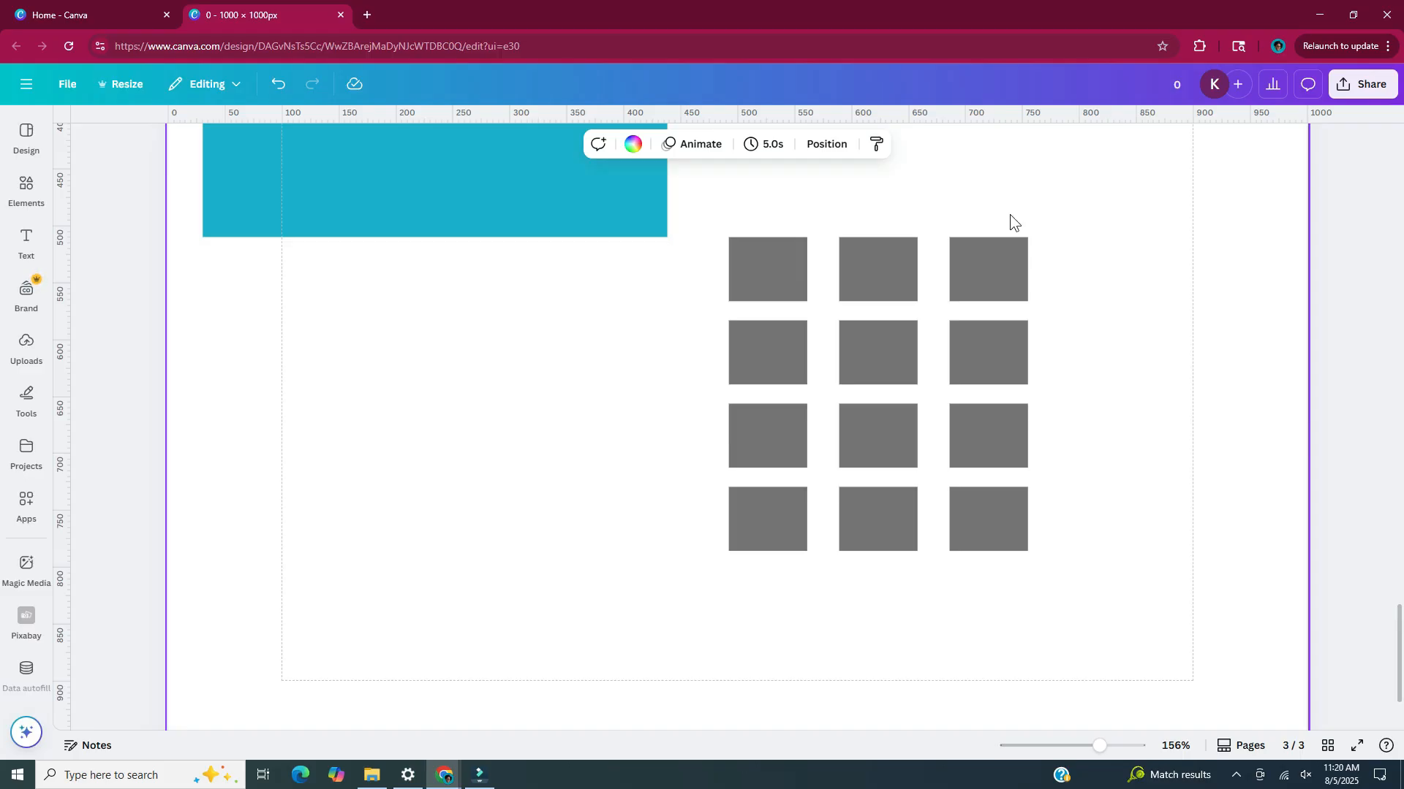
Duplicate the third column's top and bottom keys and place the copies as a fourth column aligned with those rows
left_click(1001, 269)
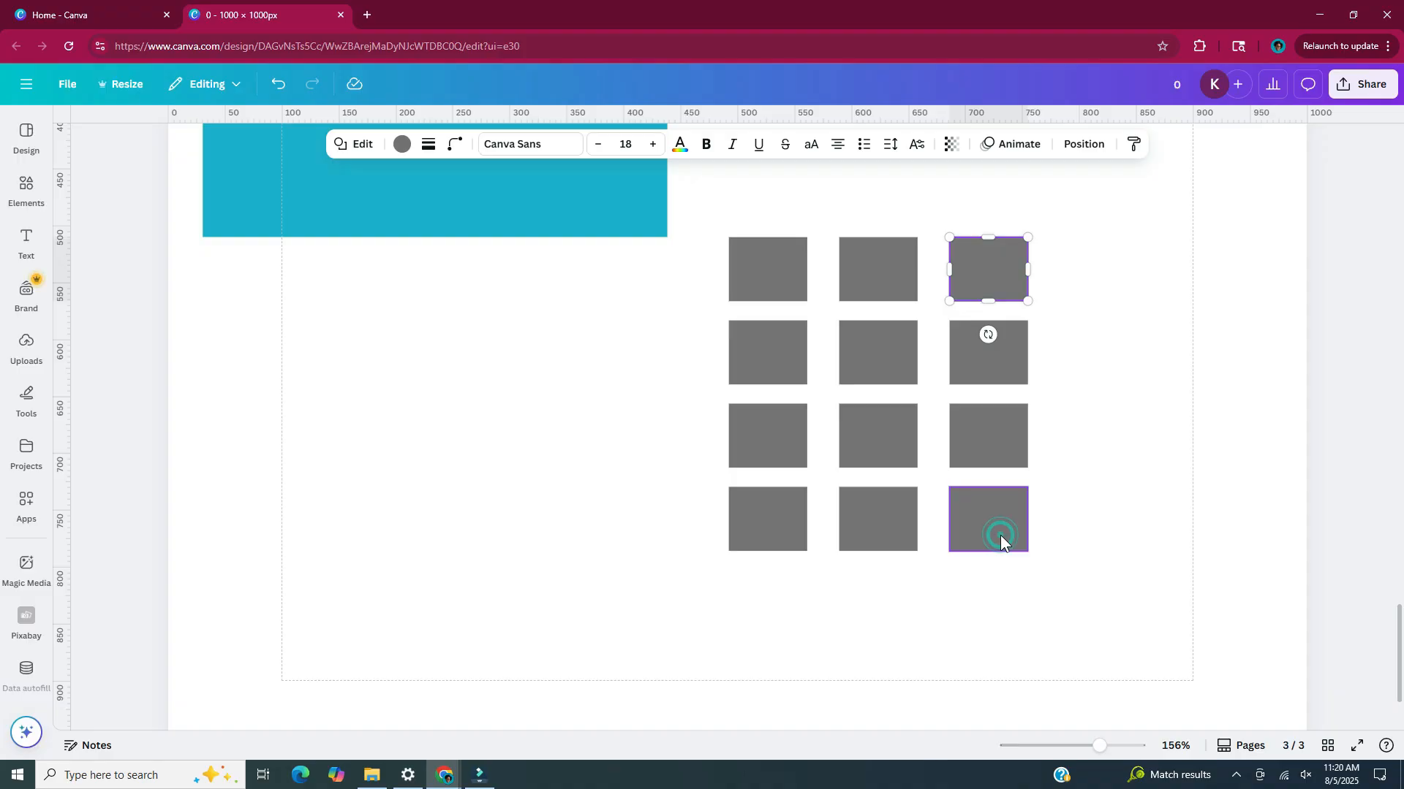
left_click(1000, 535, "shift")
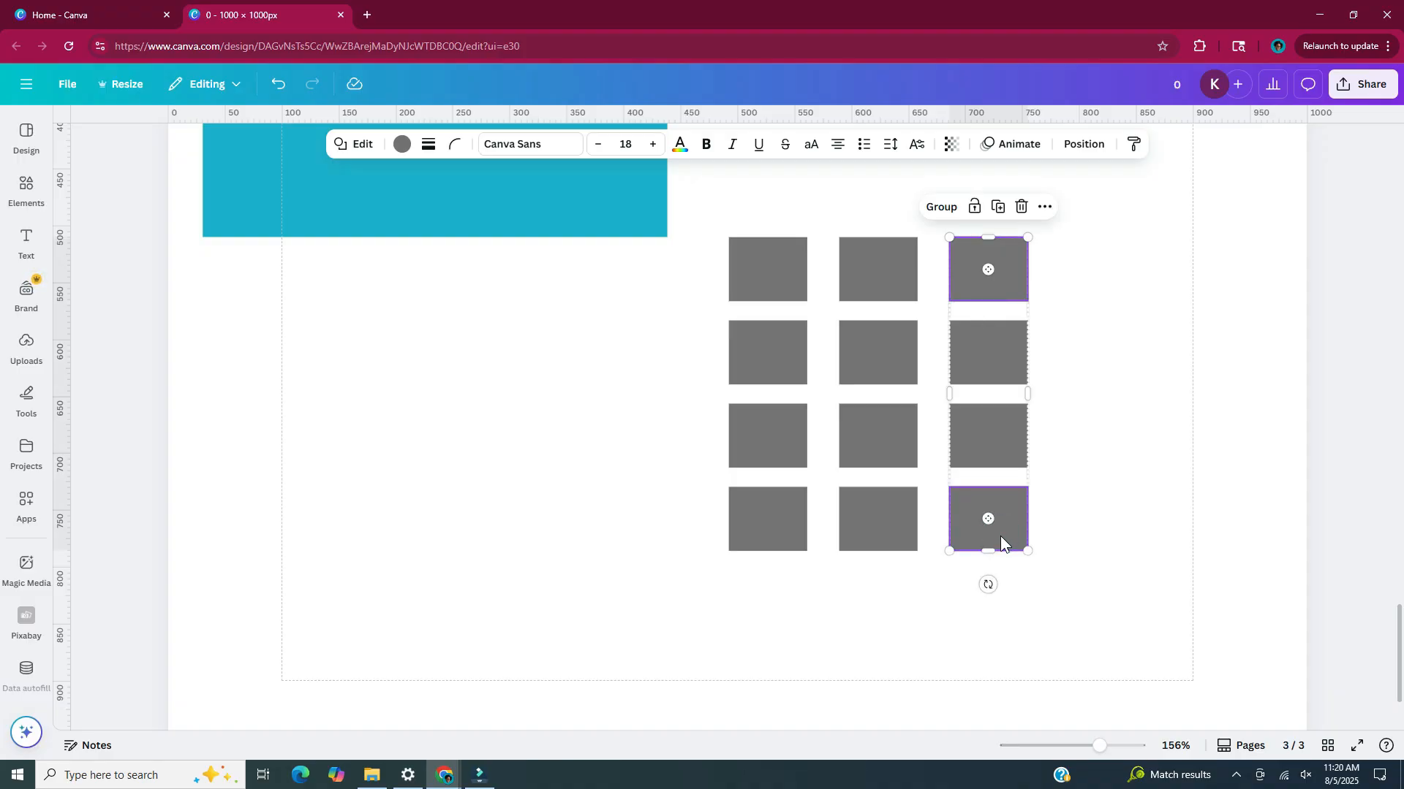
left_click_drag(1000, 536, 1024, 546)
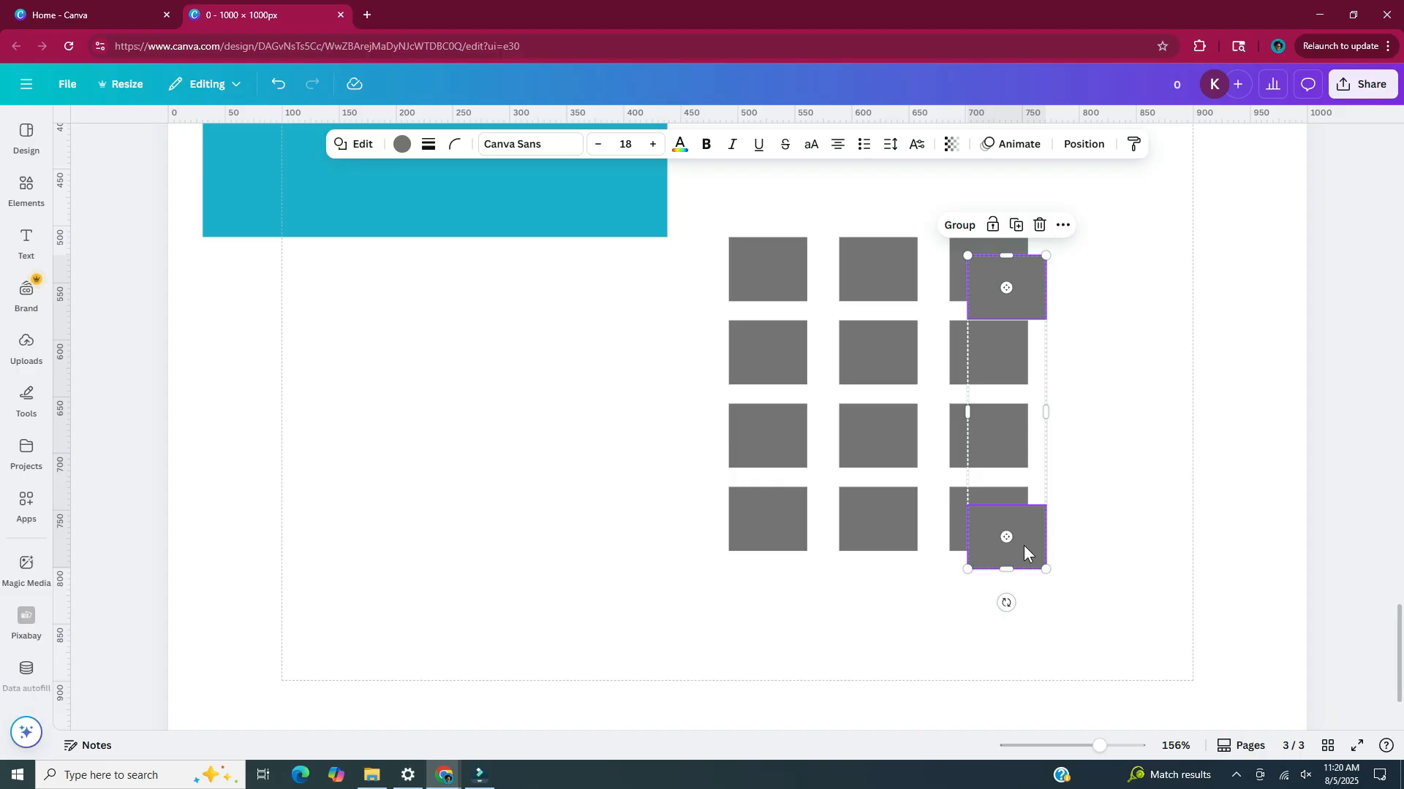
left_click_drag(1023, 545, 1117, 524)
Stretch the fourth column's two keys to span two rows each, and tighten the column gaps to match the row gaps
left_click(1116, 293)
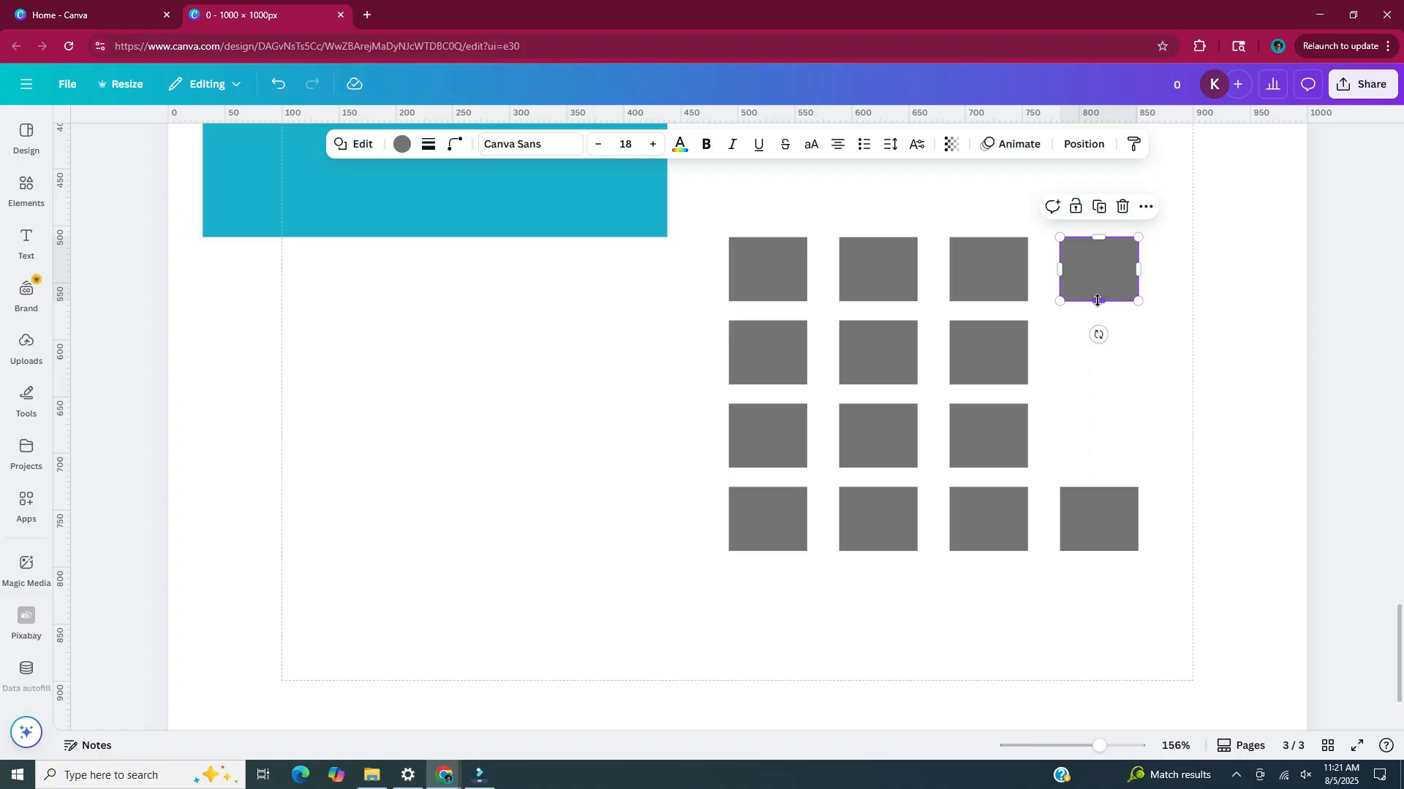
left_click_drag(1097, 301, 1099, 381)
left_click(1096, 537)
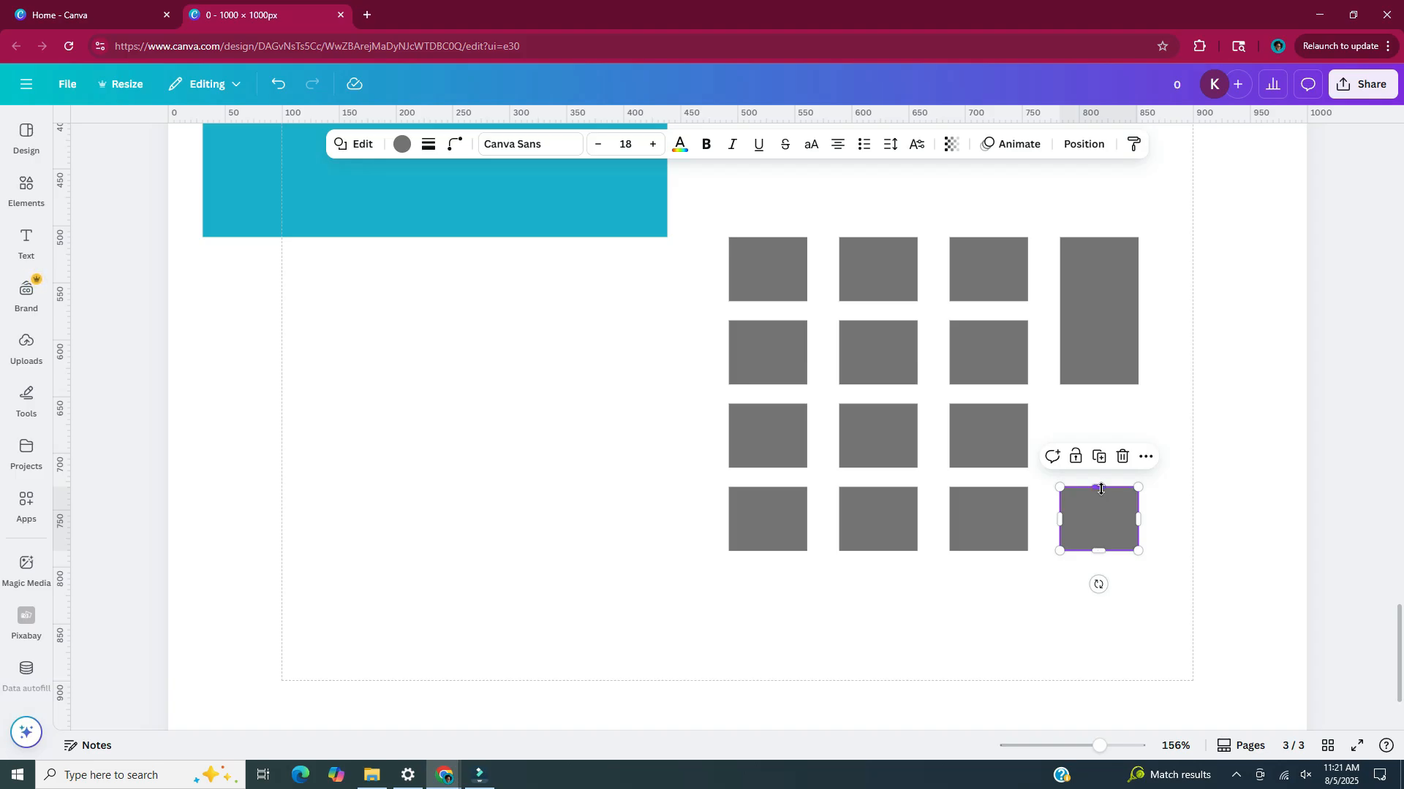
left_click_drag(1101, 489, 1098, 405)
left_click(844, 199)
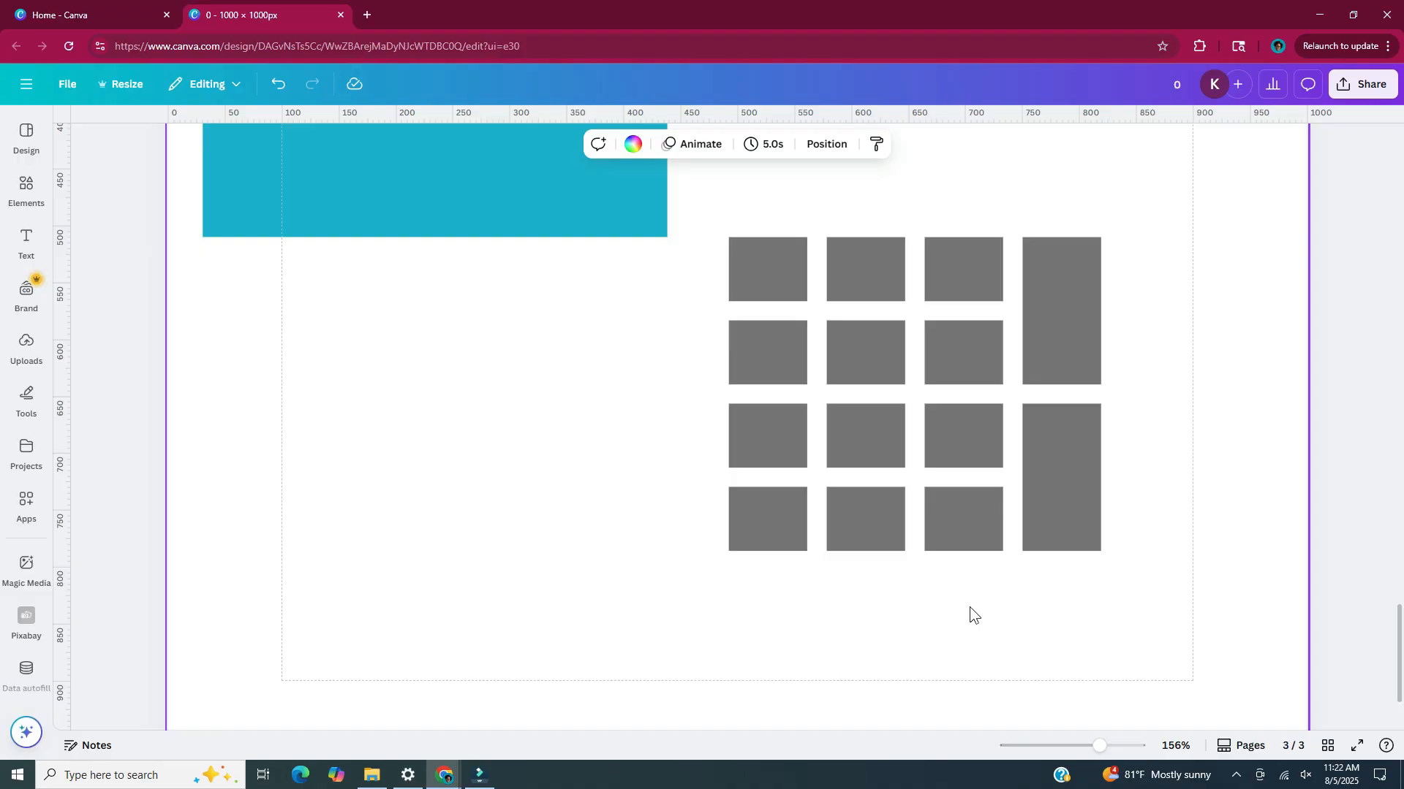
Add a bold white 0 in size 33.4 text and centre it on the bottom row's middle key
key("t")
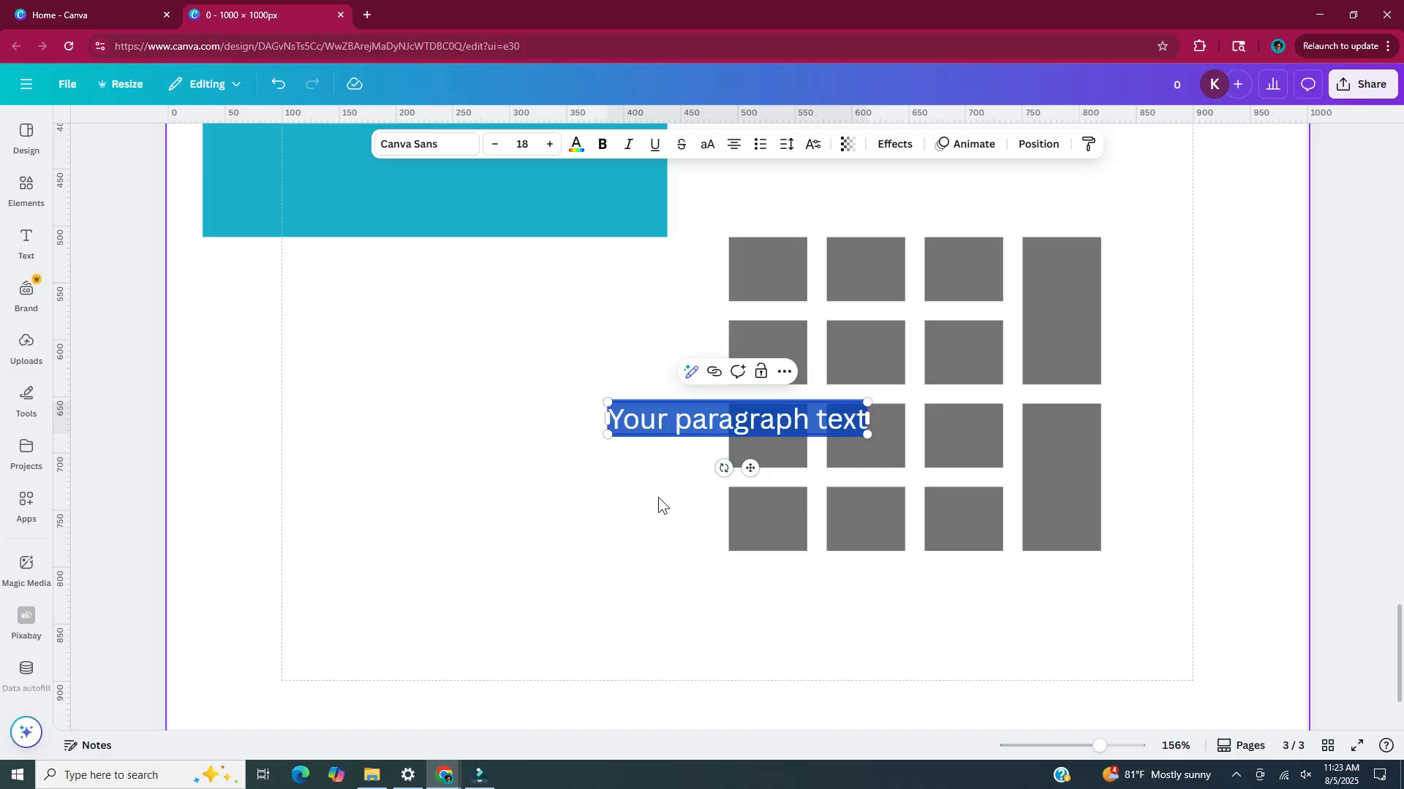
type("0")
left_click_drag(740, 465, 876, 578)
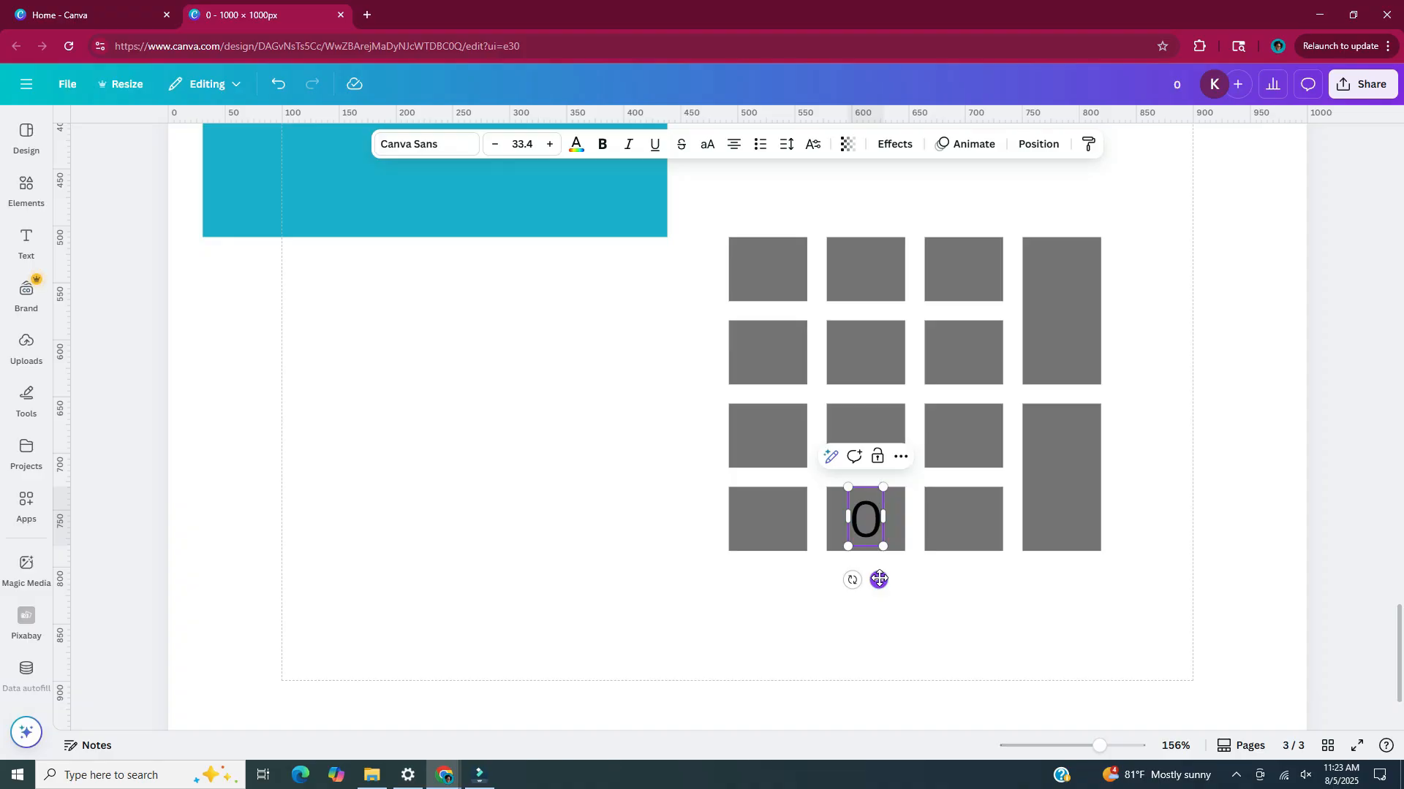
left_click(578, 149)
left_click(216, 370)
left_click(757, 581)
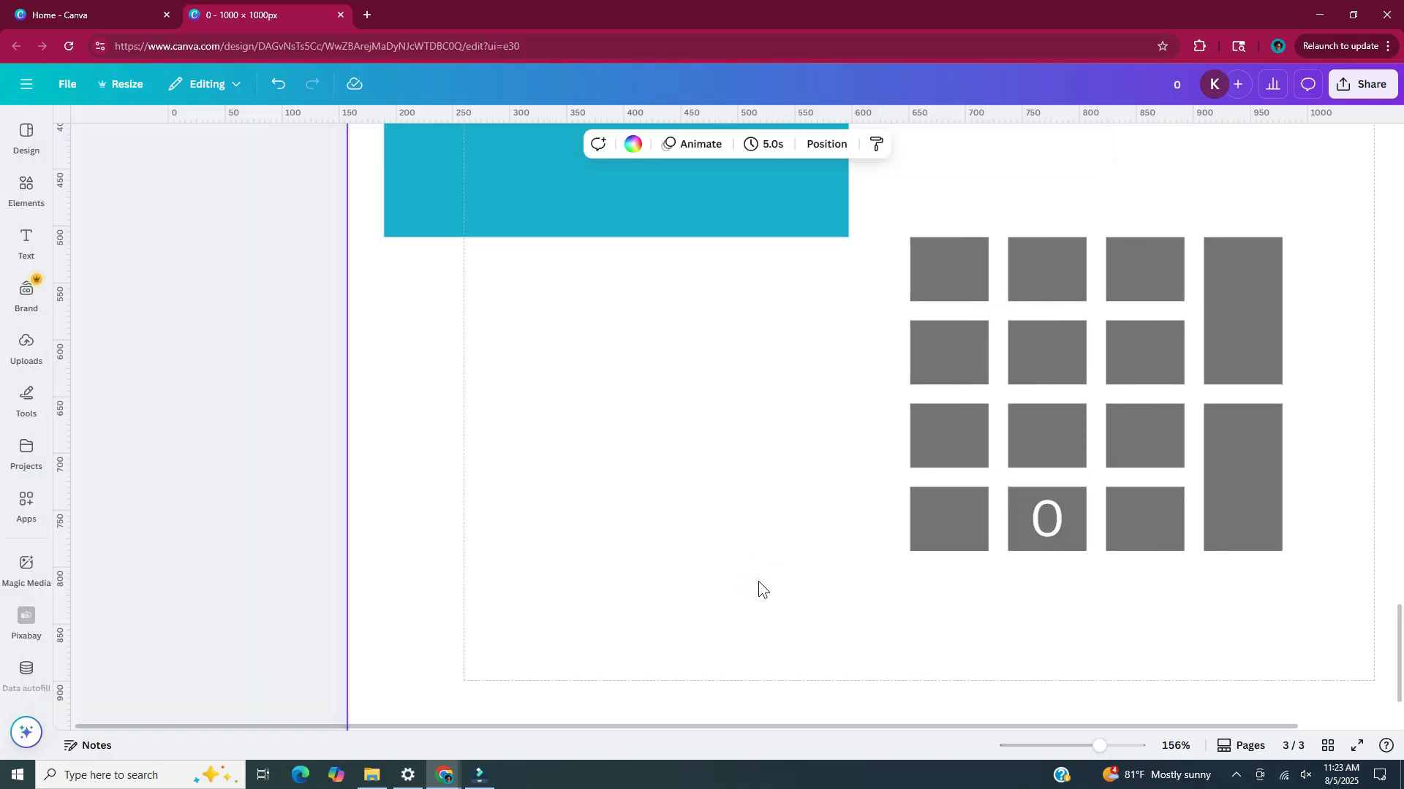
scroll(757, 582, "right", 3)
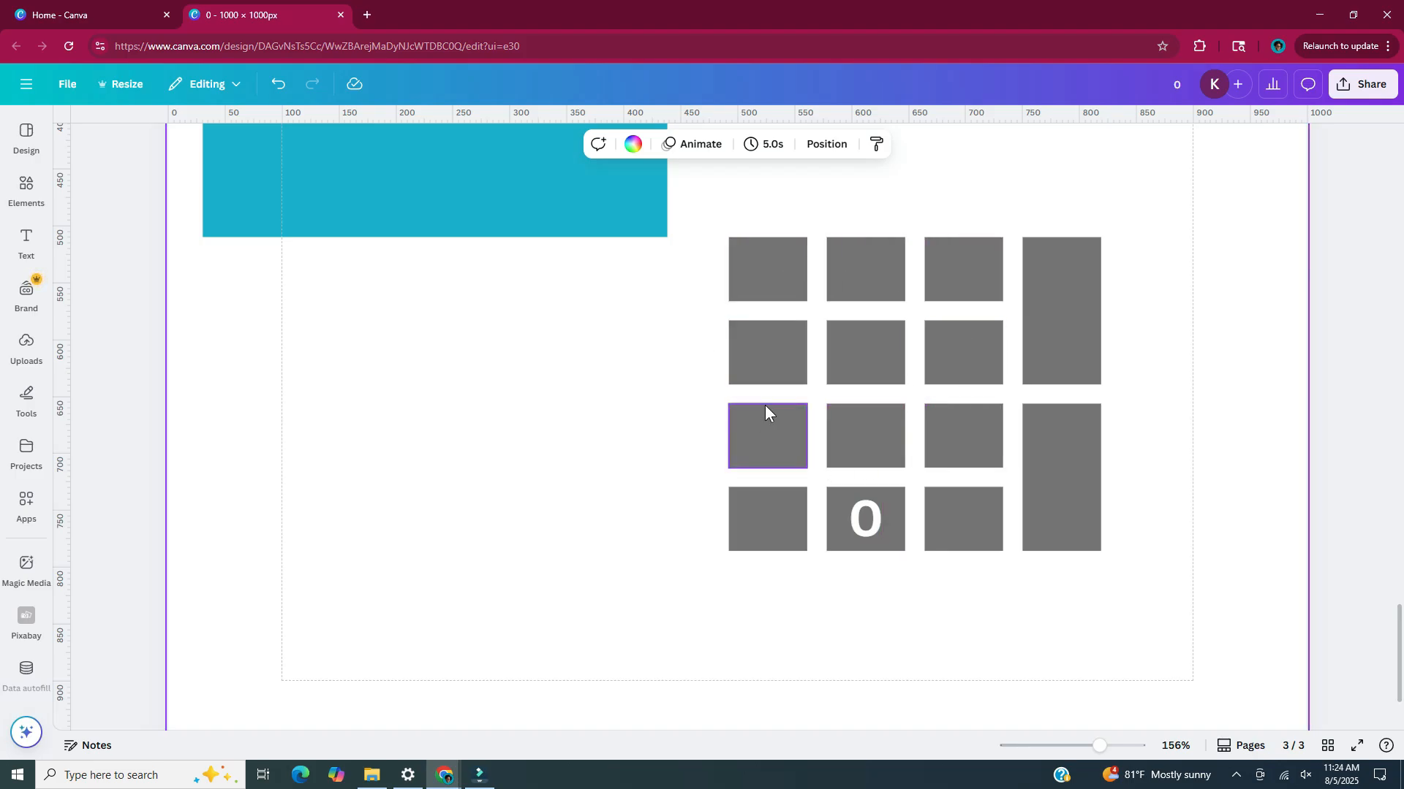
Duplicate the 0 onto the first two keys of the top row and change the copies to 1 and 2
left_click(868, 523)
key("ctrl+d")
double_click(887, 545)
type("1")
left_click_drag(897, 600, 783, 334)
key("ctrl+d")
left_click_drag(799, 351, 880, 336)
key("Return")
type("2")
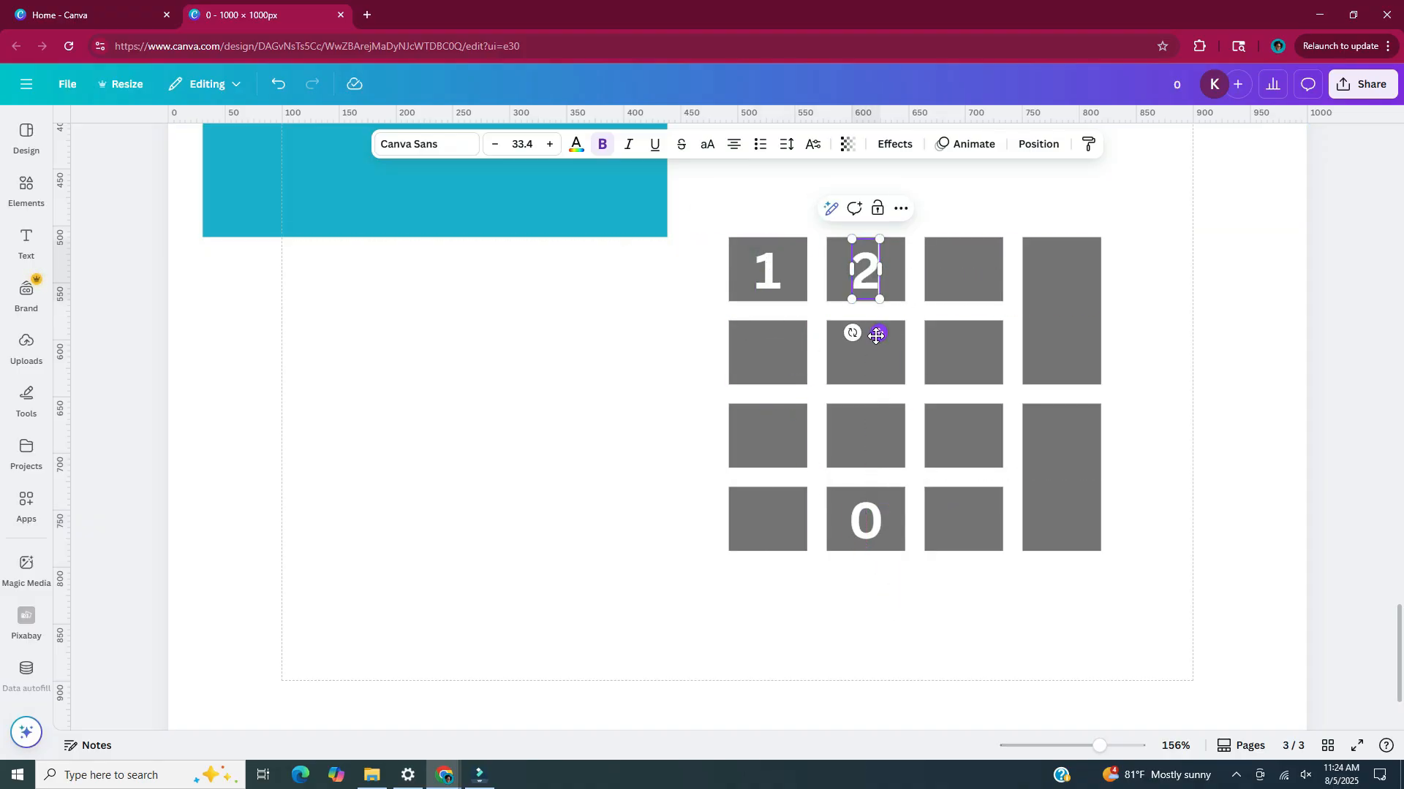
Number the remaining keys of the first three rows in reading order so that they run up to 9
type("4")
double_click(865, 354)
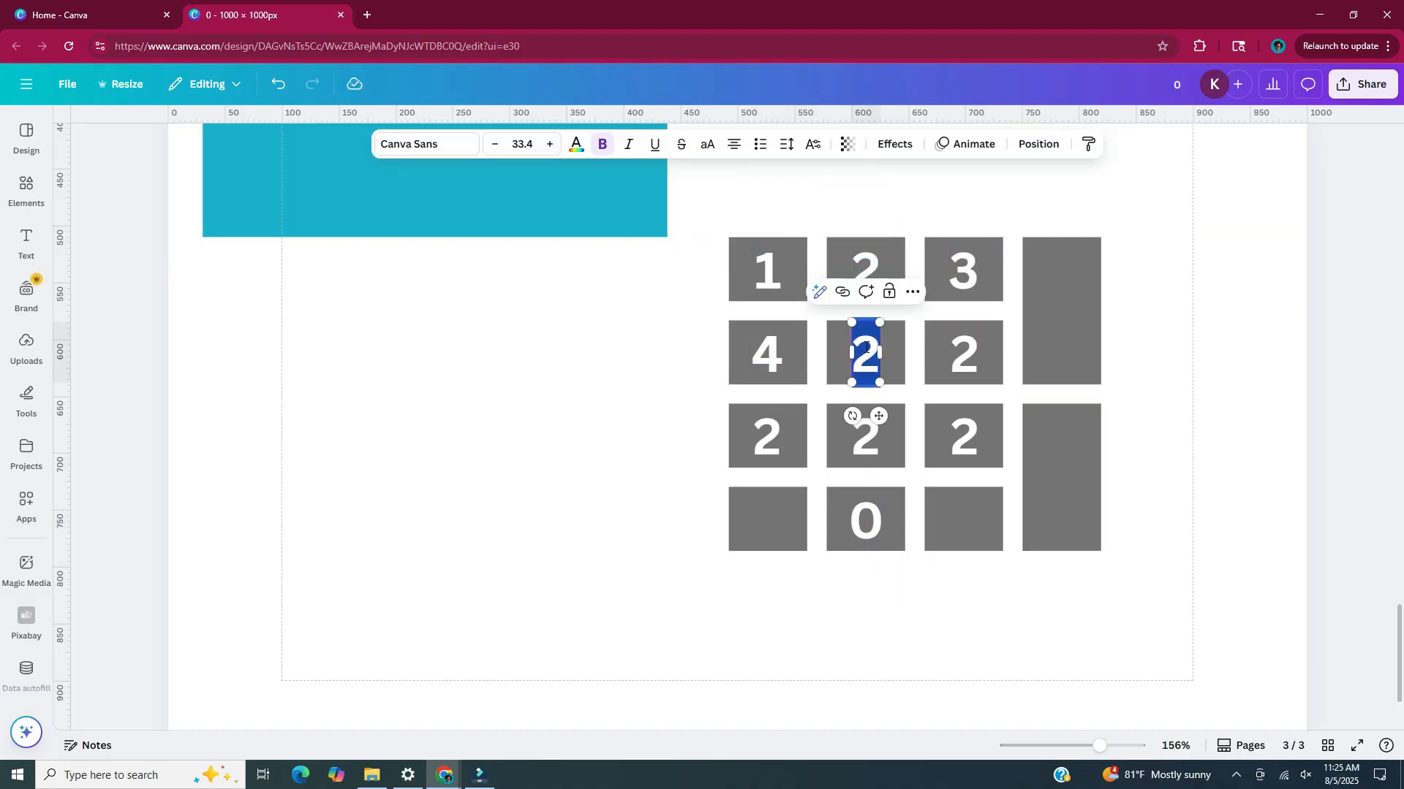
type("5")
double_click(962, 353)
type("6")
double_click(763, 433)
type("7")
double_click(866, 436)
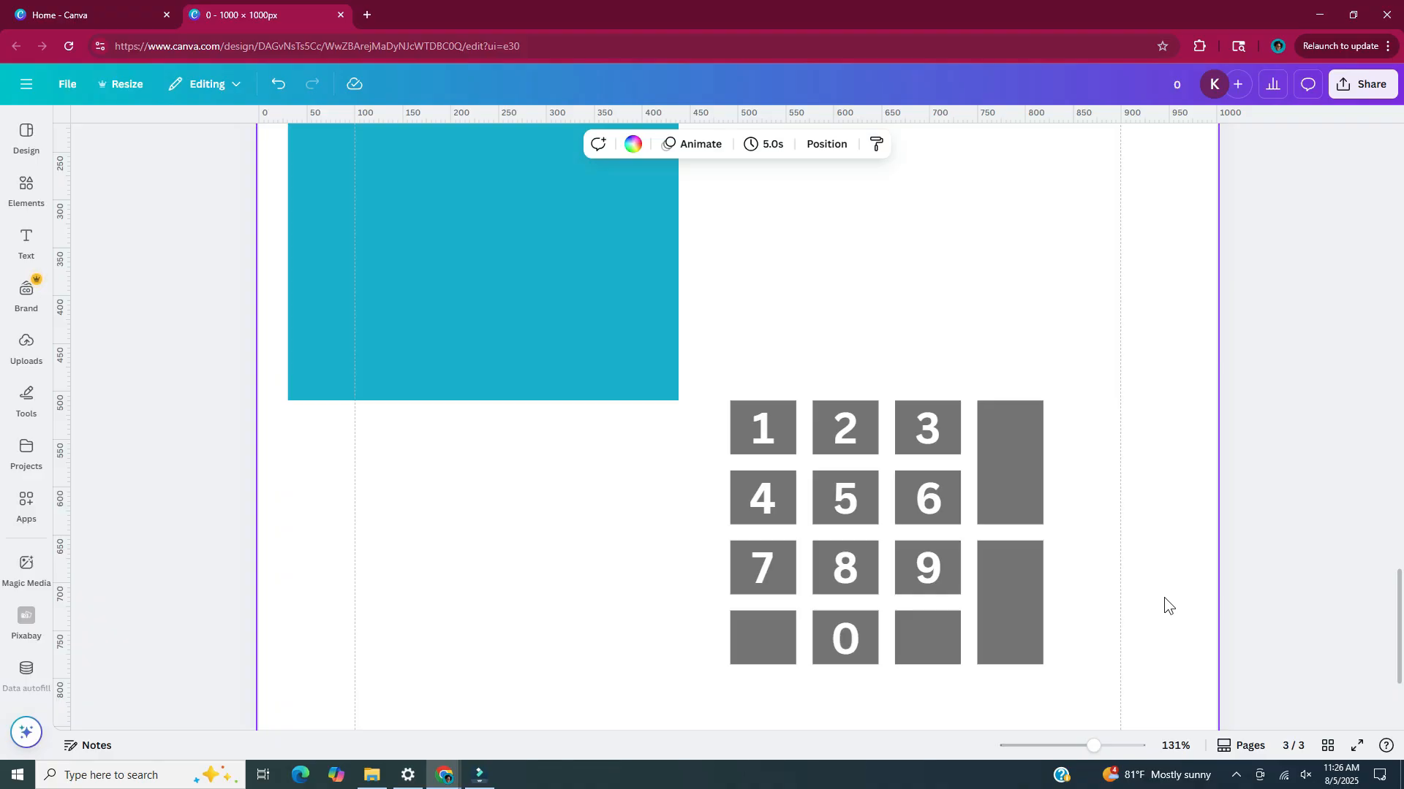
Duplicate the upper tall gray key and place the copy in the empty area above the keypad
left_click(1008, 483)
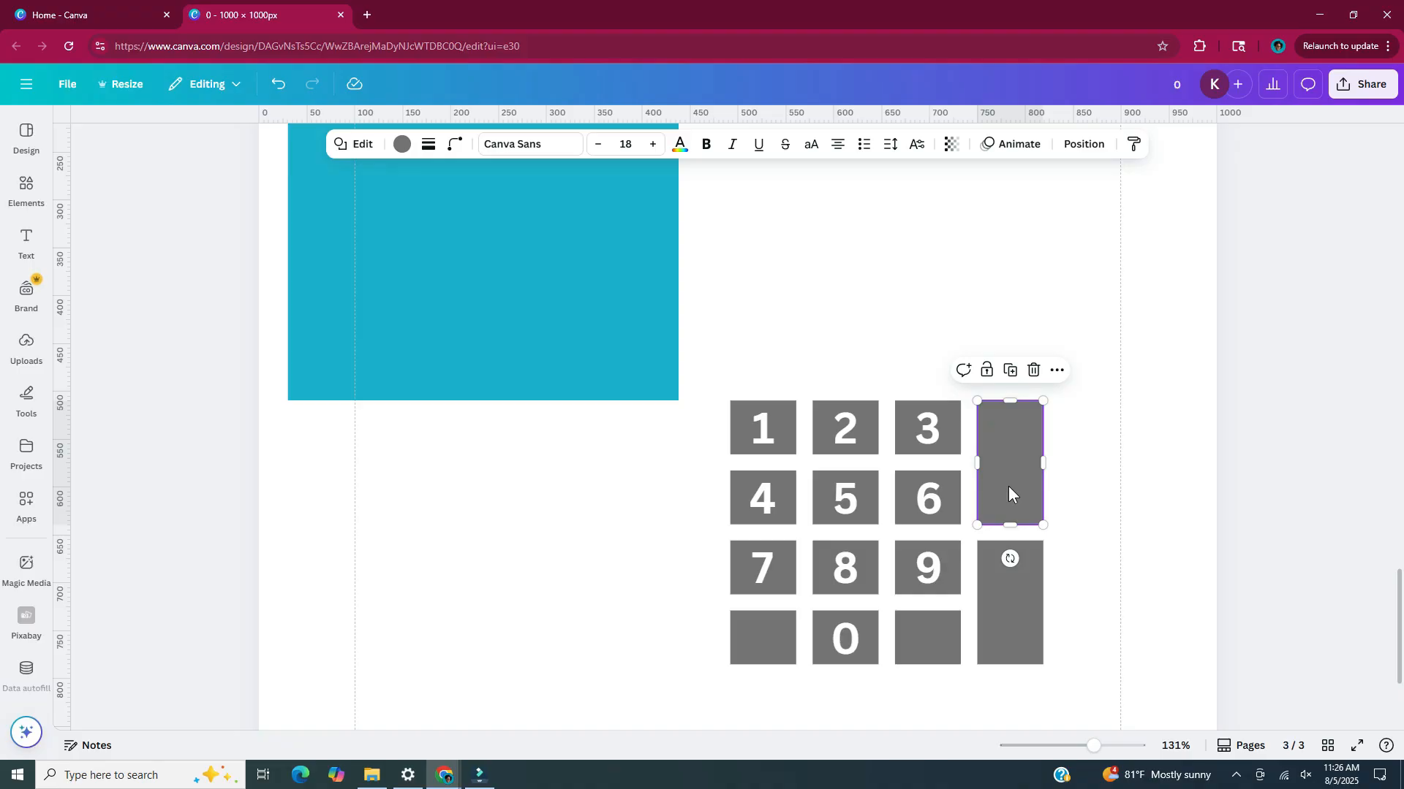
left_click_drag(1007, 486, 1024, 502)
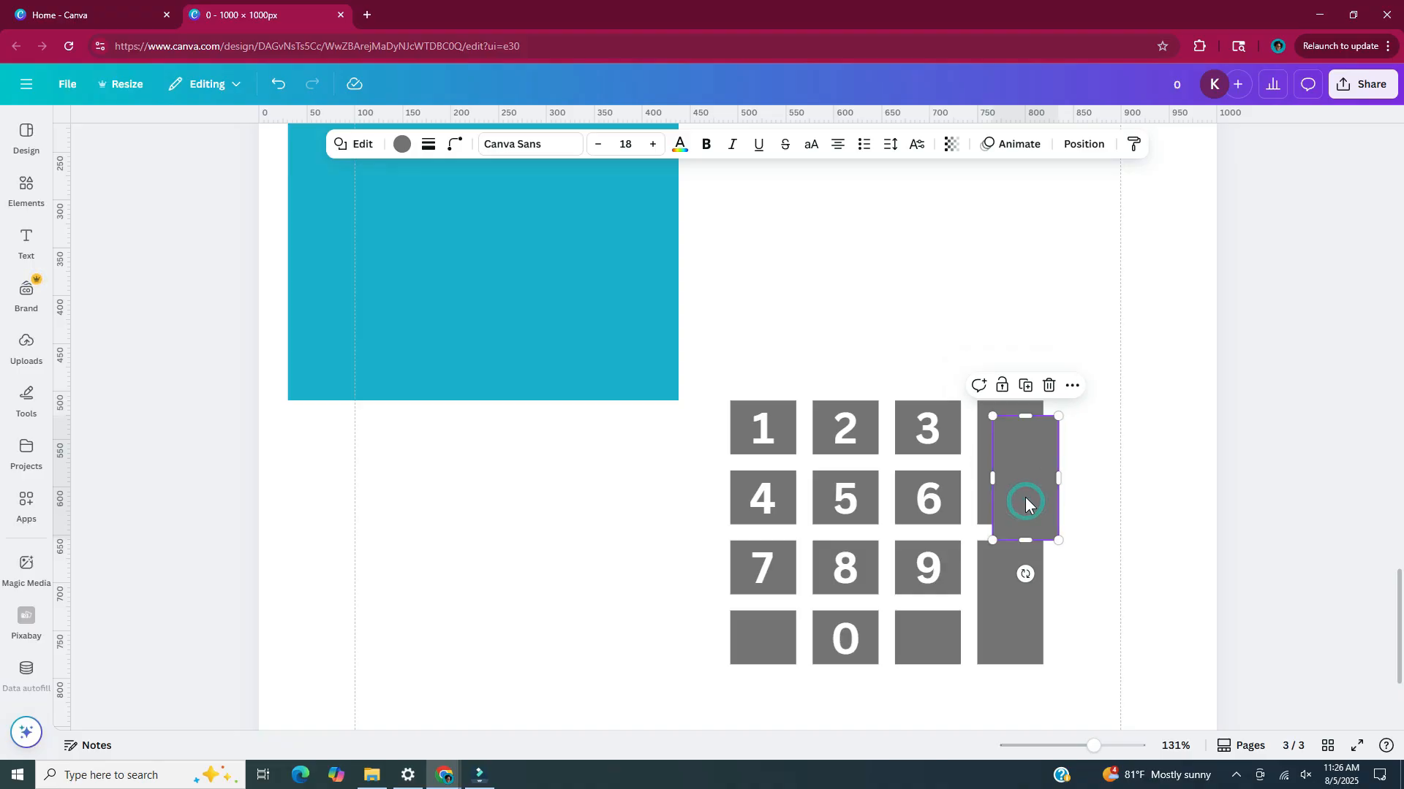
left_click_drag(1025, 497, 974, 244)
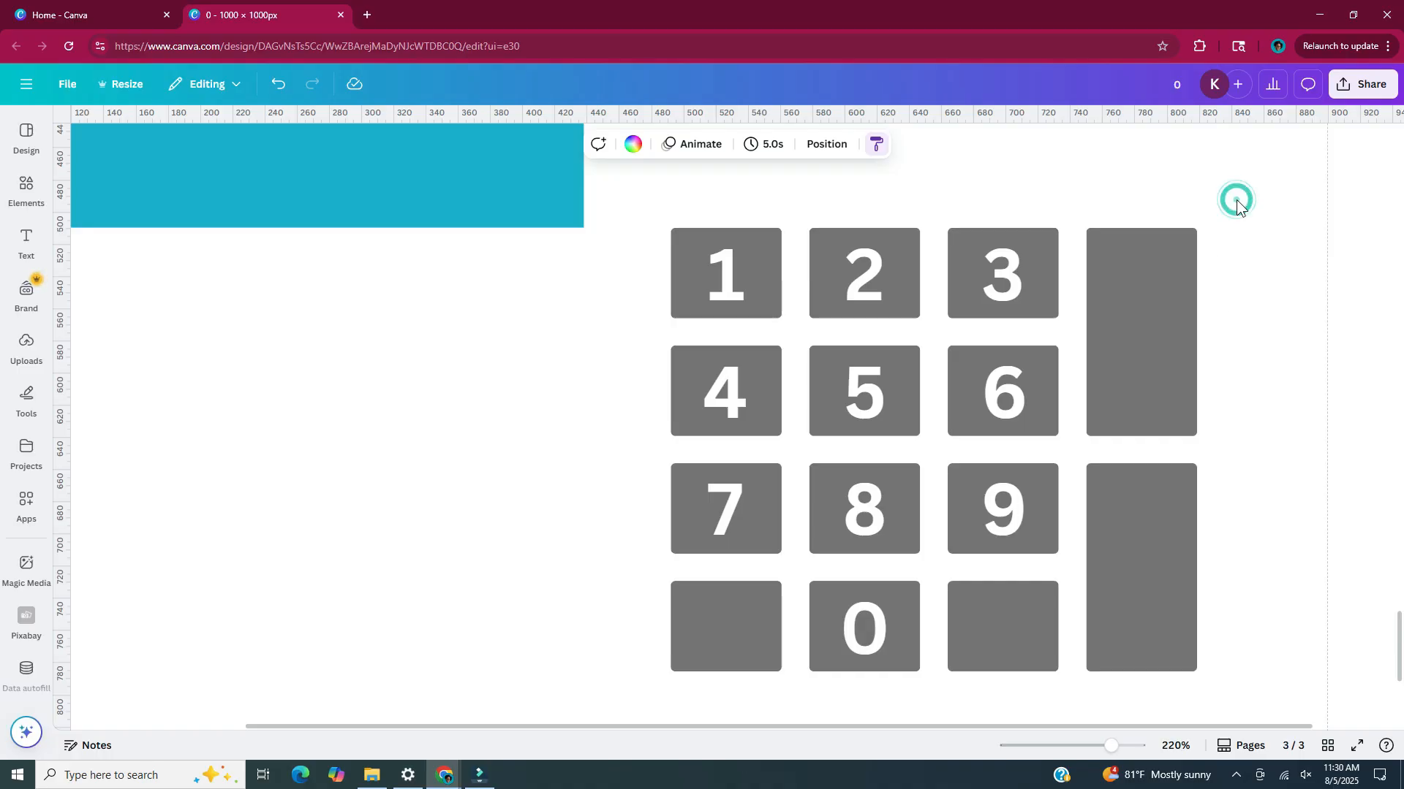
Group all the keys and numbers and place the keypad in the lower part of the blue rectangle, centred horizontally
left_click_drag(1235, 199, 634, 702)
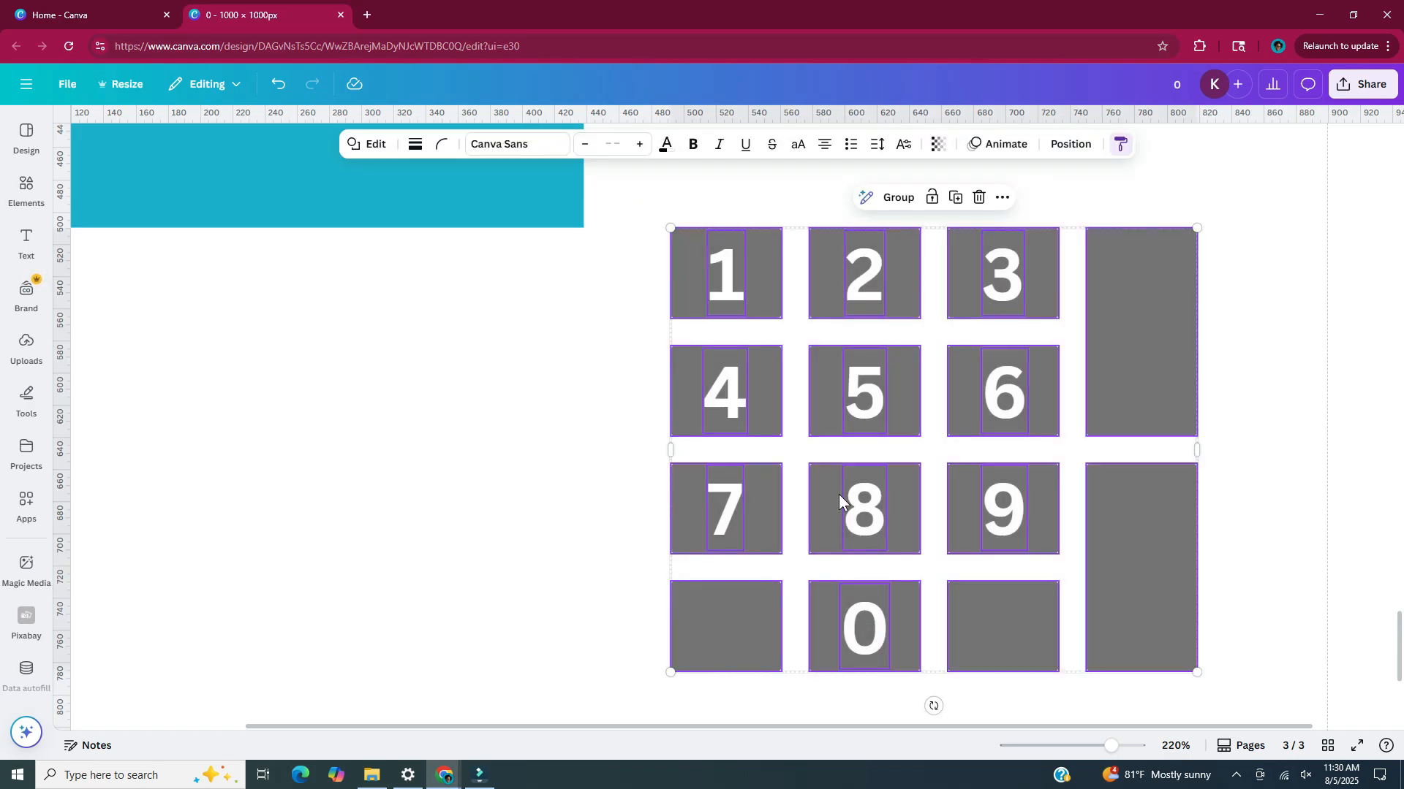
key("ctrl+g")
key("ctrl+alt+0")
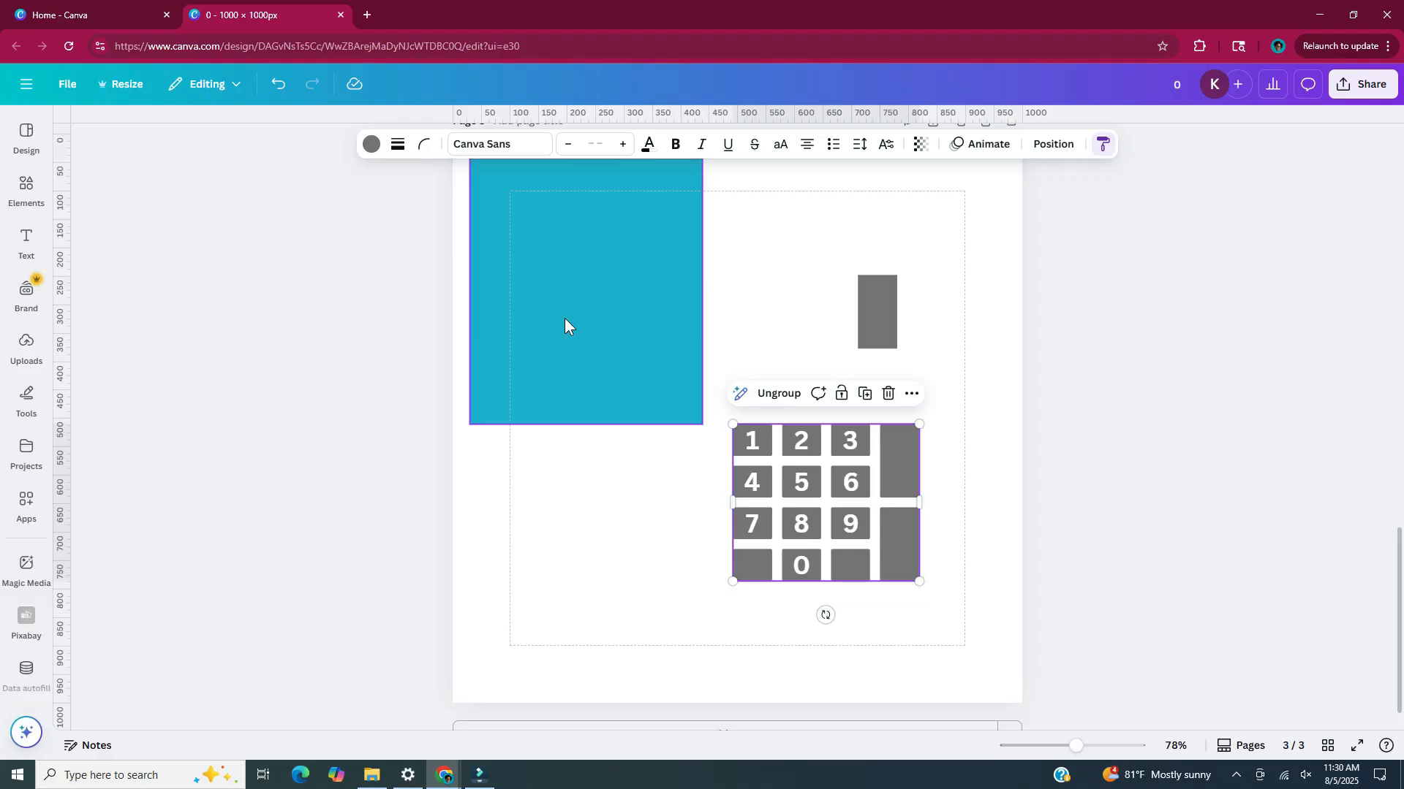
left_click_drag(795, 510, 556, 326)
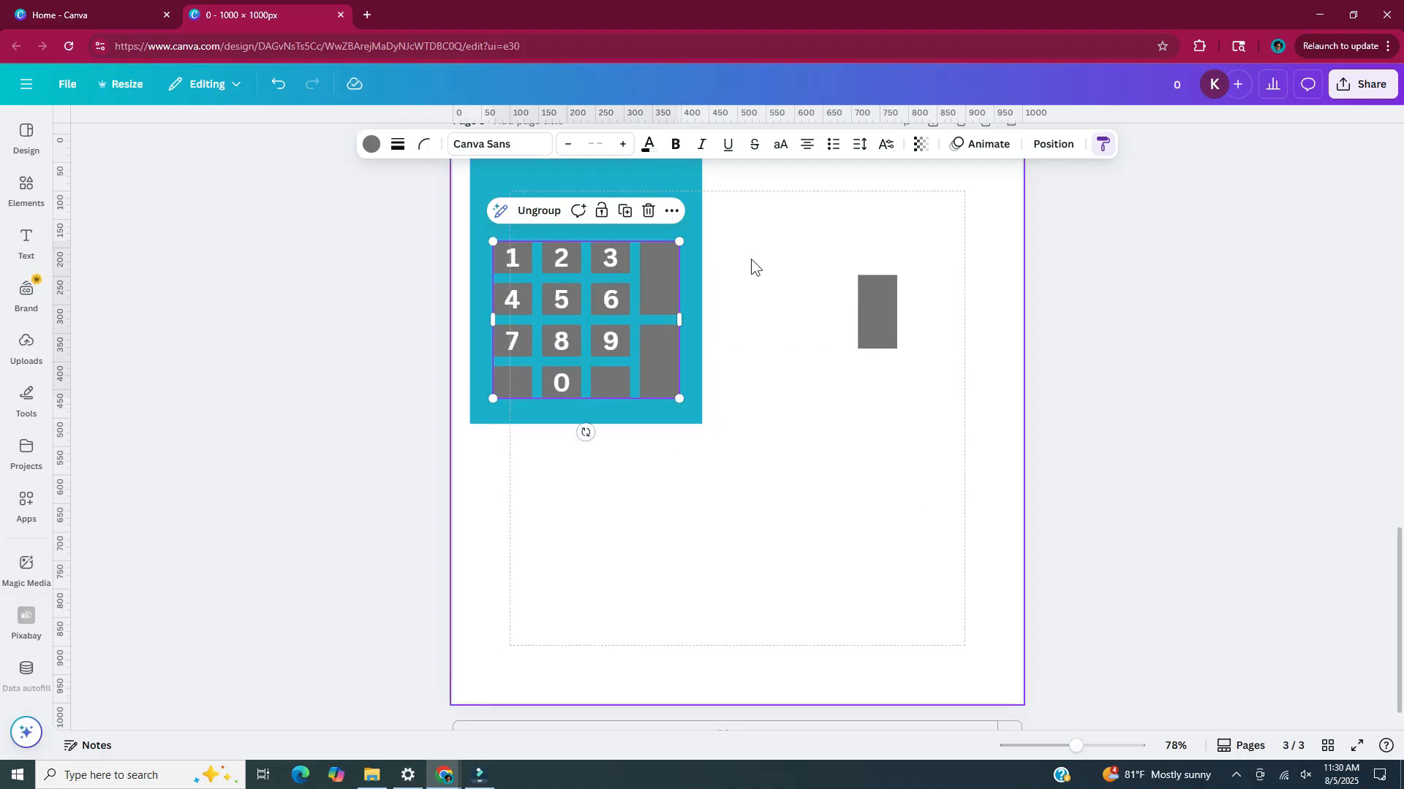
Select the blue rectangle with its keypad, centre it on the page and enlarge it to about 586 px wide
scroll(752, 259, "up", 1)
left_click_drag(731, 225, 694, 557)
left_click_drag(801, 351, 928, 284)
left_click_drag(690, 469, 717, 526)
Move the spare gray key to the right of the blue rectangle and rotate it 90° to lie horizontally
left_click(939, 399)
left_click_drag(881, 401, 959, 399)
scroll(959, 399, "up", 2)
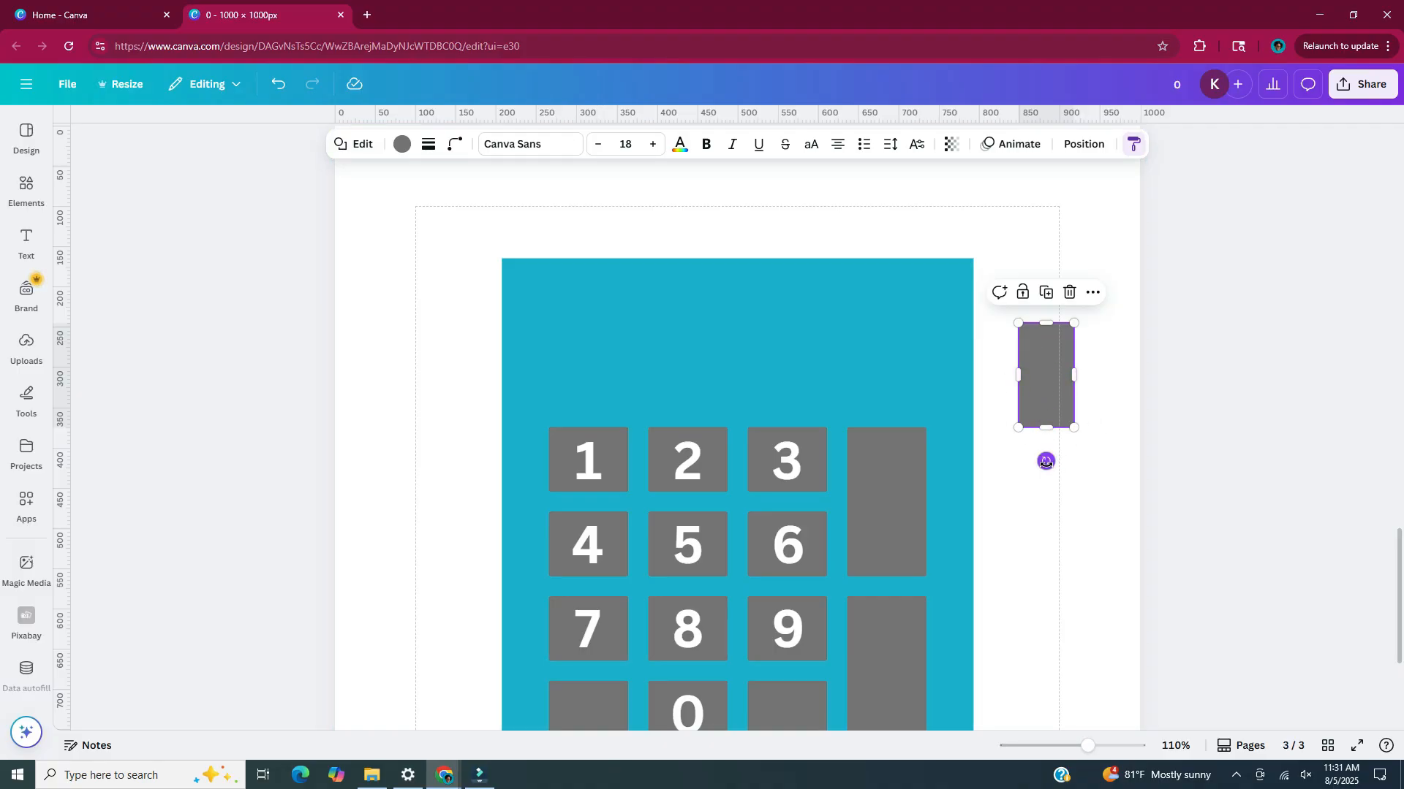
left_click_drag(1046, 461, 1133, 375)
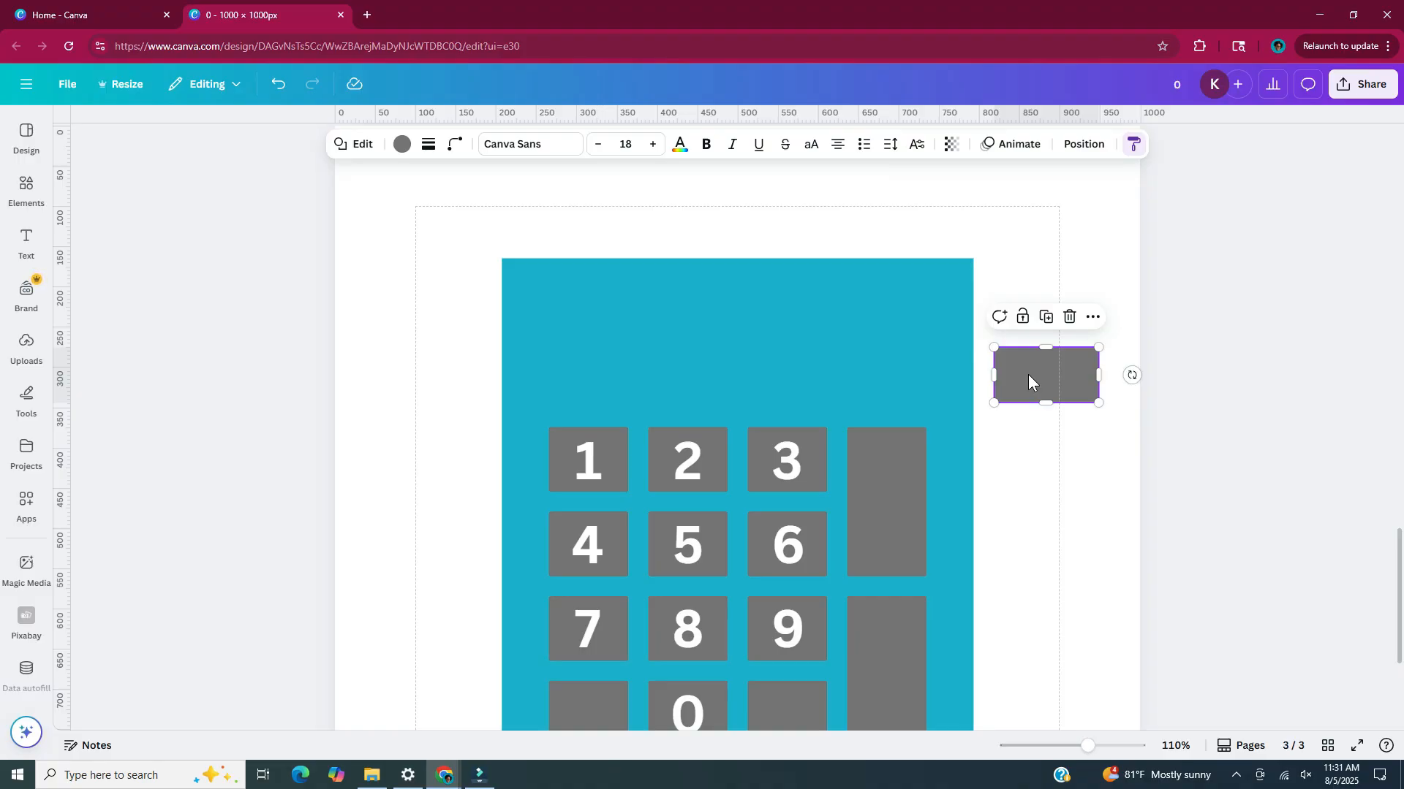
Place the spare gray key above the keypad, stretch it to the keypad's width as a display, and narrow the blue body to about 540 px
left_click_drag(1027, 374, 601, 383)
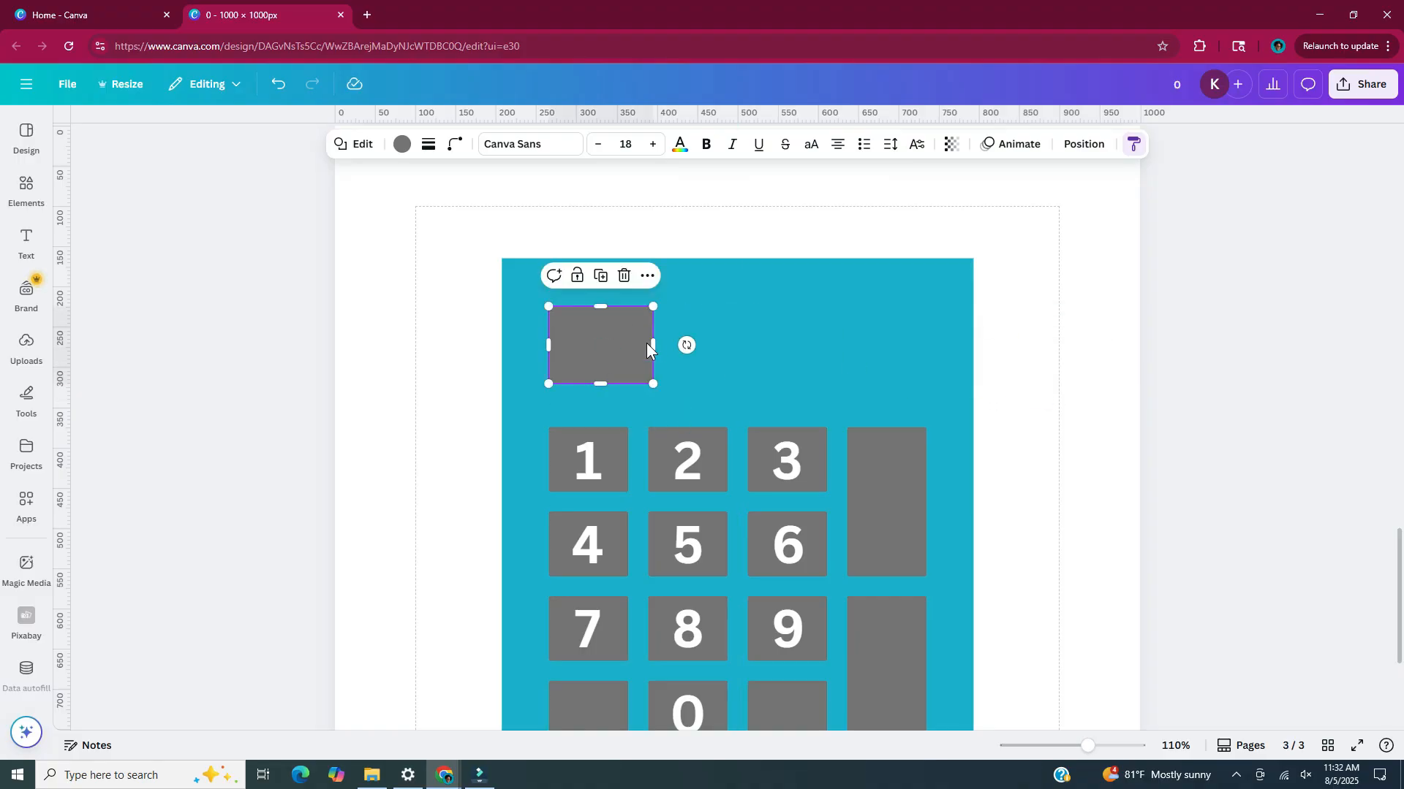
left_click_drag(653, 345, 930, 341)
scroll(1073, 393, "down", 2)
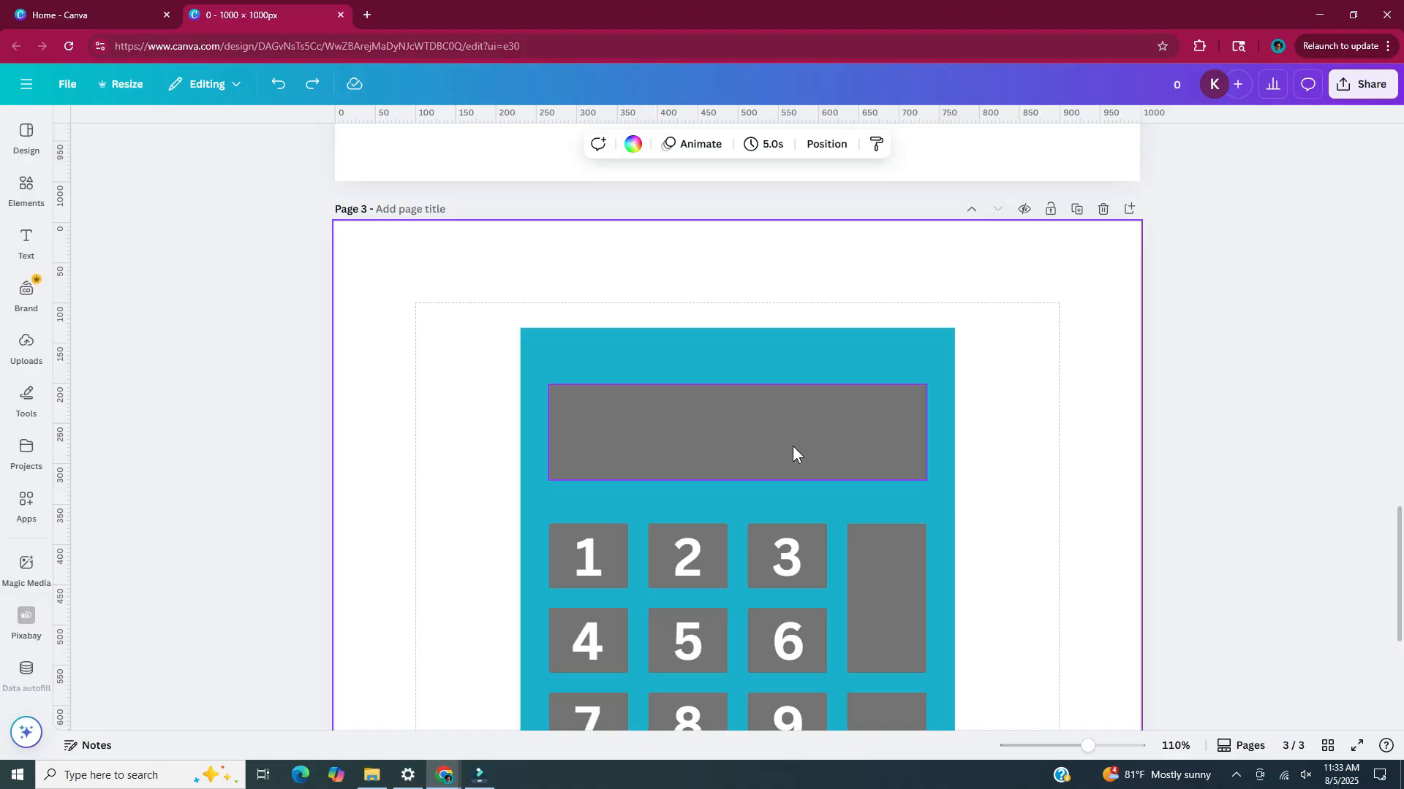
Recolour the display rectangle above the keypad with a lighter gray from the default solid colors
left_click(793, 446)
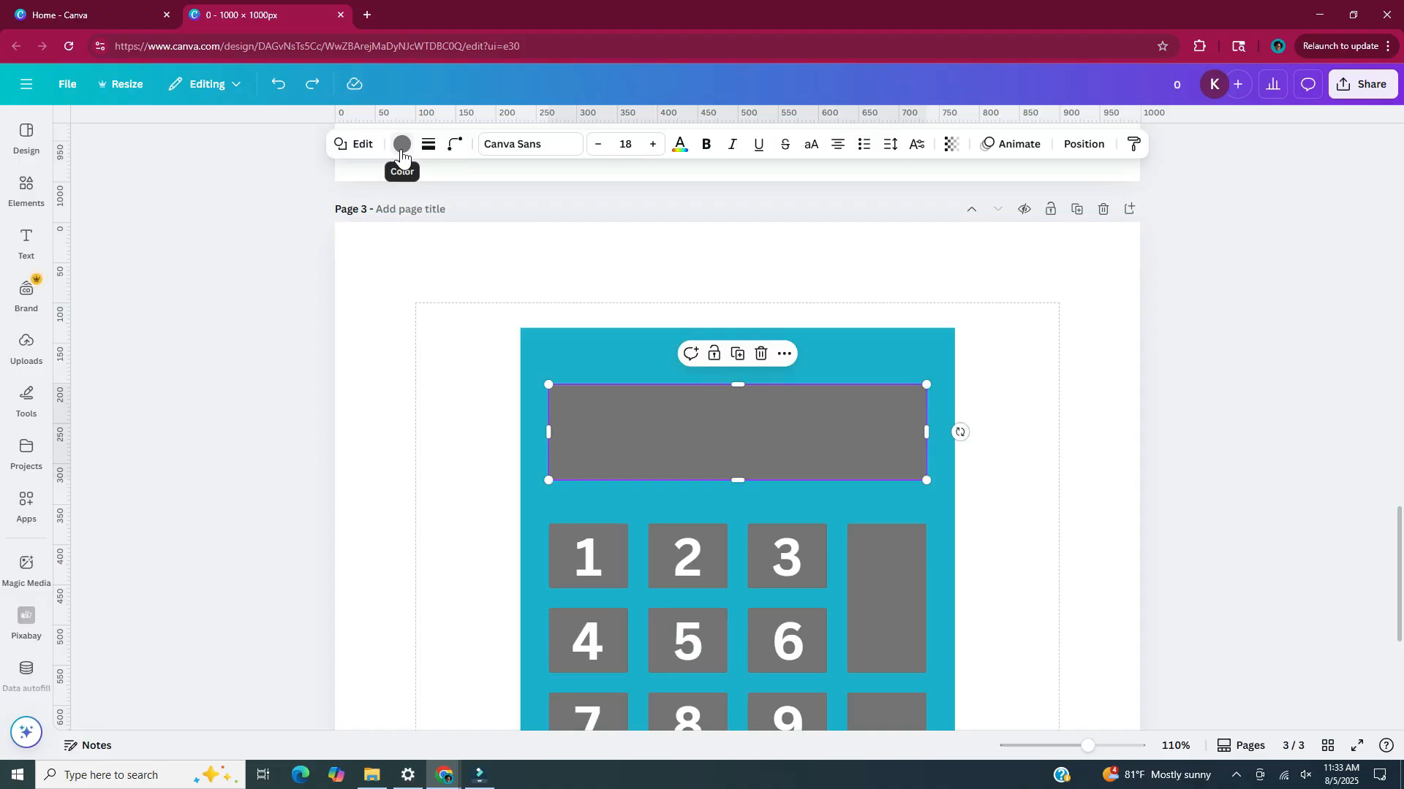
left_click(402, 144)
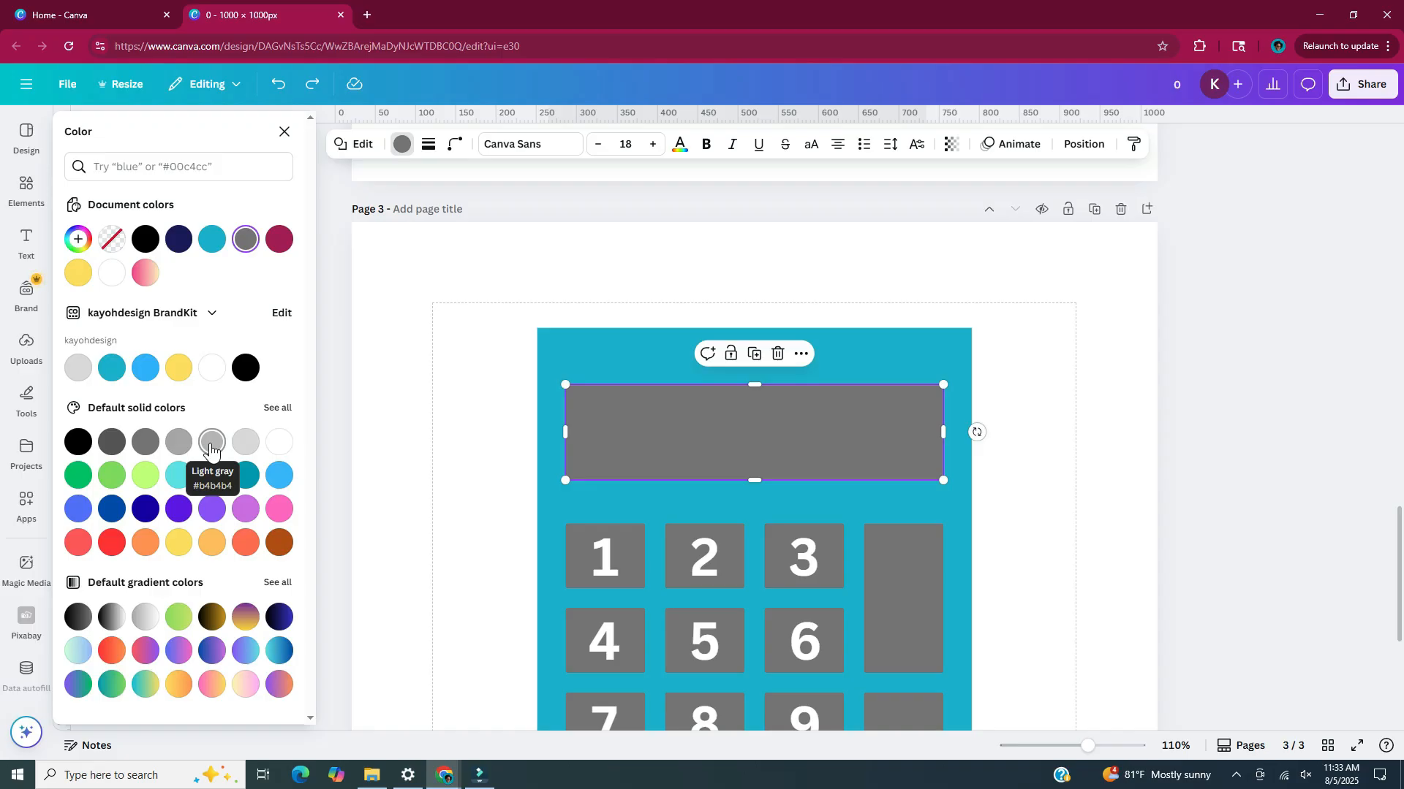
left_click(179, 441)
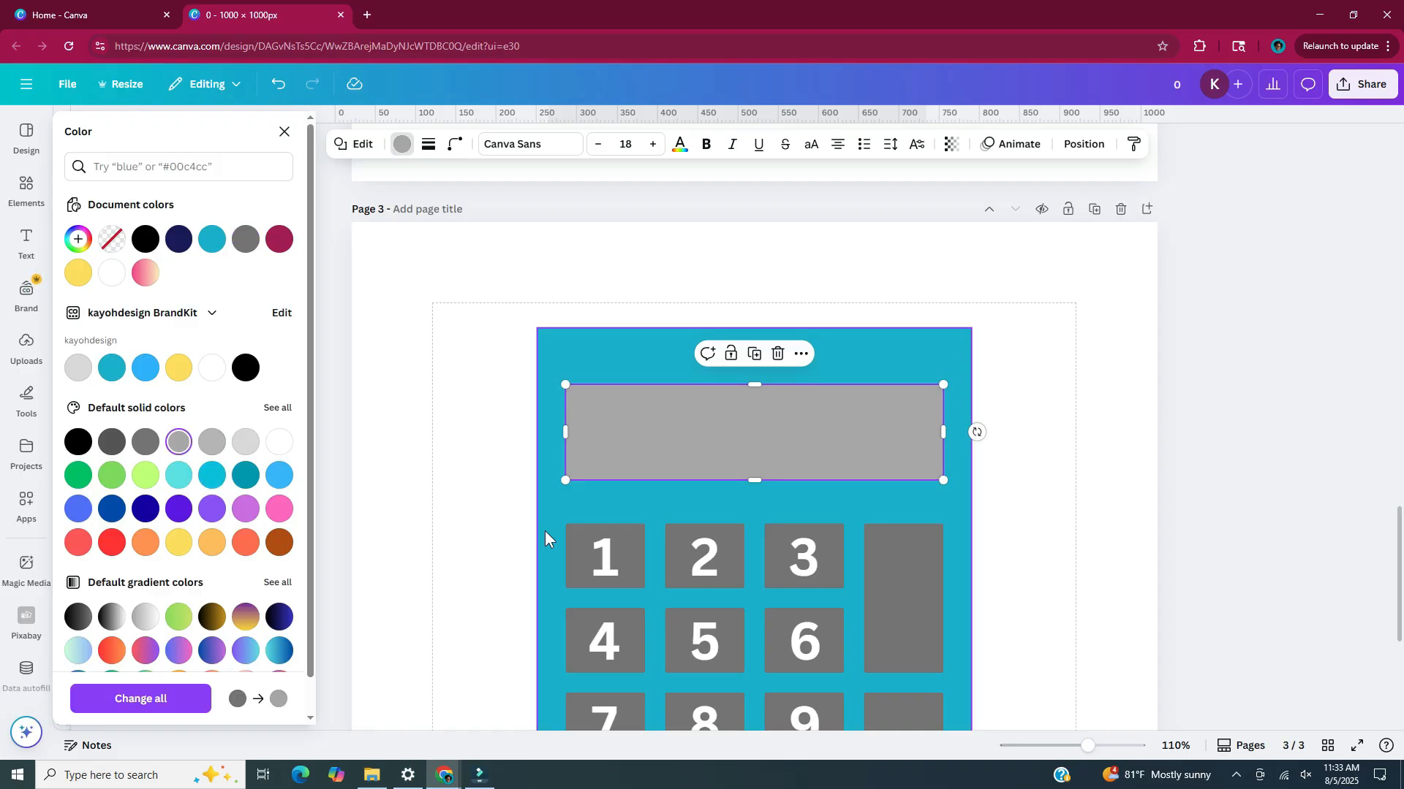
Recolour the blue calculator body with the custom pink #E66F9A
left_click(545, 531)
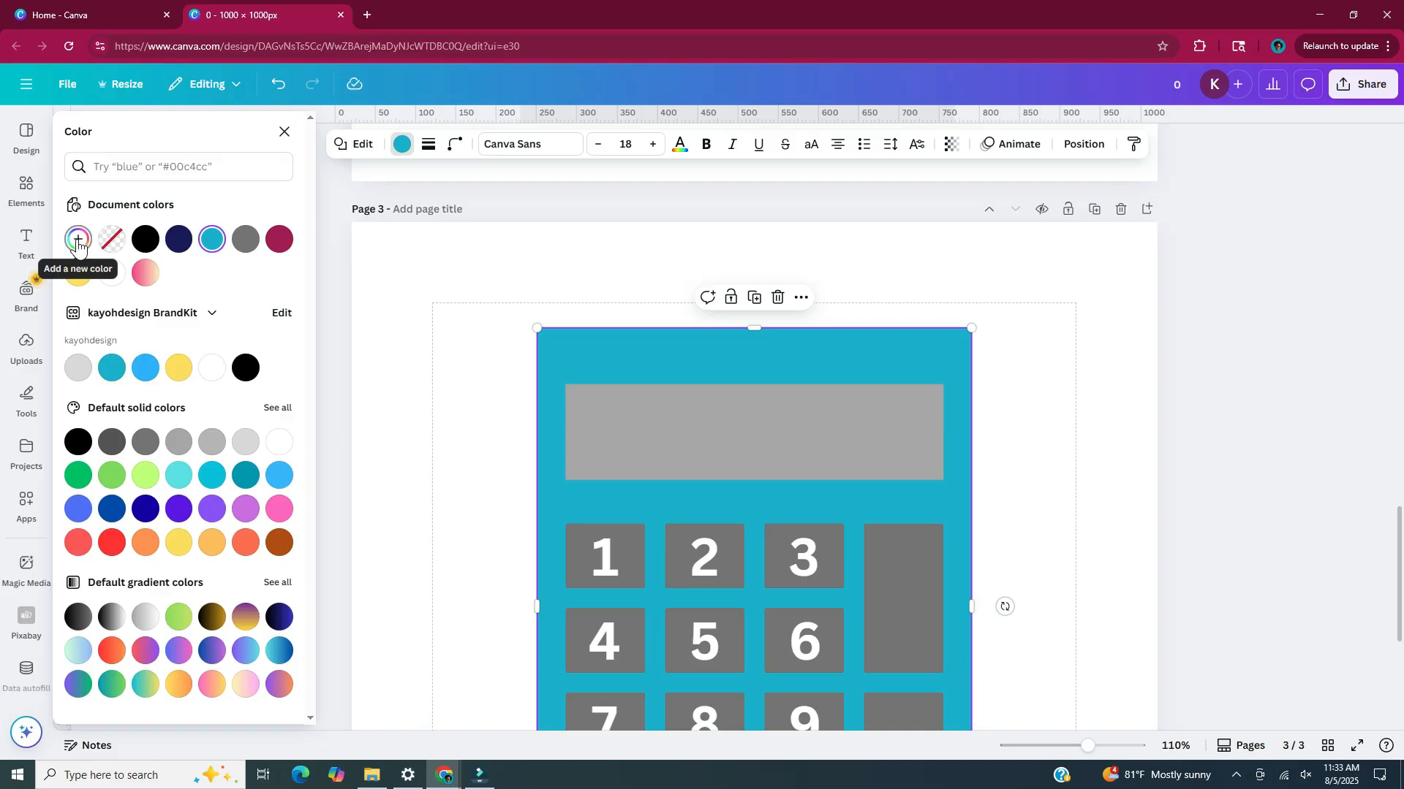
left_click(79, 249)
scroll(994, 521, "down", 3)
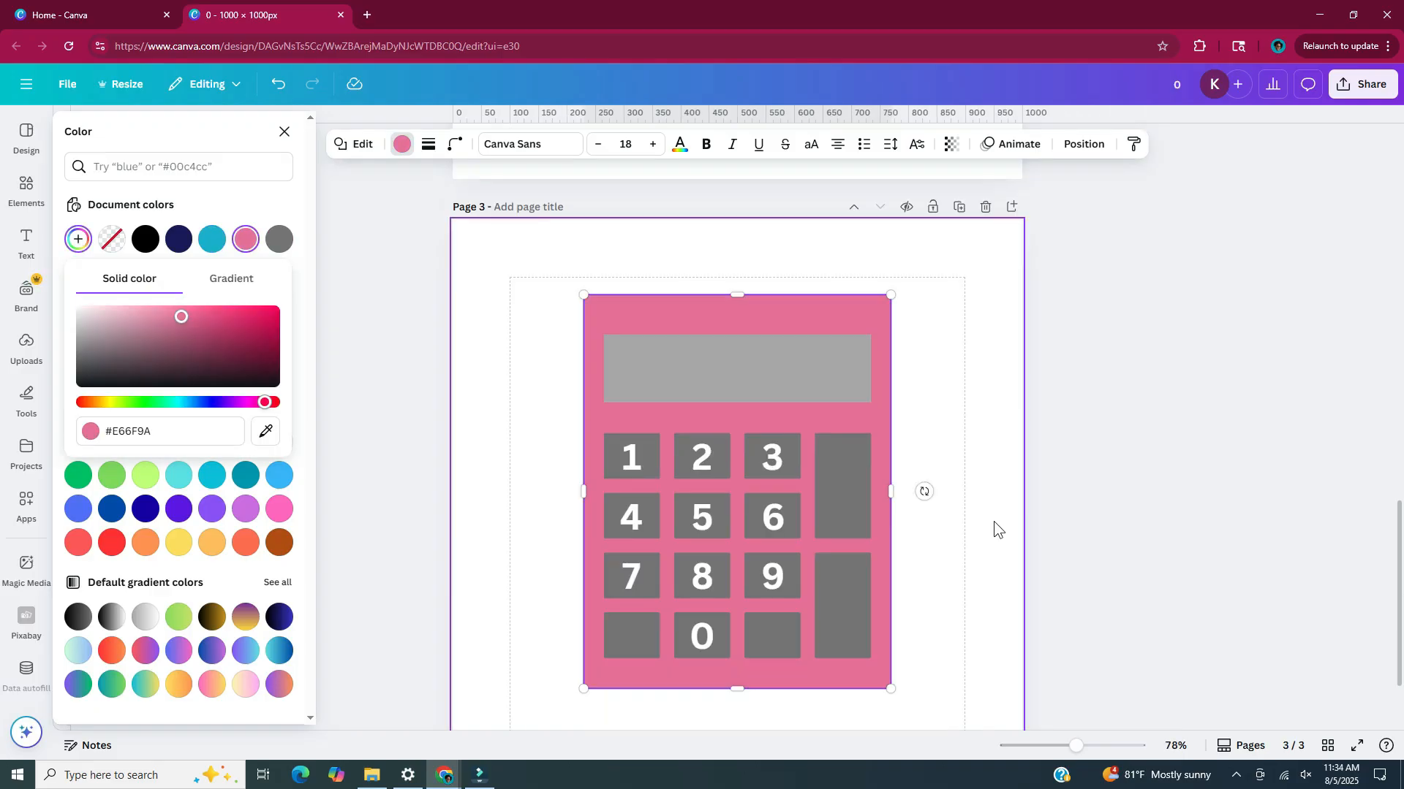
Select all the calculator parts together and centre the calculator on the page
left_click(936, 590)
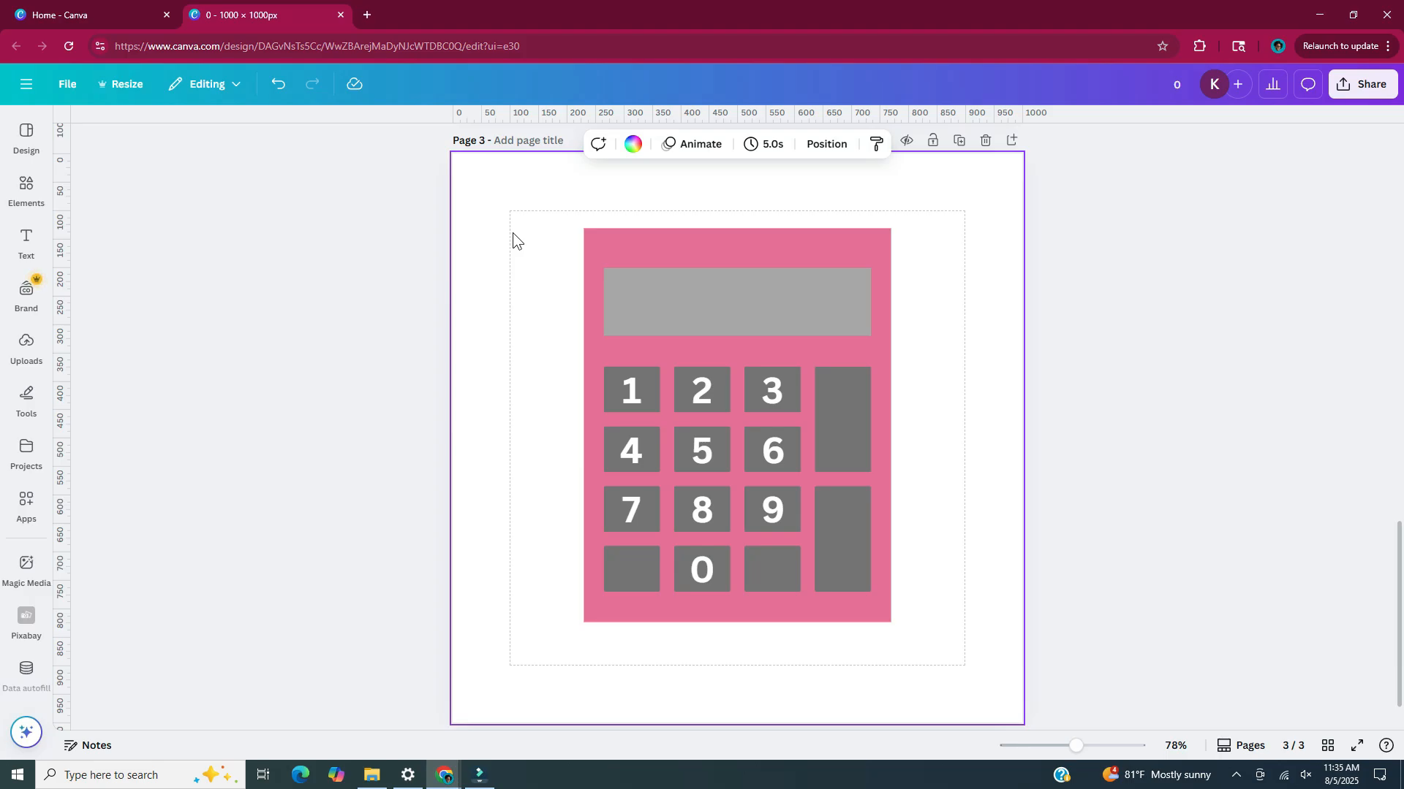
left_click_drag(783, 495, 783, 508)
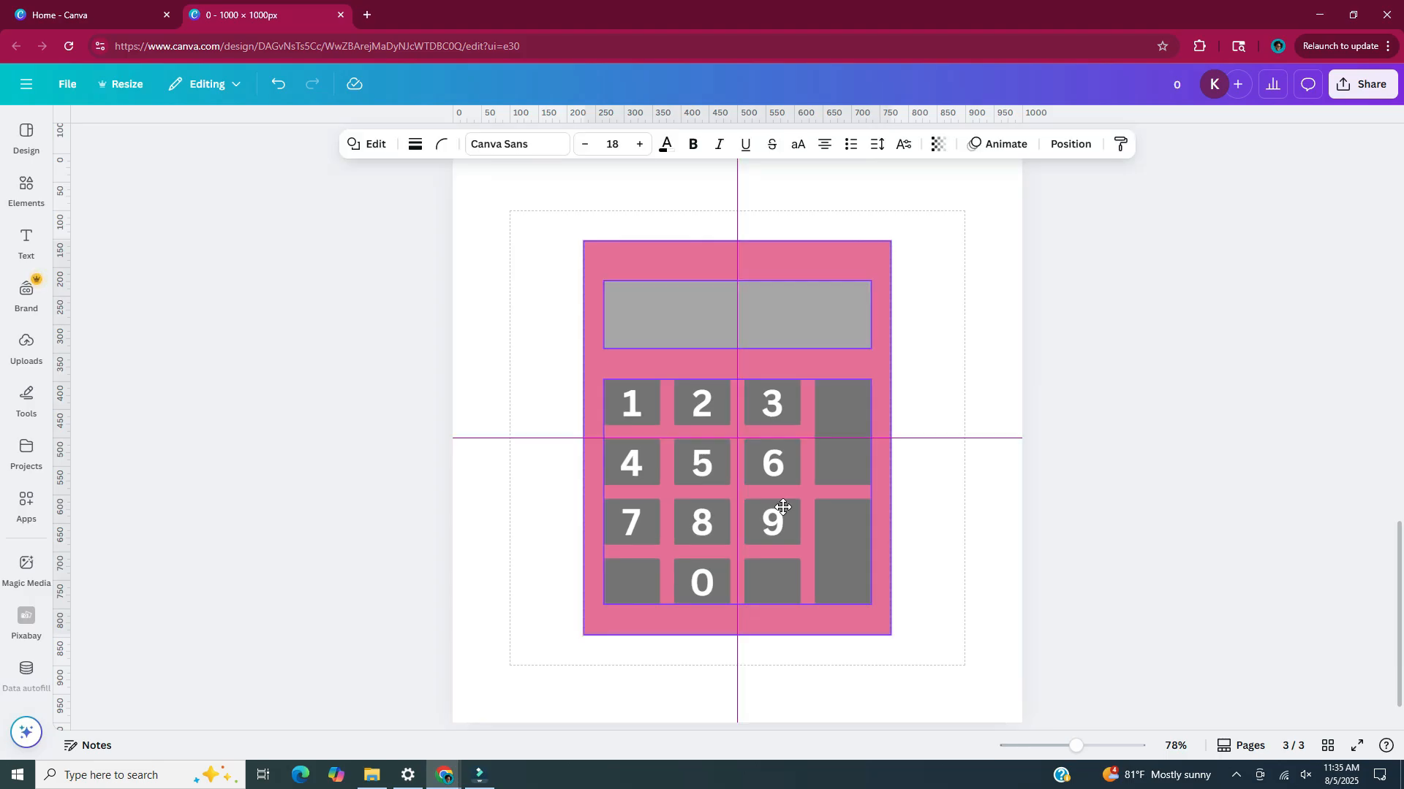
left_click(954, 524)
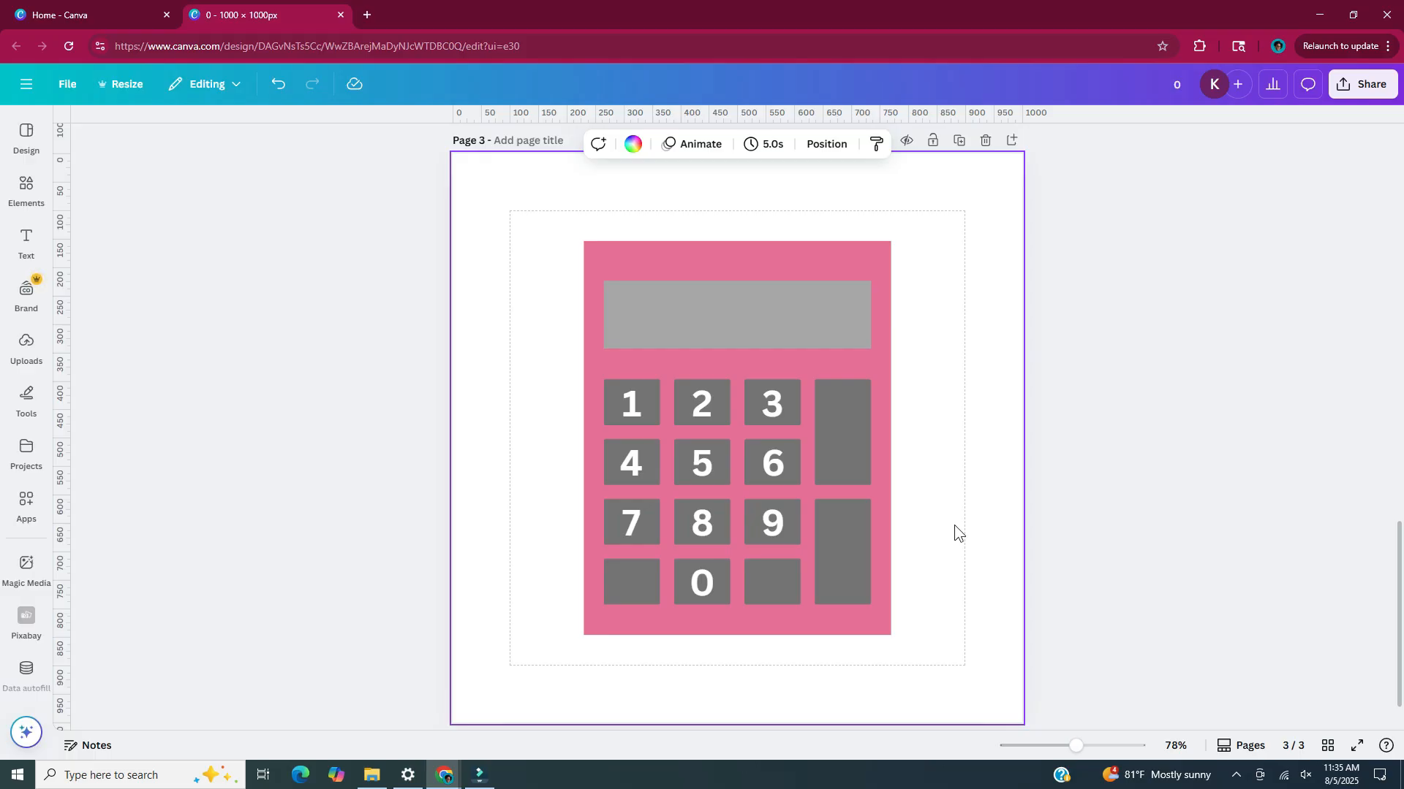
Add a blank fourth page after the calculator page
scroll(815, 714, "down", 1)
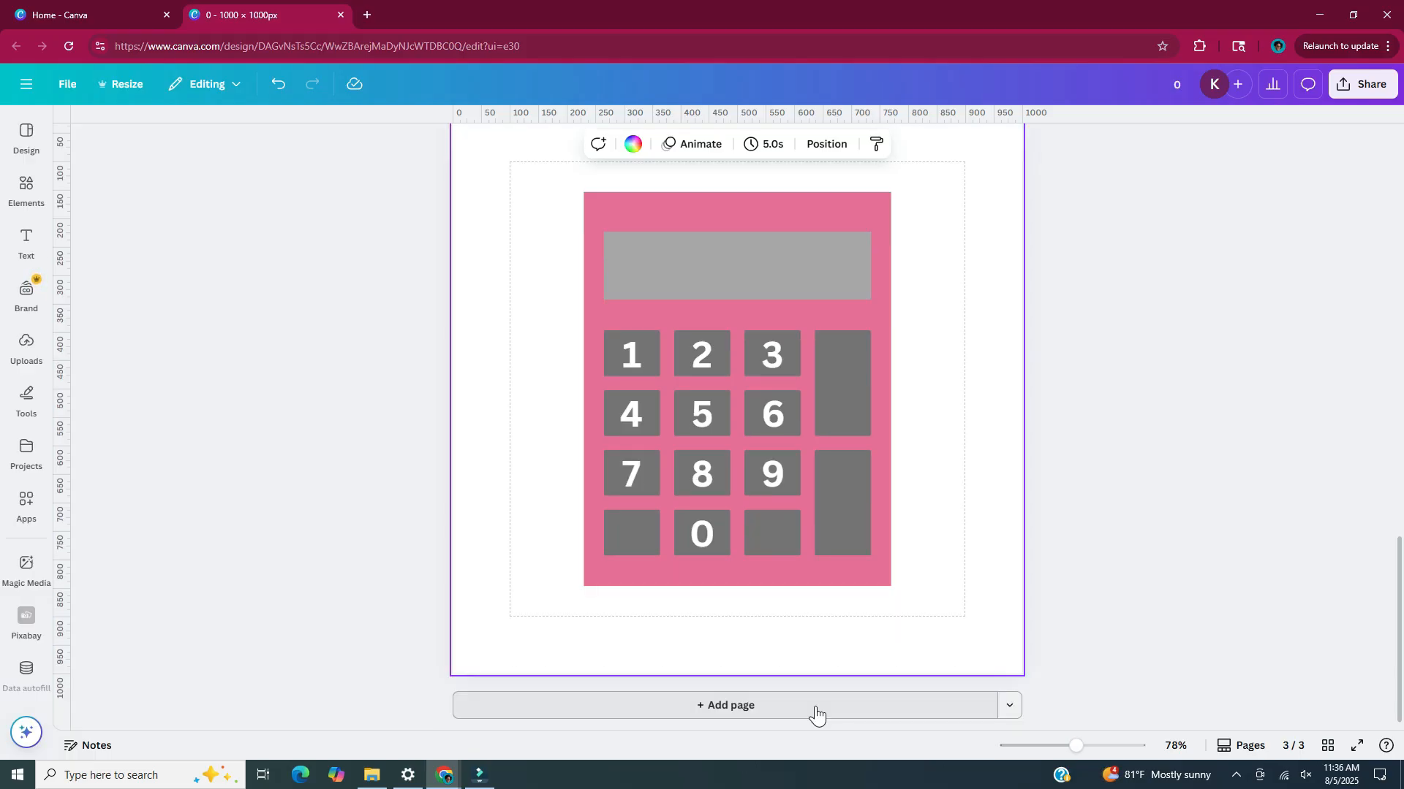
left_click(814, 714)
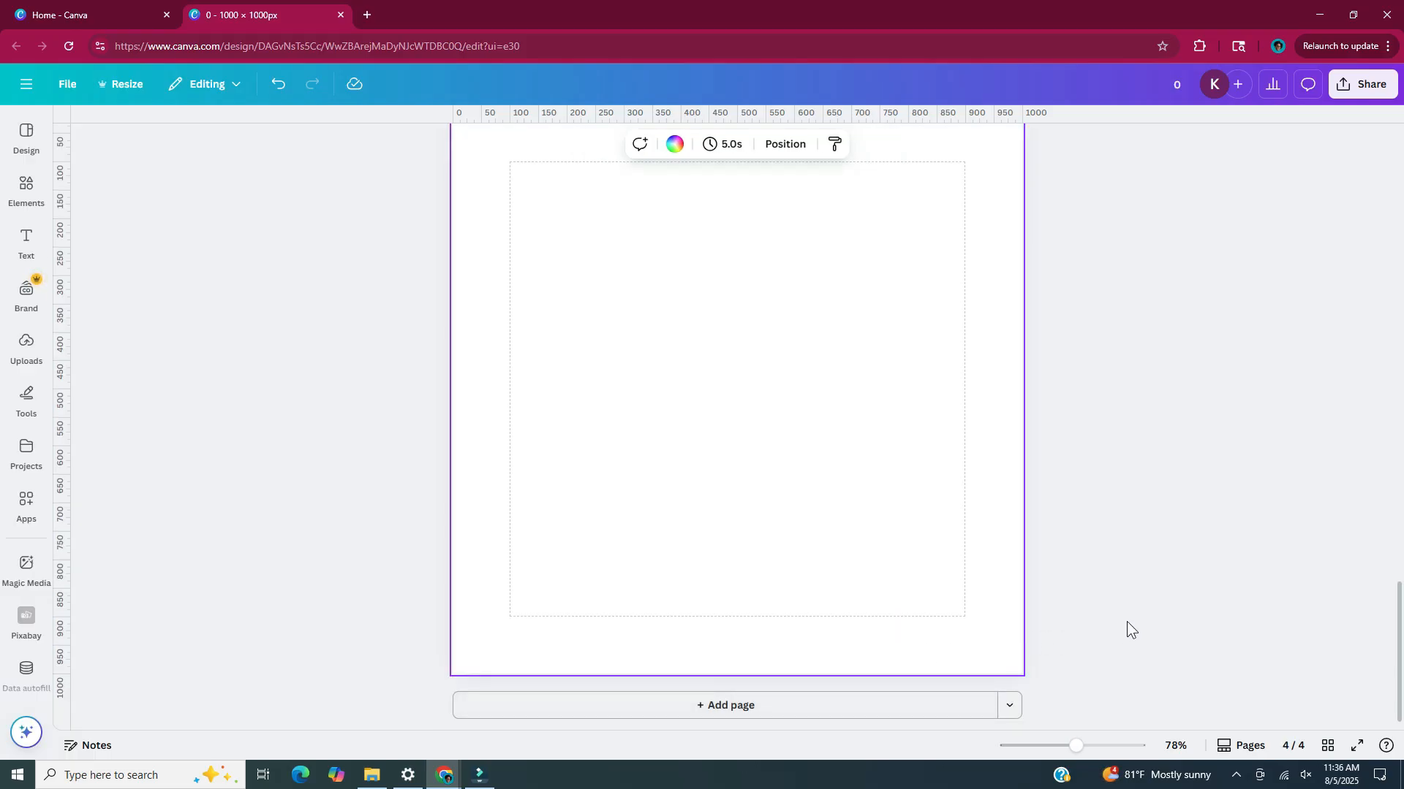
scroll(1269, 620, "up", 1)
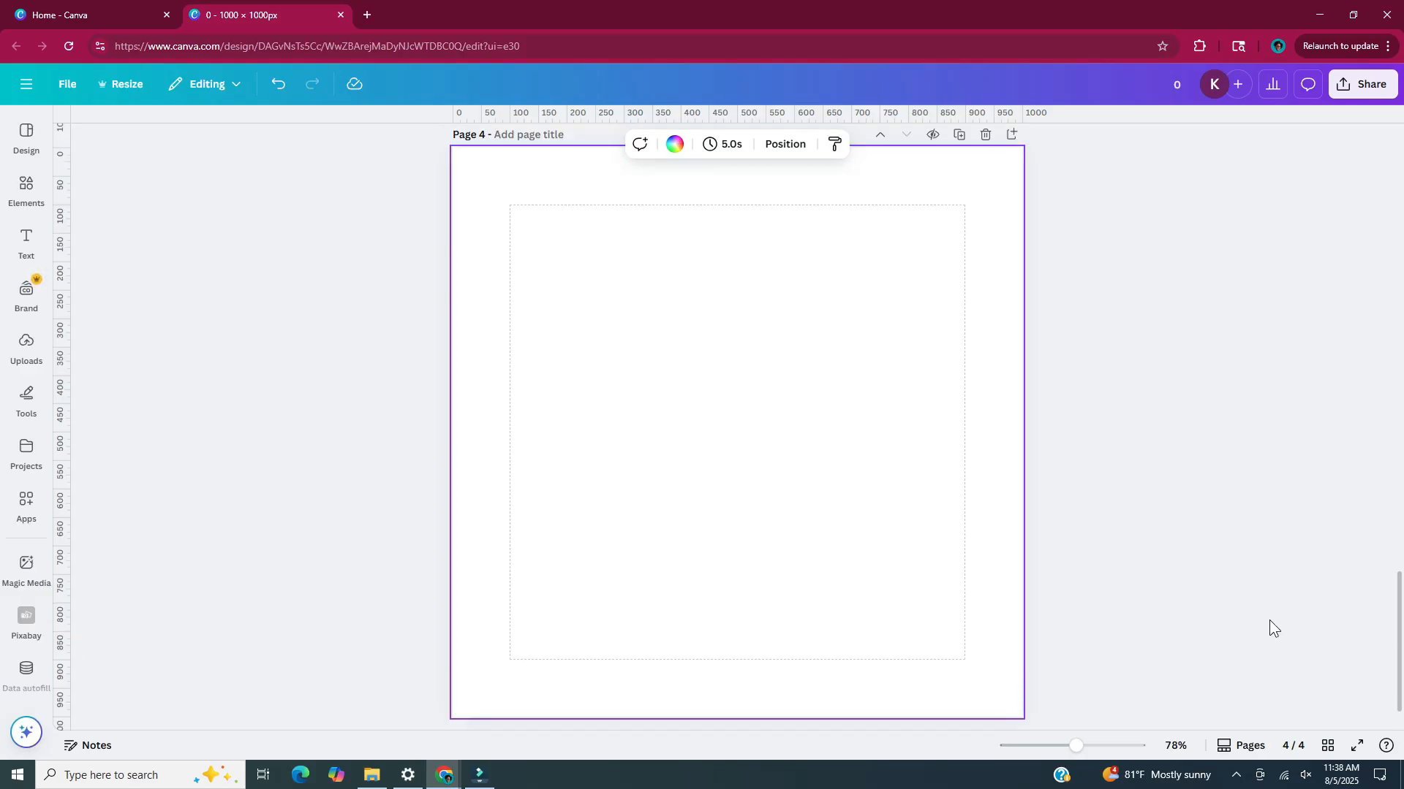
Insert a square on page 4 and reshape it into a long horizontal bar about 470 px wide and 60 px high
key("r")
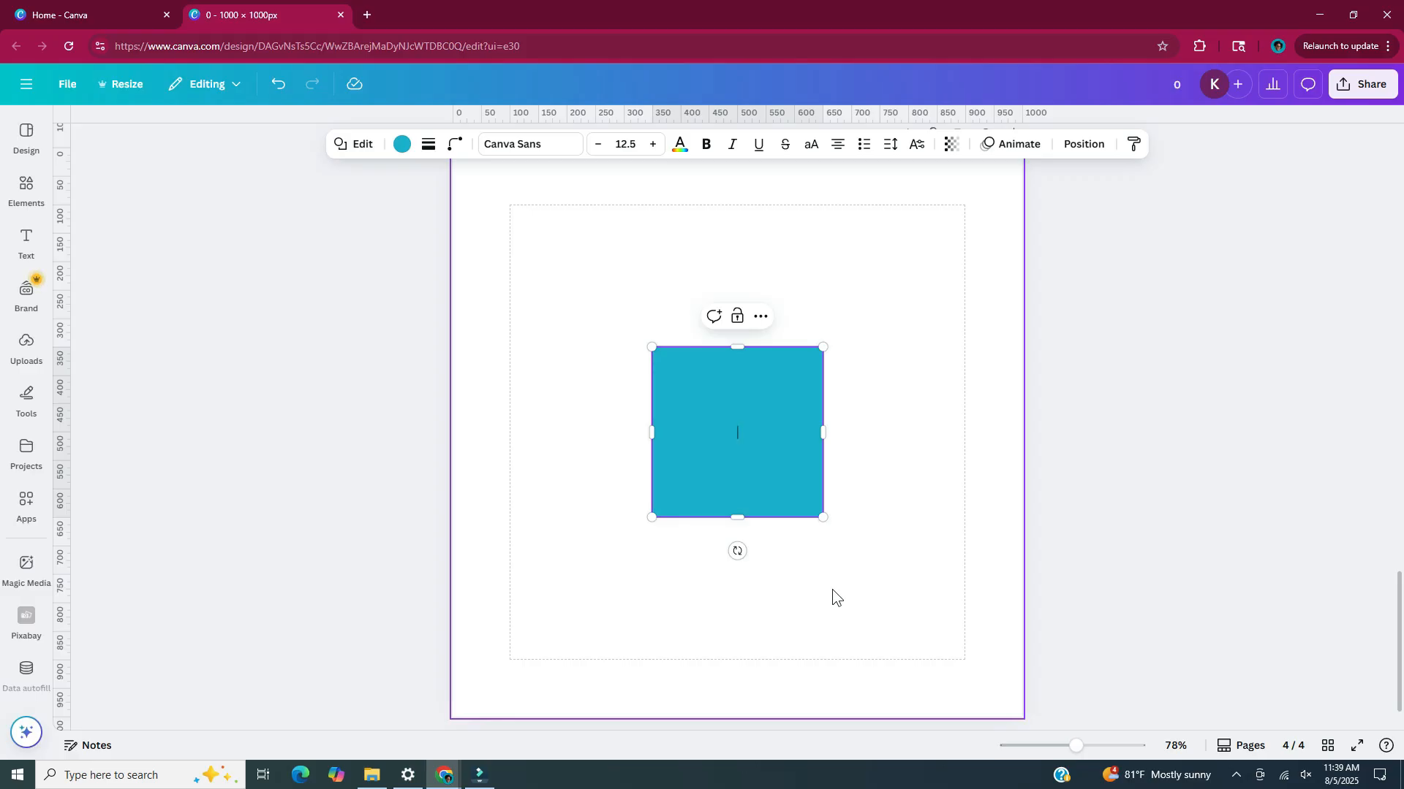
scroll(736, 570, "up", 5)
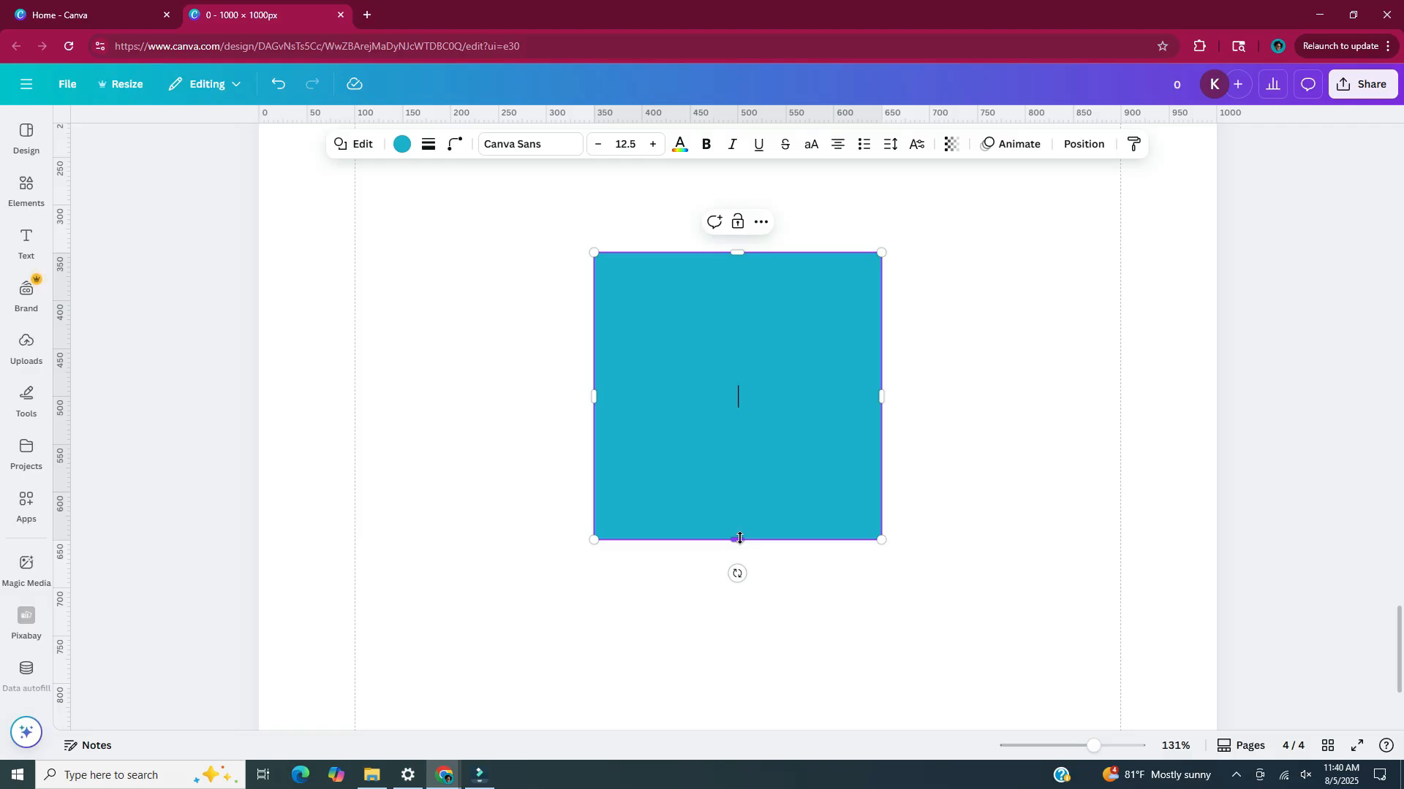
left_click_drag(740, 539, 737, 308)
scroll(804, 329, "up", 1)
left_click_drag(909, 354, 1108, 350)
left_click_drag(922, 373, 815, 374)
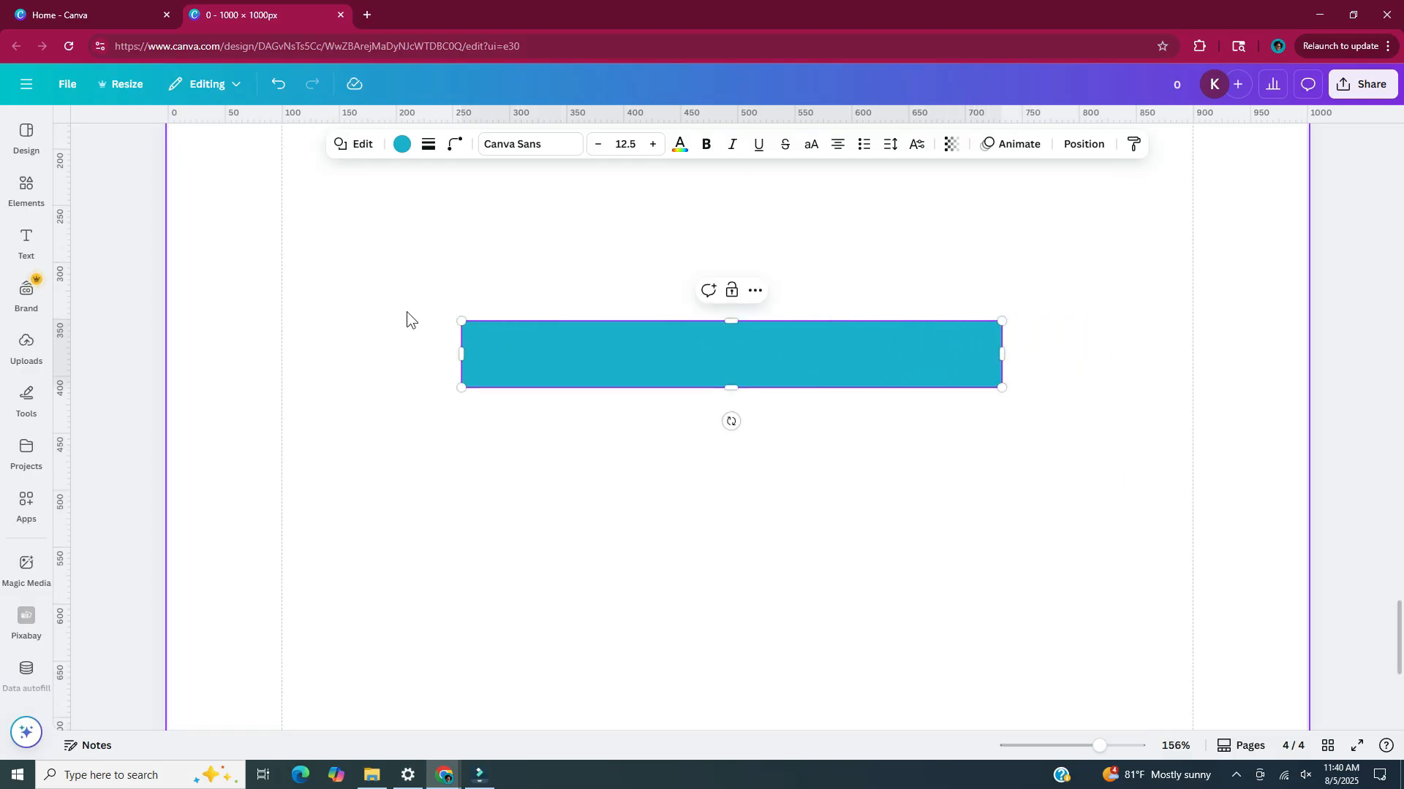
Recolour the horizontal bar with the custom yellow #DFC643
left_click(402, 144)
left_click(78, 239)
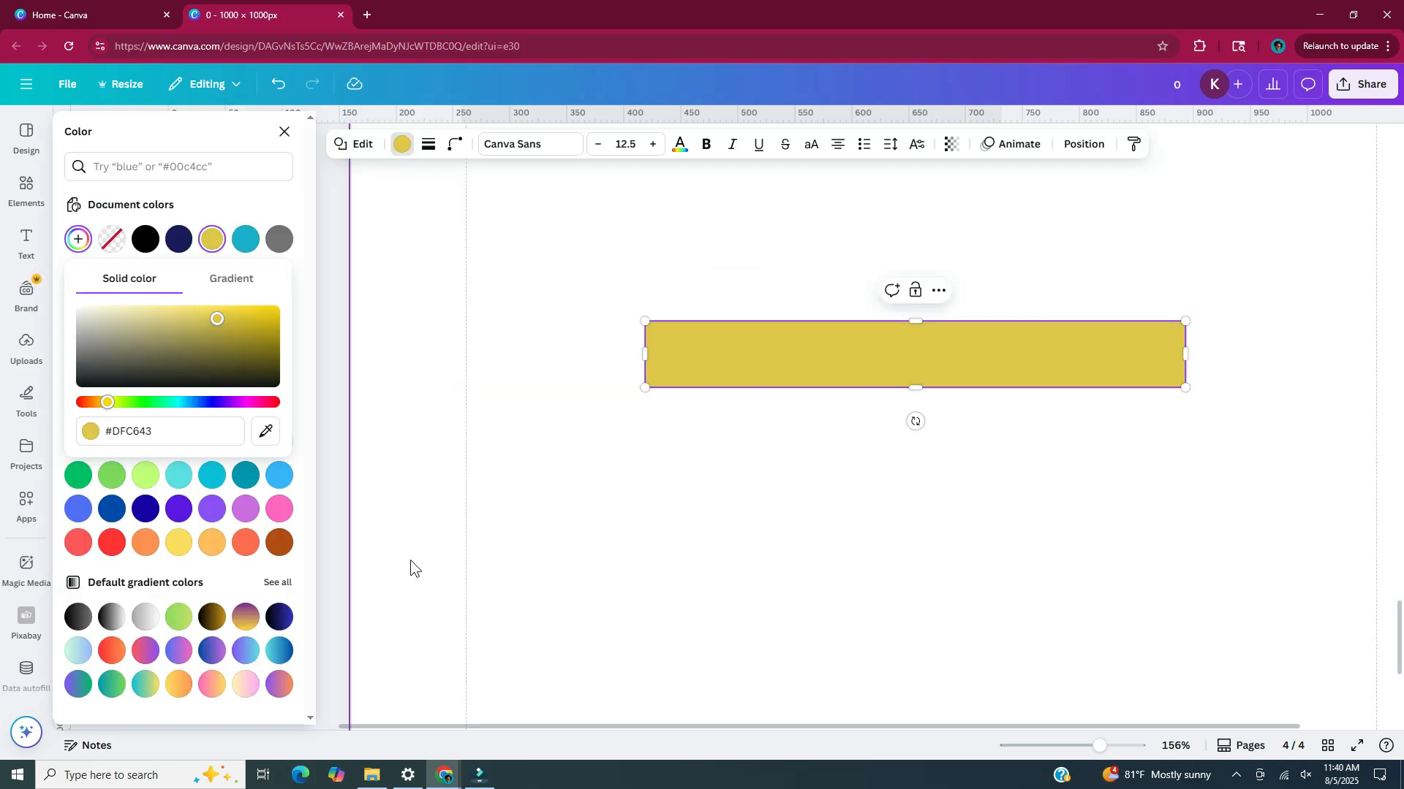
left_click(410, 560)
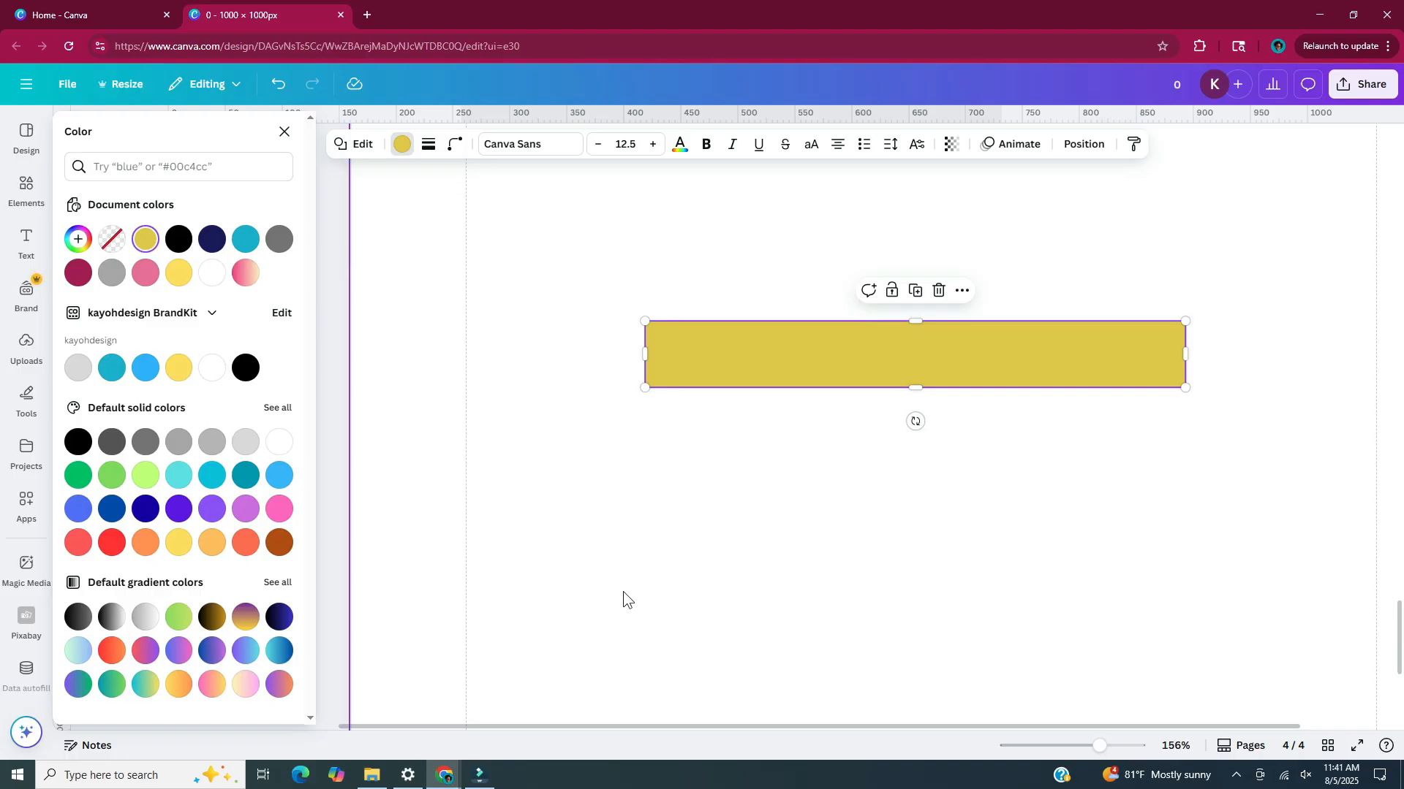
Duplicate the yellow bar and turn the copy into a round-bottomed shape, about 110 × 135 px, rotated so its curved end faces left
key("ctrl+d")
left_click_drag(808, 371, 564, 492)
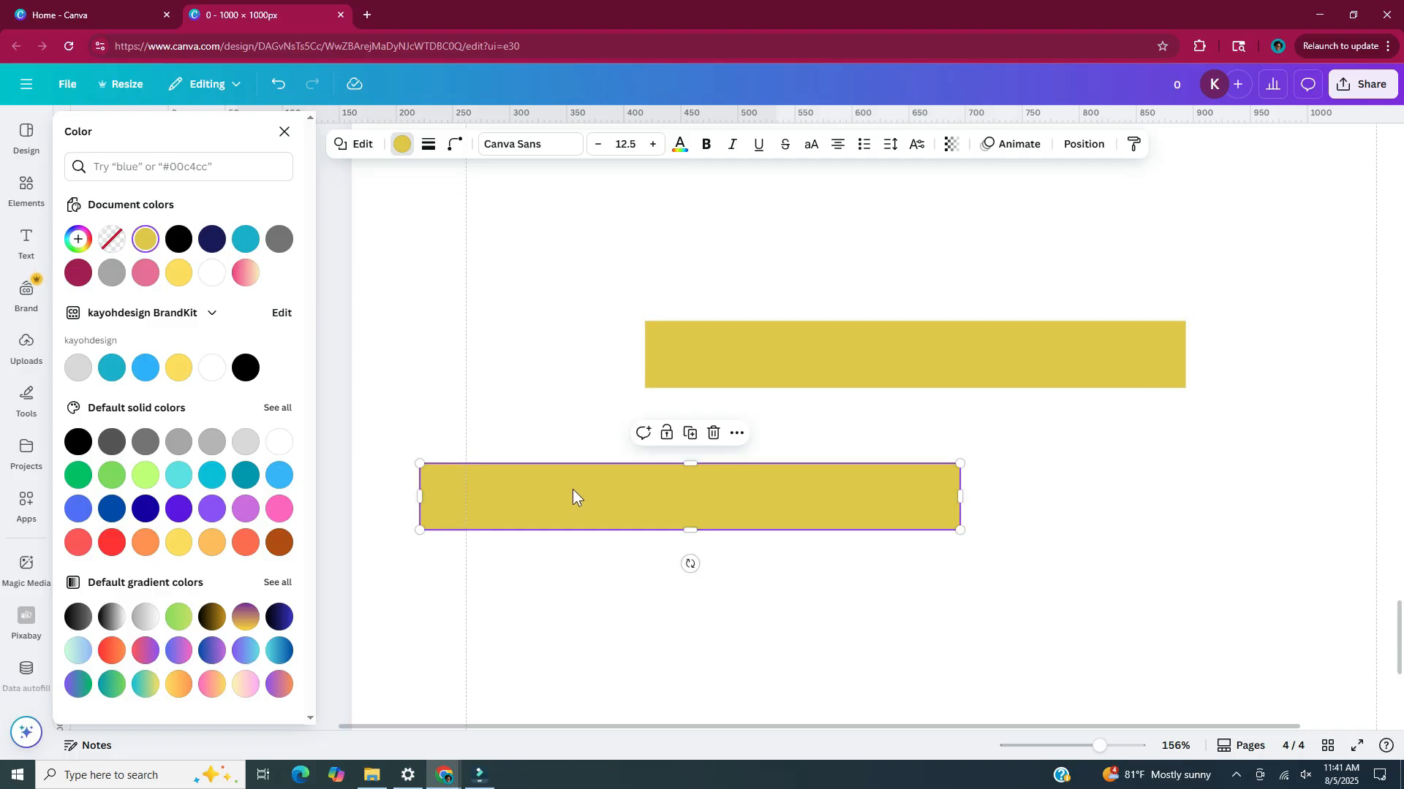
left_click(363, 144)
scroll(304, 615, "down", 10)
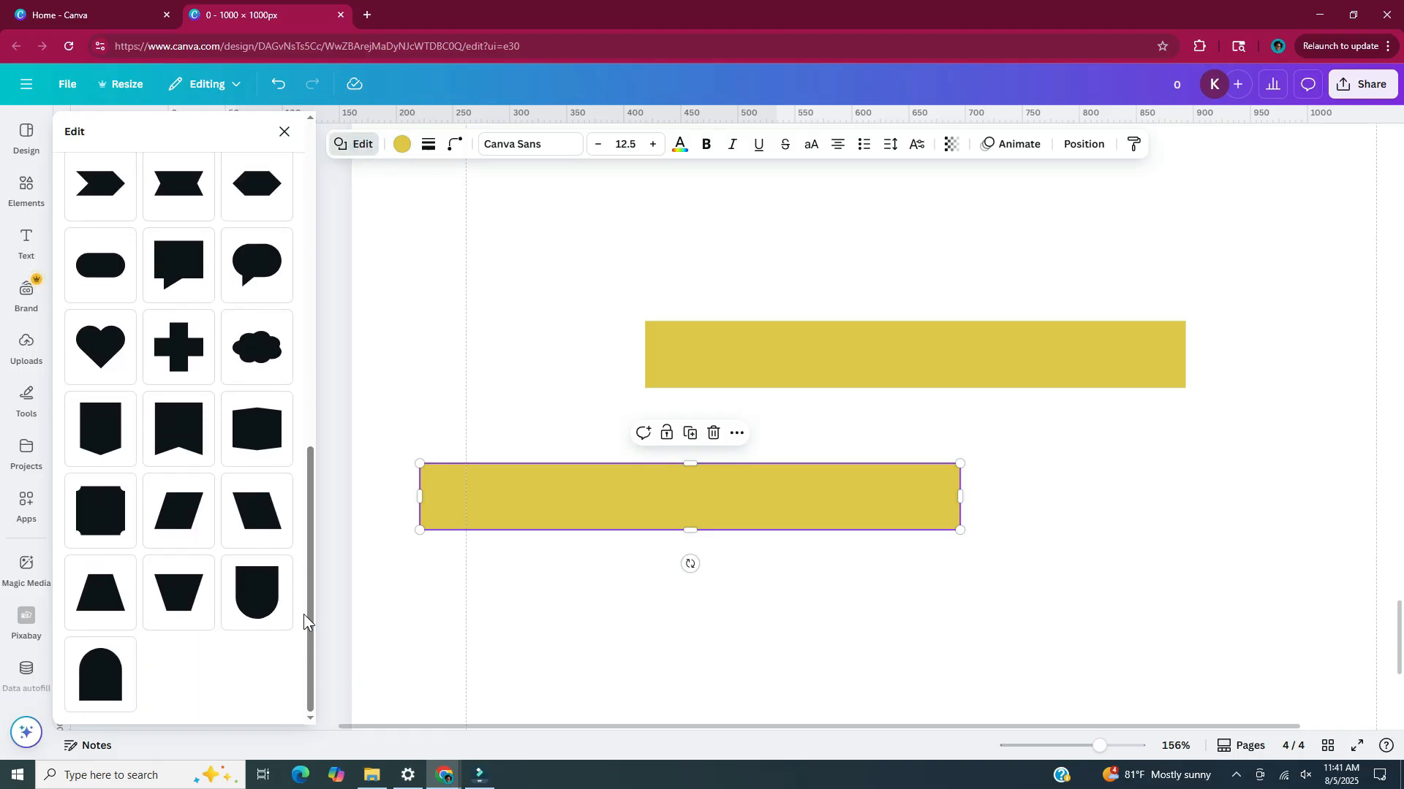
left_click(266, 620)
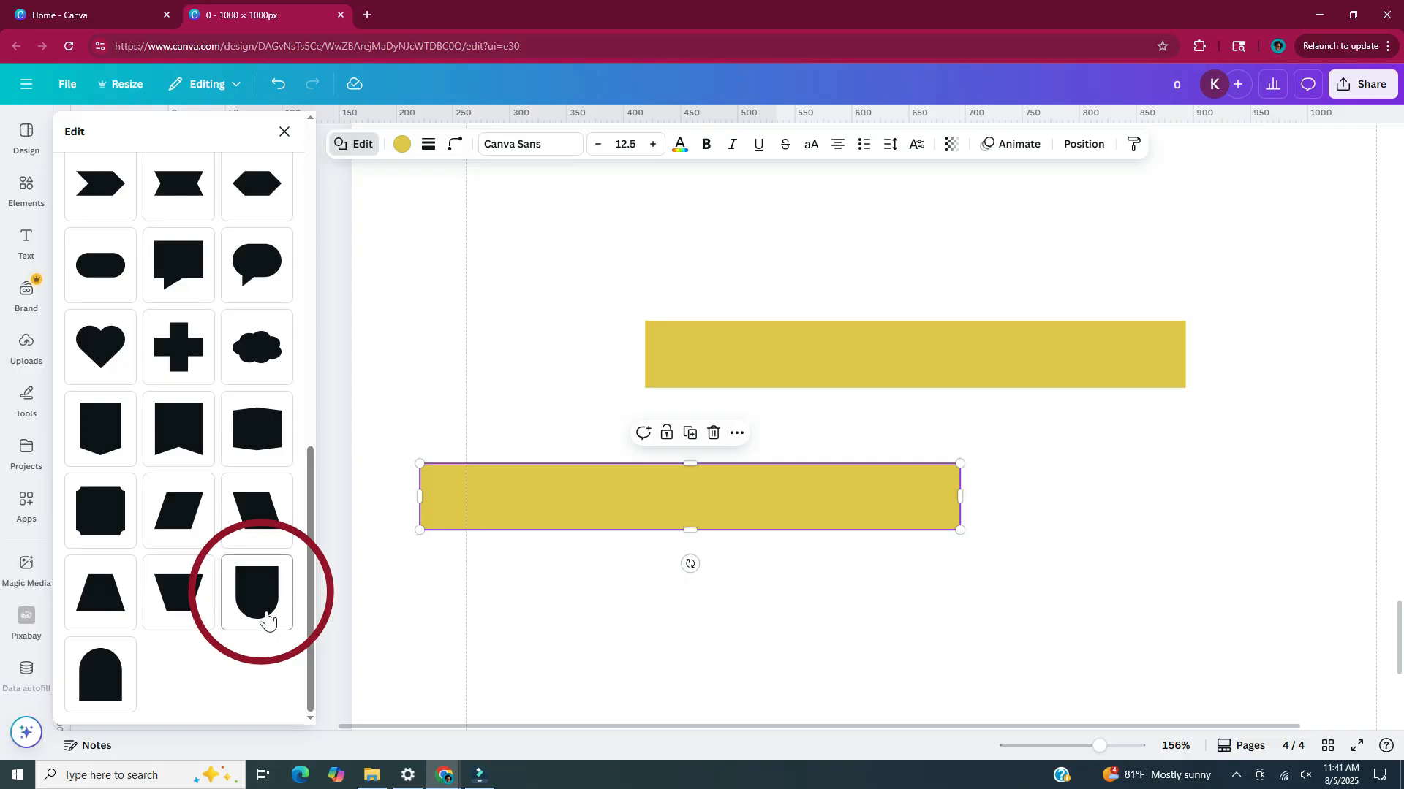
left_click_drag(689, 698, 545, 525)
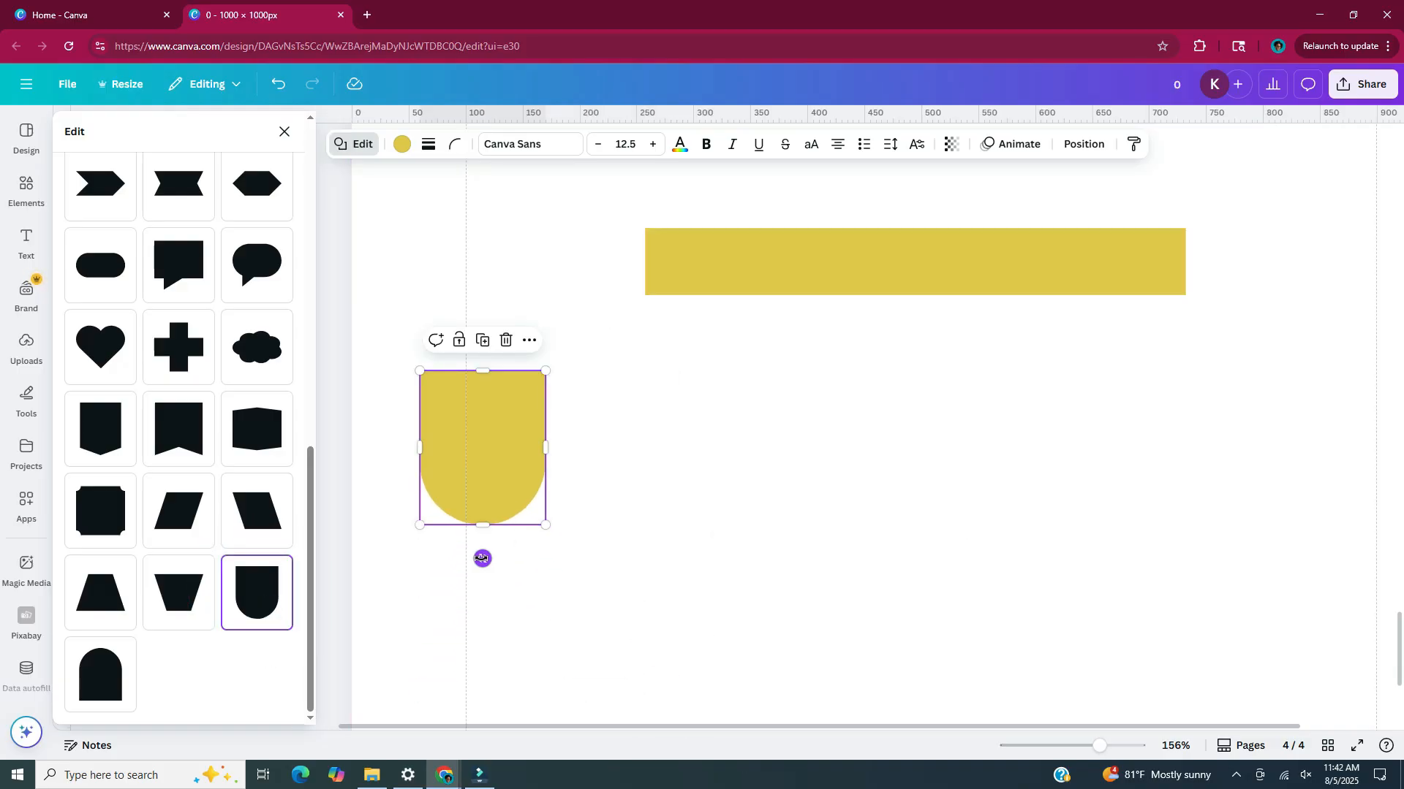
left_click_drag(483, 559, 388, 448)
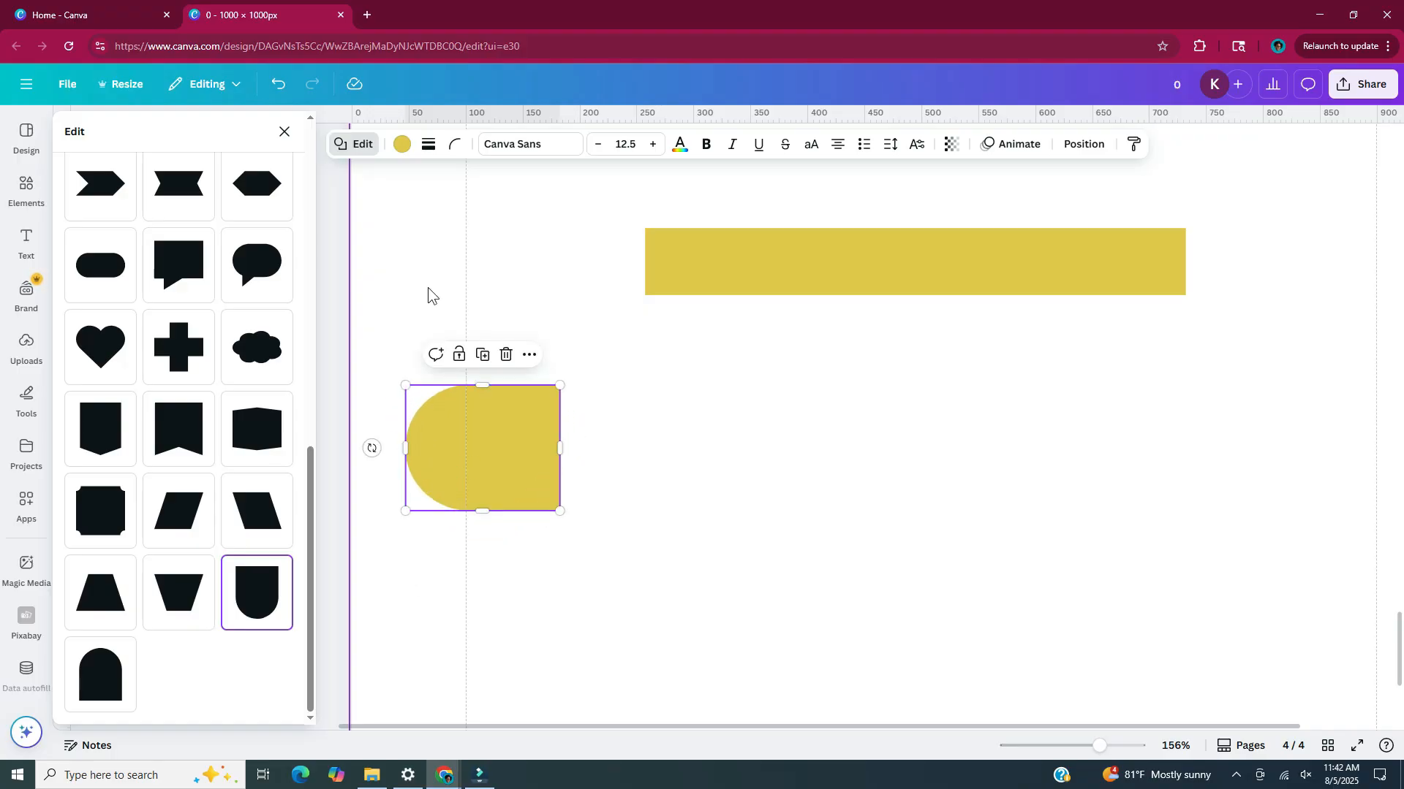
Colour the round-ended shape pink #E66F9A and fit it as an eraser against the bar's left end, matching the bar's height
left_click(402, 144)
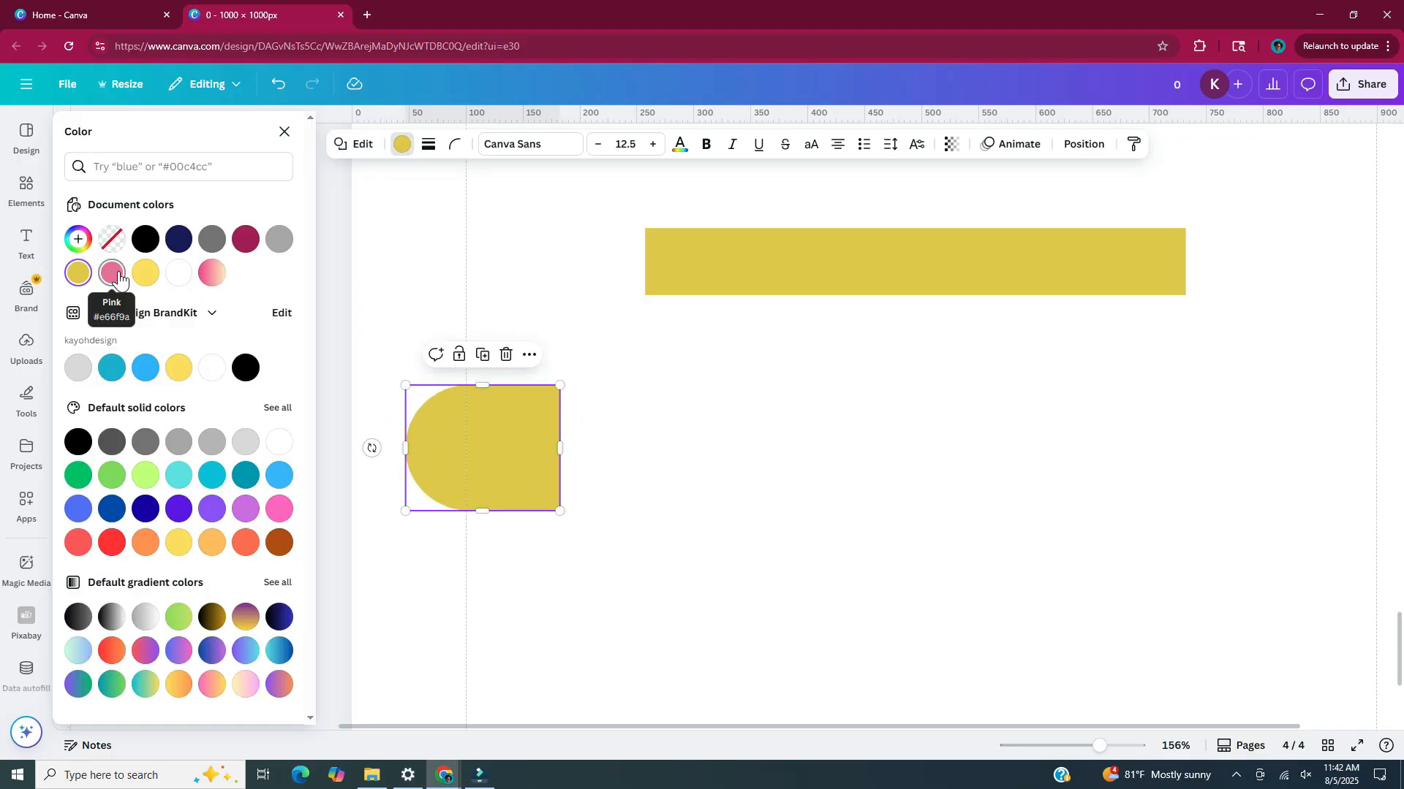
left_click(112, 272)
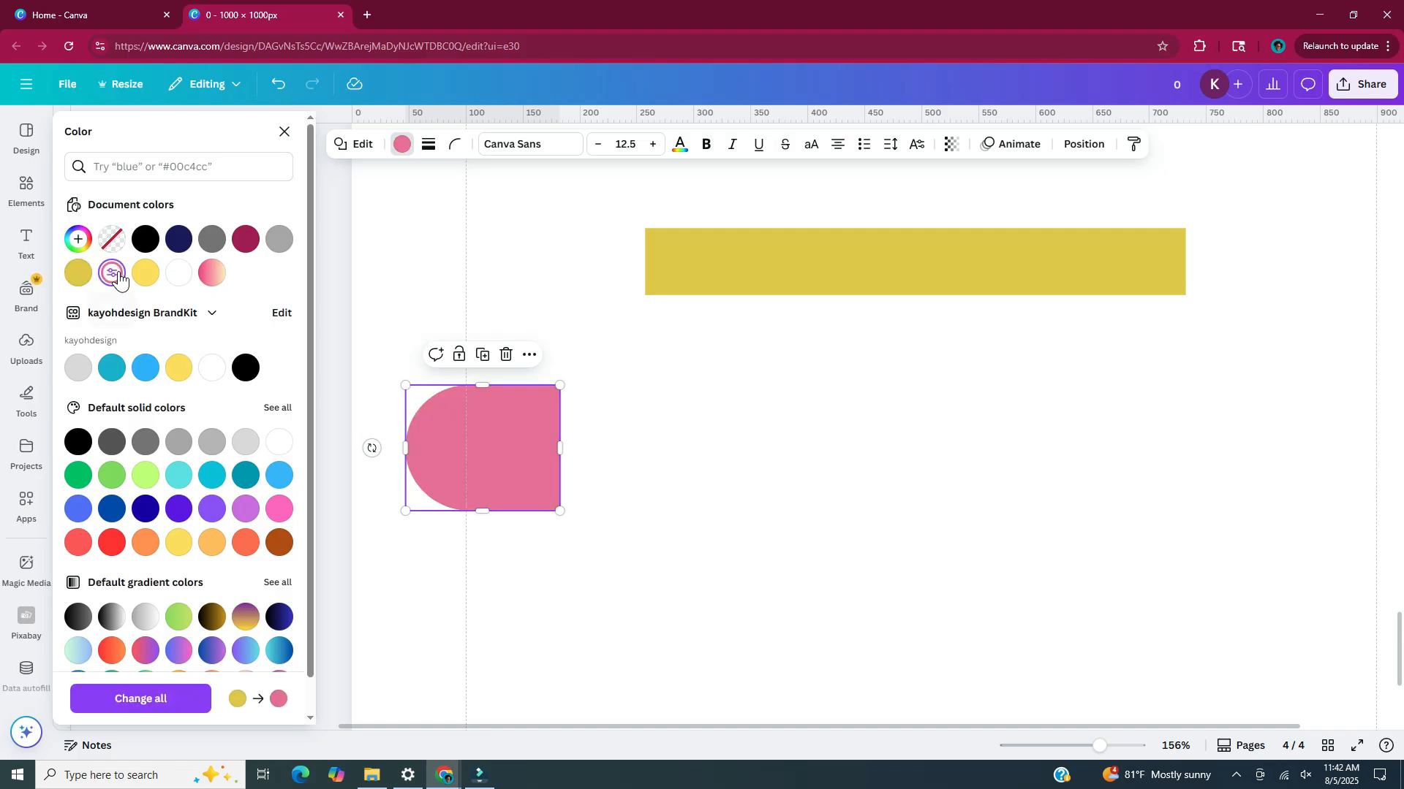
left_click_drag(483, 462, 568, 305)
left_click_drag(645, 354, 560, 276)
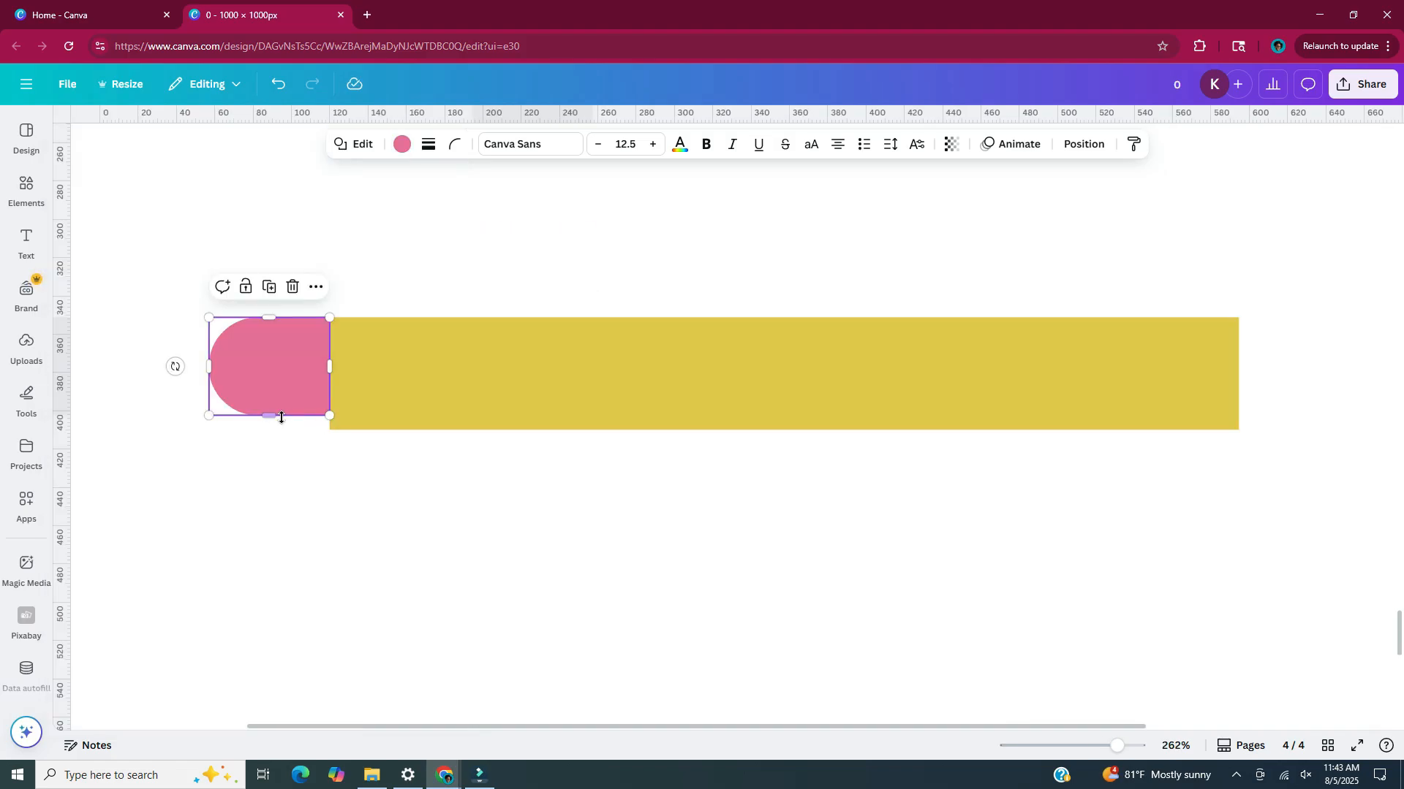
left_click_drag(276, 416, 272, 432)
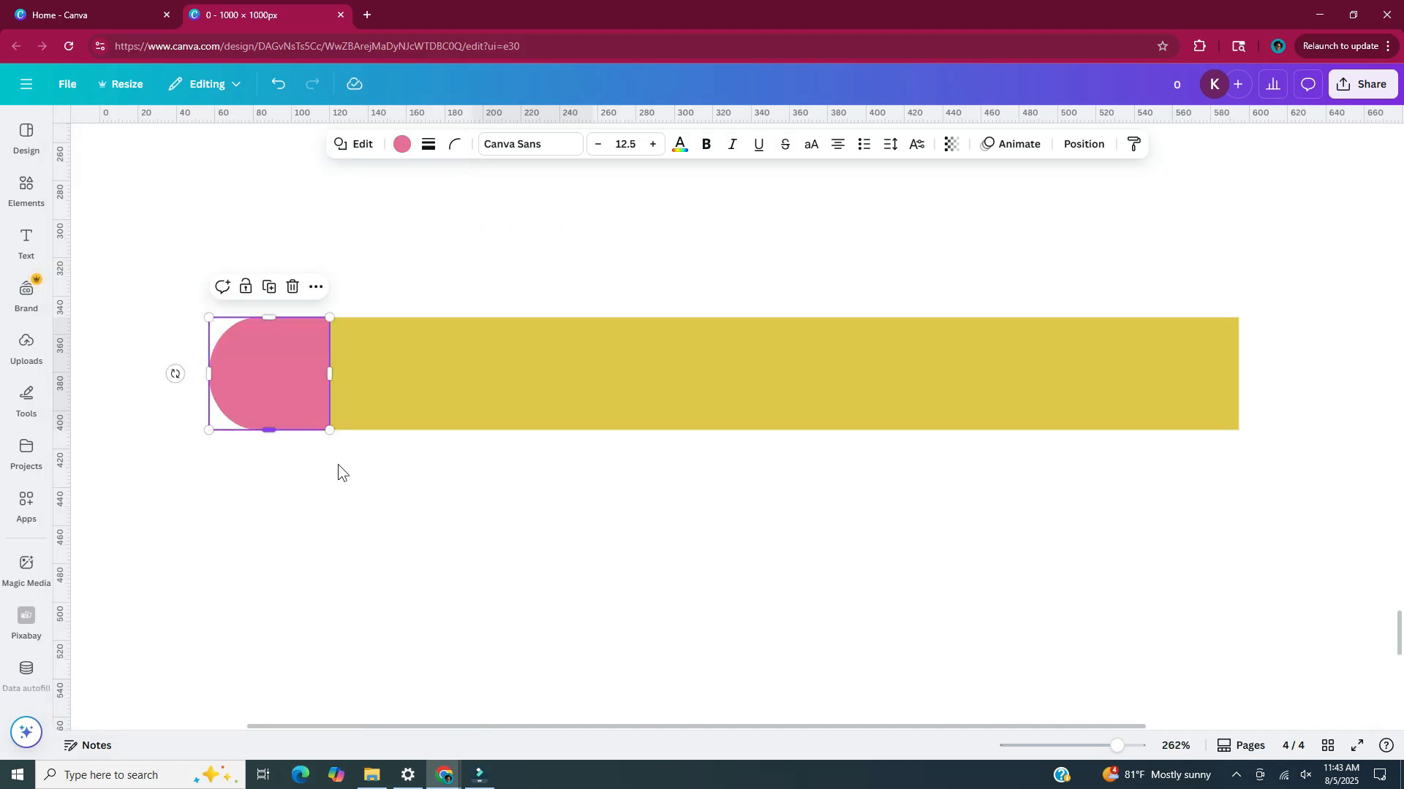
left_click(338, 464)
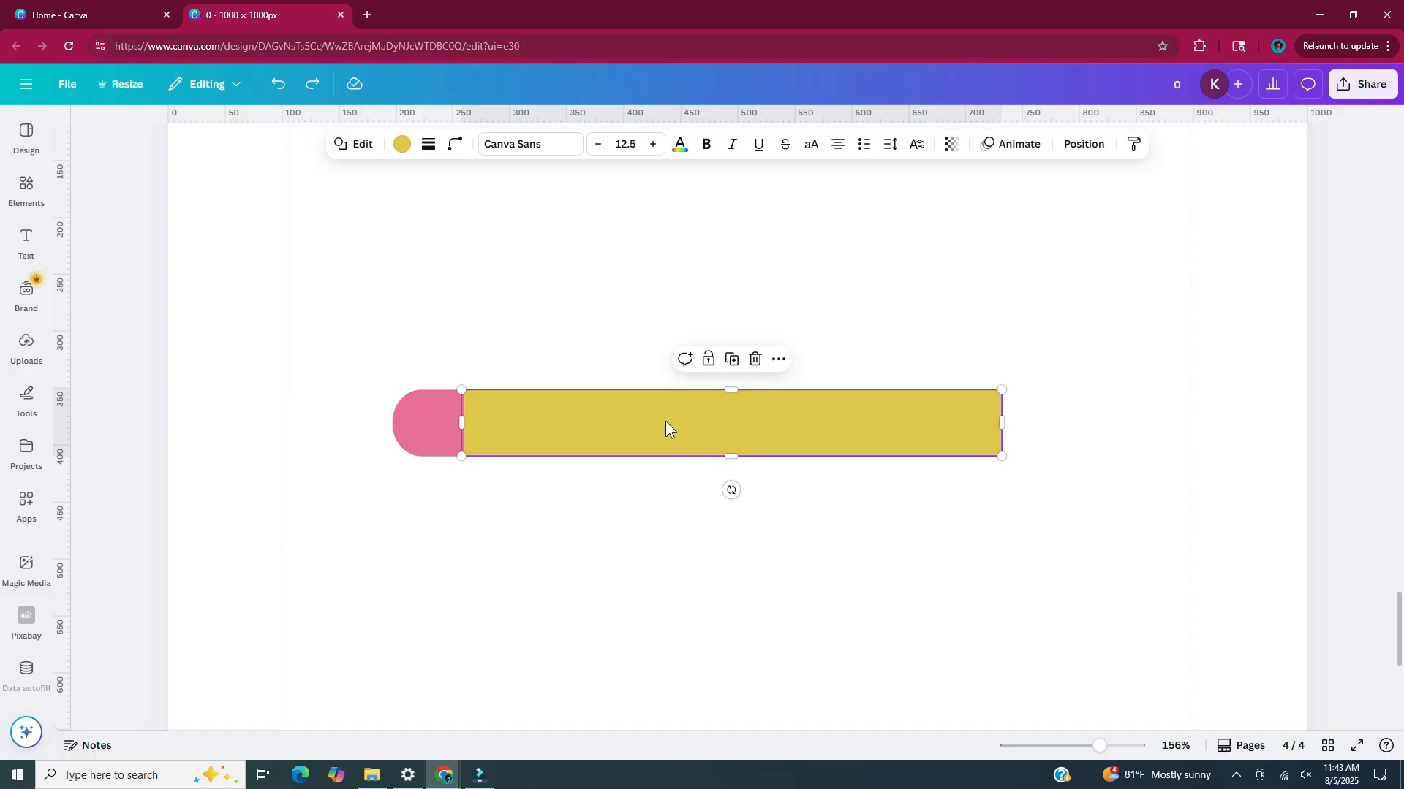
Duplicate the yellow bar and turn the copy into a triangle about 150 px across its base, rotated to point right
key("ctrl+d")
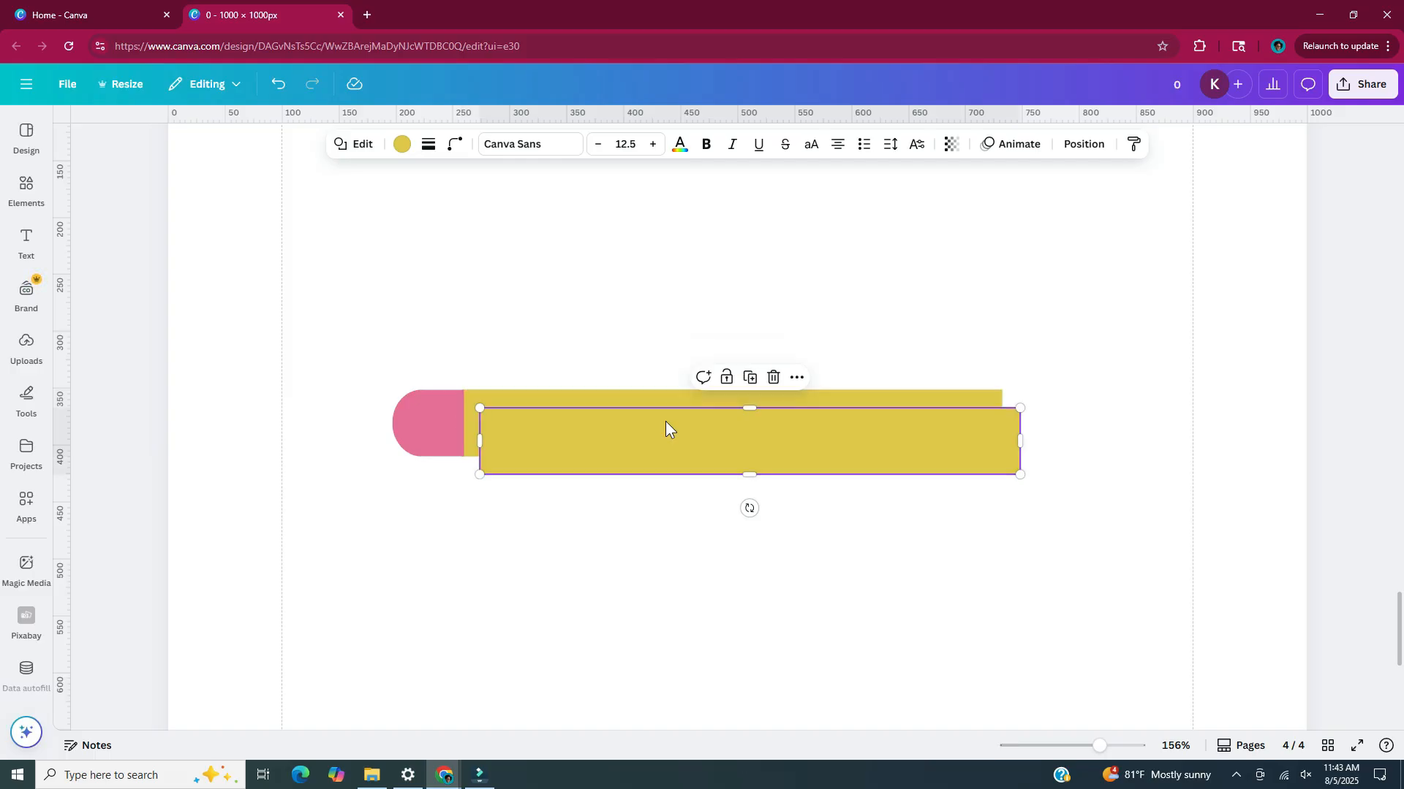
left_click(356, 144)
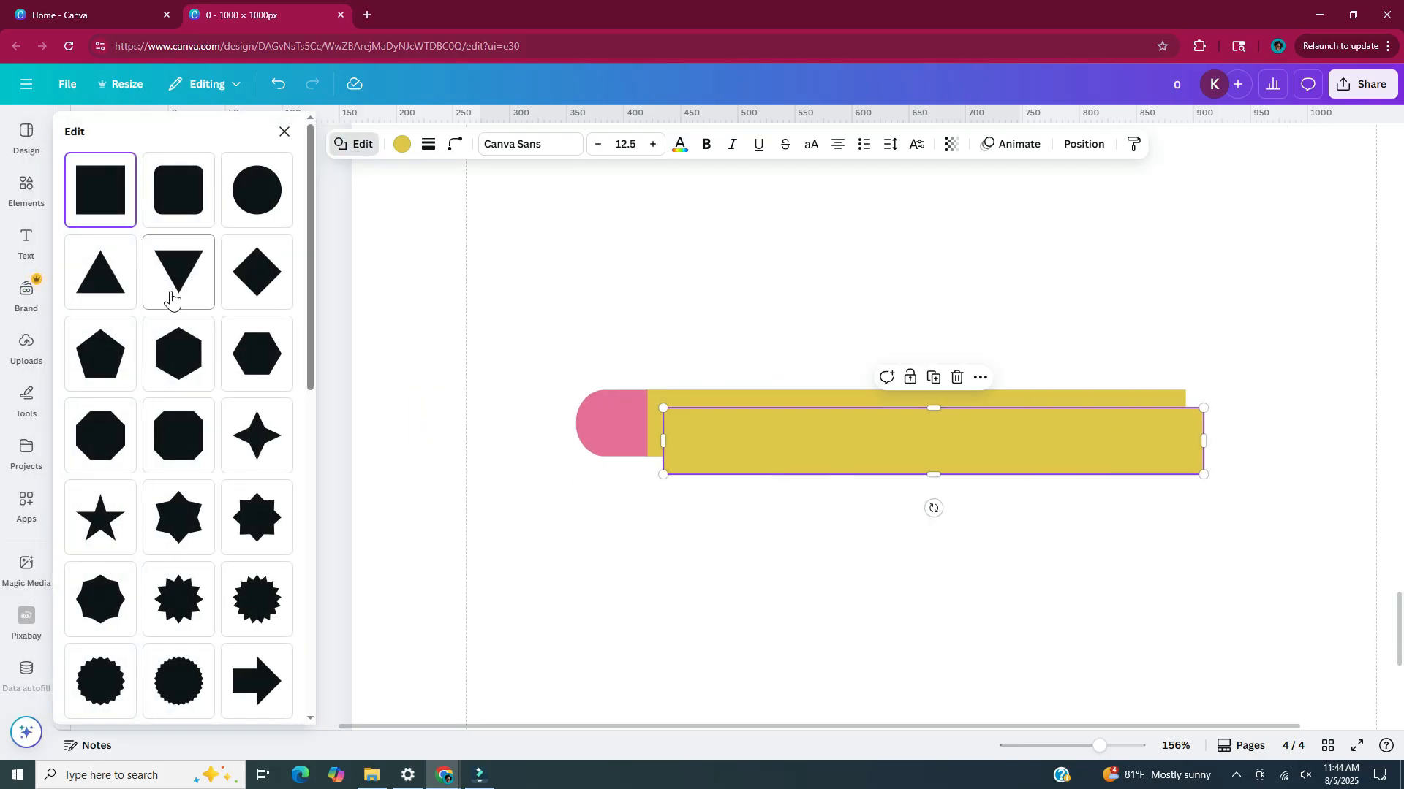
left_click(172, 292)
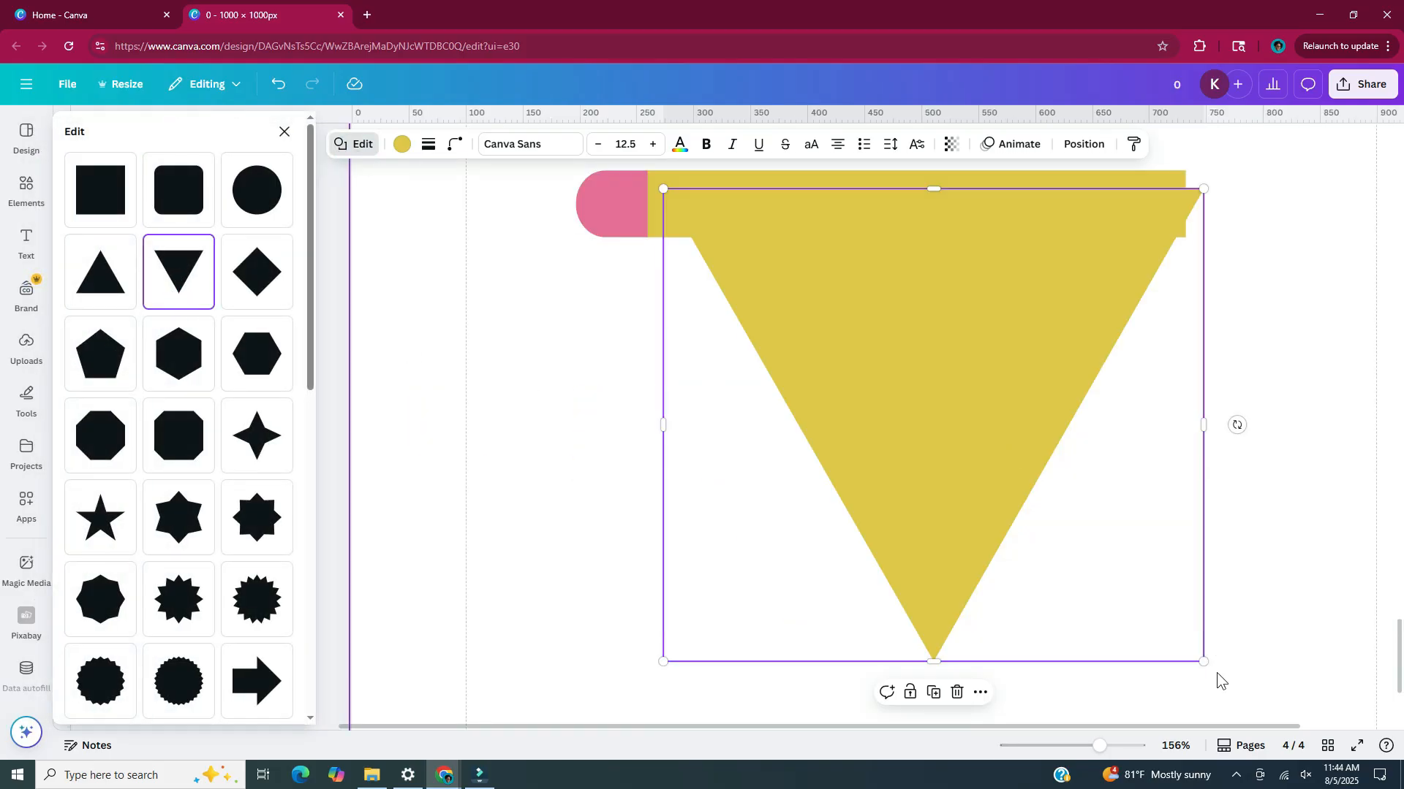
left_click_drag(1214, 673, 847, 350)
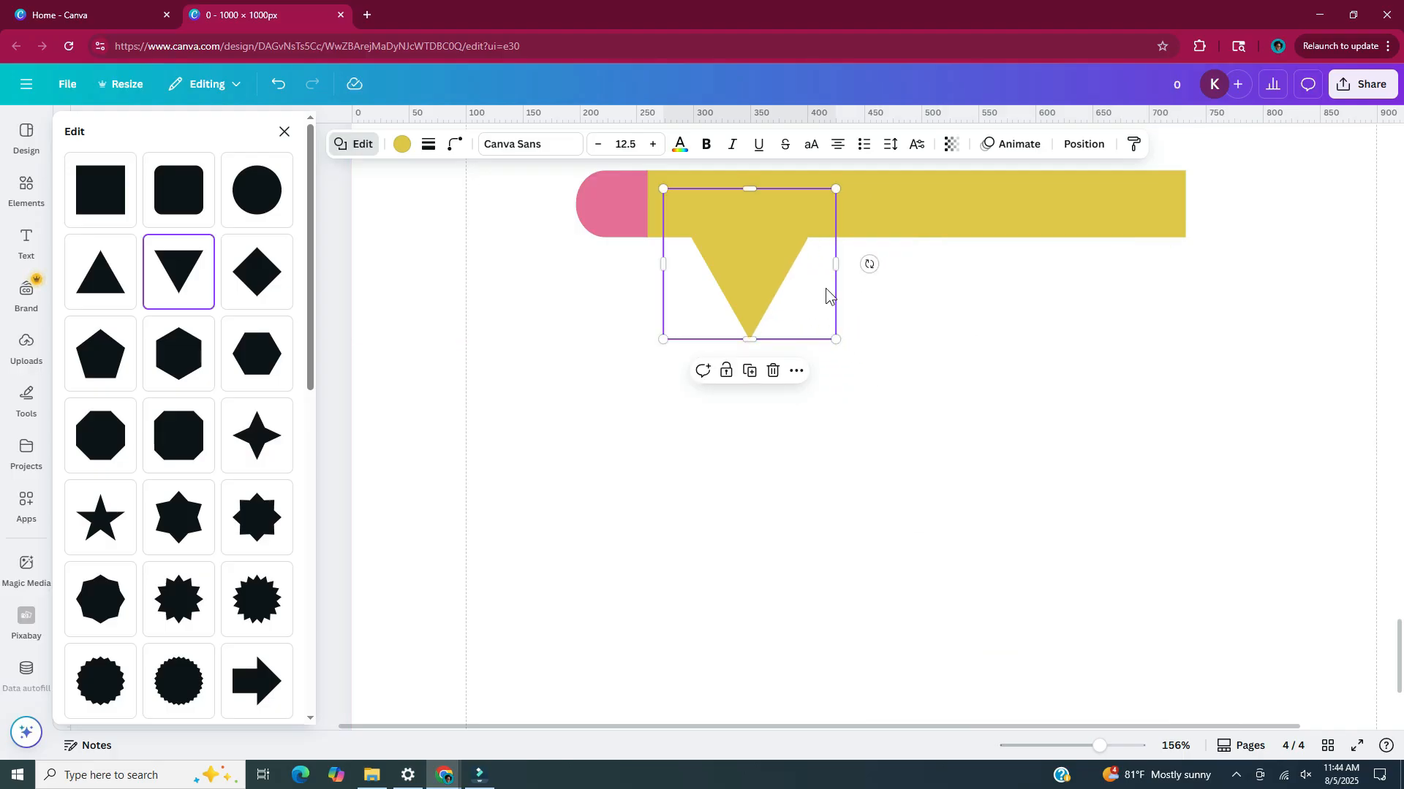
left_click_drag(868, 264, 749, 186)
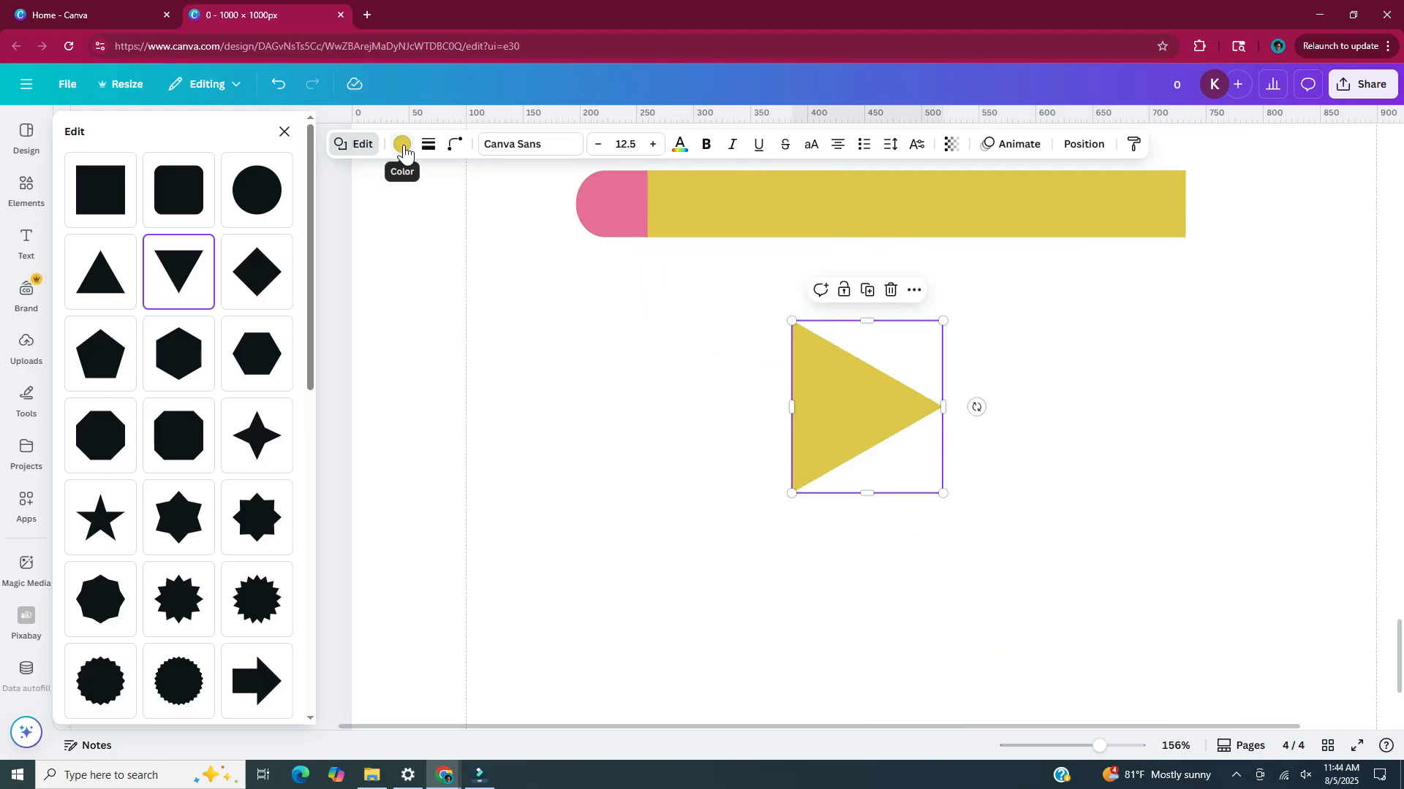
Recolour the triangle a muted beige and fit it to the bar's right end, shrunk to about the bar's height
left_click(402, 149)
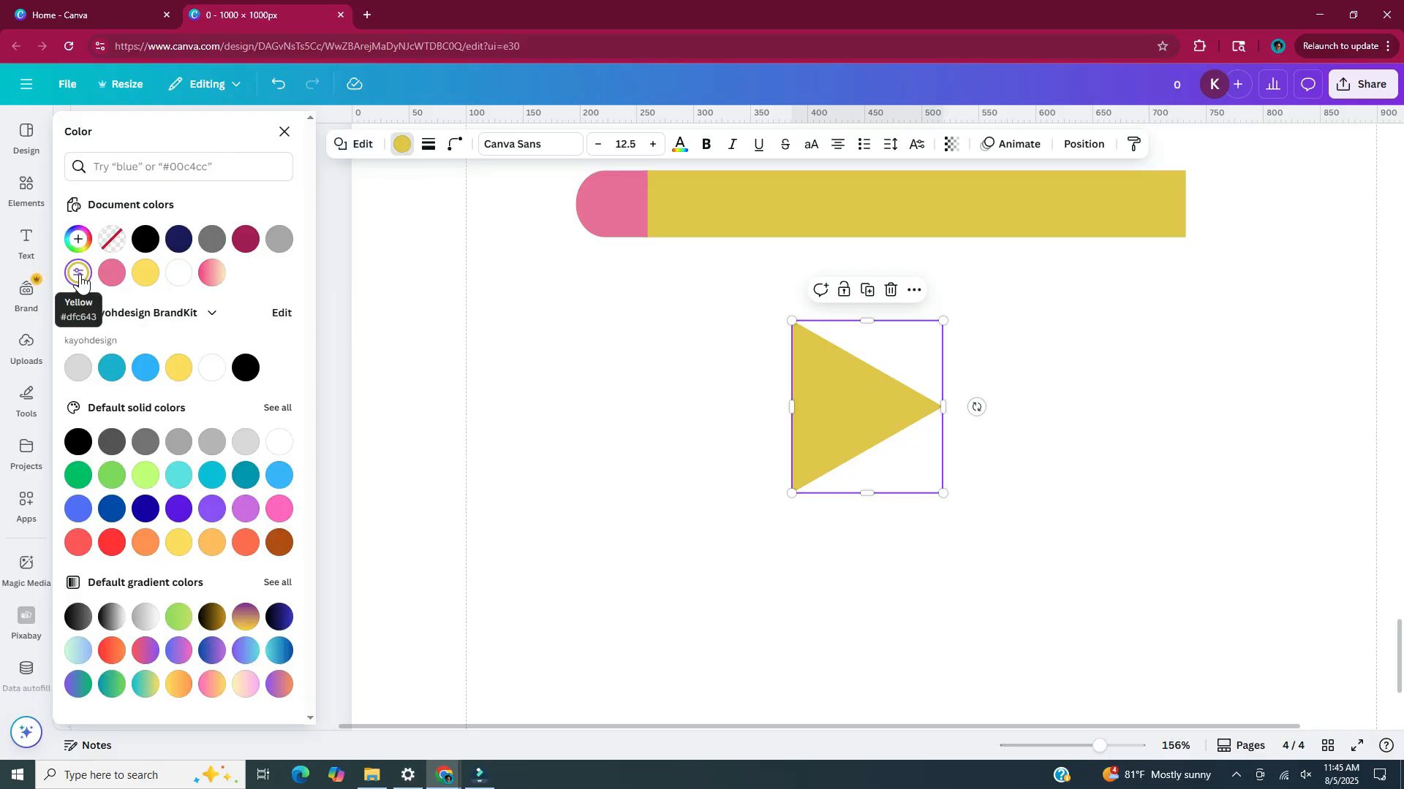
left_click(79, 276)
left_click_drag(187, 338, 130, 326)
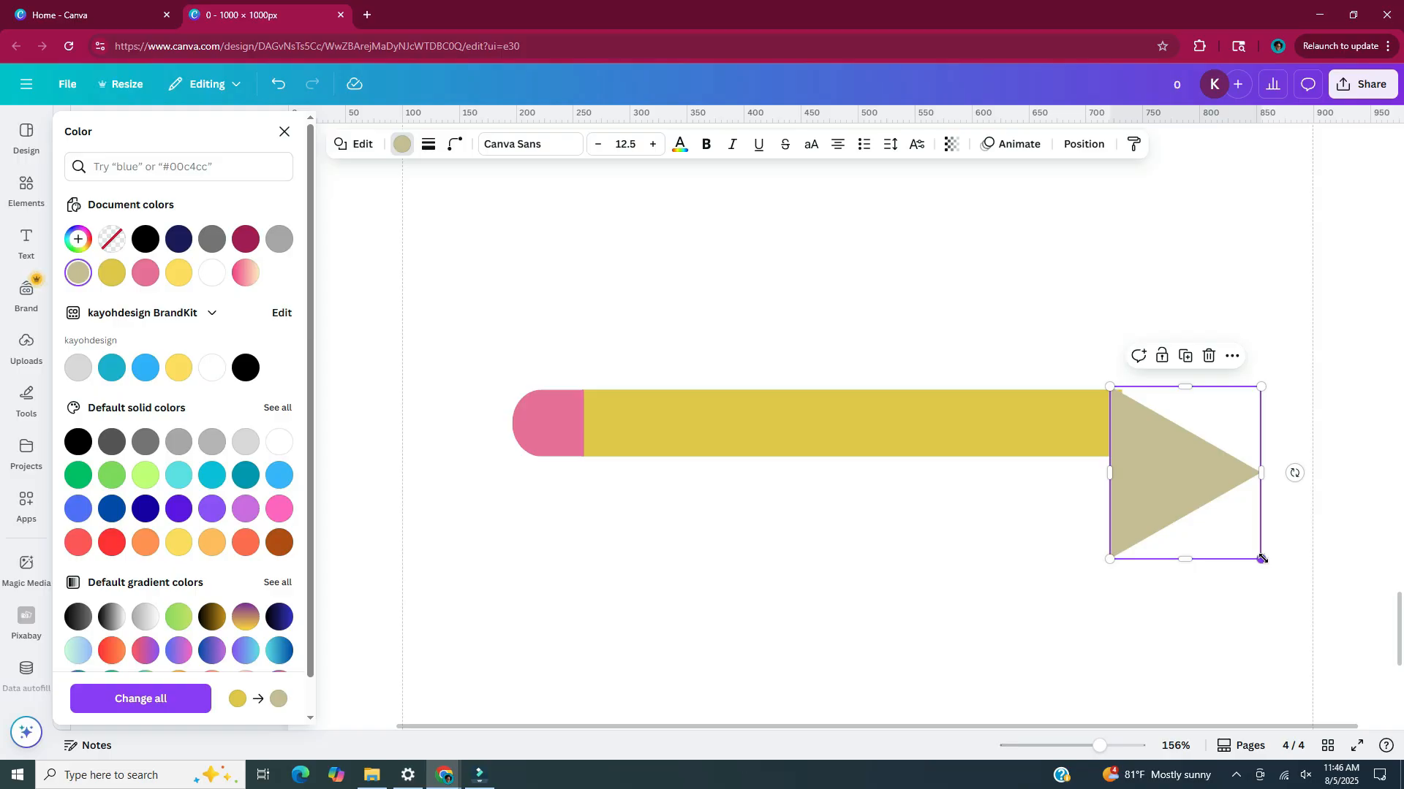
left_click_drag(1262, 559, 1137, 480)
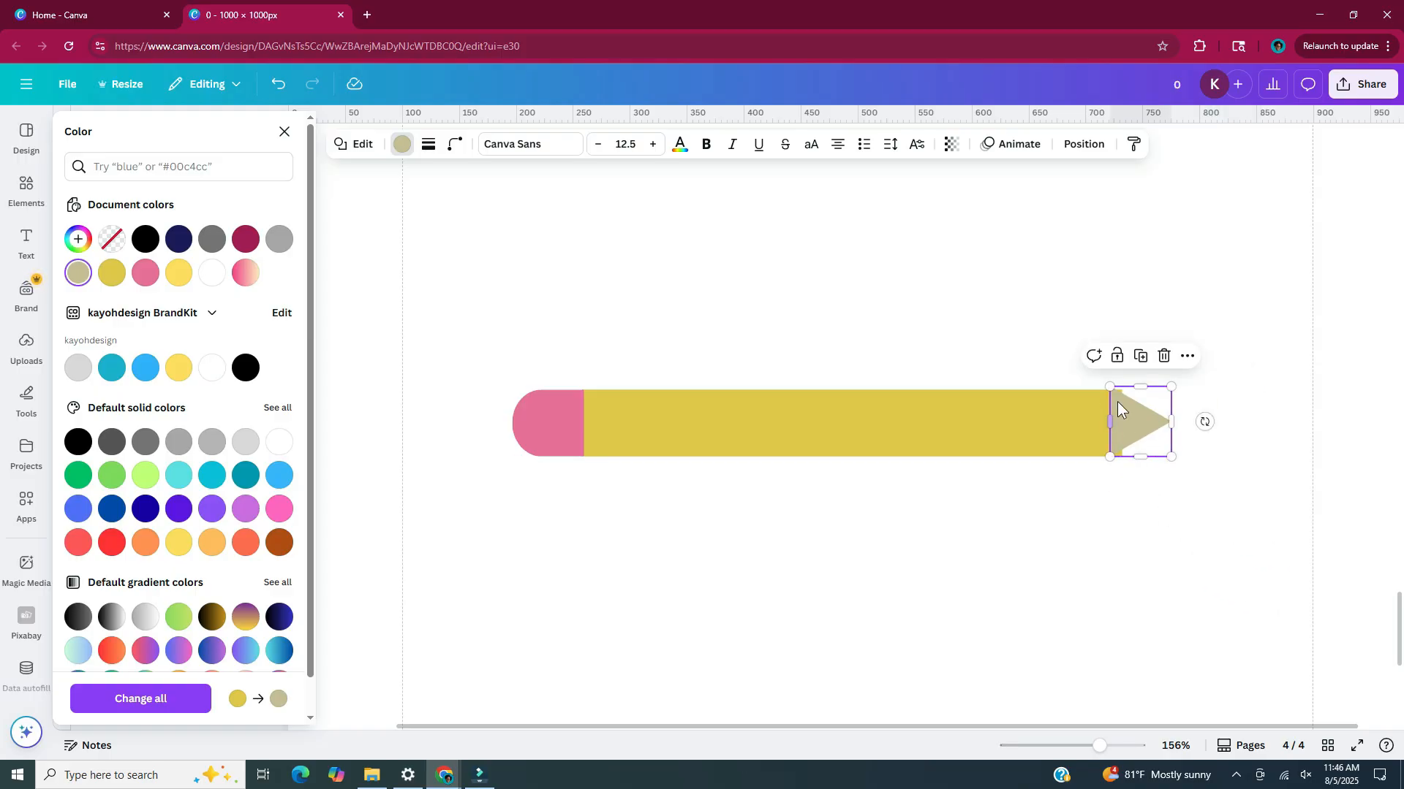
Set the beige triangle flush against the yellow bar's right end and lengthen it into a sharper pencil tip
left_click_drag(1117, 403, 1128, 404)
mouse_move(1190, 415)
left_mouse_down()
mouse_move(1296, 417)
mouse_move(1179, 417)
mouse_move(1221, 415)
left_mouse_up()
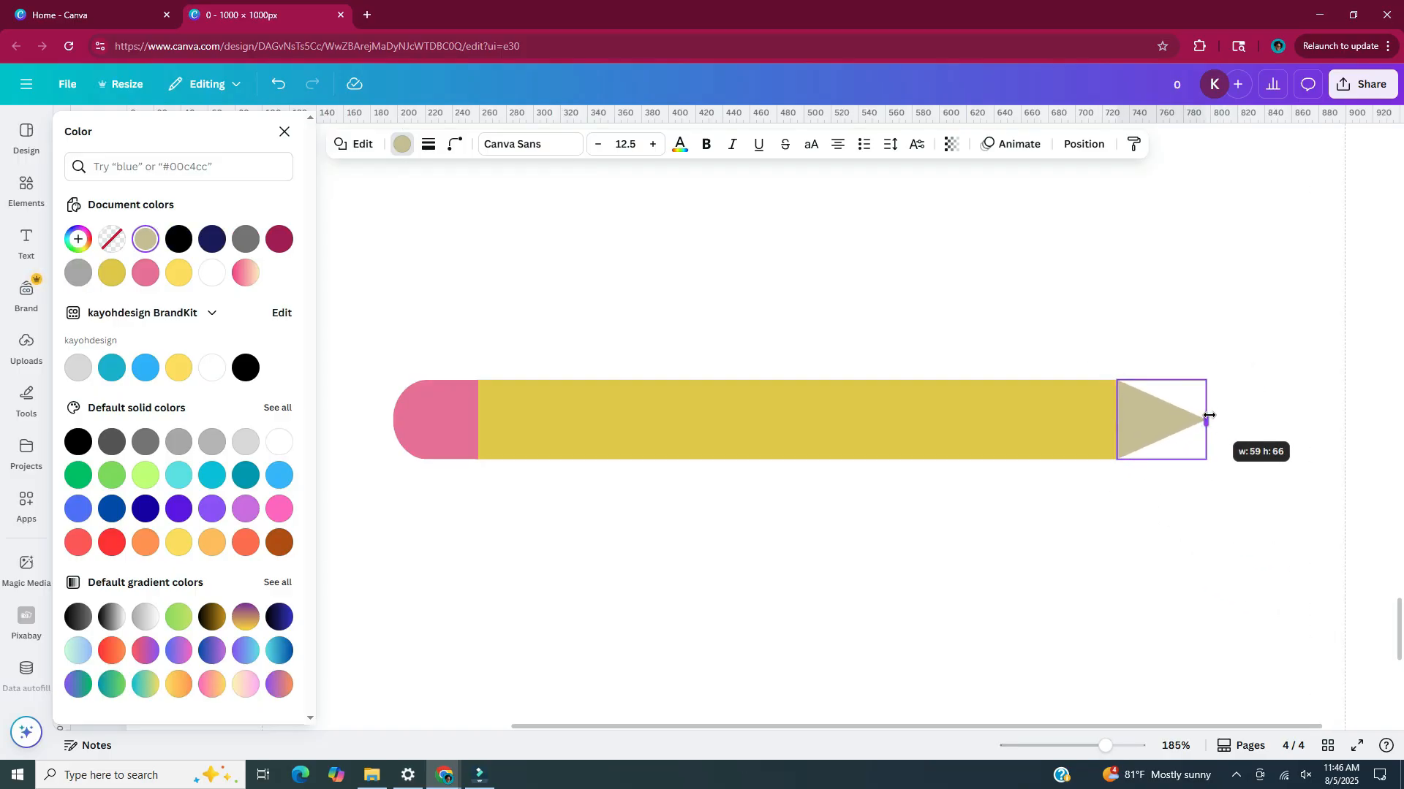
left_click(1189, 537)
Duplicate the beige triangle, colour the copy dark grey and shrink it to form the lead at the pencil's point
left_click(1167, 431)
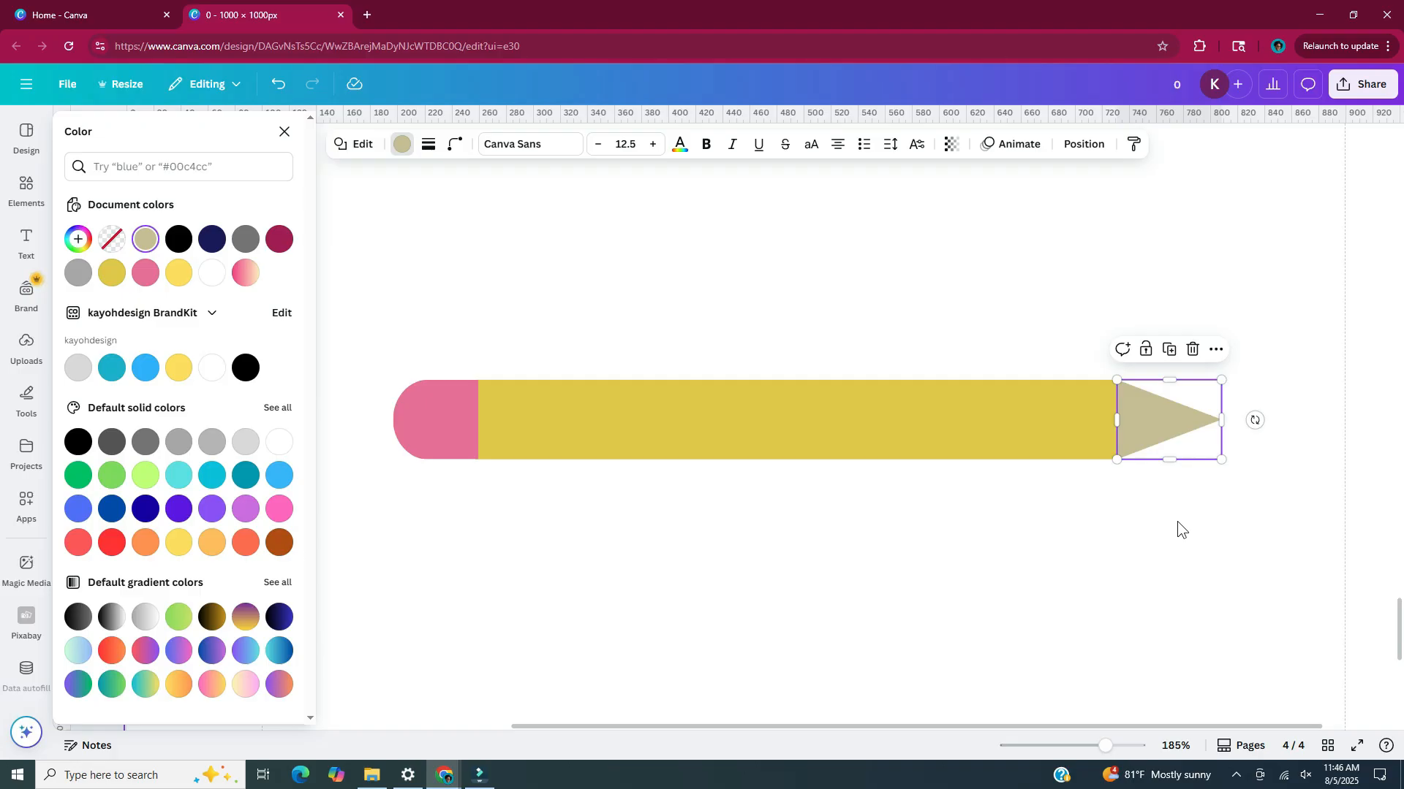
key("ctrl+d")
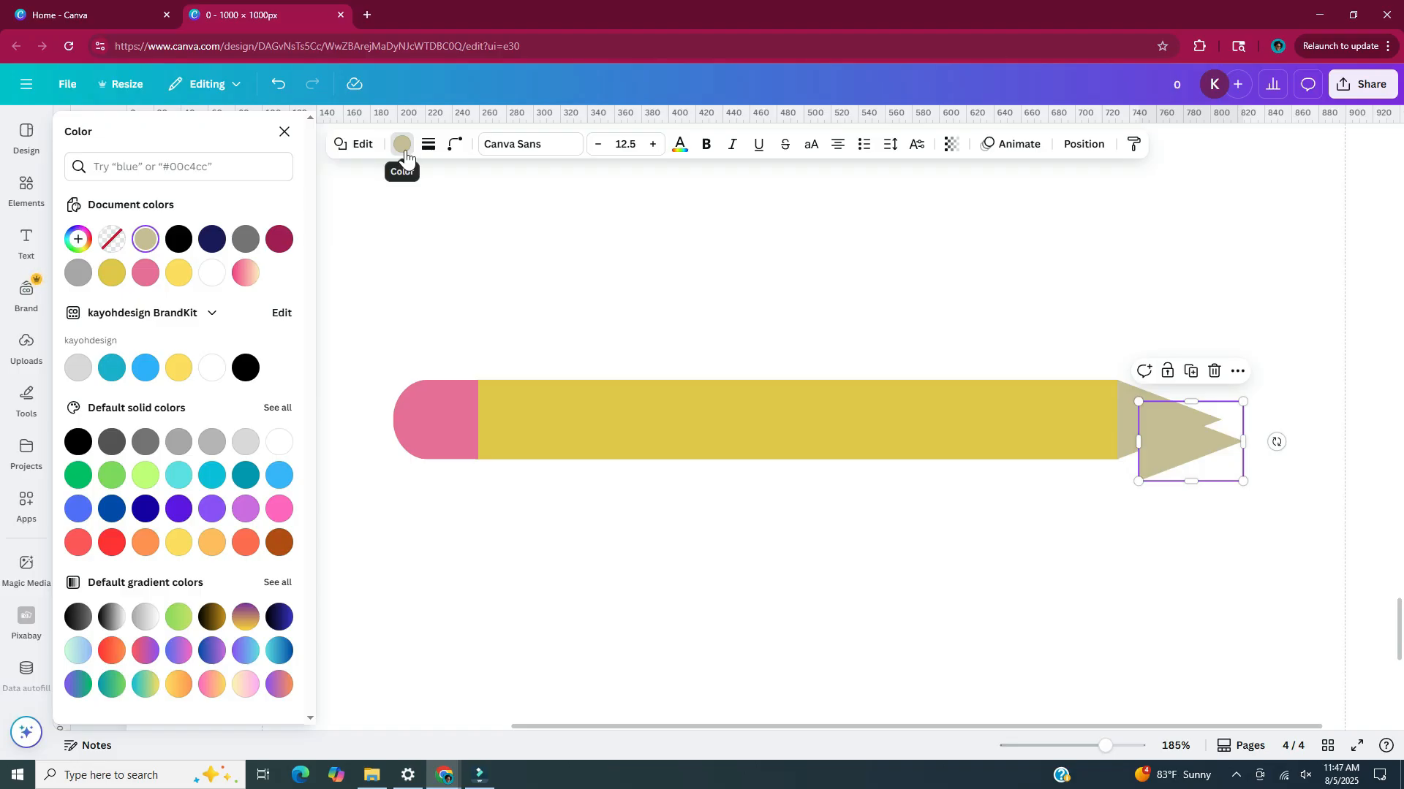
left_click_drag(1138, 481, 1217, 462)
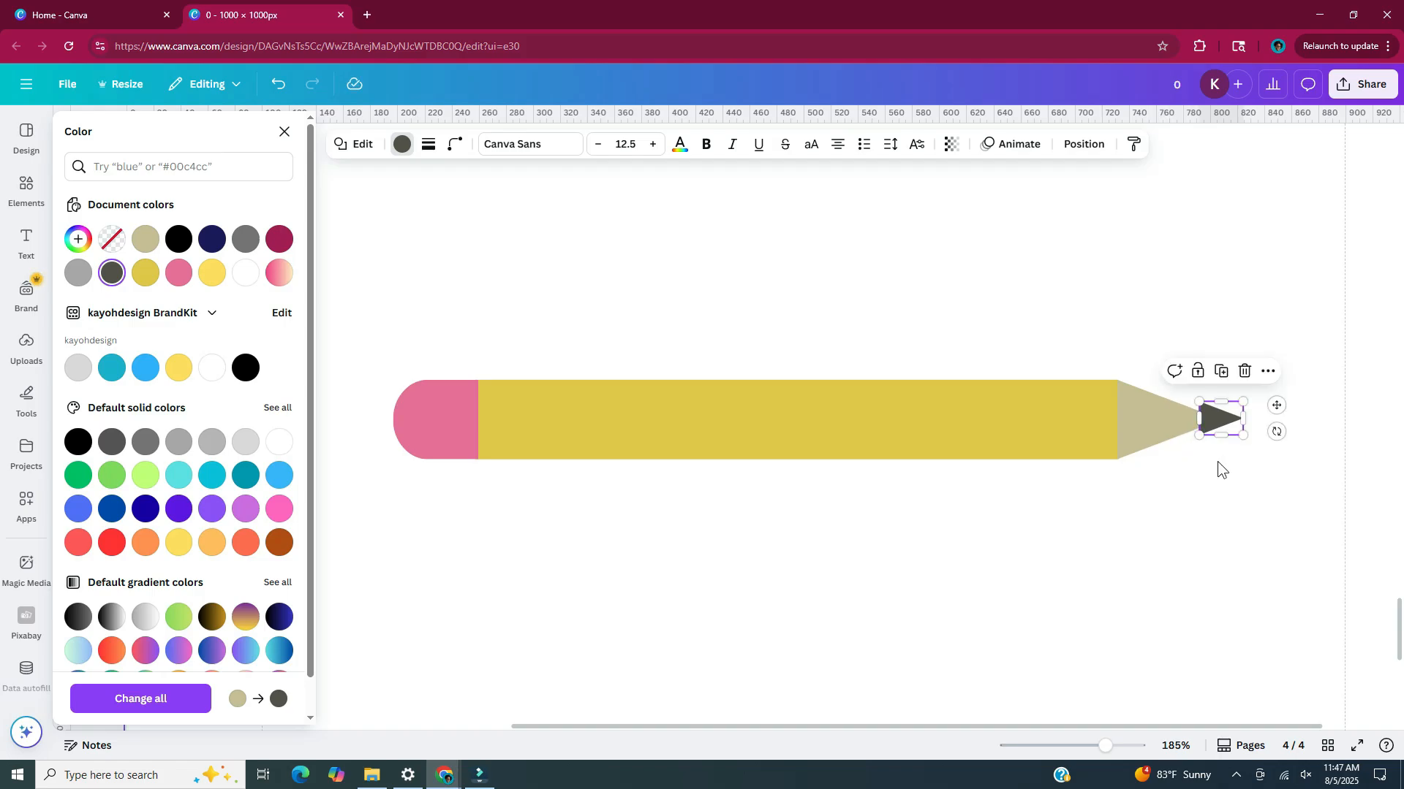
scroll(1219, 441, "up", 3)
left_click(1220, 442)
left_click_drag(1217, 407, 1174, 410)
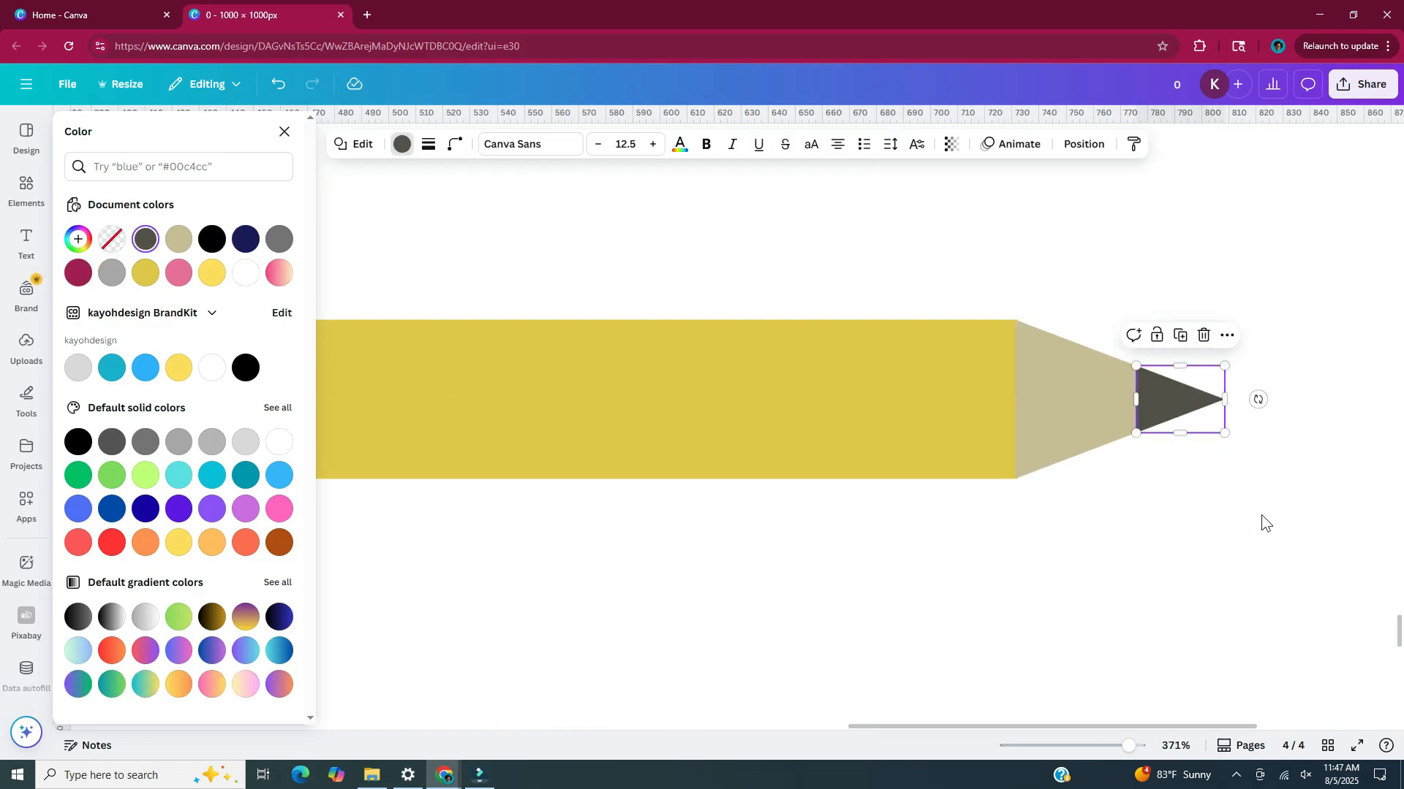
left_click(1152, 511)
scroll(1152, 511, "down", 5)
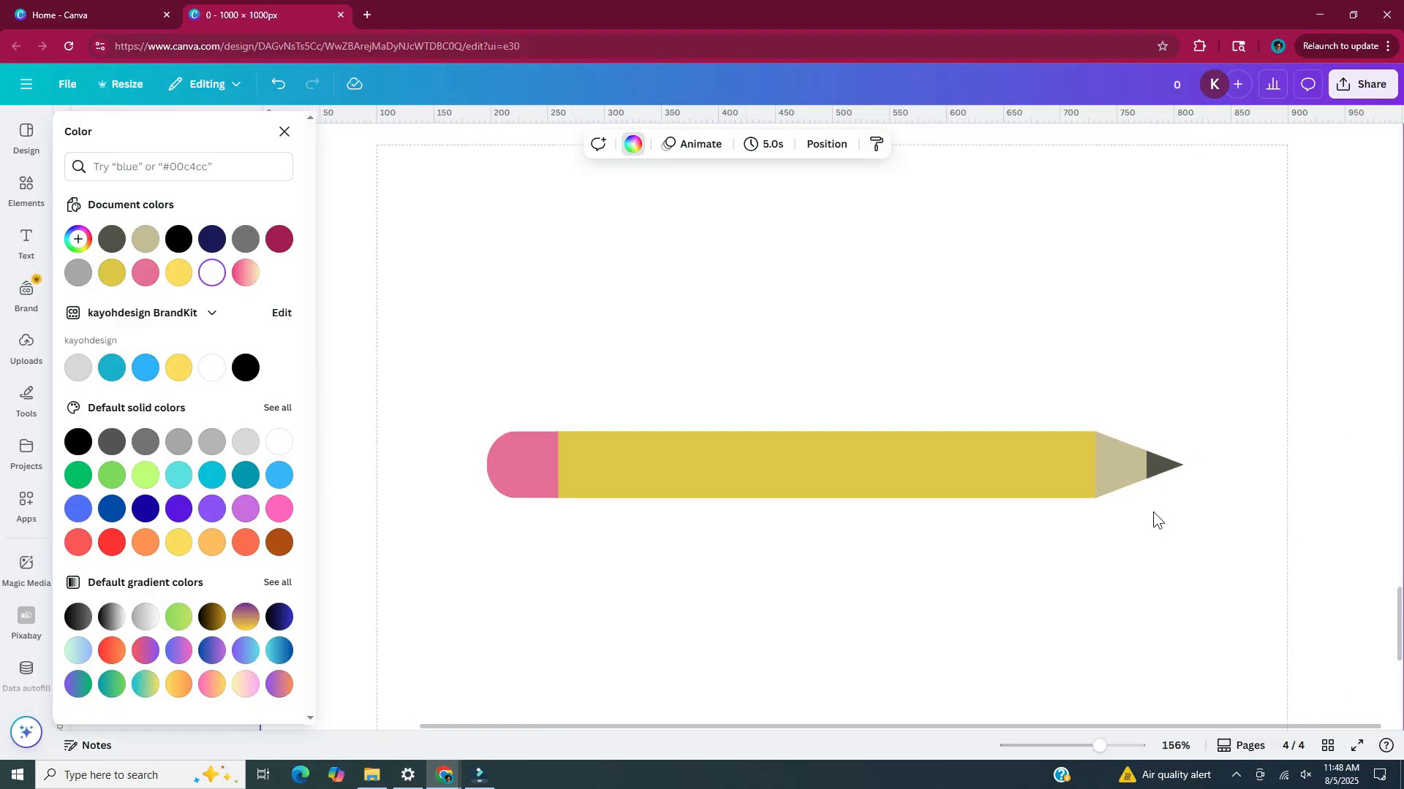
Duplicate the yellow bar below the pencil and shorten the copy to a strip about 22 px wide
left_click(843, 468)
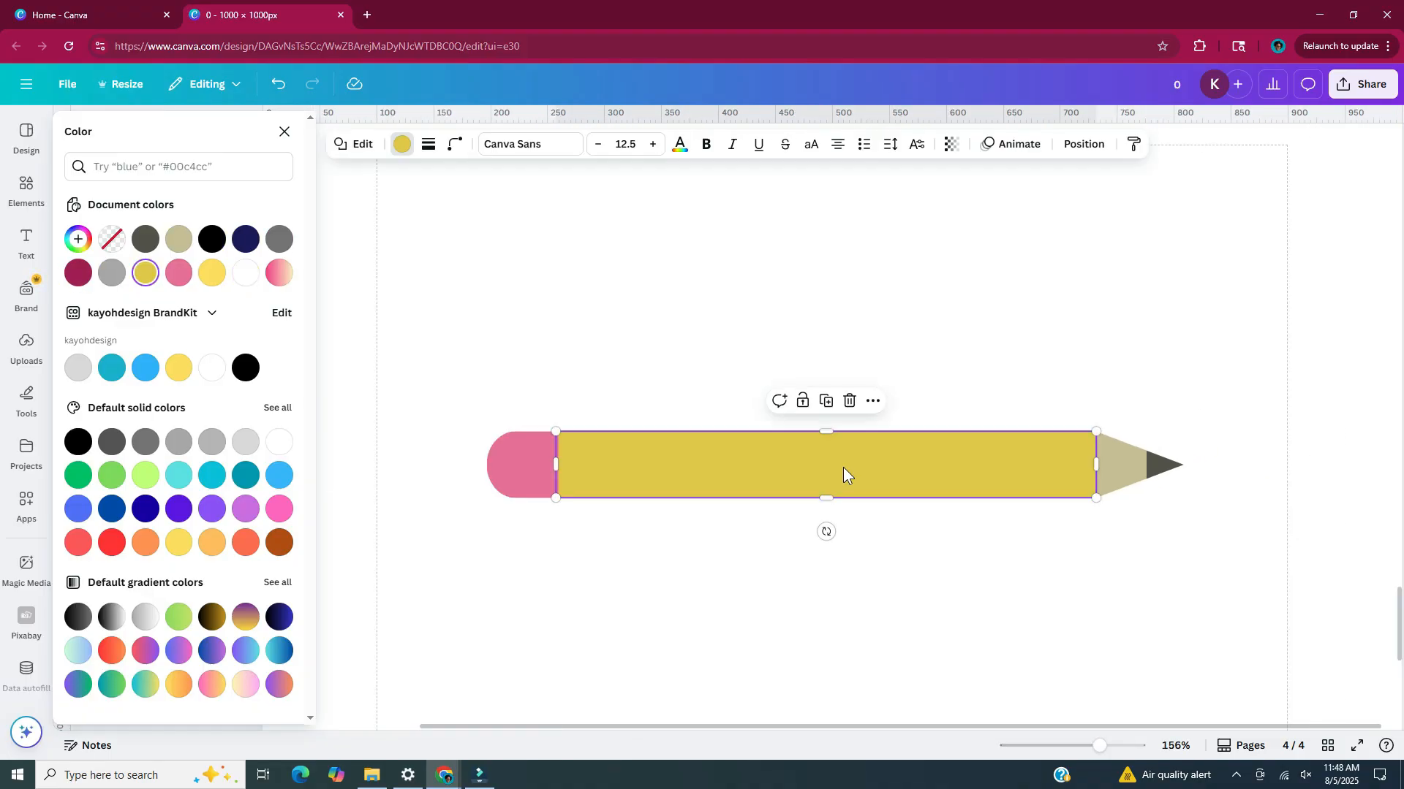
key("ctrl+d")
left_click_drag(844, 467, 827, 554)
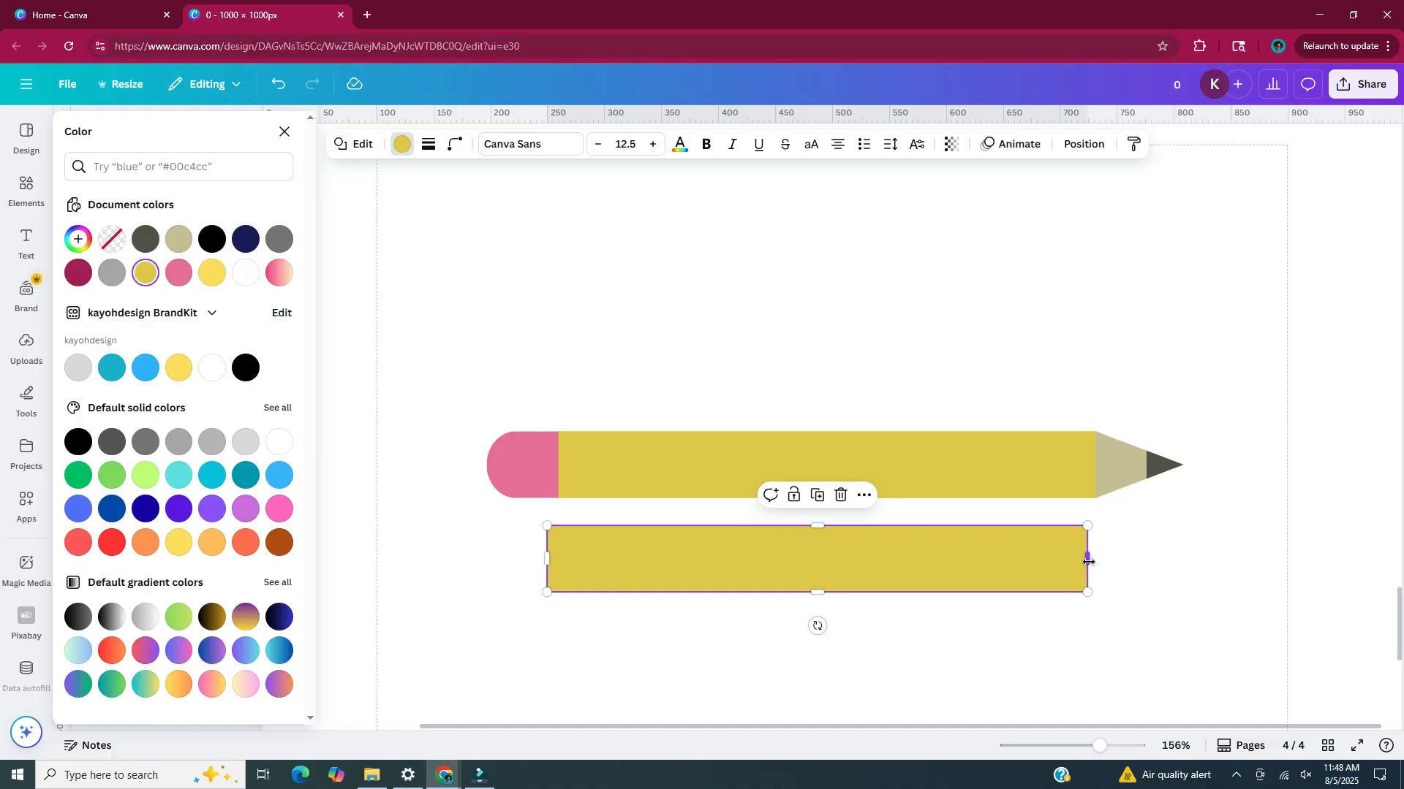
left_click_drag(1088, 560, 564, 555)
scroll(559, 541, "up", 5)
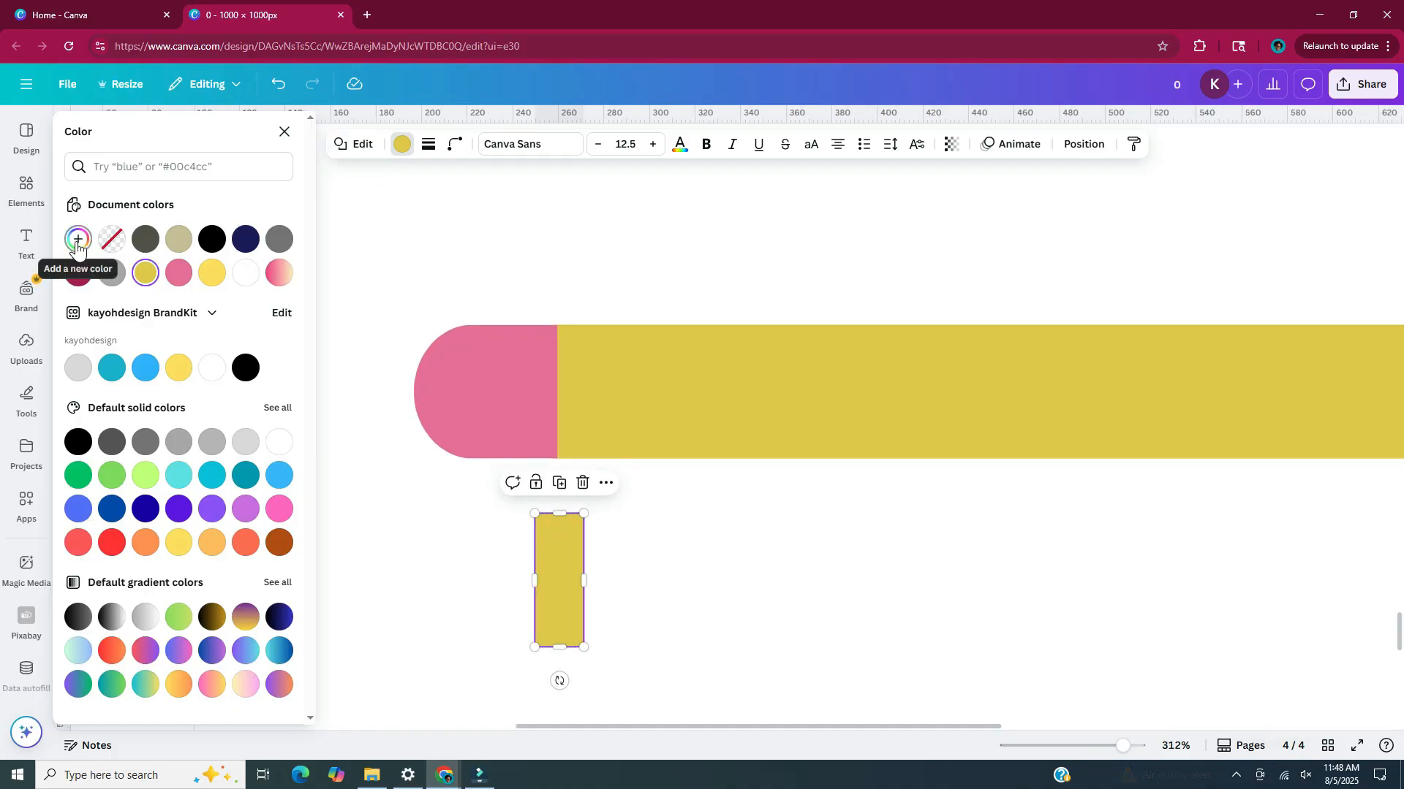
Colour the strip grey #A6A6A6 and place it as a metal band between the eraser and the yellow body
left_click(112, 275)
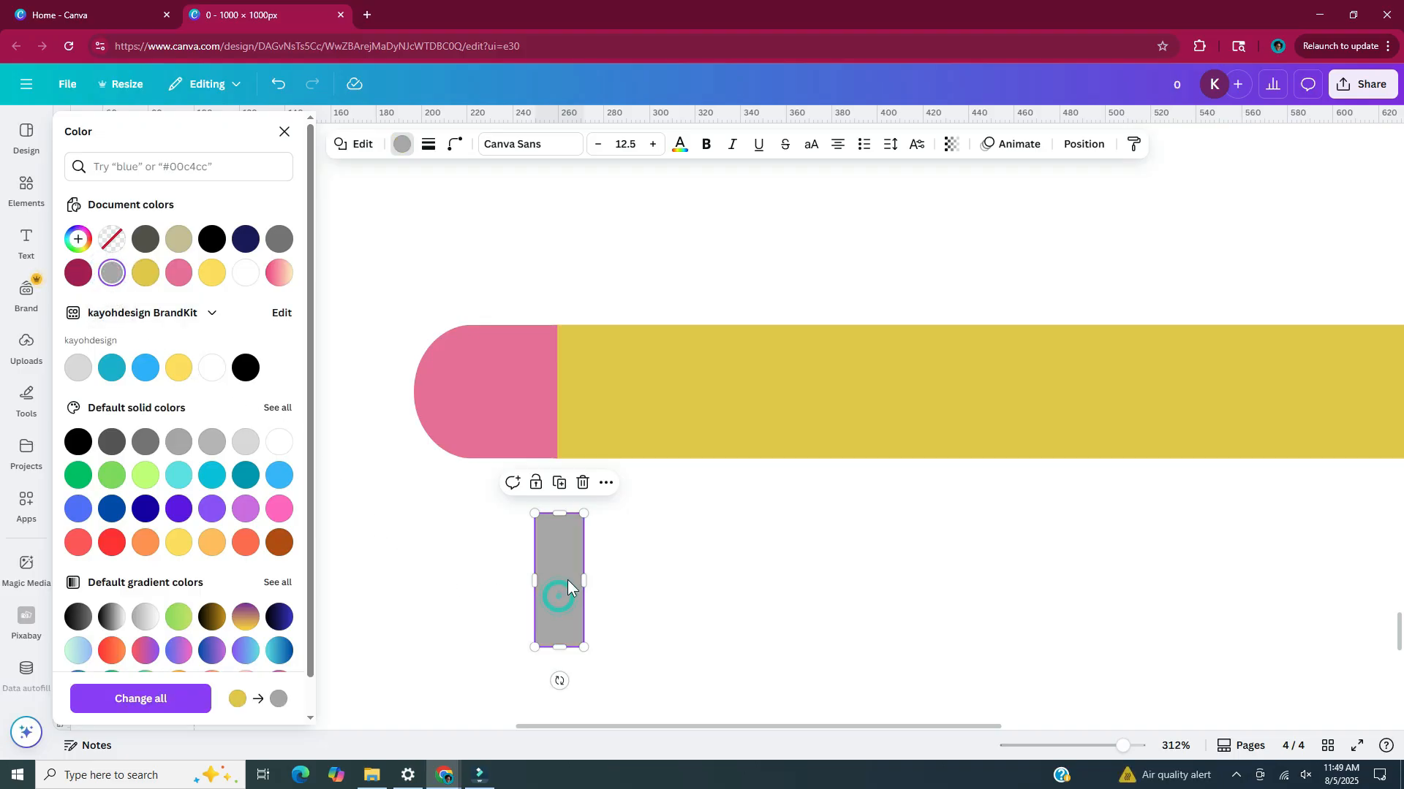
left_click_drag(560, 580, 582, 410)
left_click(646, 547)
scroll(646, 546, "down", 5)
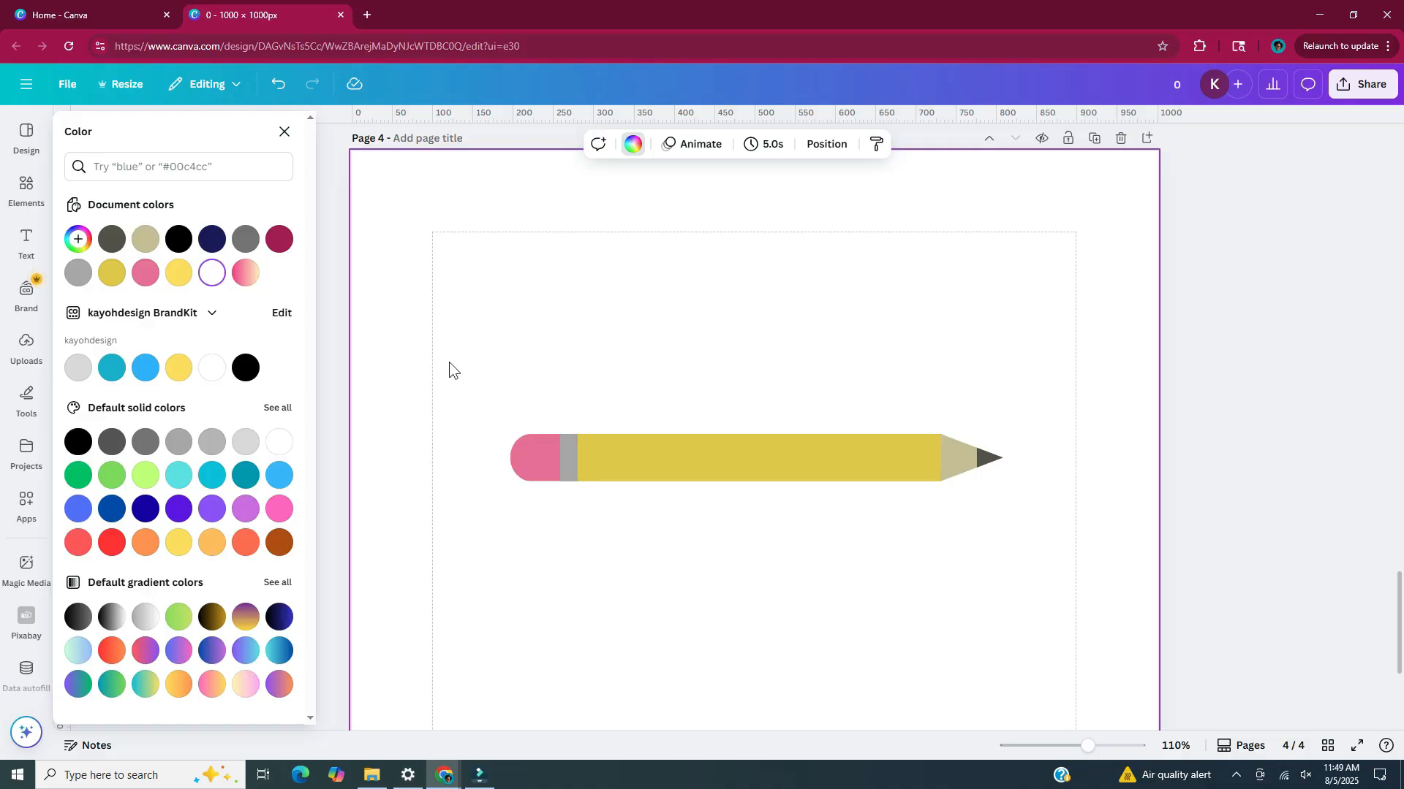
Duplicate all the pencil's shapes together and place the copy below the original pencil
left_click_drag(430, 395, 1029, 521)
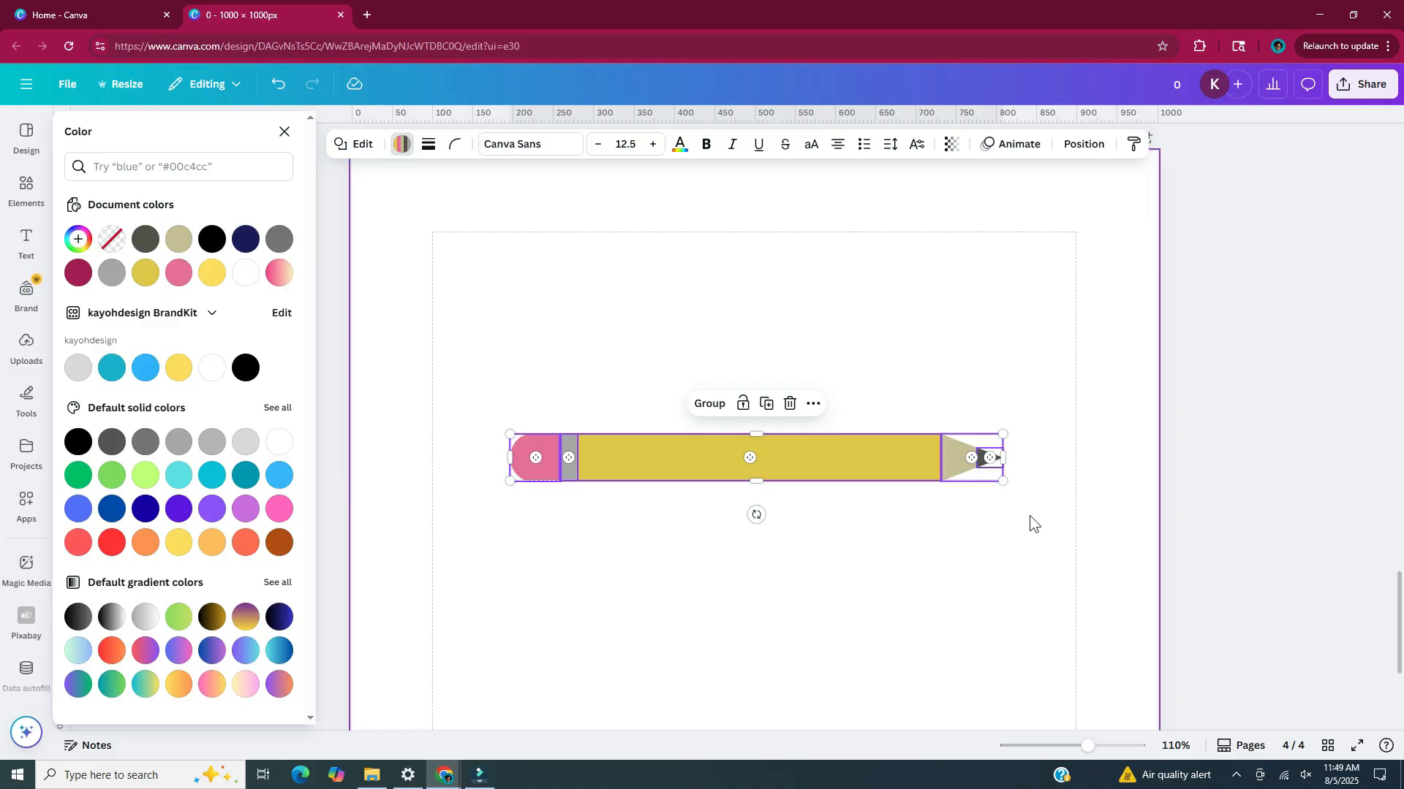
key("ctrl+d")
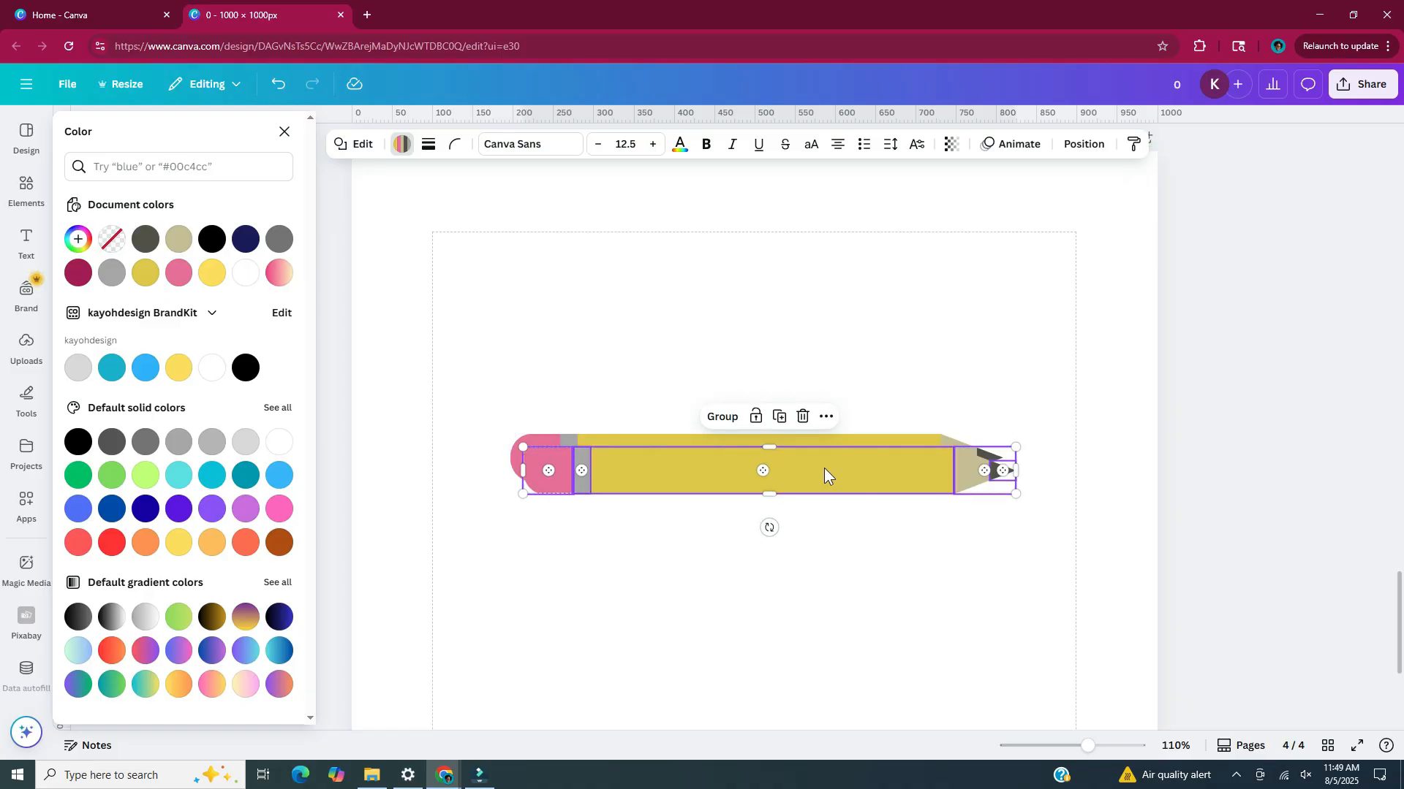
left_click_drag(823, 472, 808, 604)
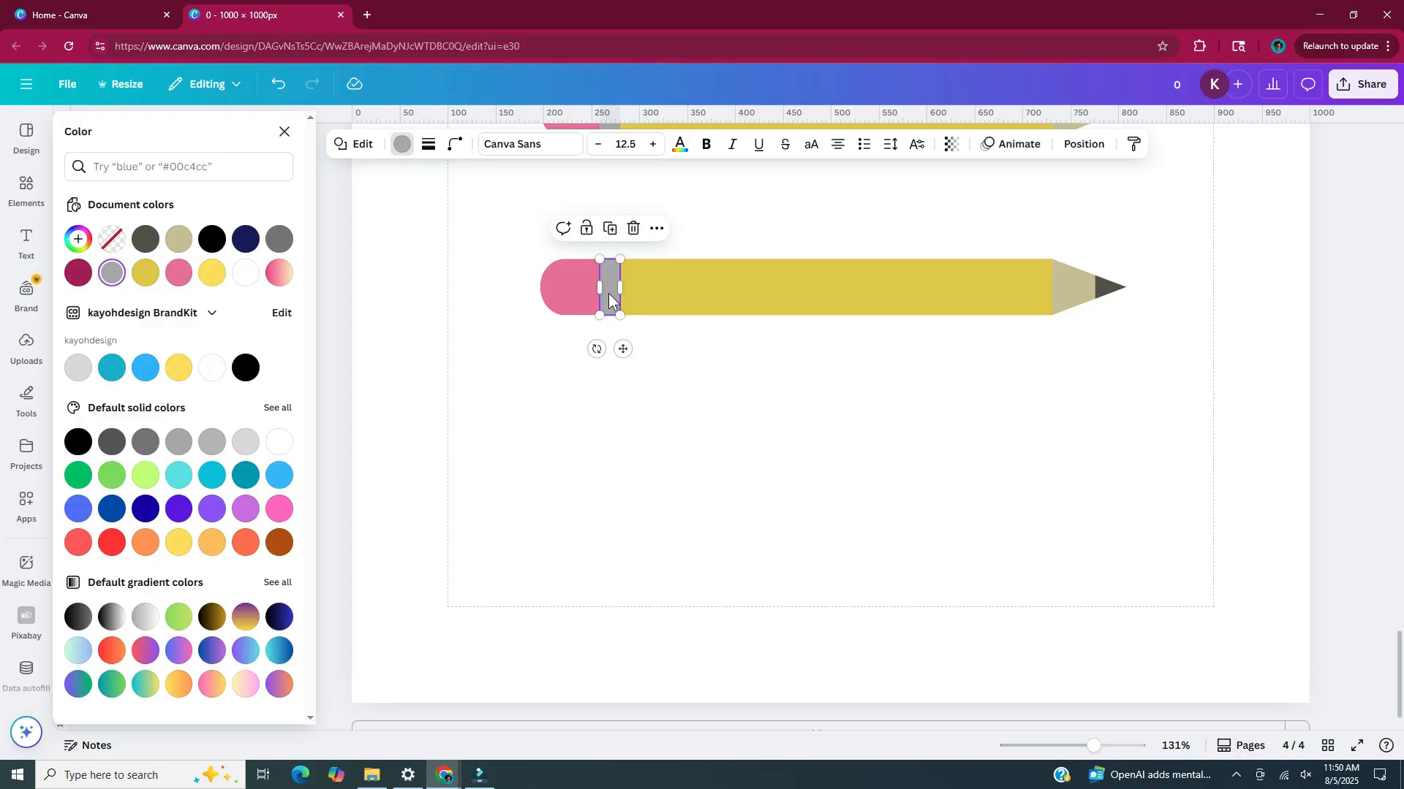
Make three spare copies of the lower pencil's grey band beneath it, and delete that pencil's pink eraser
left_click_drag(611, 300, 633, 415)
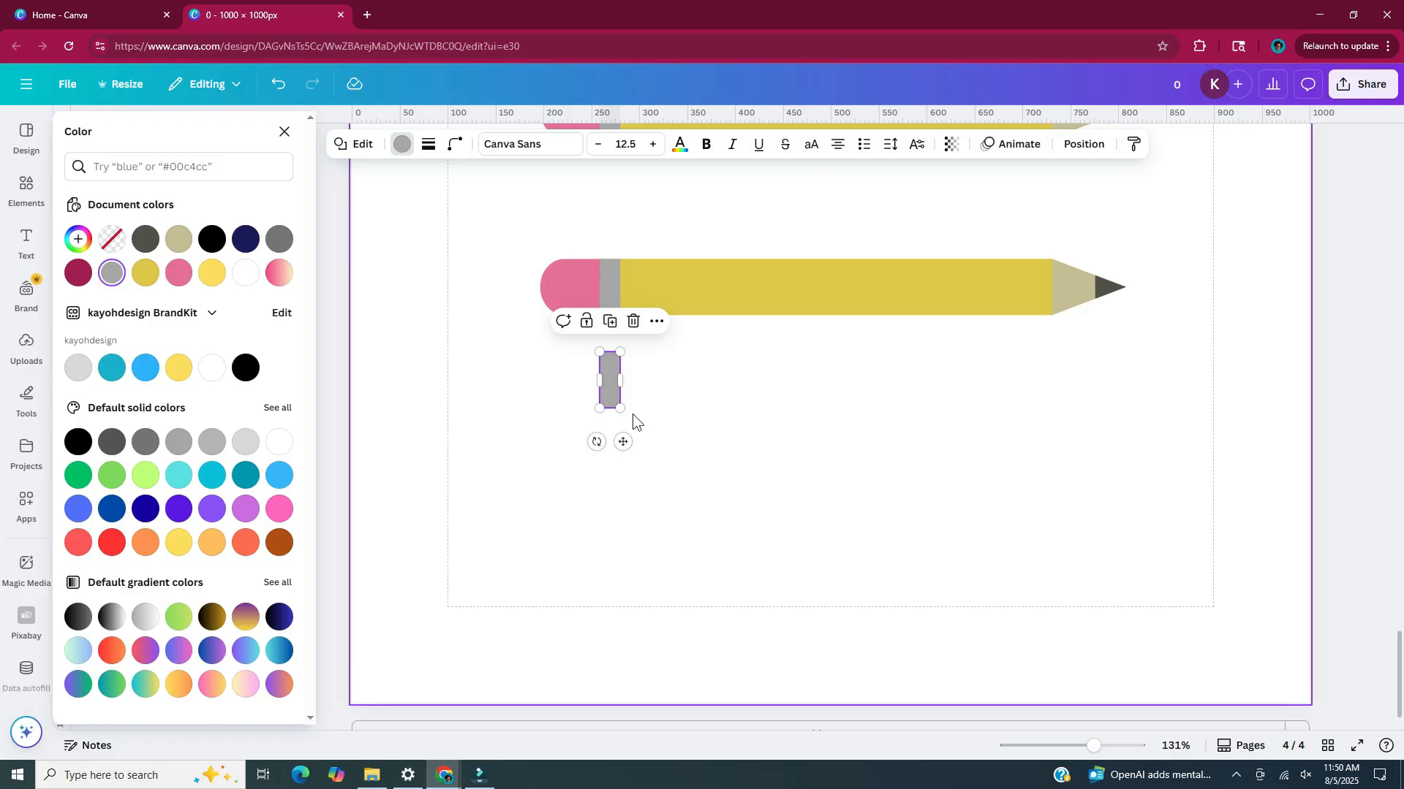
key("ctrl+d")
key("ctrl+d")
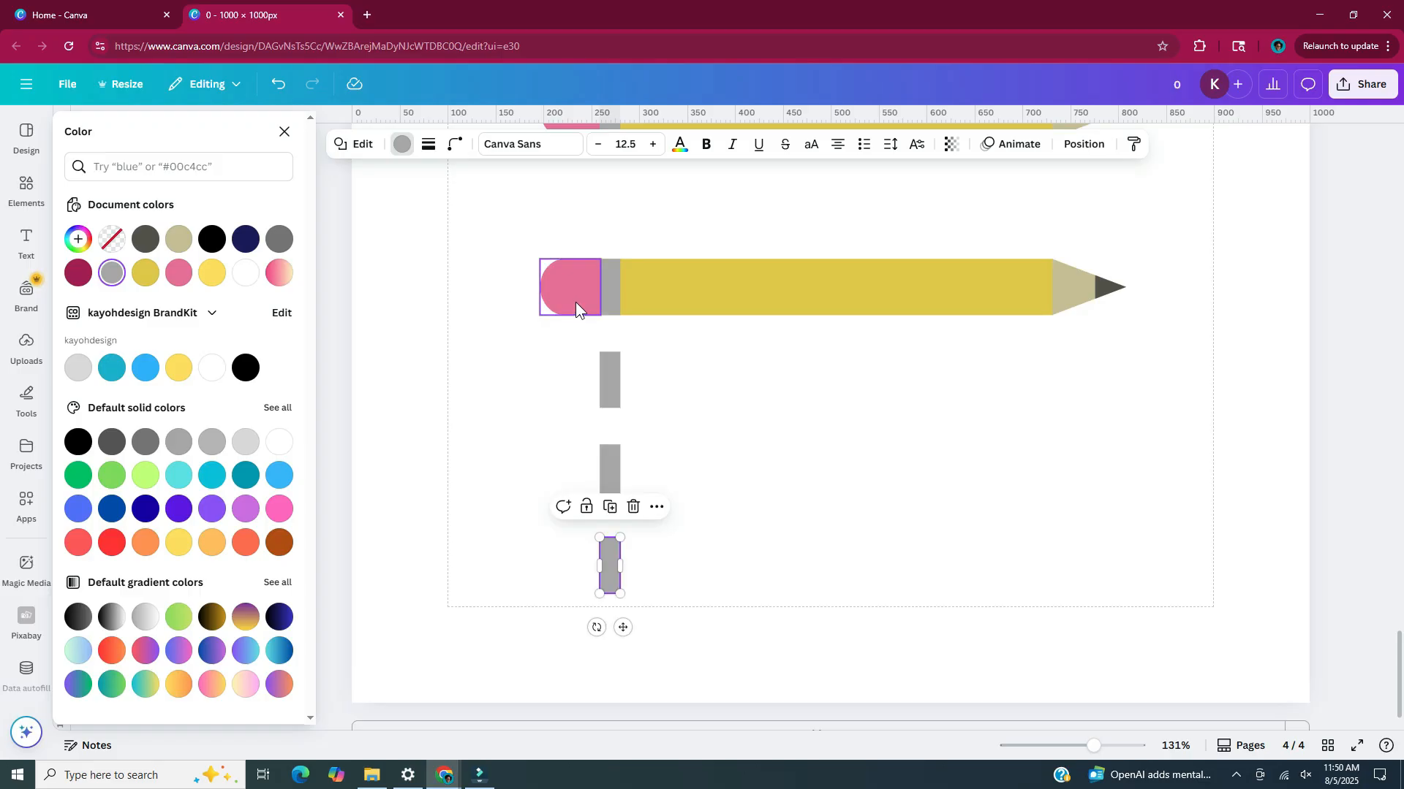
left_click(576, 301)
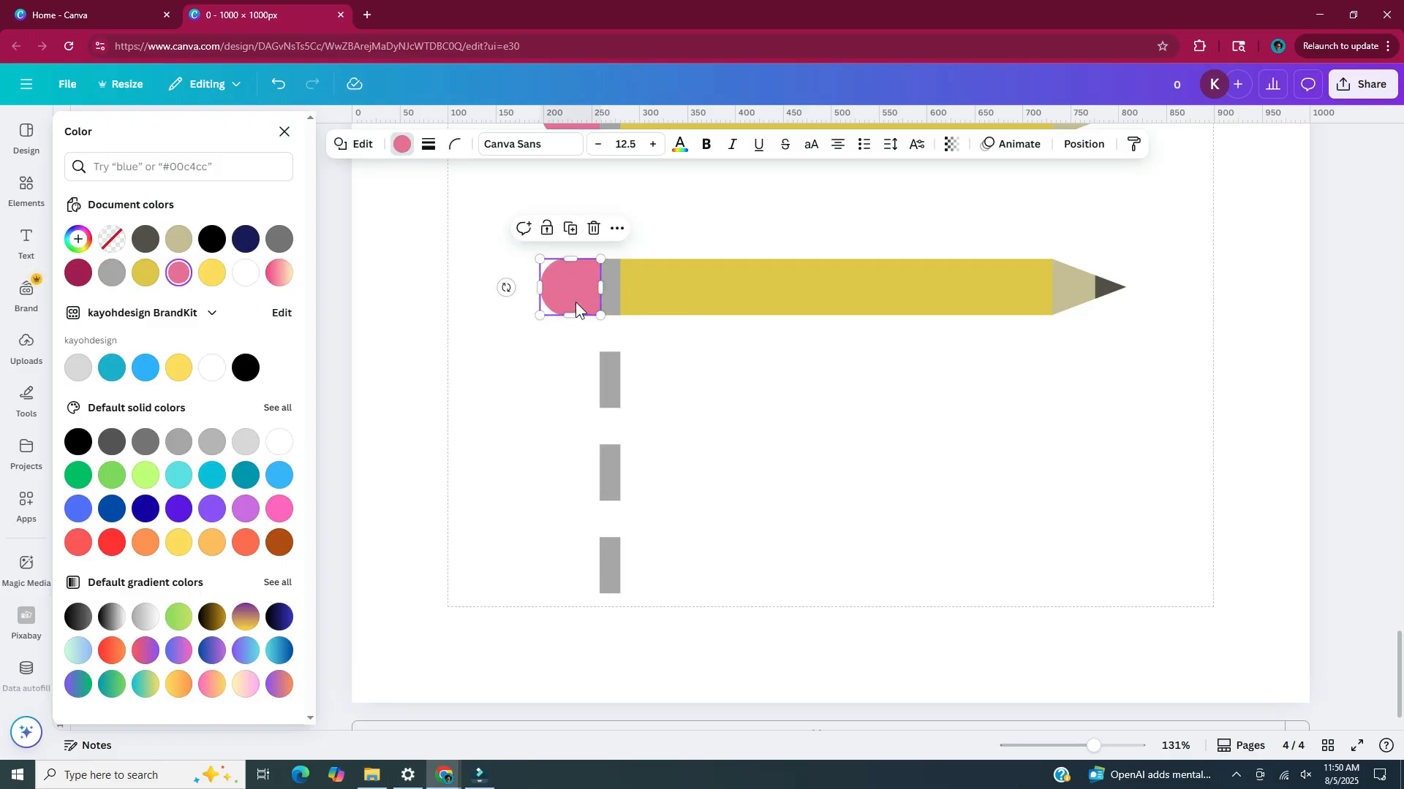
key("Delete")
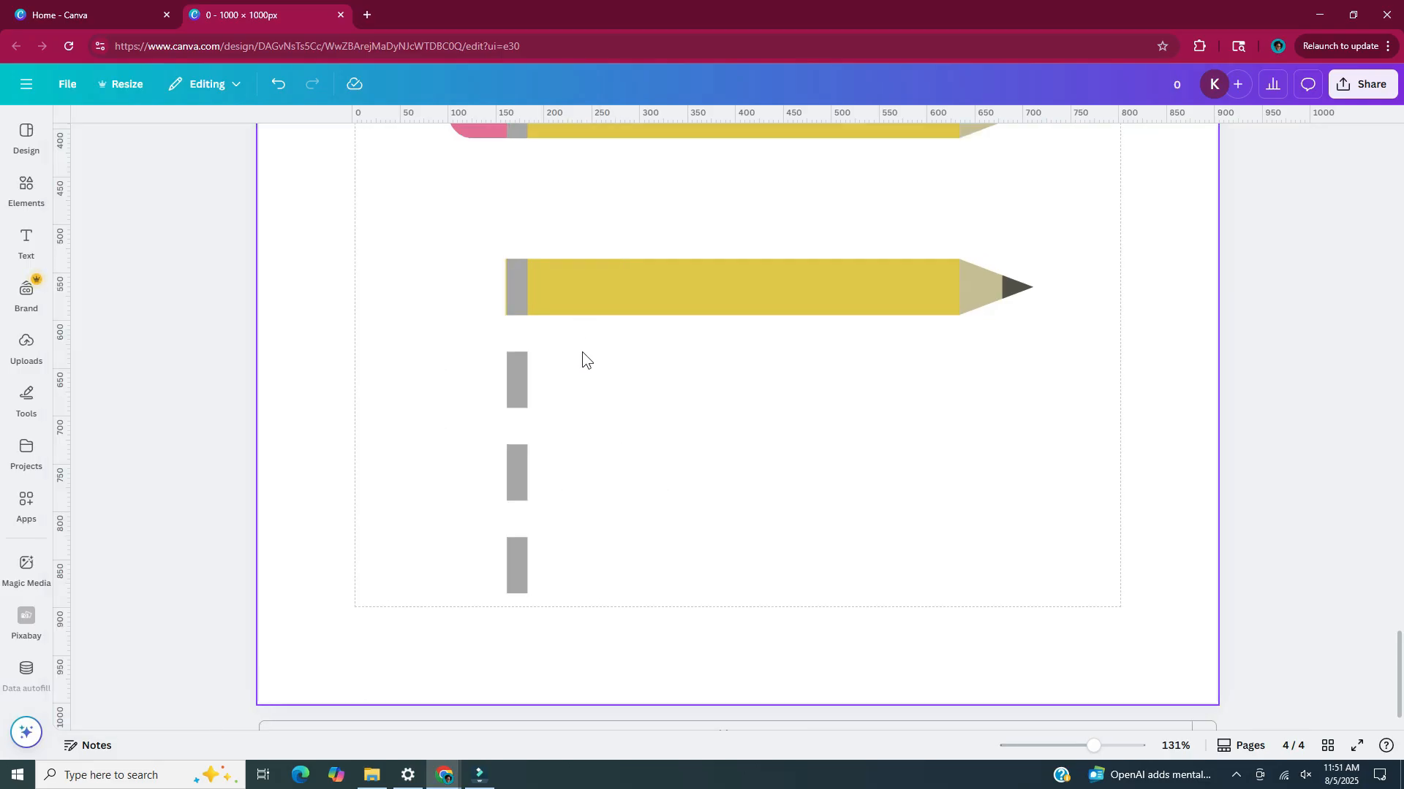
Widen the lower pencil's grey band to the left to about 50 px and colour it green #3B741C
left_click(510, 296)
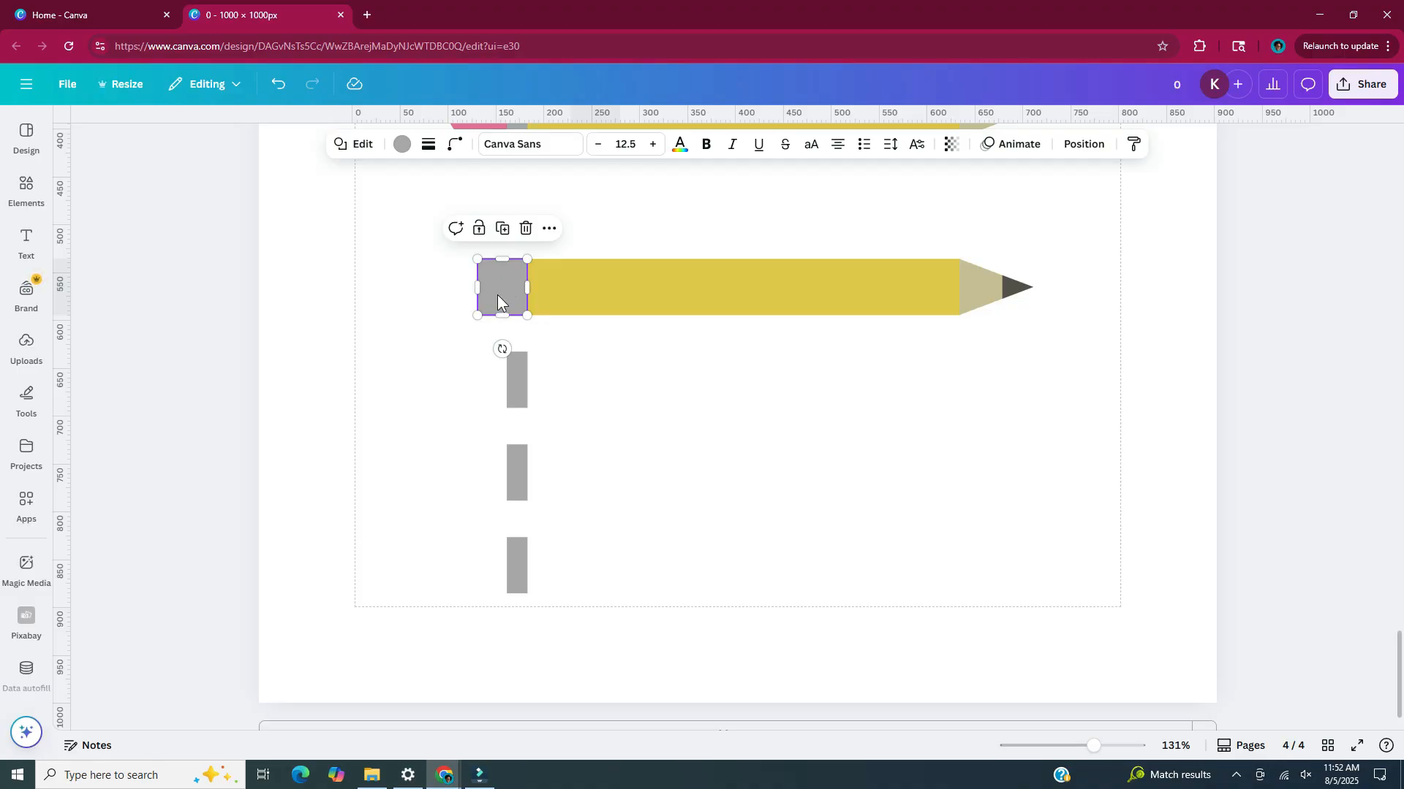
left_click(402, 146)
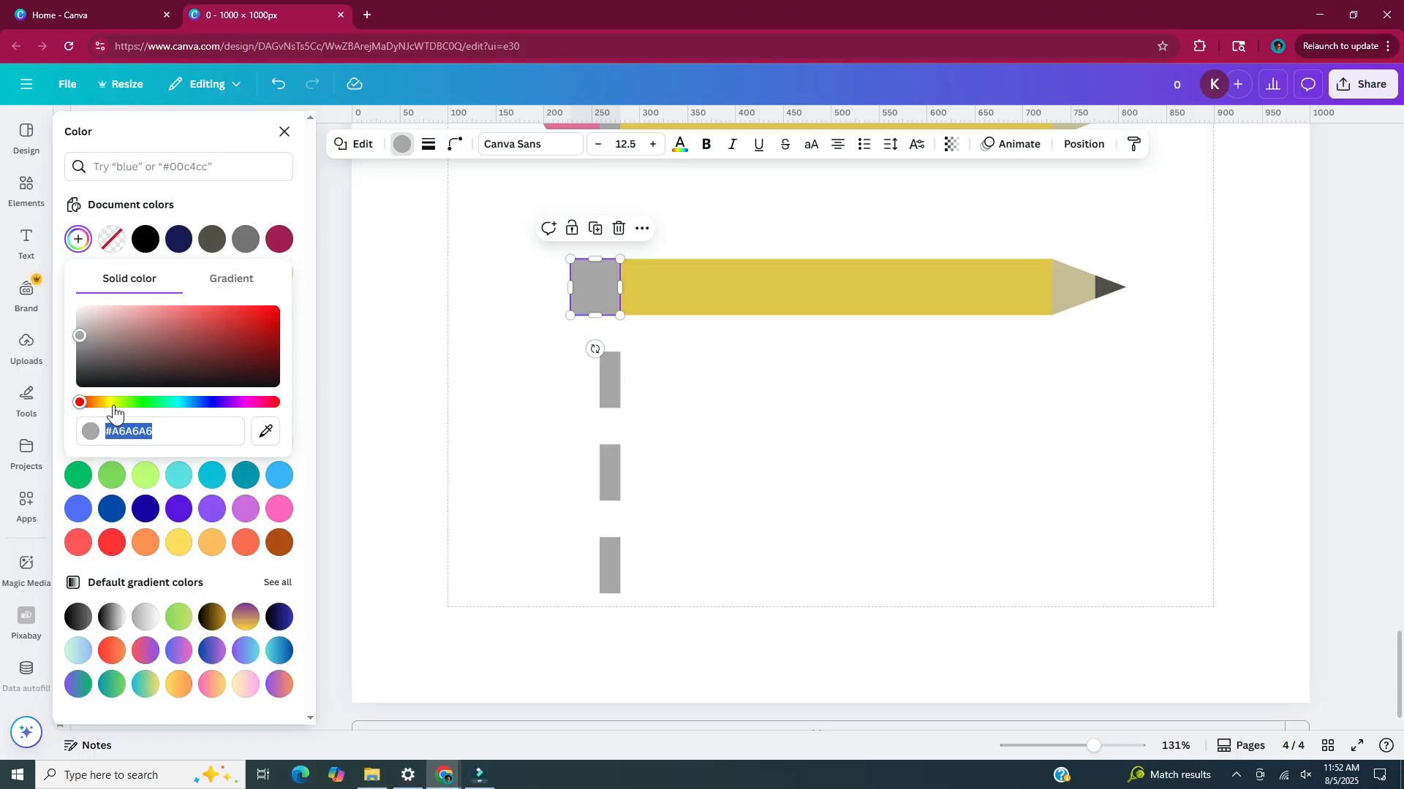
left_click_drag(121, 403, 134, 402)
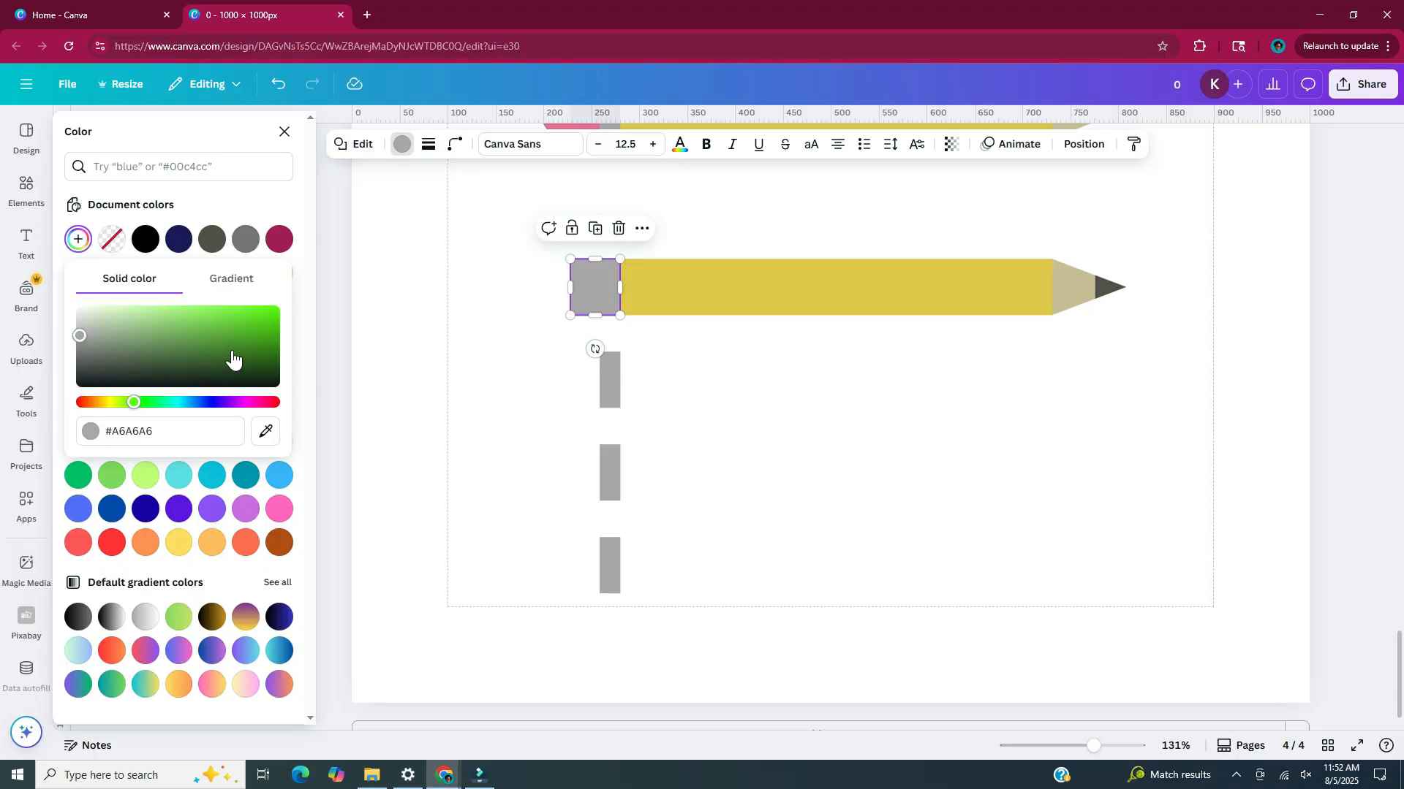
left_click(233, 358)
key("Escape")
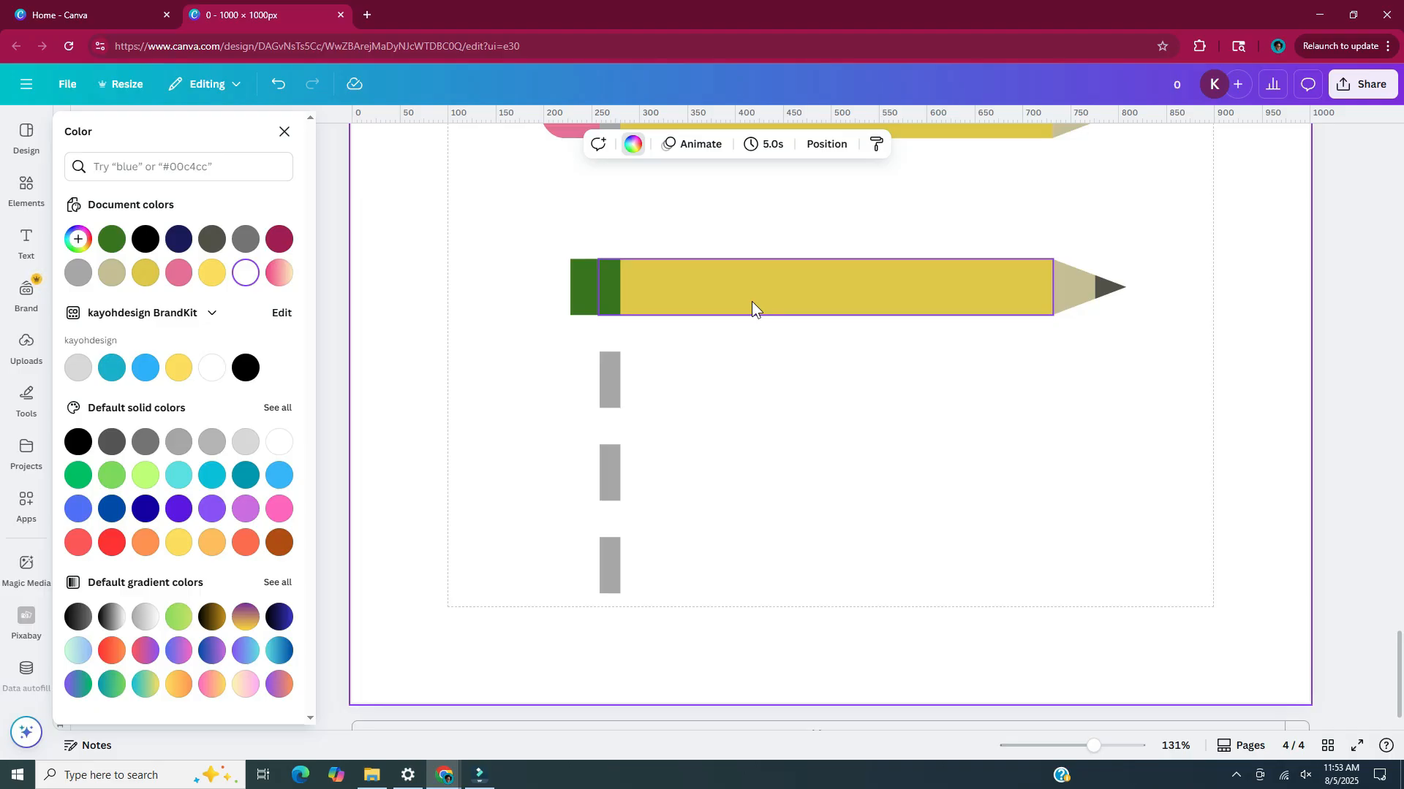
Recolour the lower pencil's yellow body a muted green, #5B744E
left_click(752, 301)
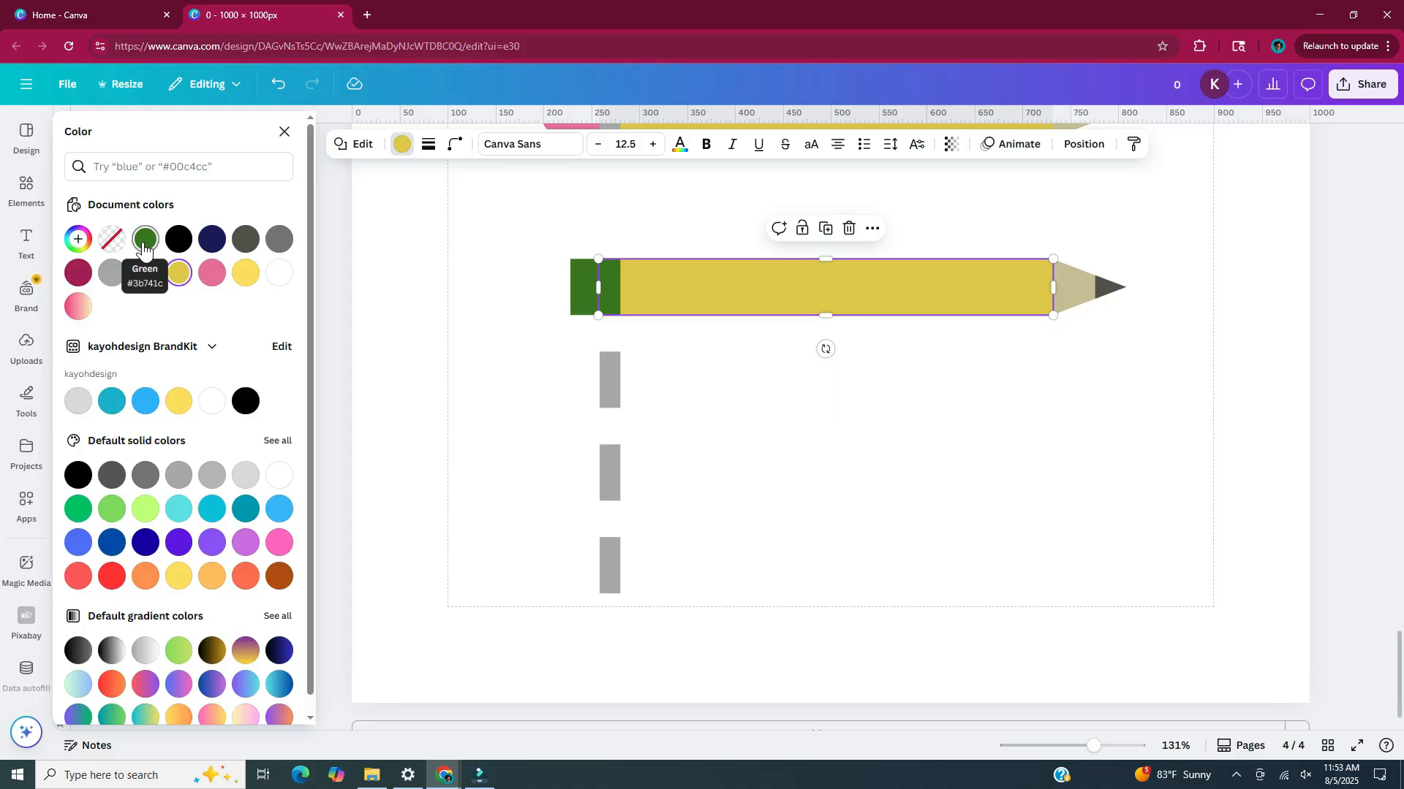
left_click(144, 244)
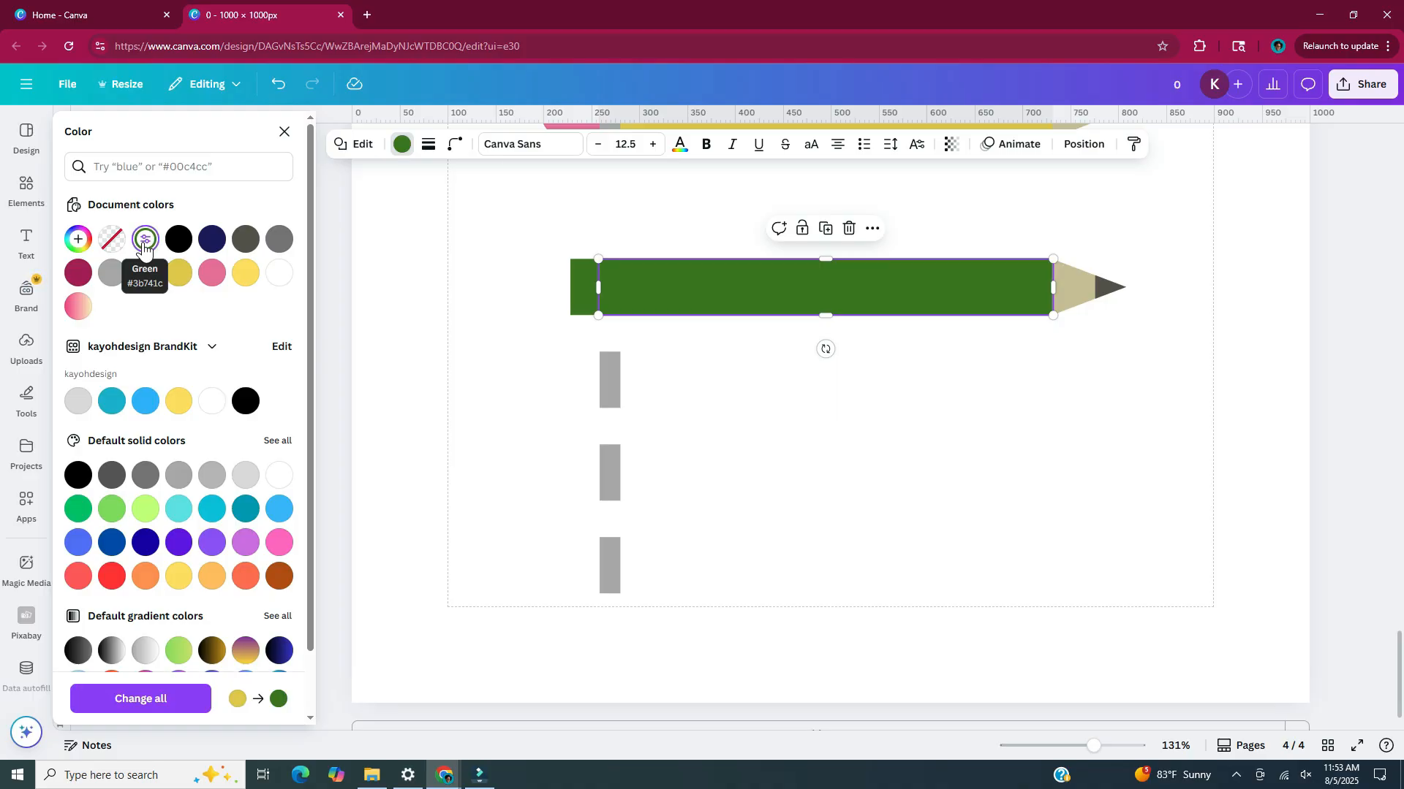
left_click(144, 245)
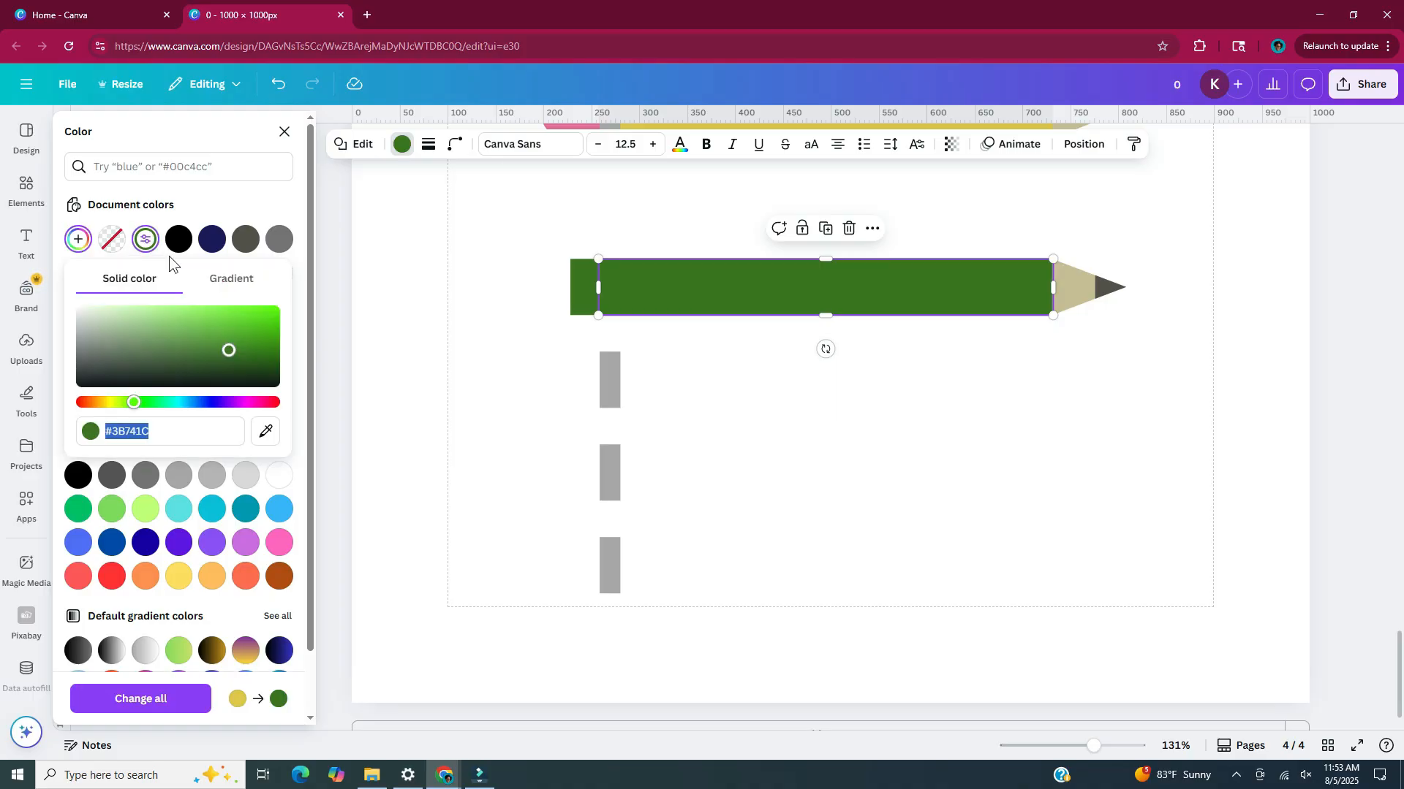
left_click(164, 351)
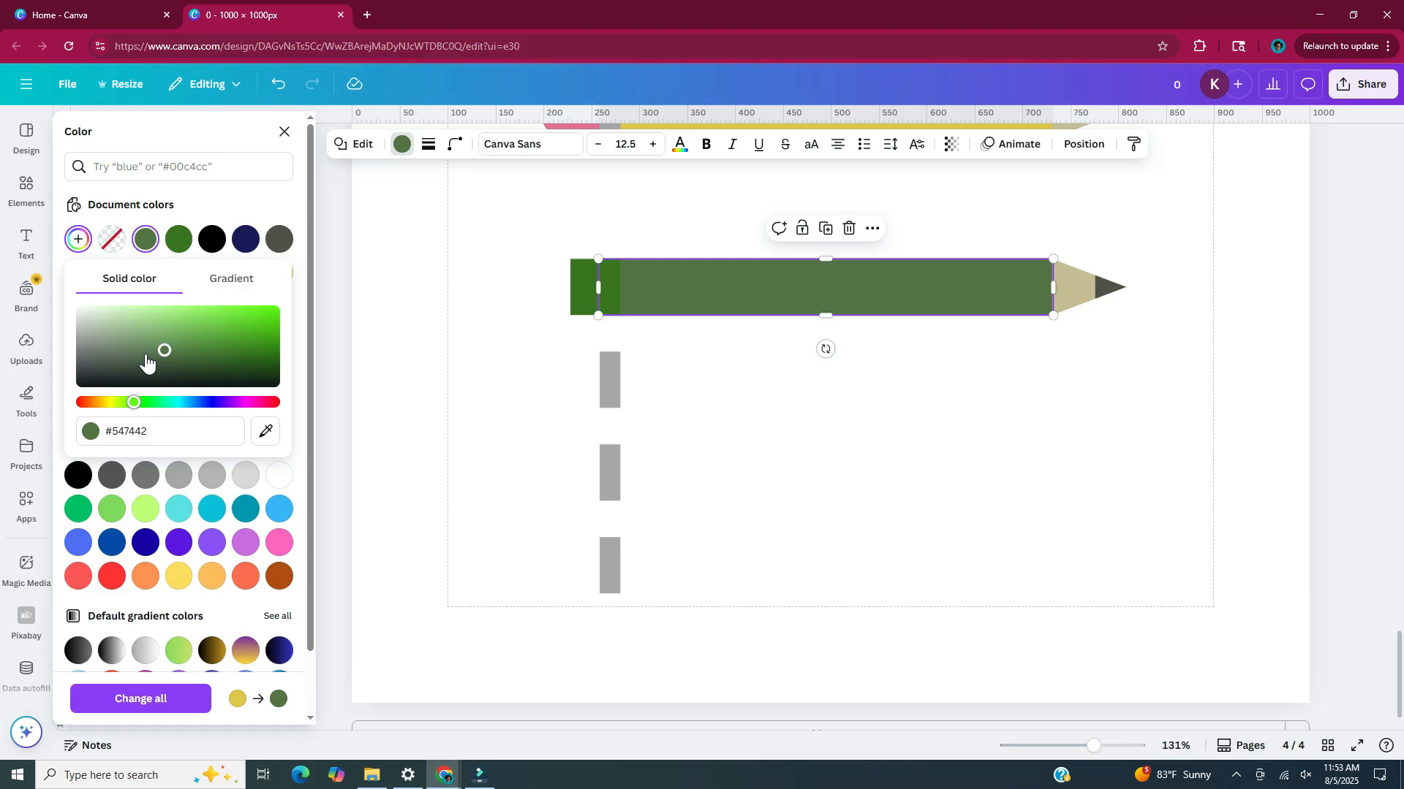
left_click(145, 352)
Move the dark lead triangle aside and turn the beige tip into a green one with rounded corners
left_click(1110, 287)
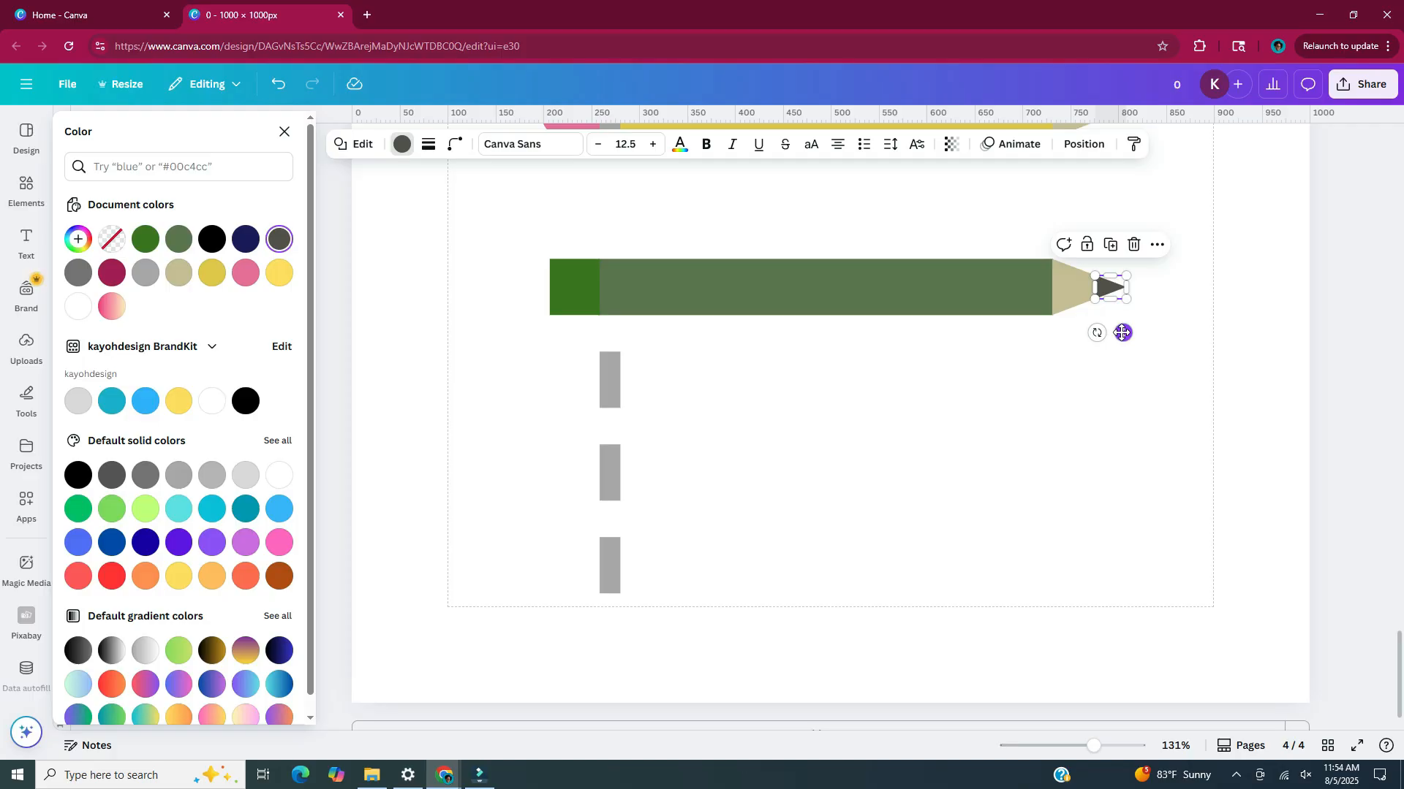
left_click_drag(1123, 332, 1248, 506)
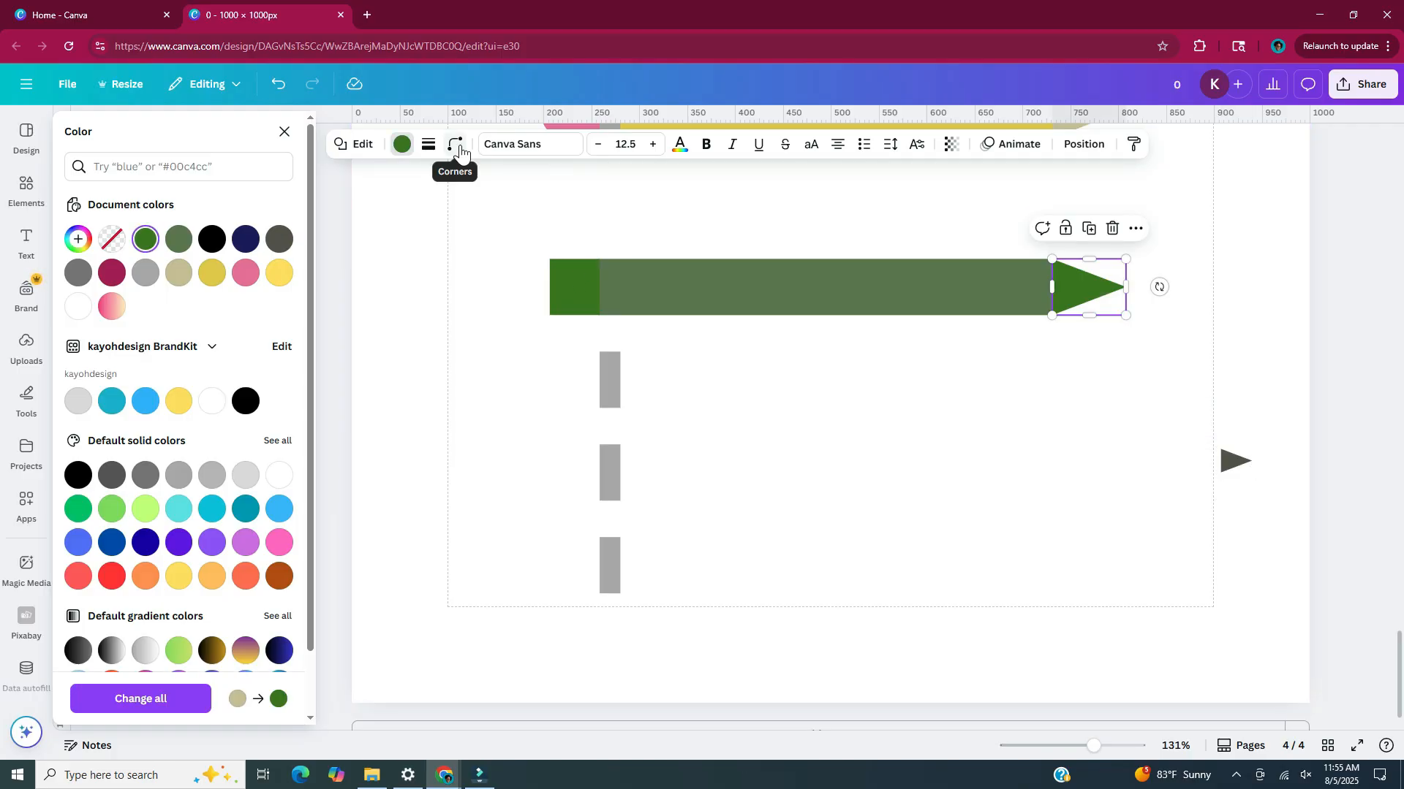
left_click(458, 149)
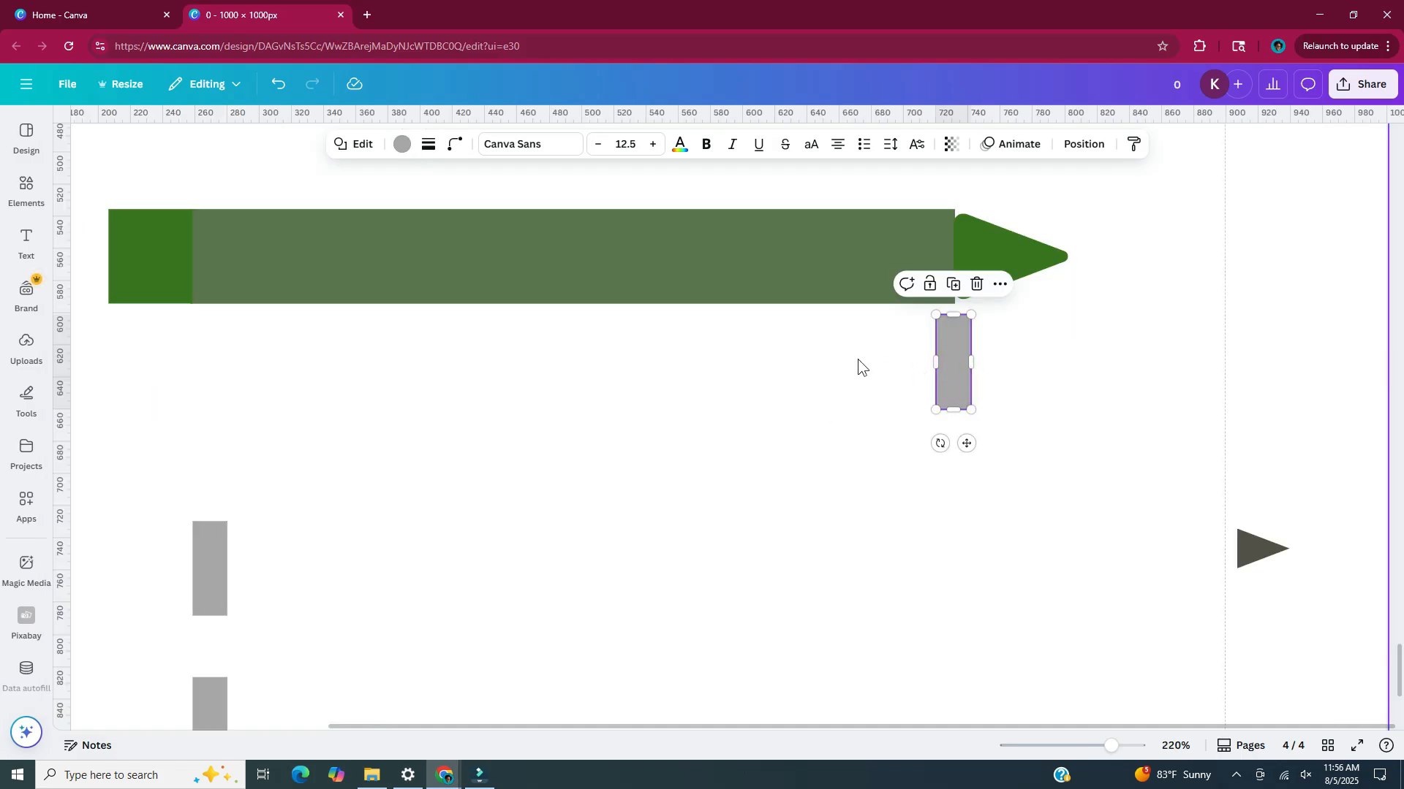
Colour the spare grey strip green #3B741C and place it across the joint between the body and the tip
left_click(403, 146)
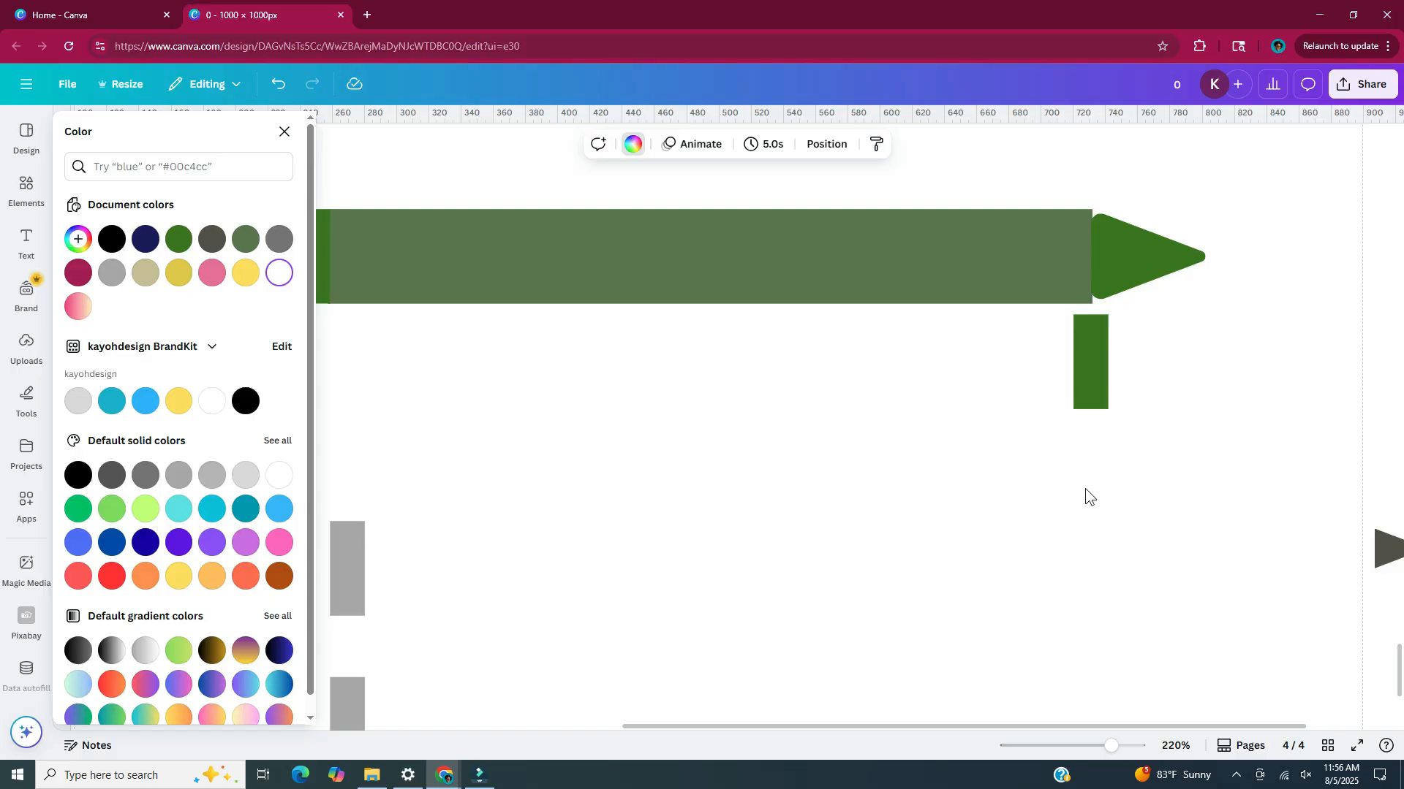
left_click(1075, 365)
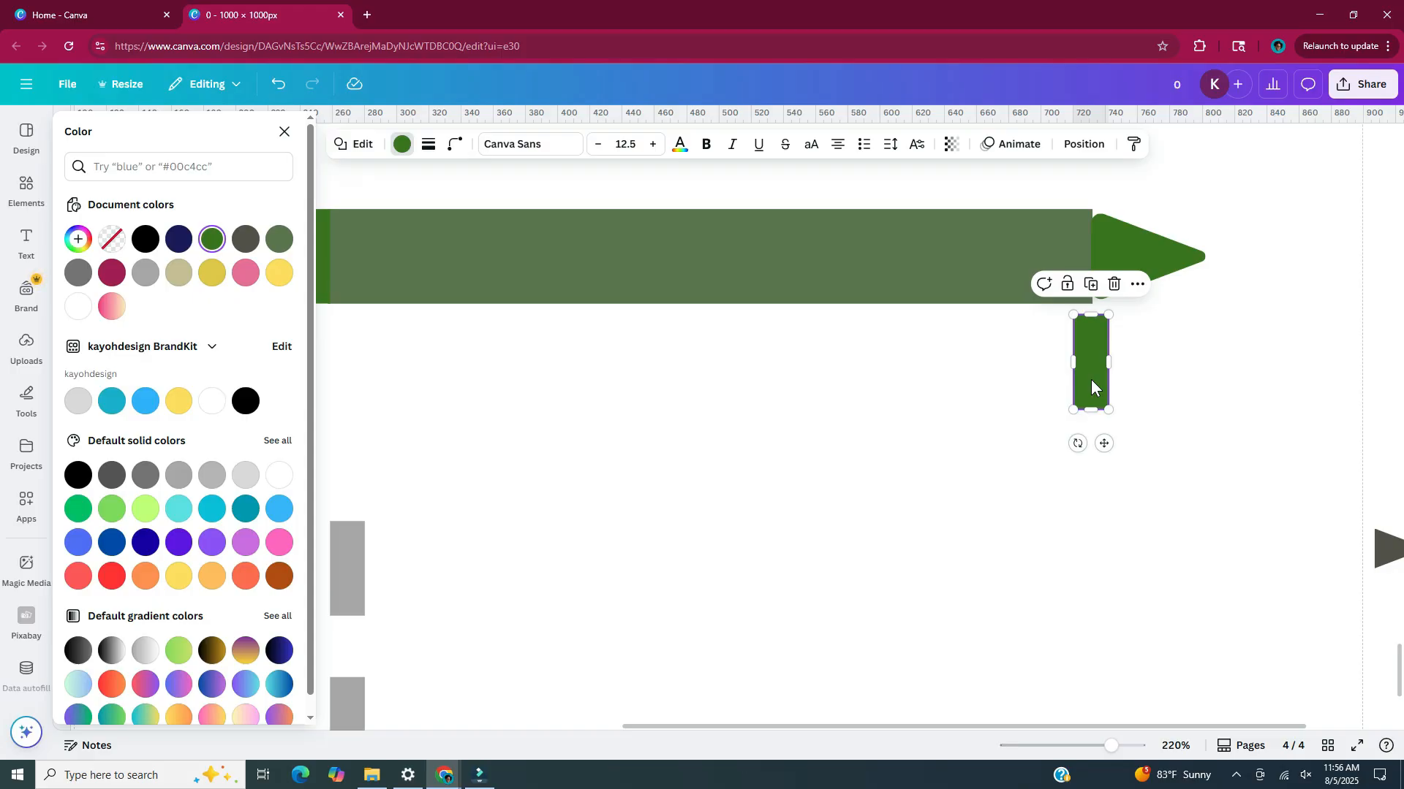
left_click_drag(1091, 379, 1091, 274)
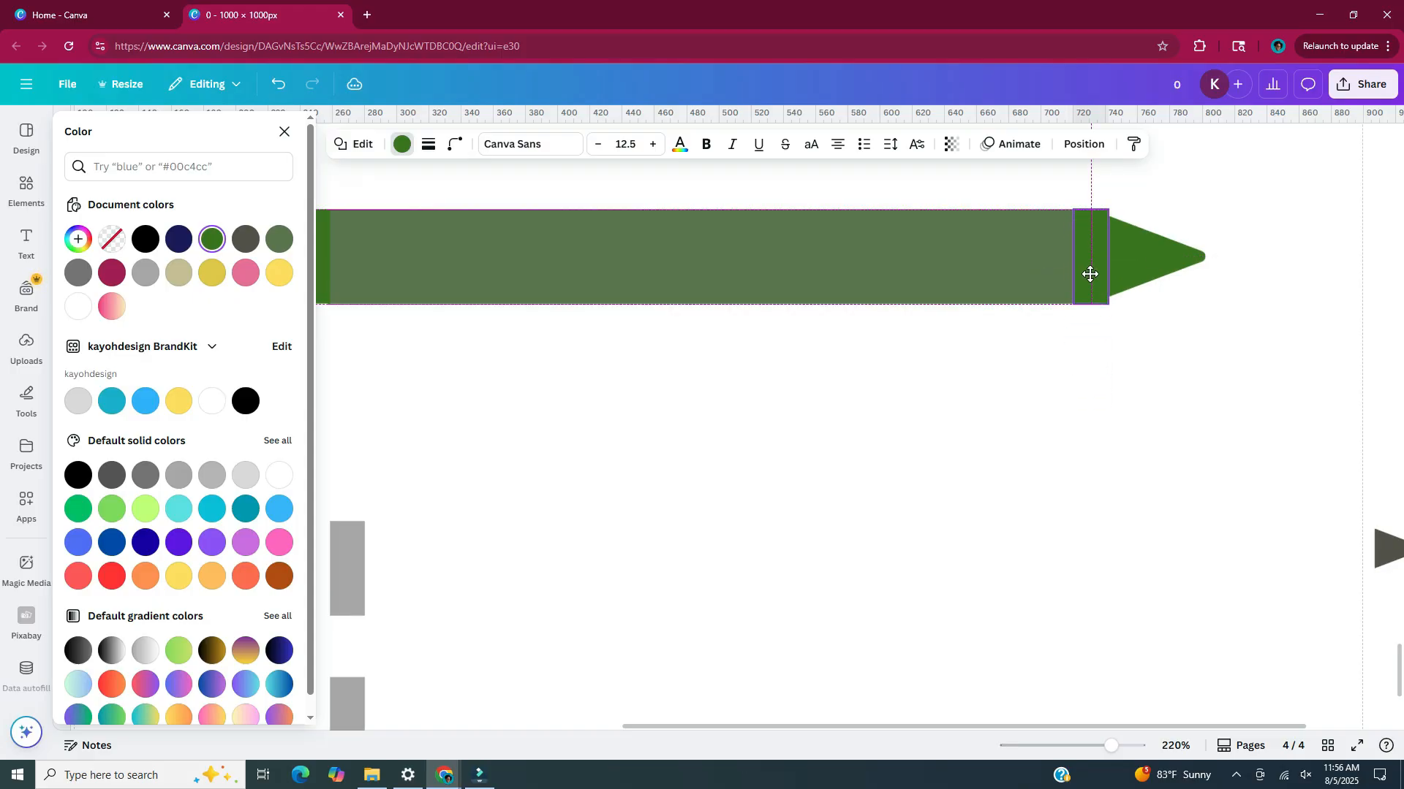
Colour the two remaining strips a darker green than the crayon's body and align them across its height
left_click_drag(1056, 723, 987, 727)
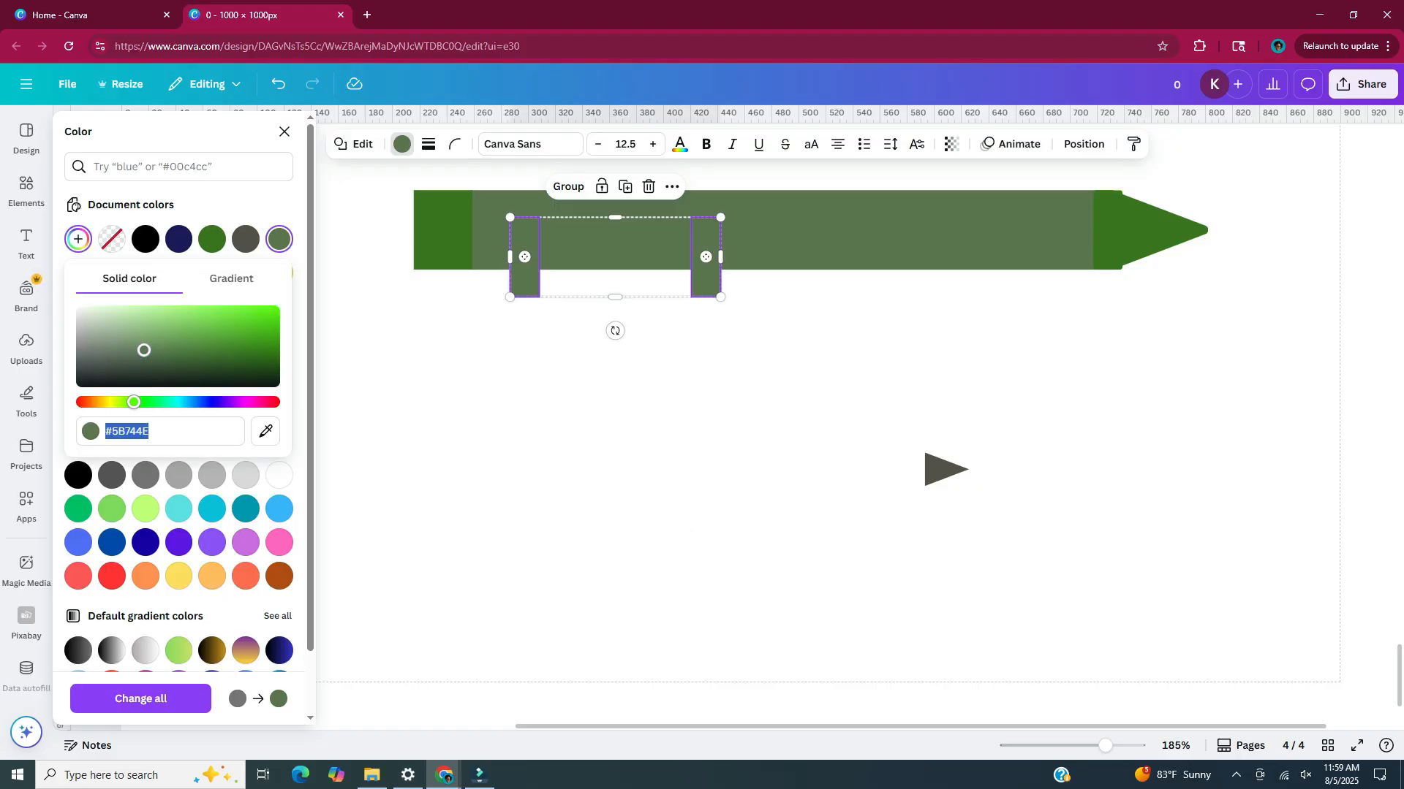
left_click(157, 363)
scroll(687, 402, "up", 1)
left_click(687, 402)
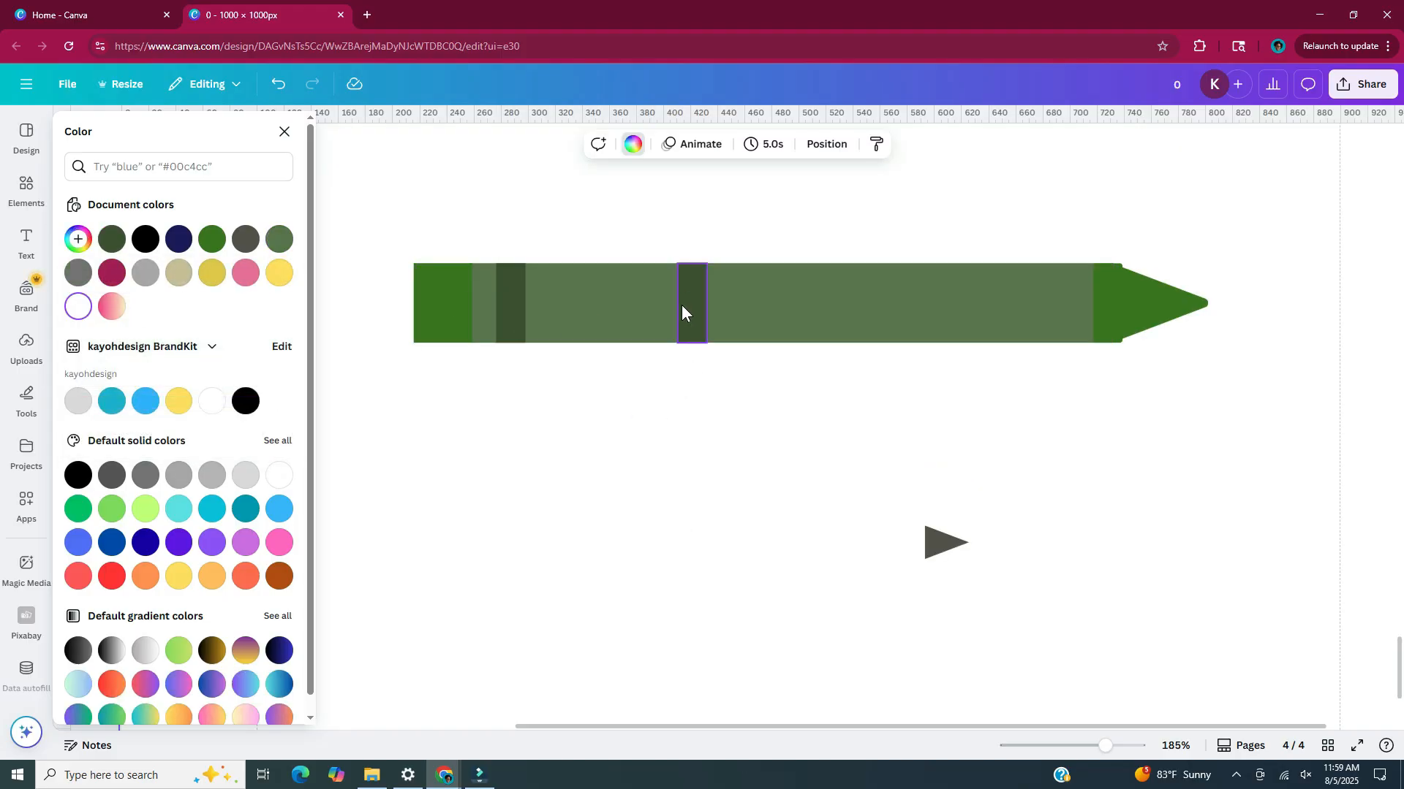
Position the dark green bands near opposite ends of the crayon's body and delete the leftover dark grey triangle
left_click_drag(685, 306, 1031, 303)
key("Escape")
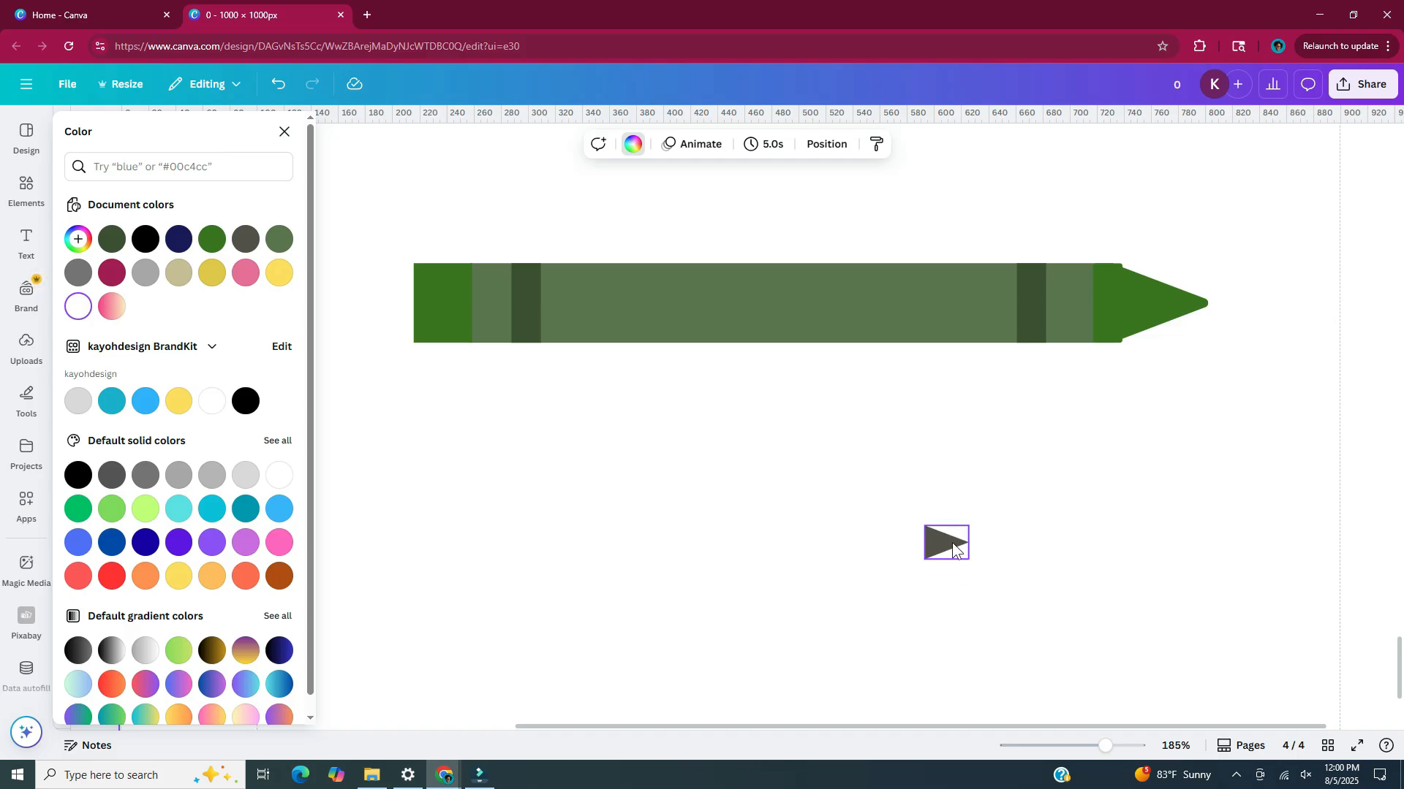
key("Delete")
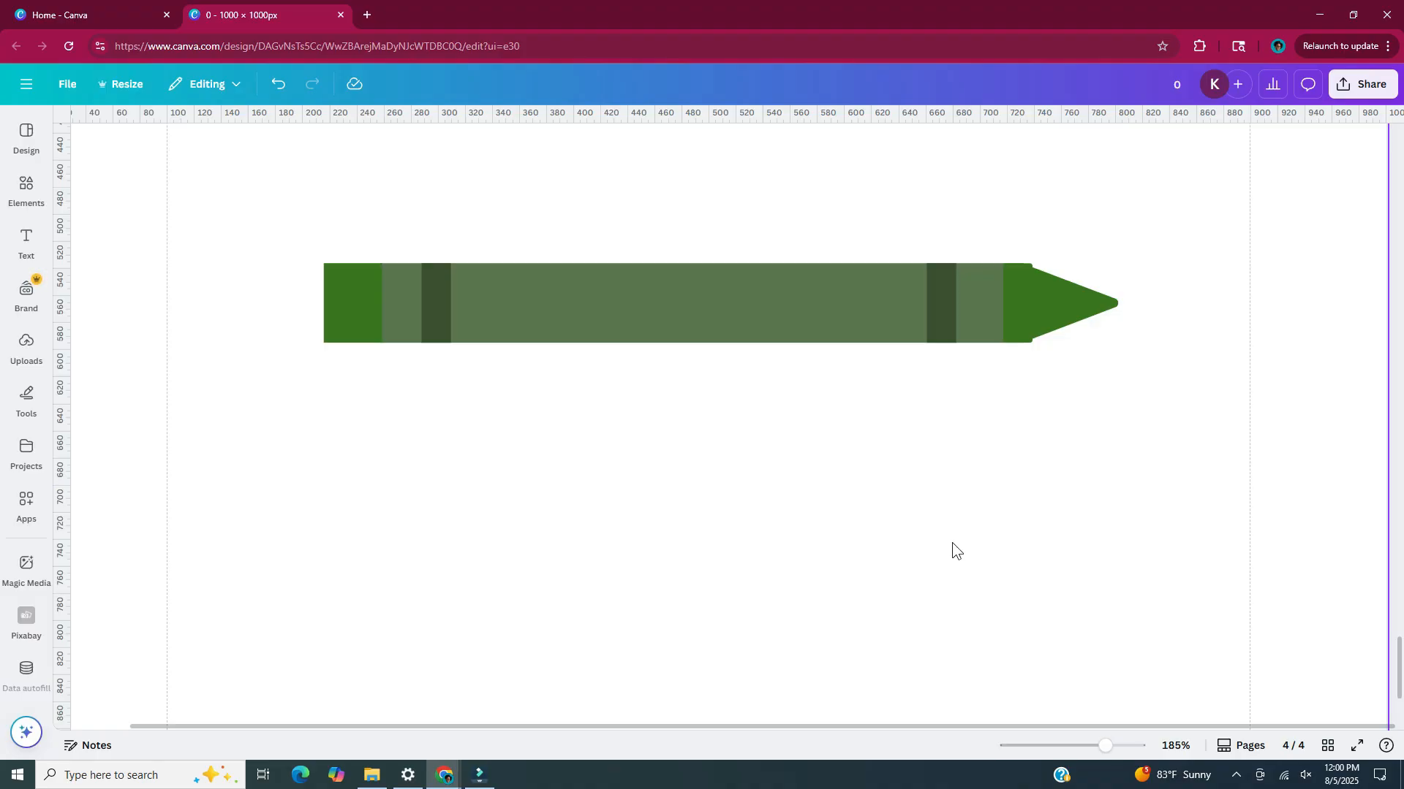
Add the text "crayon" and place it over the crayon's body, enlarged to font size 23.7
type("t")
type("cra")
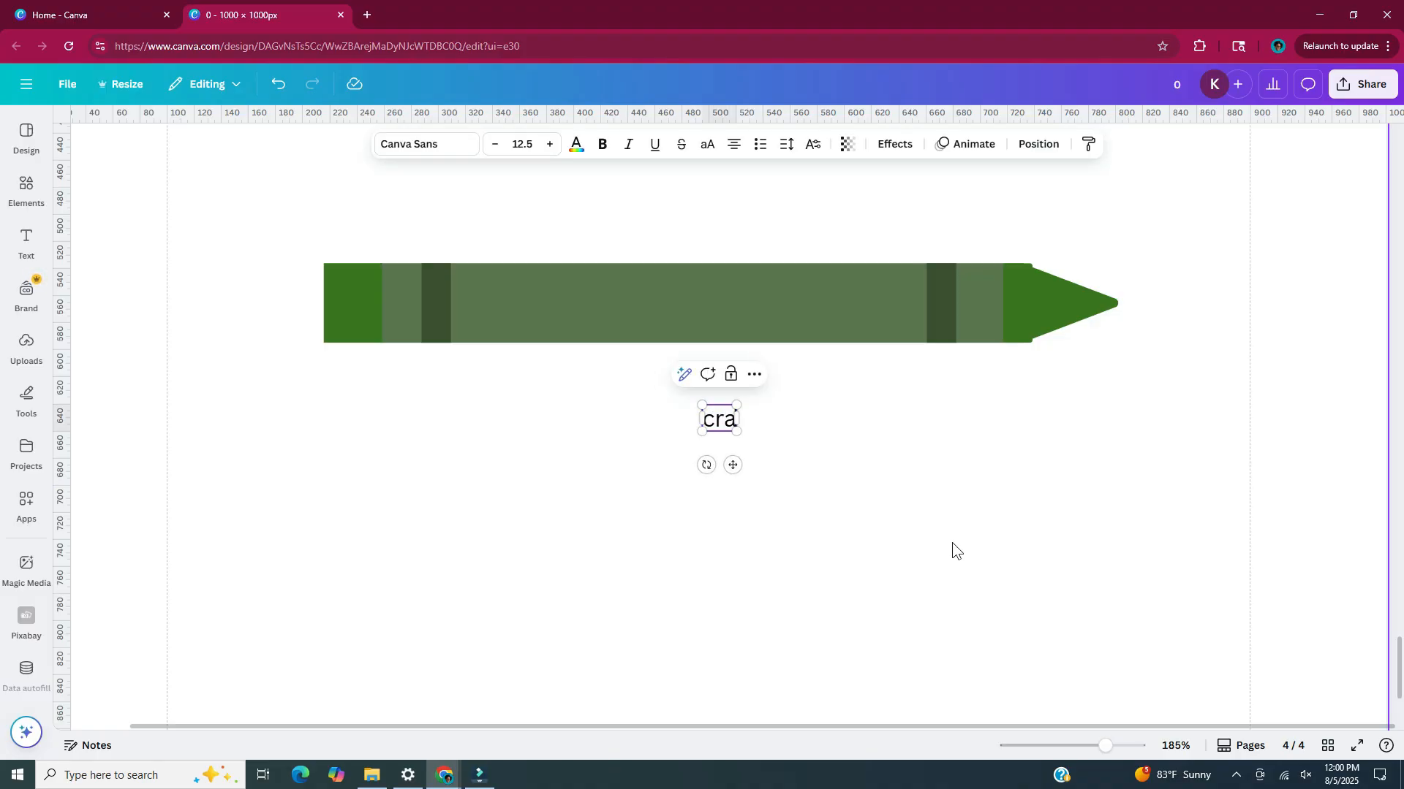
type("yon")
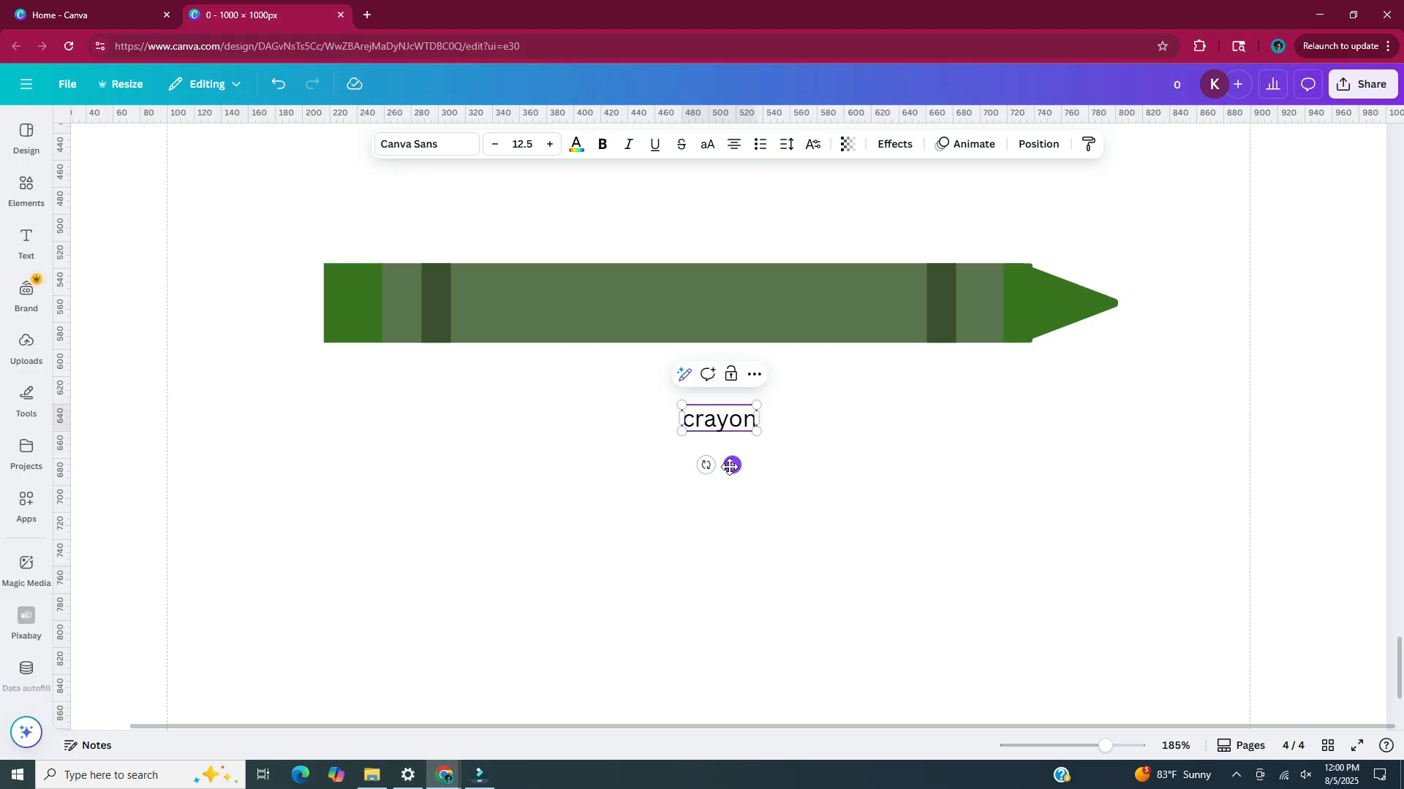
left_click_drag(729, 466, 655, 348)
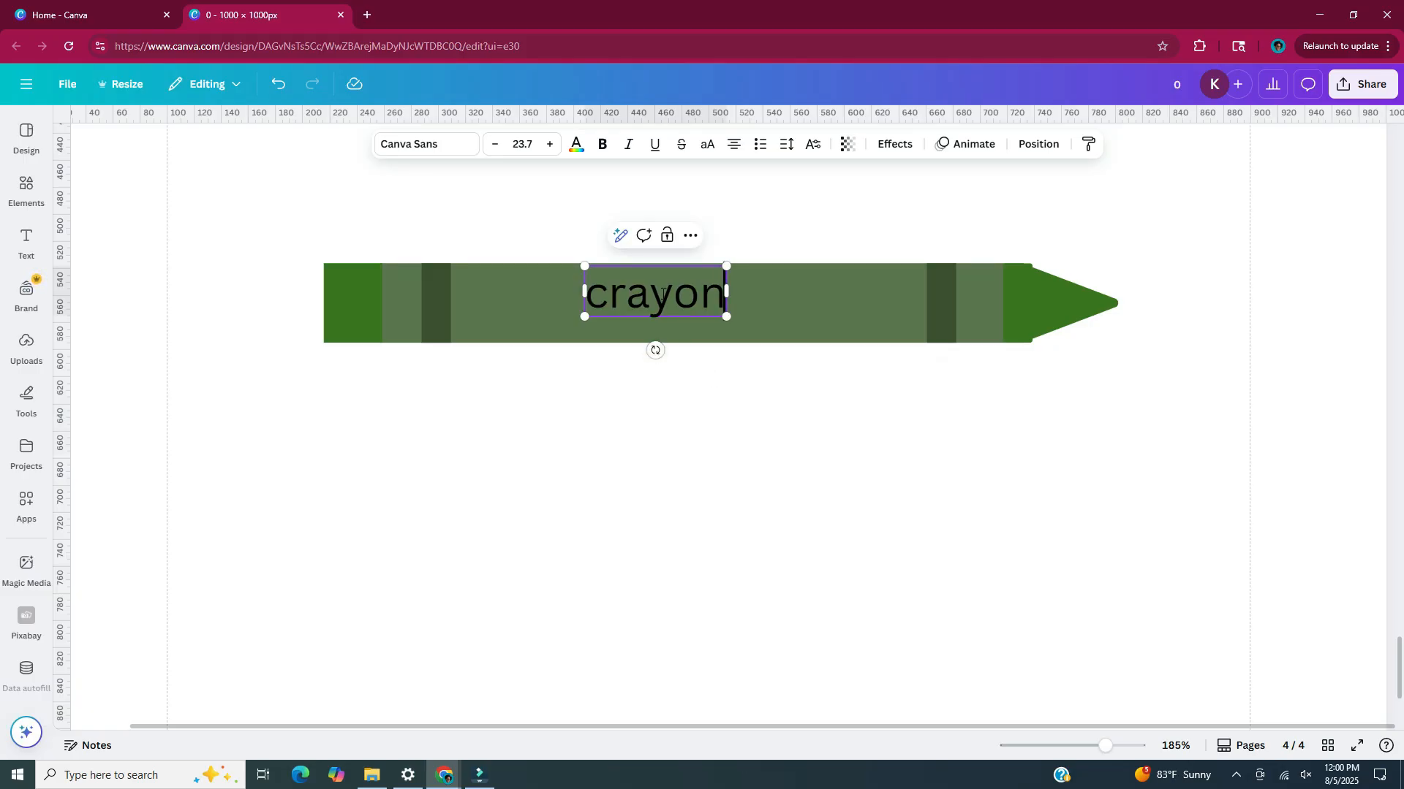
Style the "crayon" label in the Shrikhand font with a white outline effect of thickness 50
key("ctrl+b")
key("ctrl+i")
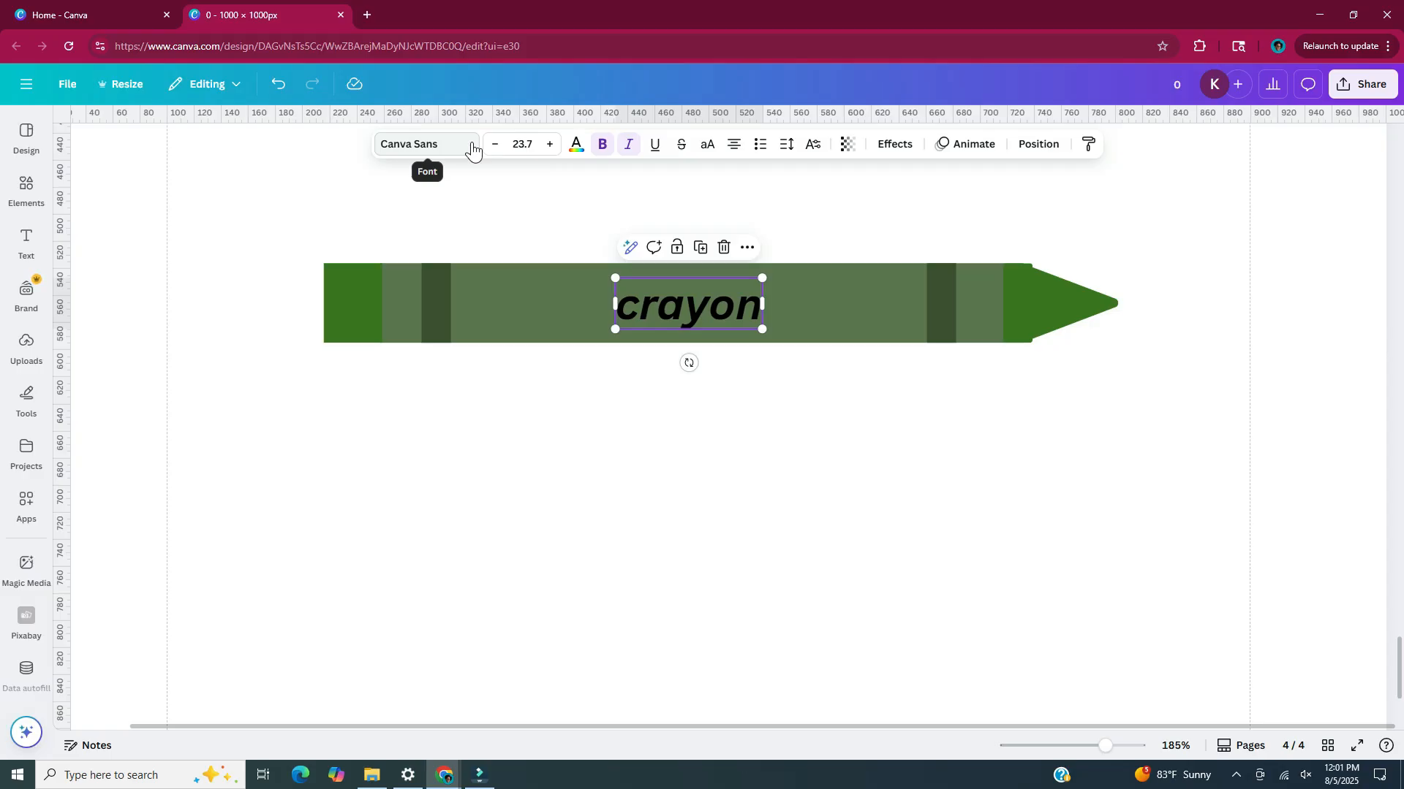
left_click(472, 148)
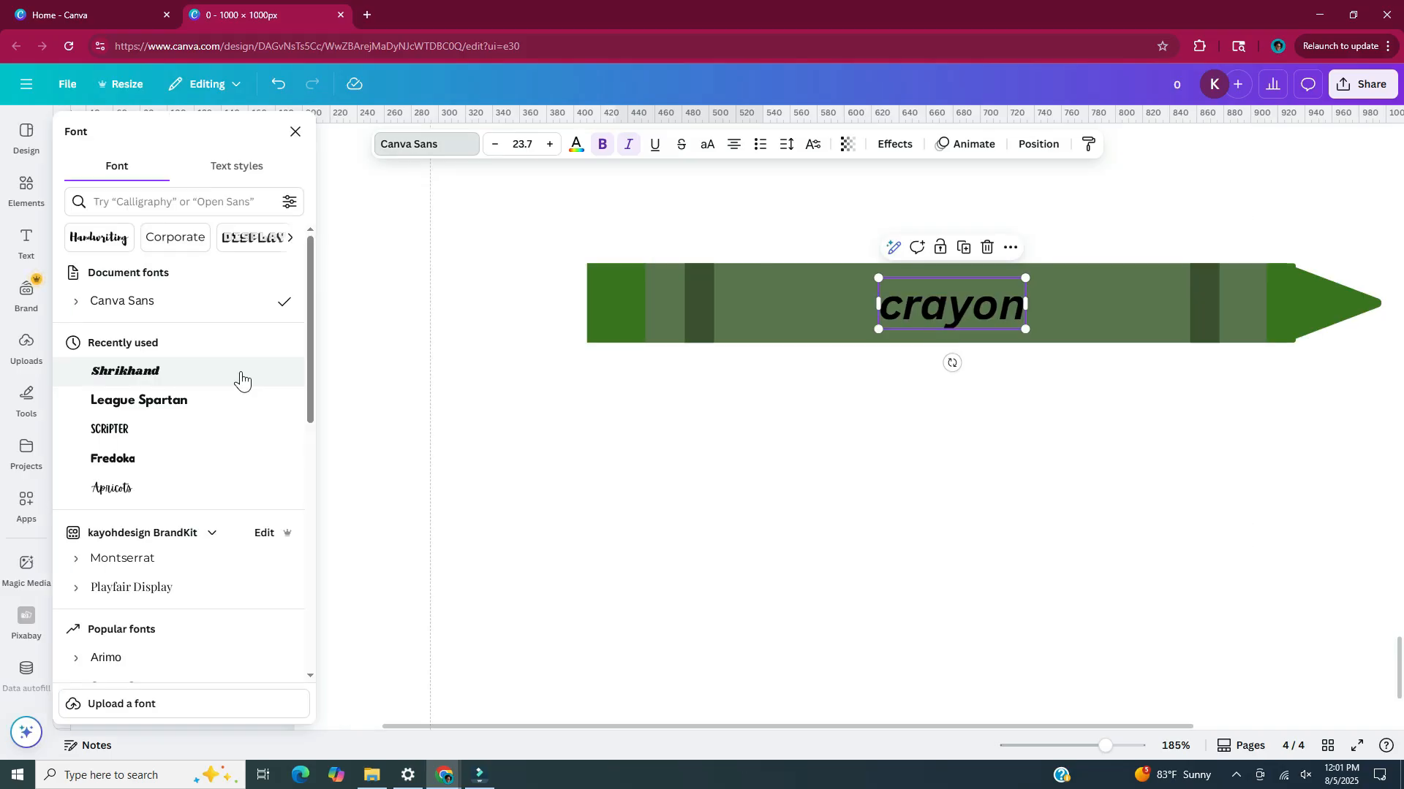
left_click(242, 378)
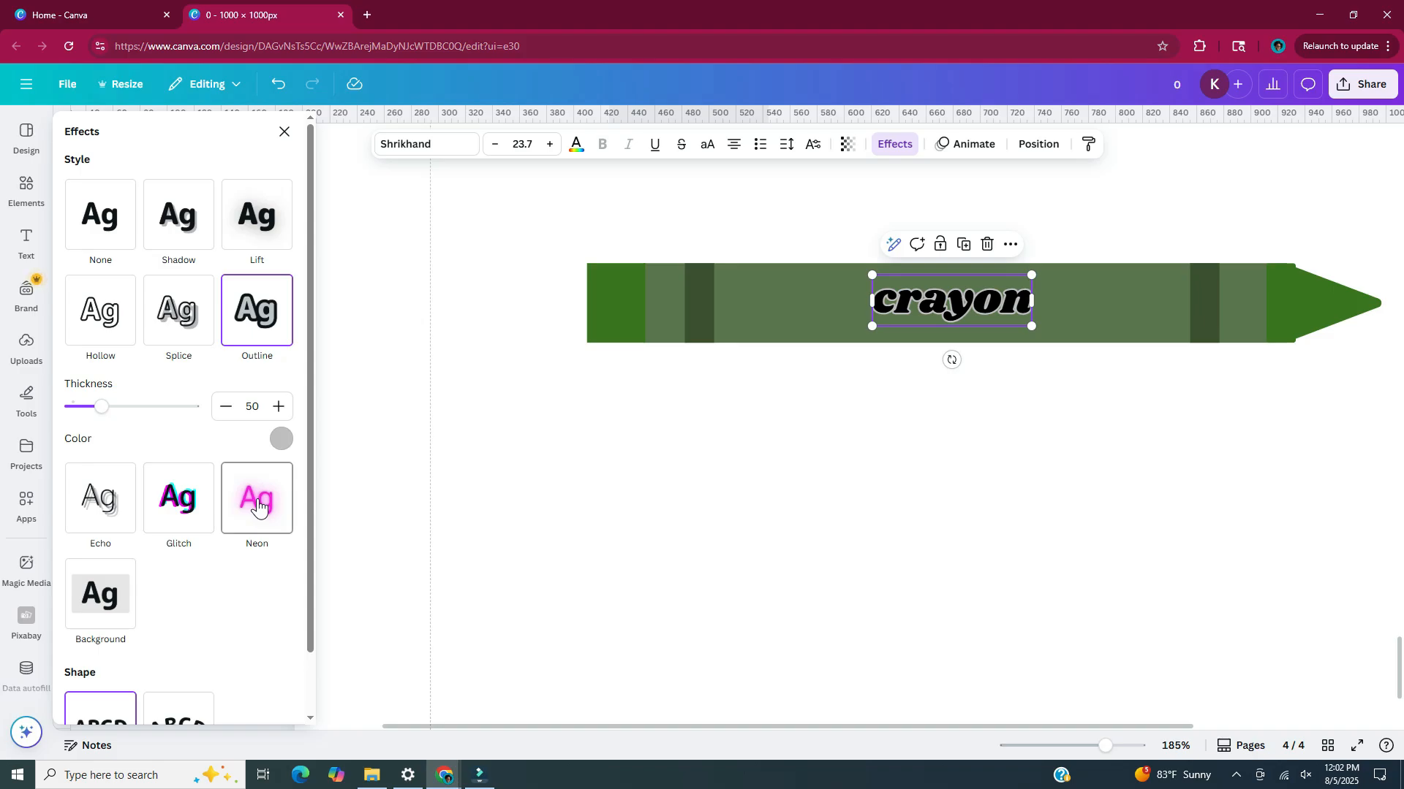
left_click(282, 440)
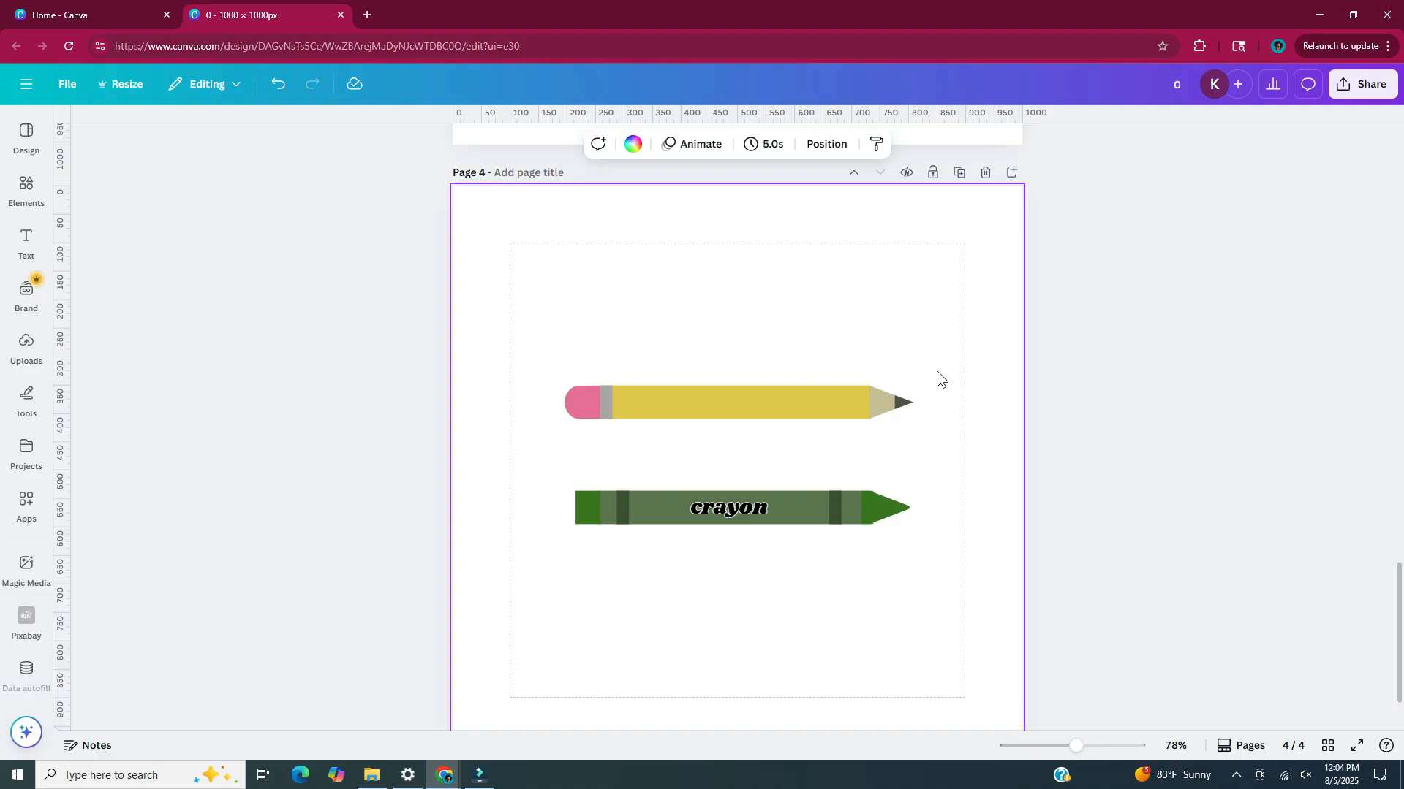
Turn the whole pencil 180° and enlarge the pencil and crayon together to nearly fill the page width
mouse_move(935, 367)
left_mouse_down()
mouse_move(861, 408)
mouse_move(536, 446)
left_mouse_up()
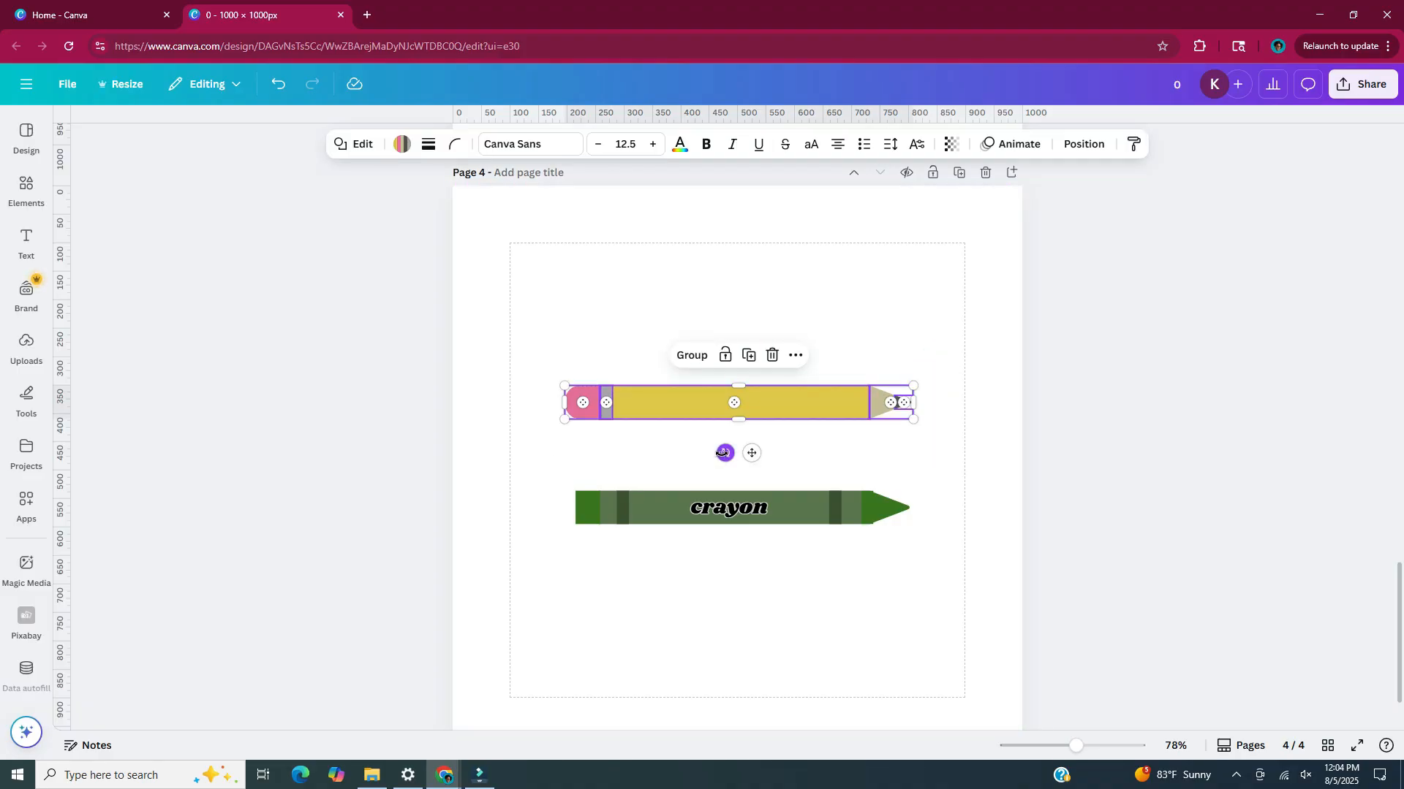
mouse_move(723, 452)
left_mouse_down()
mouse_move(708, 386)
mouse_move(739, 376)
left_mouse_up()
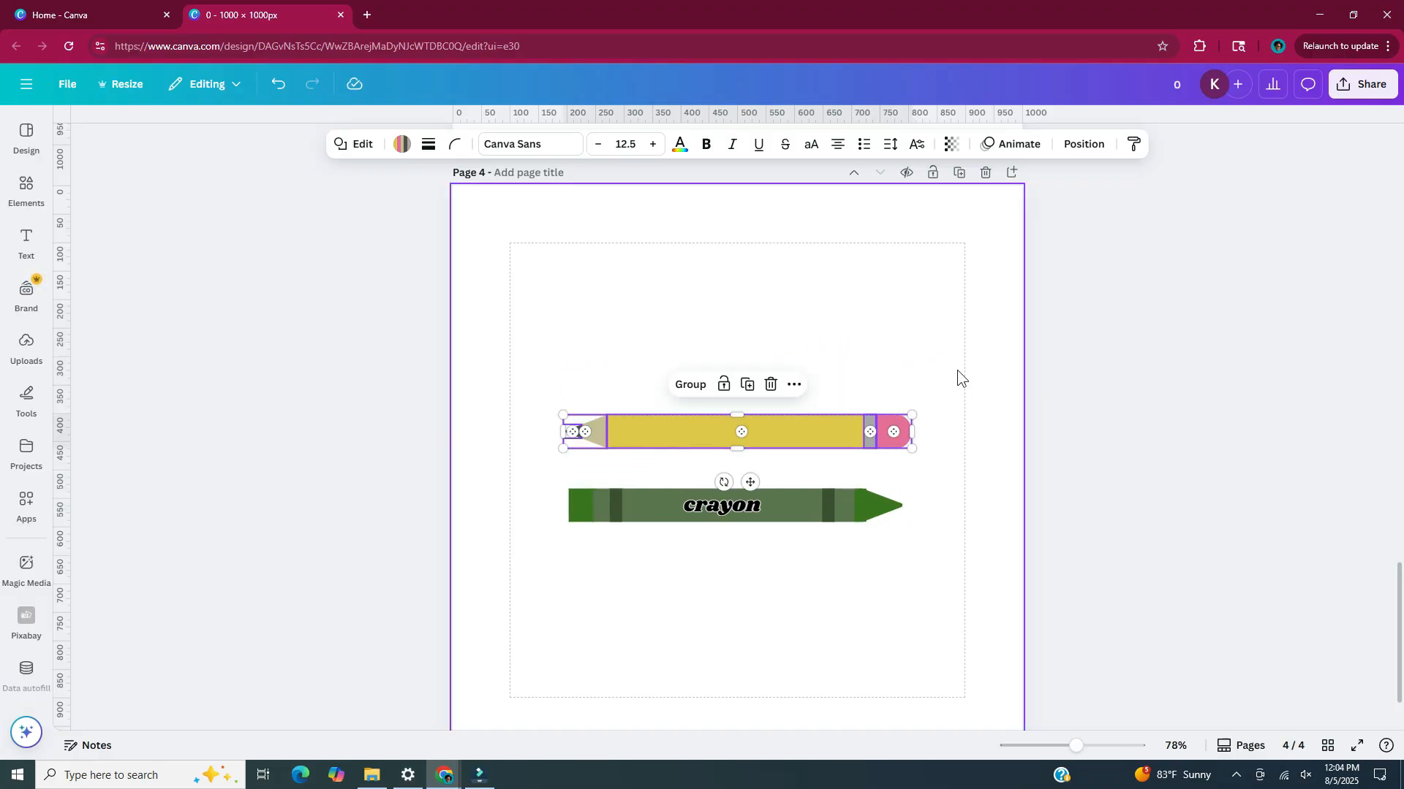
left_click_drag(957, 370, 553, 578)
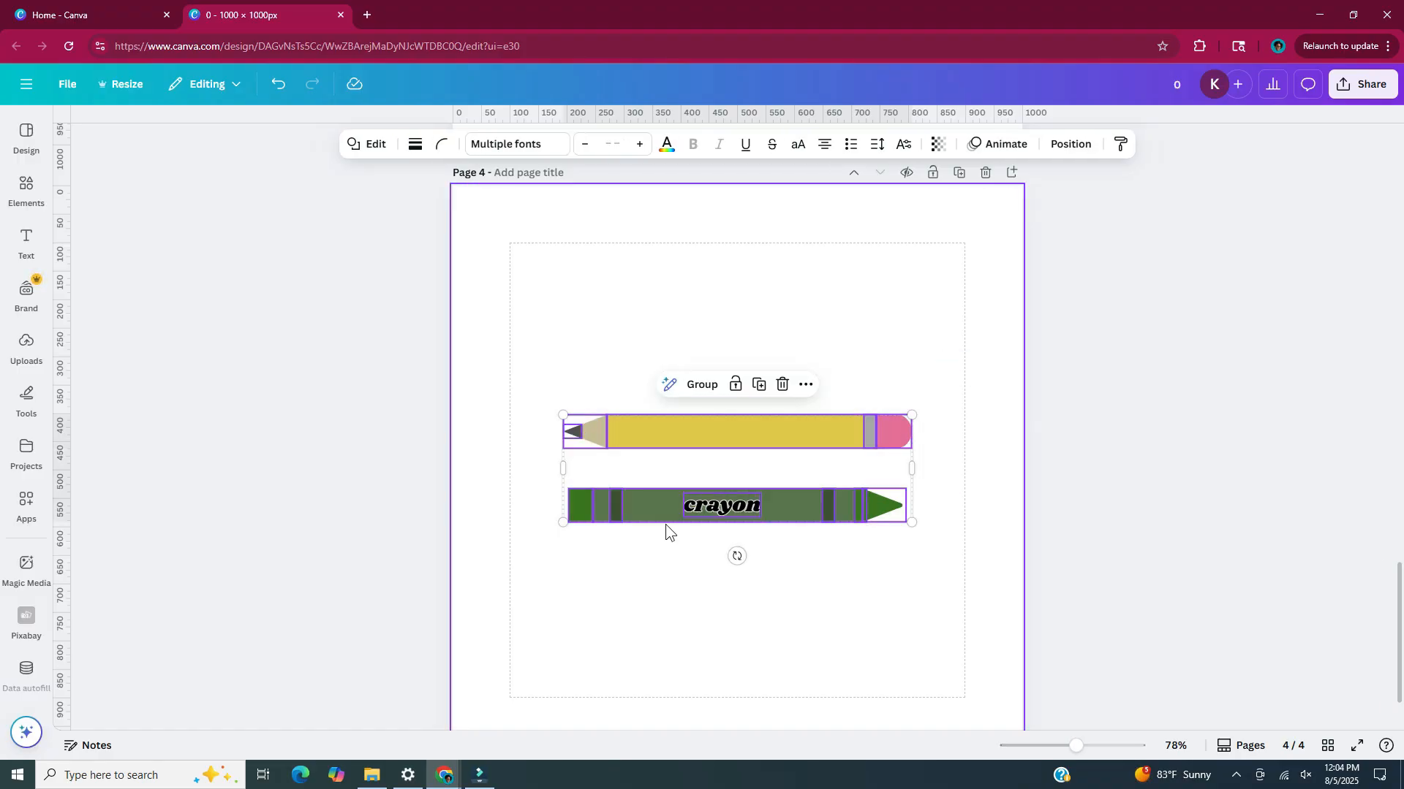
scroll(665, 524, "down", 1)
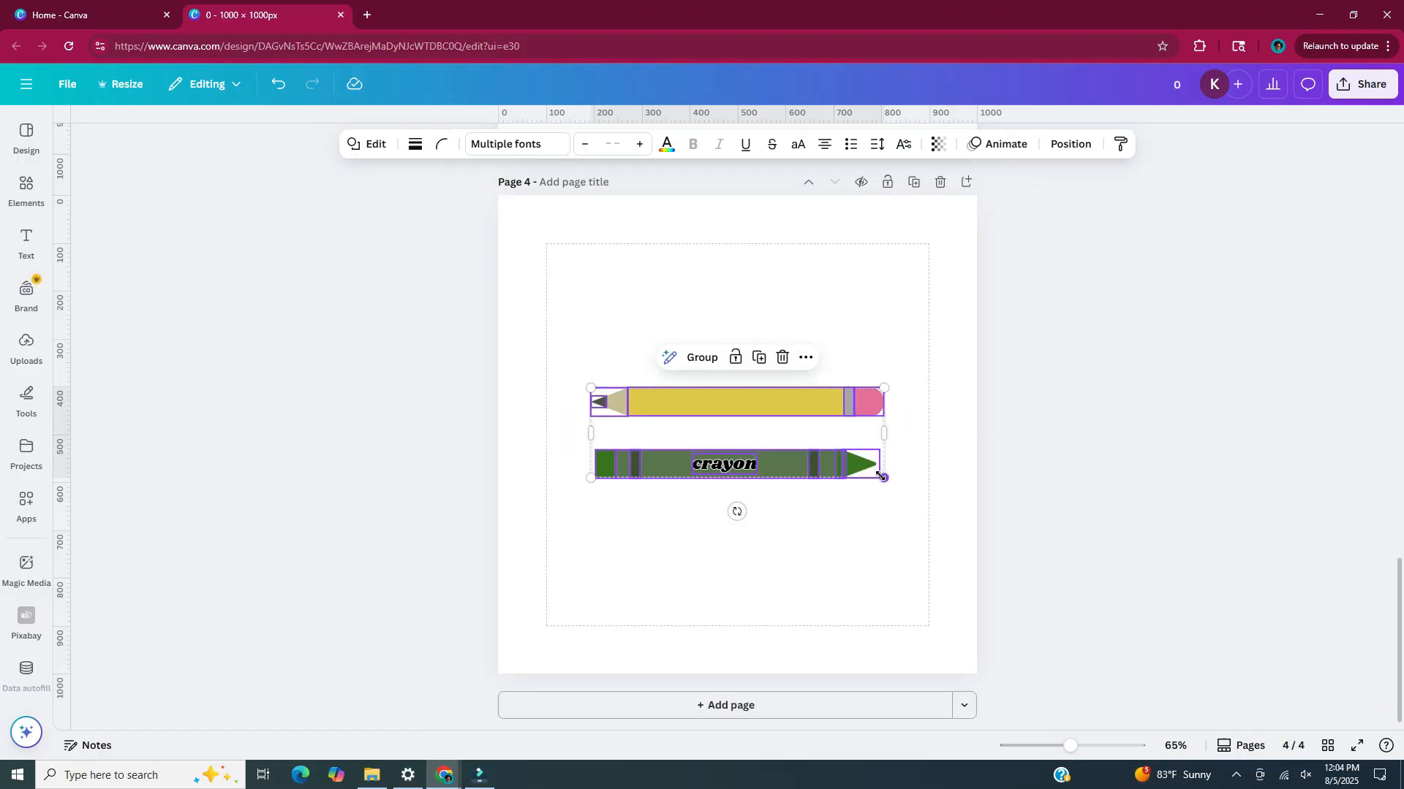
mouse_move(881, 476)
left_mouse_down()
mouse_move(1021, 661)
mouse_move(824, 448)
mouse_move(826, 477)
left_mouse_up()
left_click(1047, 397)
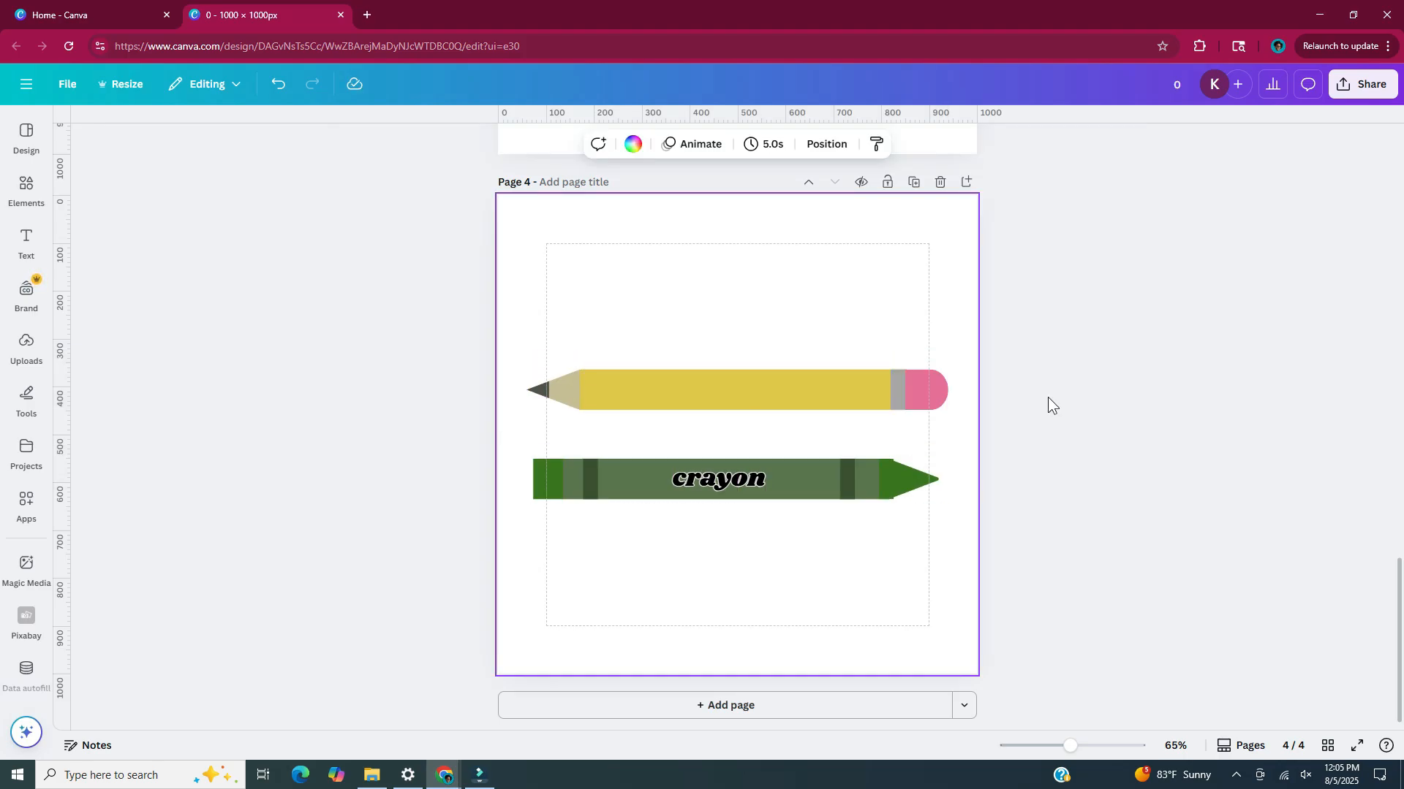
Download pages 1–4 as PNG files at 1,000 × 1,000 px with a transparent background
scroll(1047, 396, "up", 14)
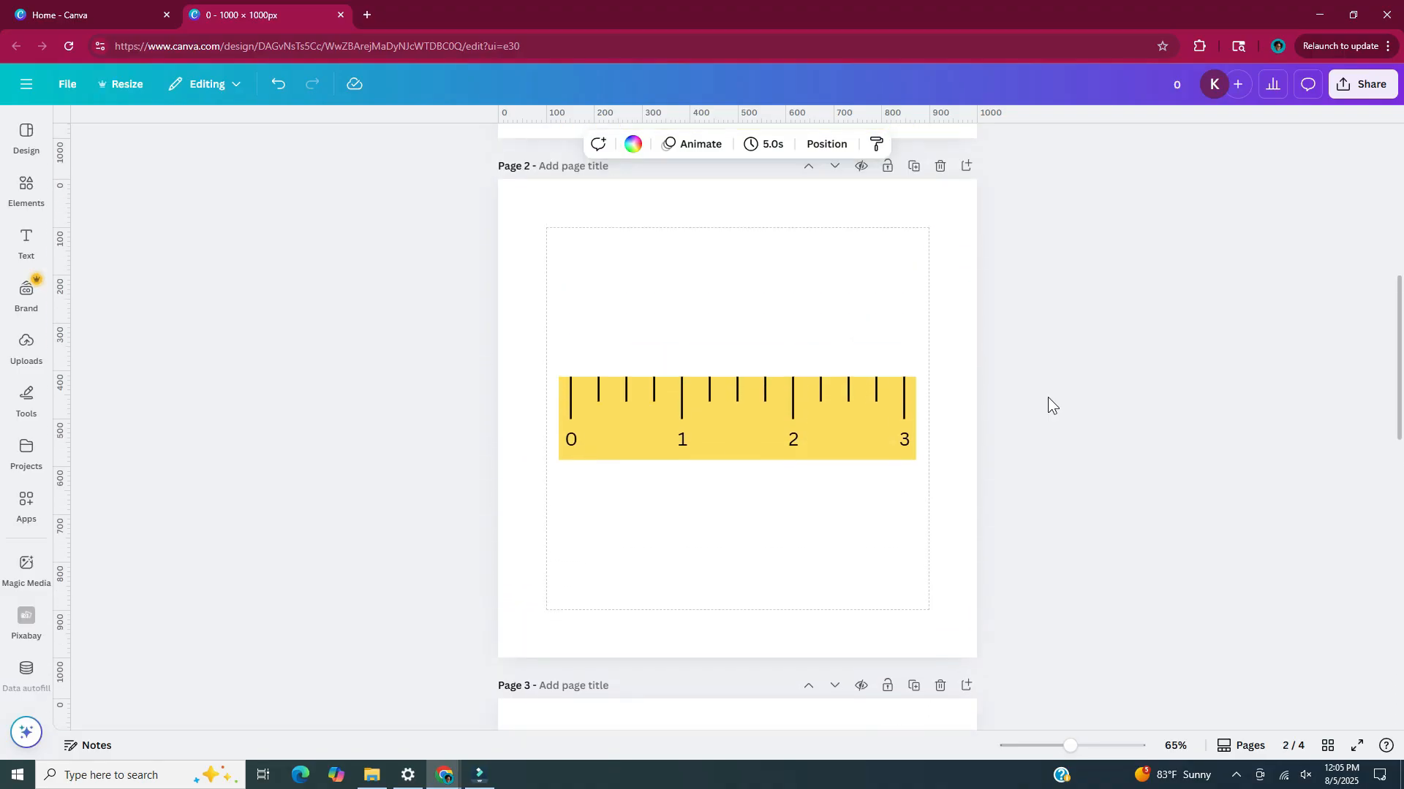
scroll(1047, 397, "up", 7)
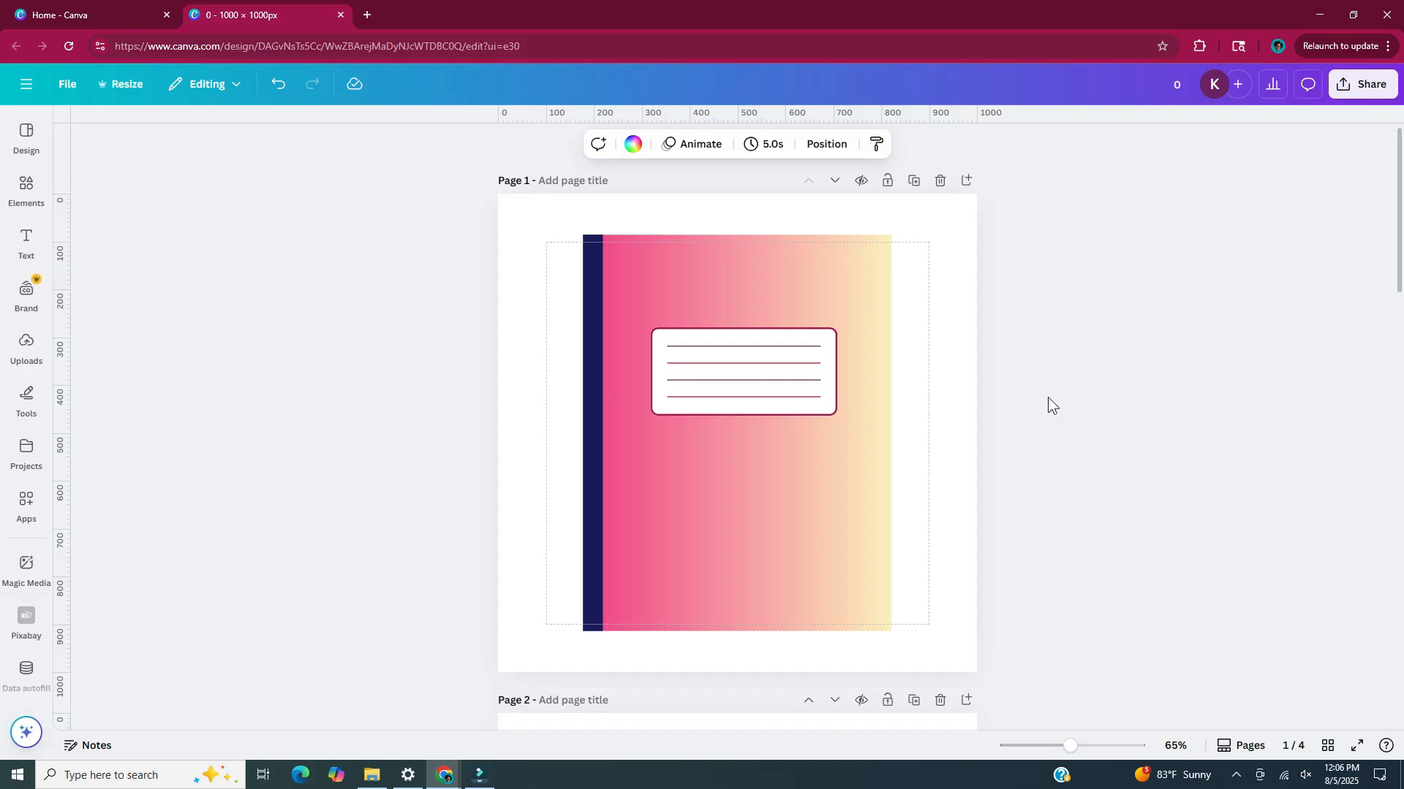
left_click(1382, 98)
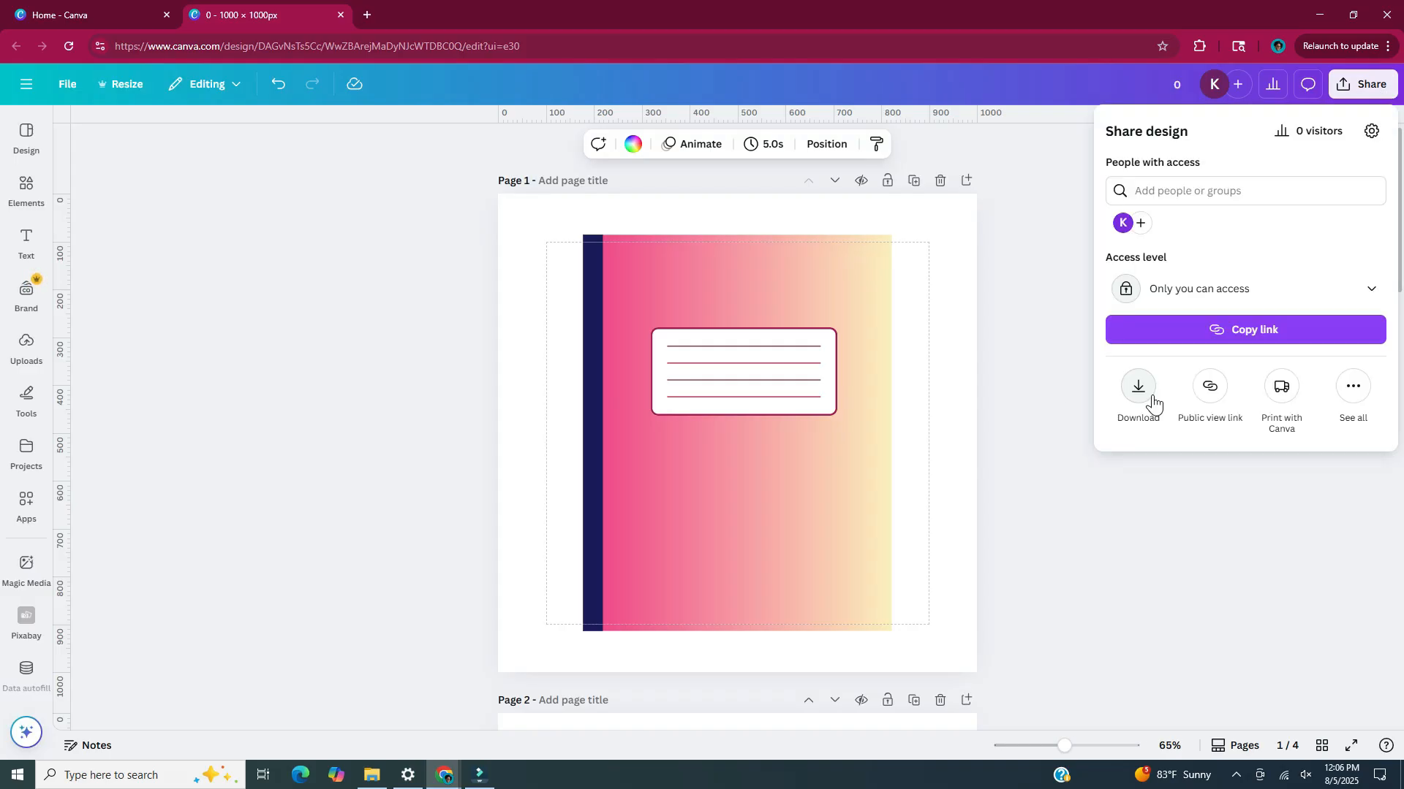
left_click(1153, 402)
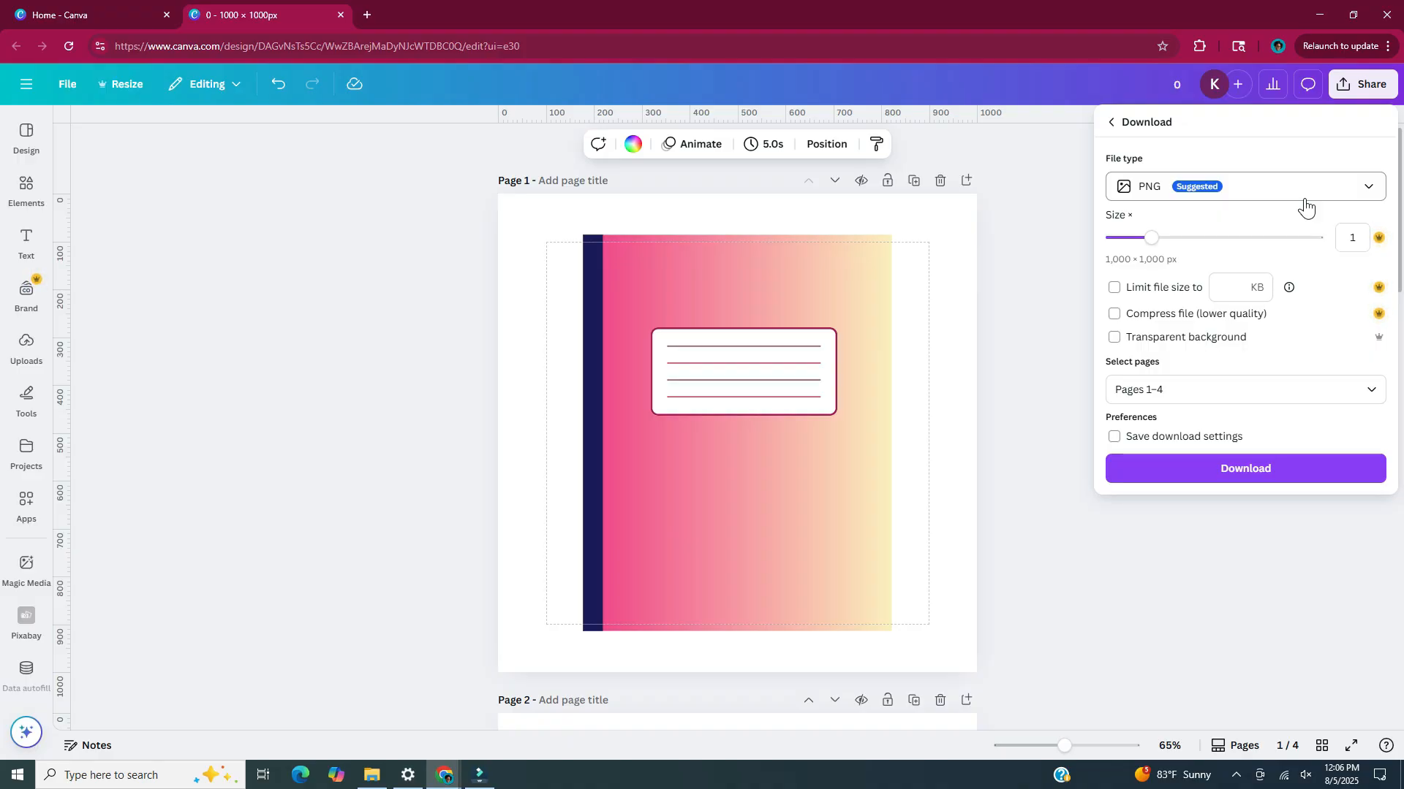
left_click(1116, 340)
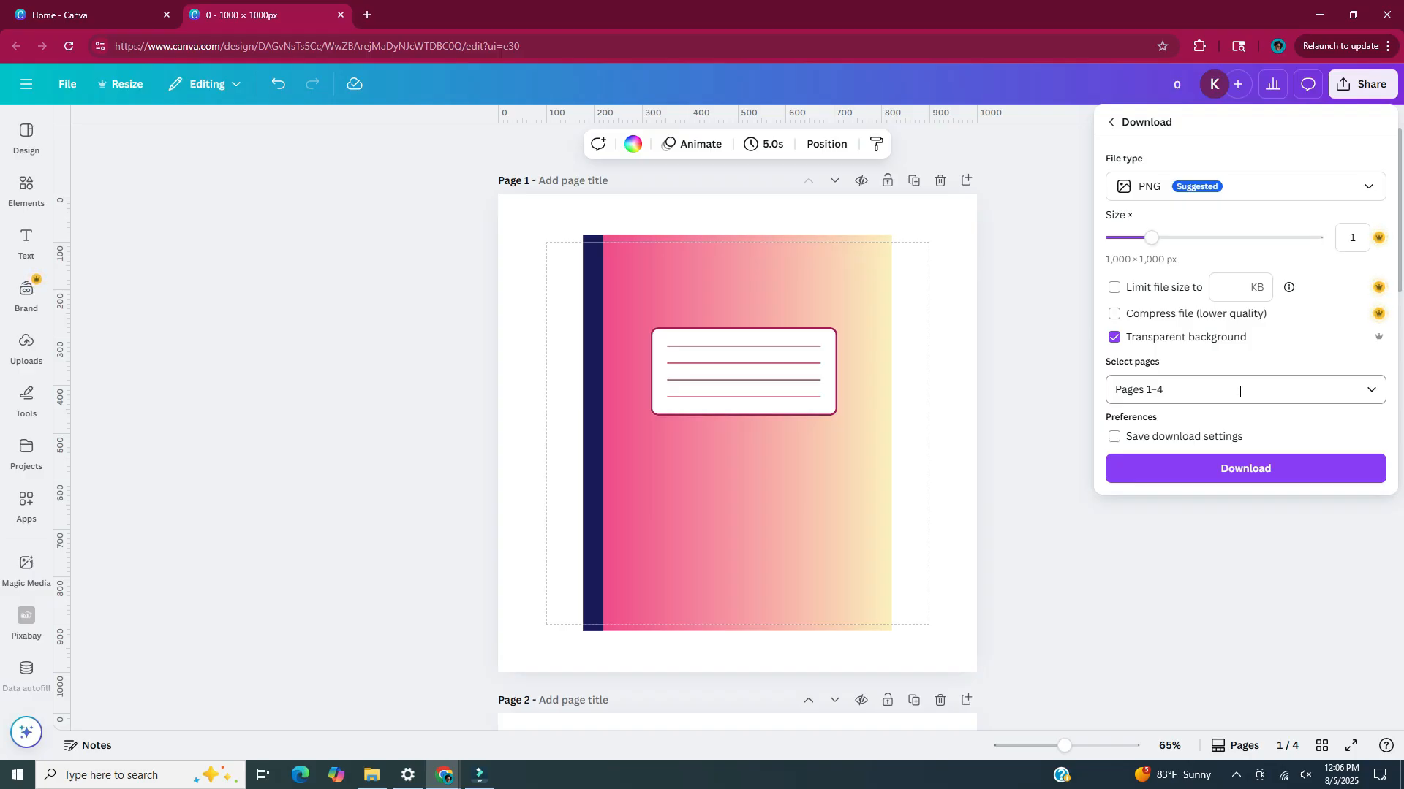
left_click(1355, 474)
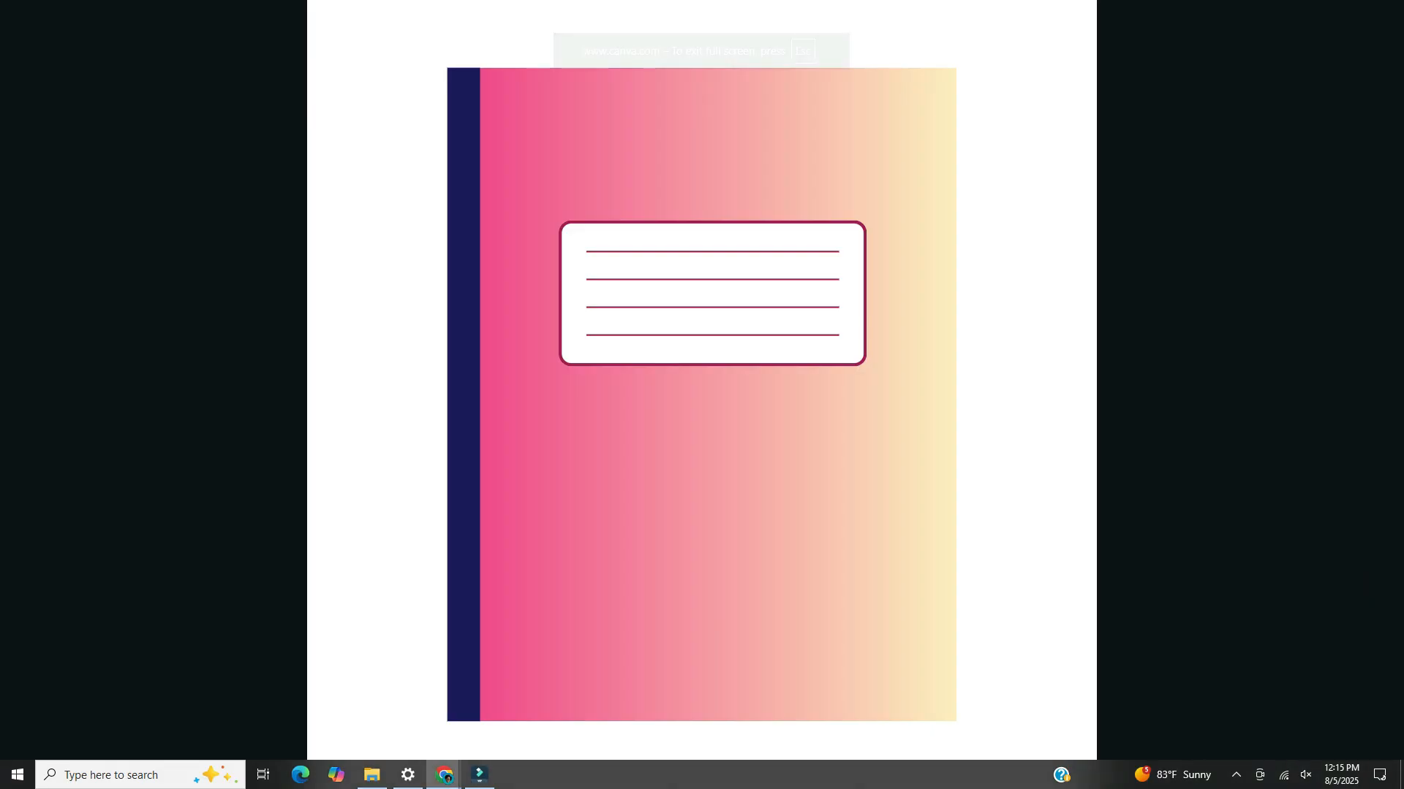
Page through the full-screen presentation from the notebook to the ruler, calculator, and pencil and crayon
key("Right")
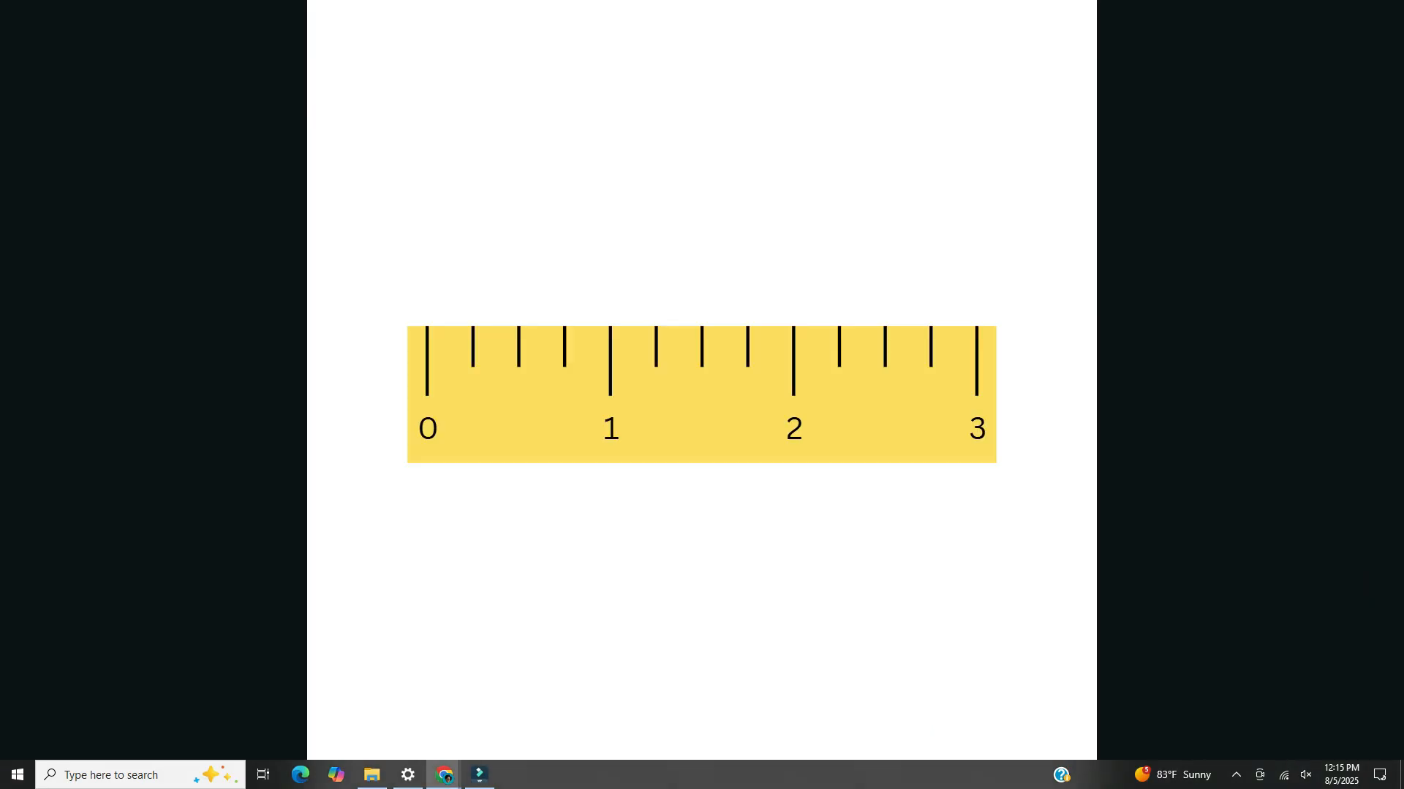
key("Right")
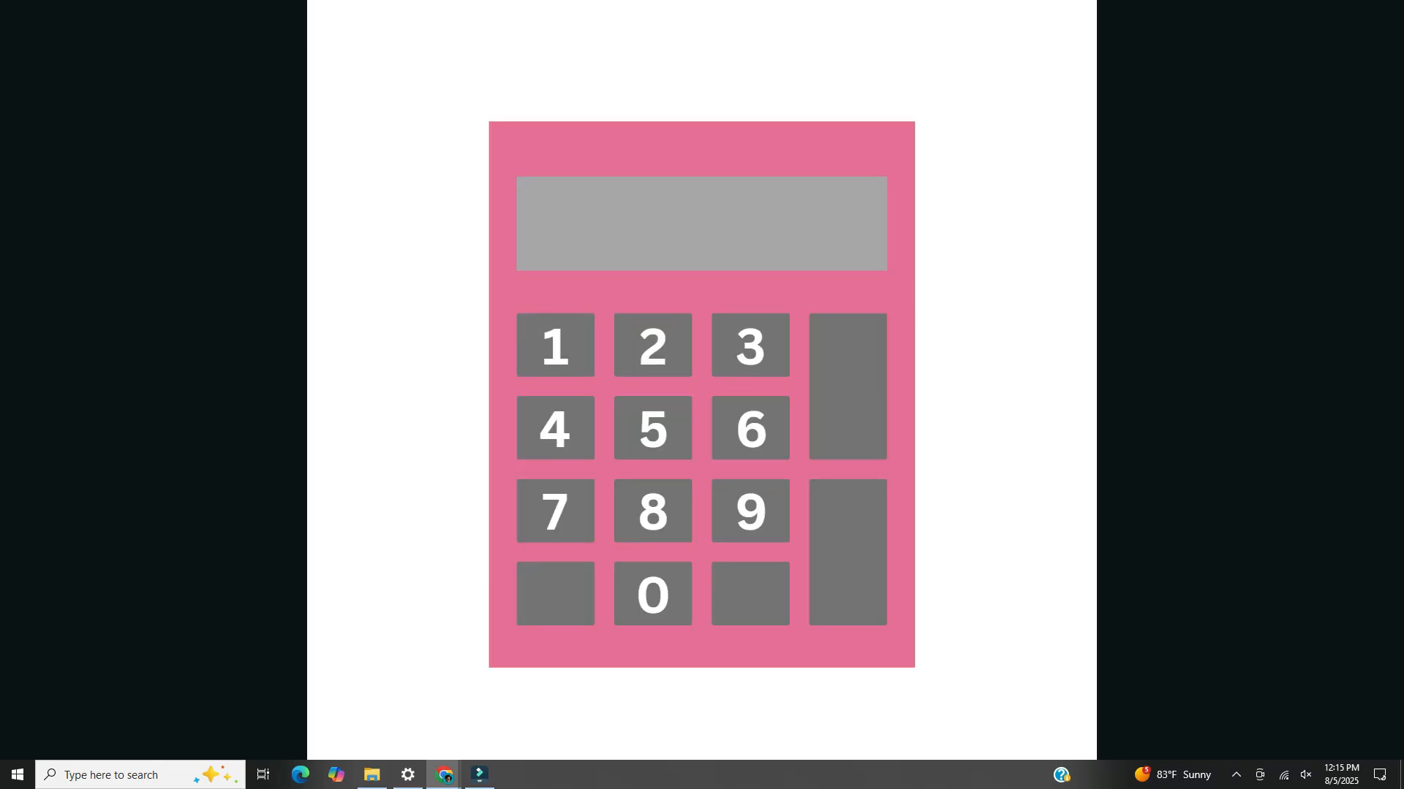
key("Right")
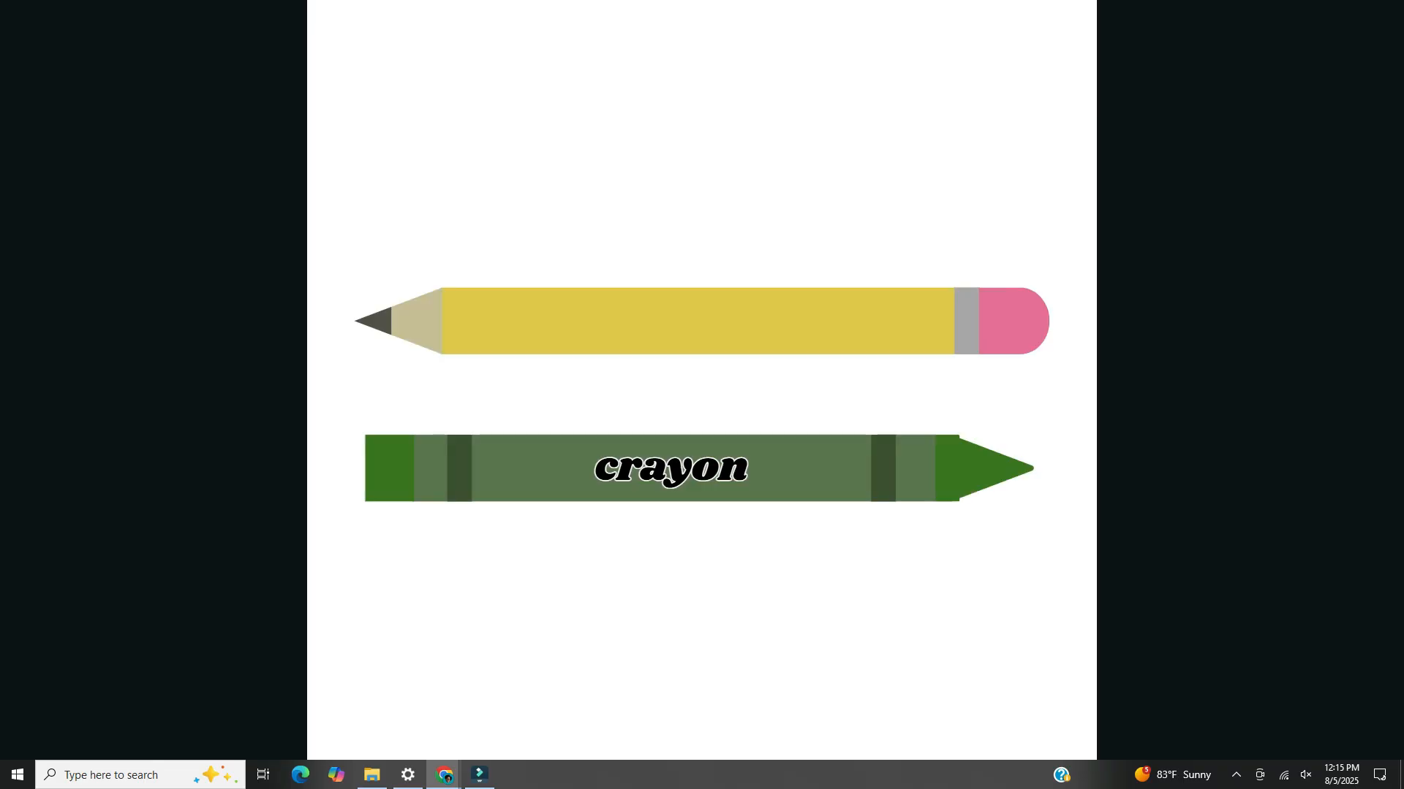